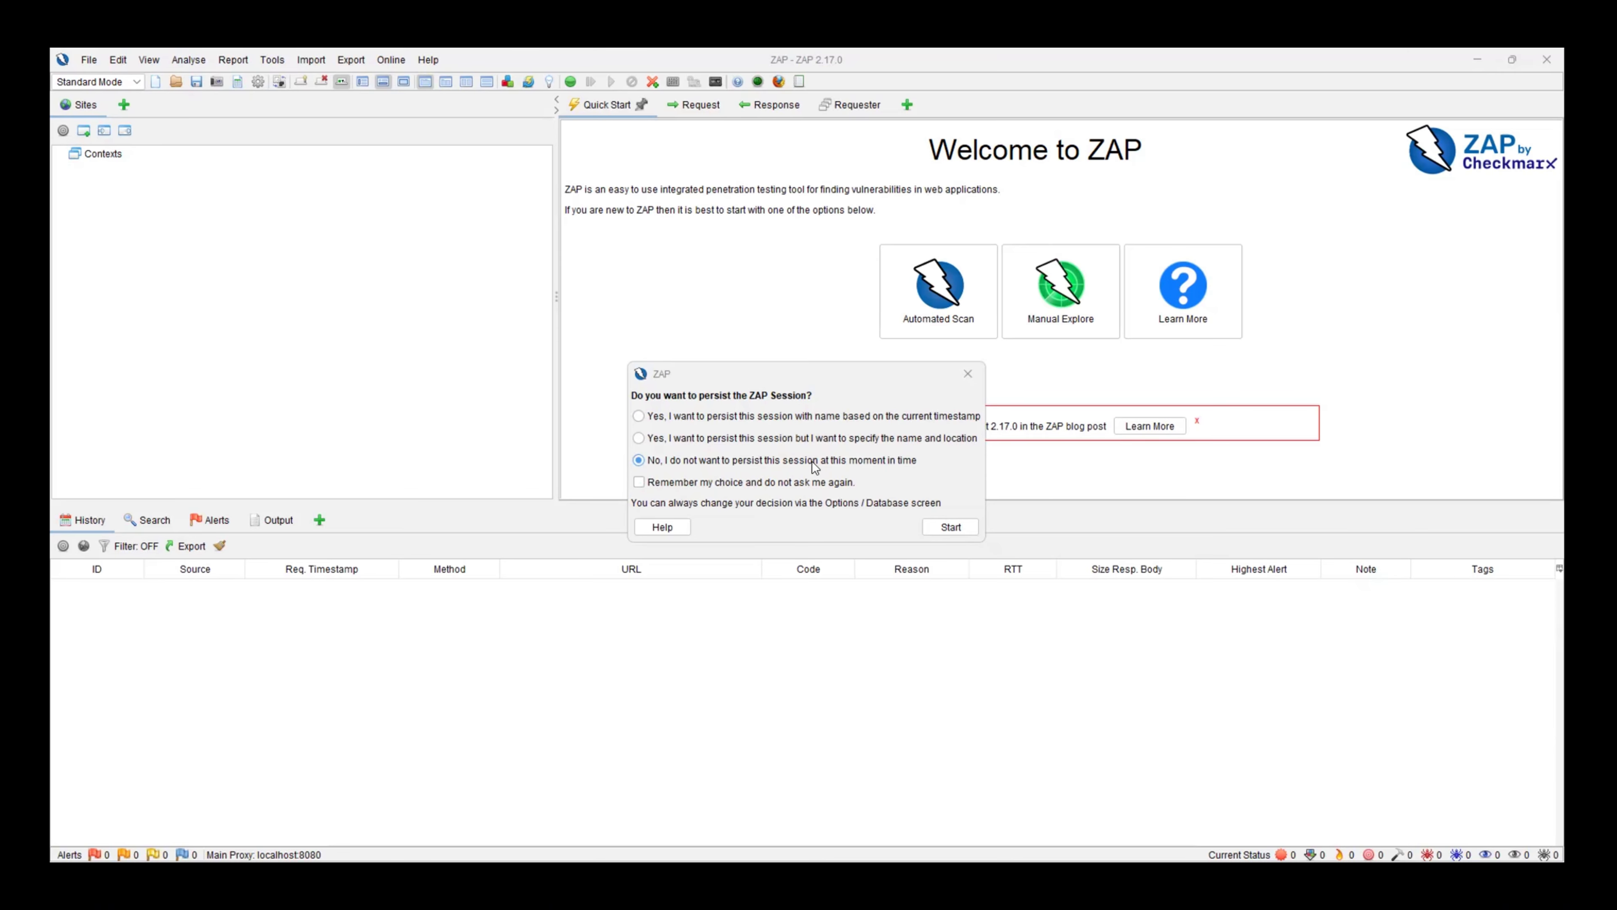
Start the session without persisting it and open the Automated Scan setup
click(949, 527)
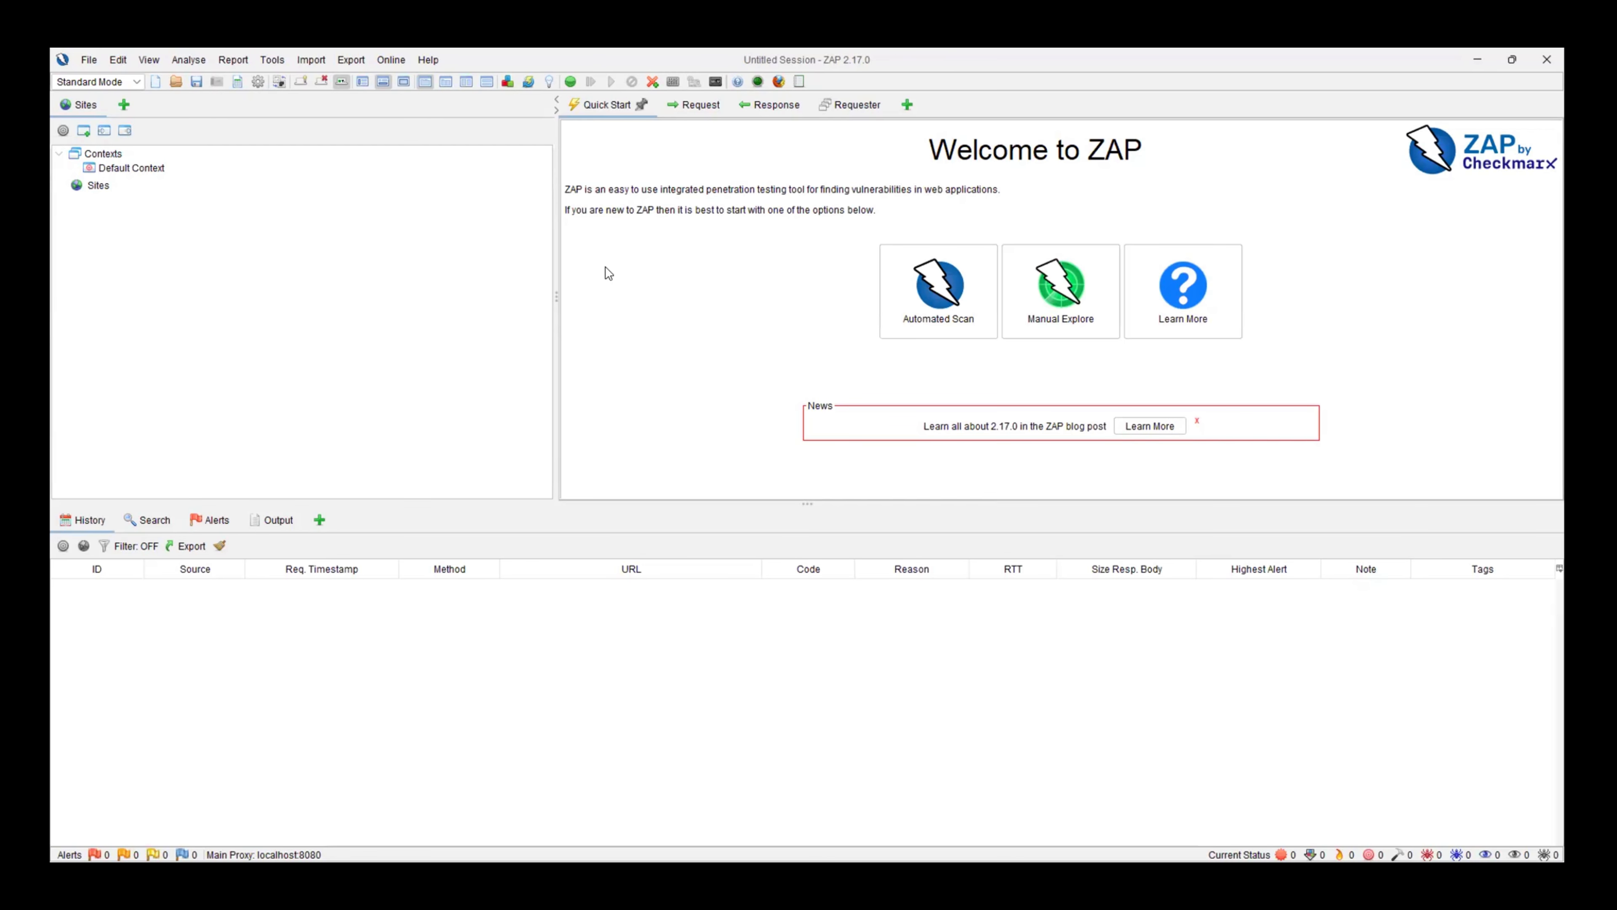
click(941, 293)
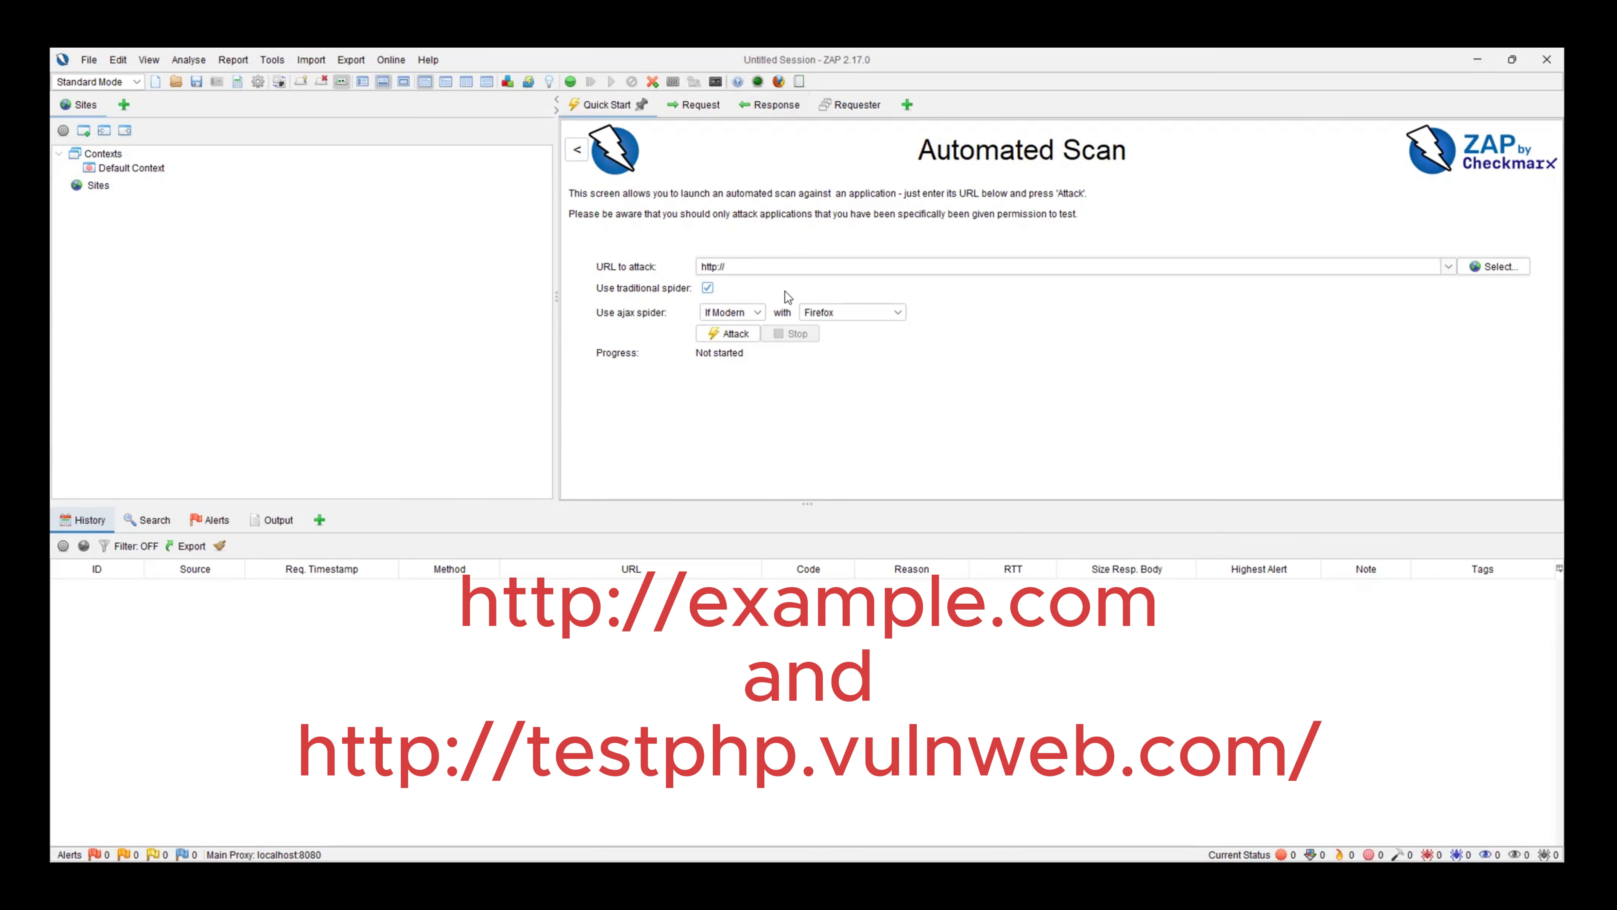
click(749, 269)
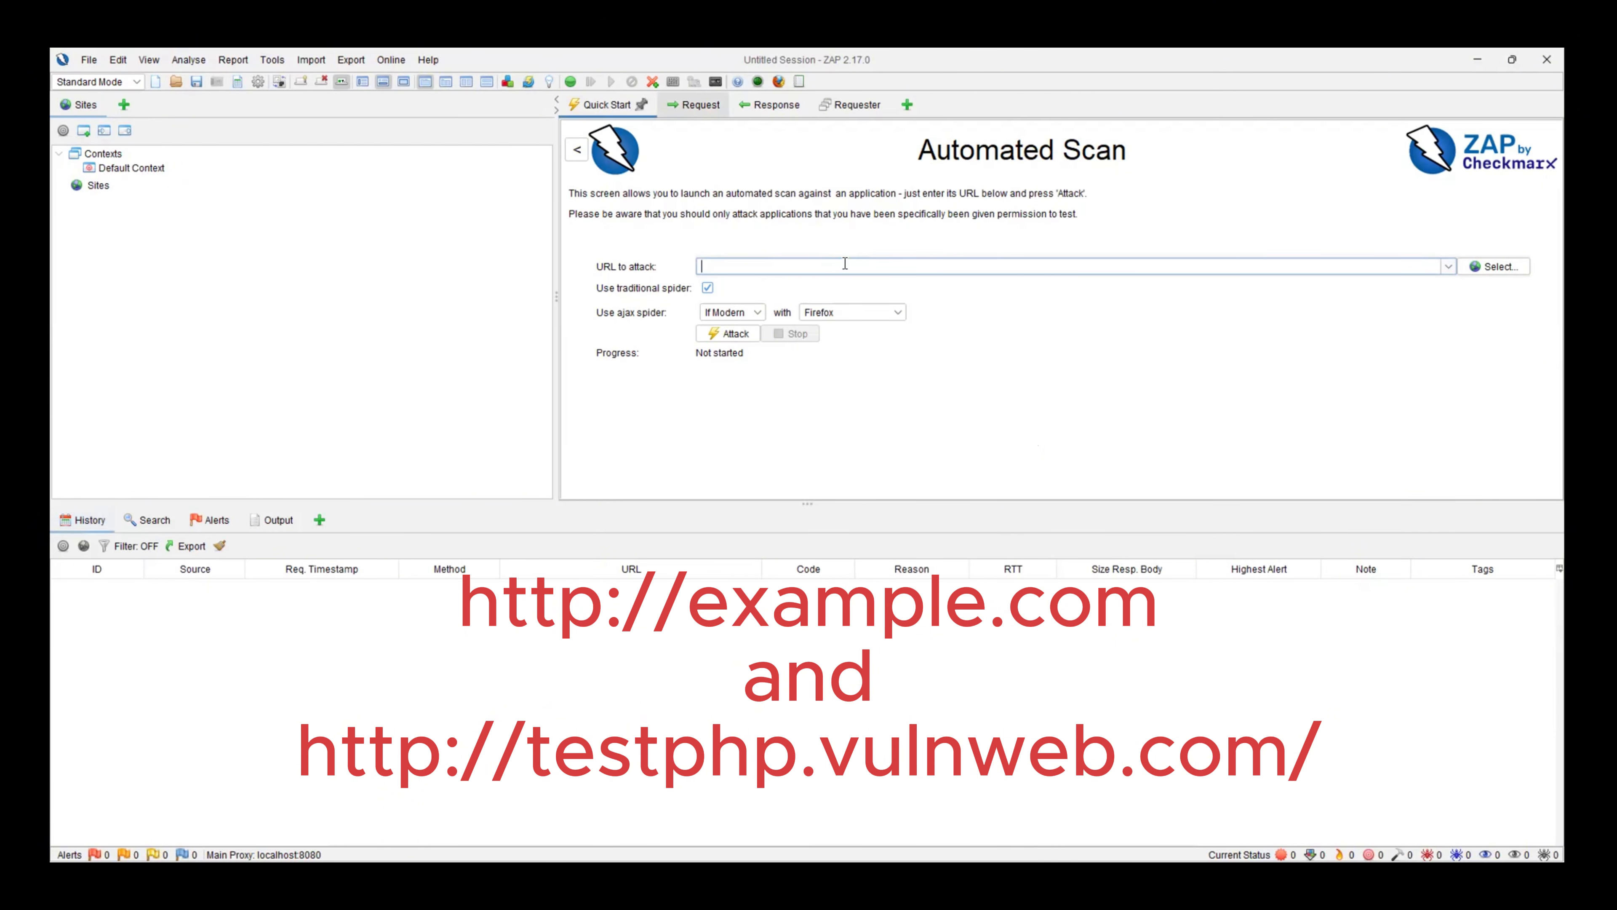
text(http://testphp.vulnweb.com)
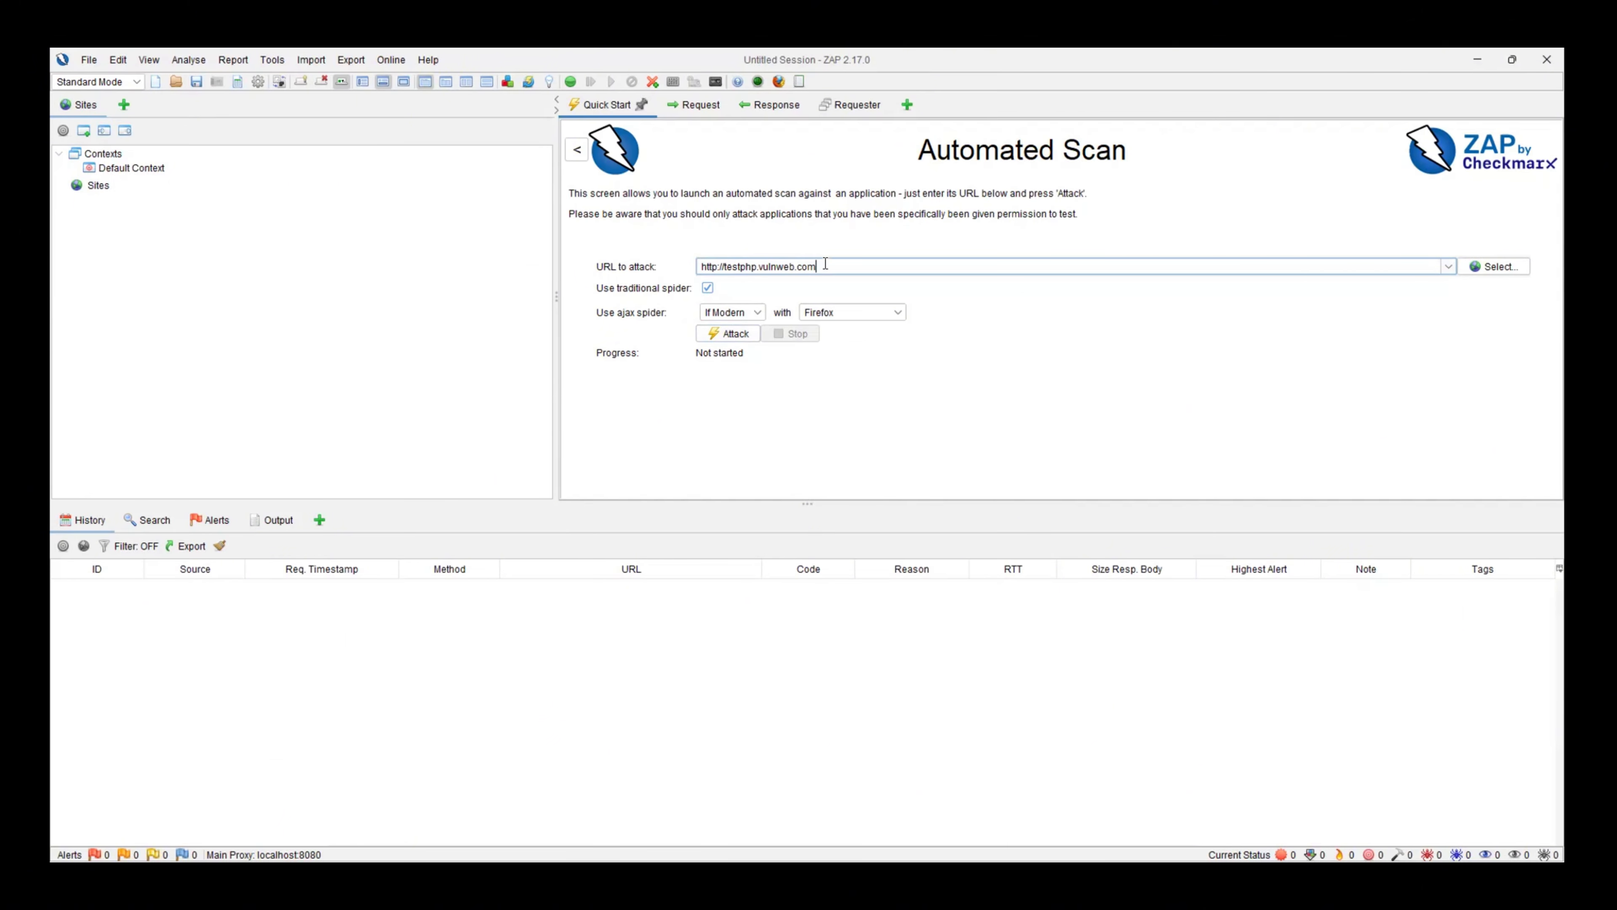
drag(699, 266, 818, 267)
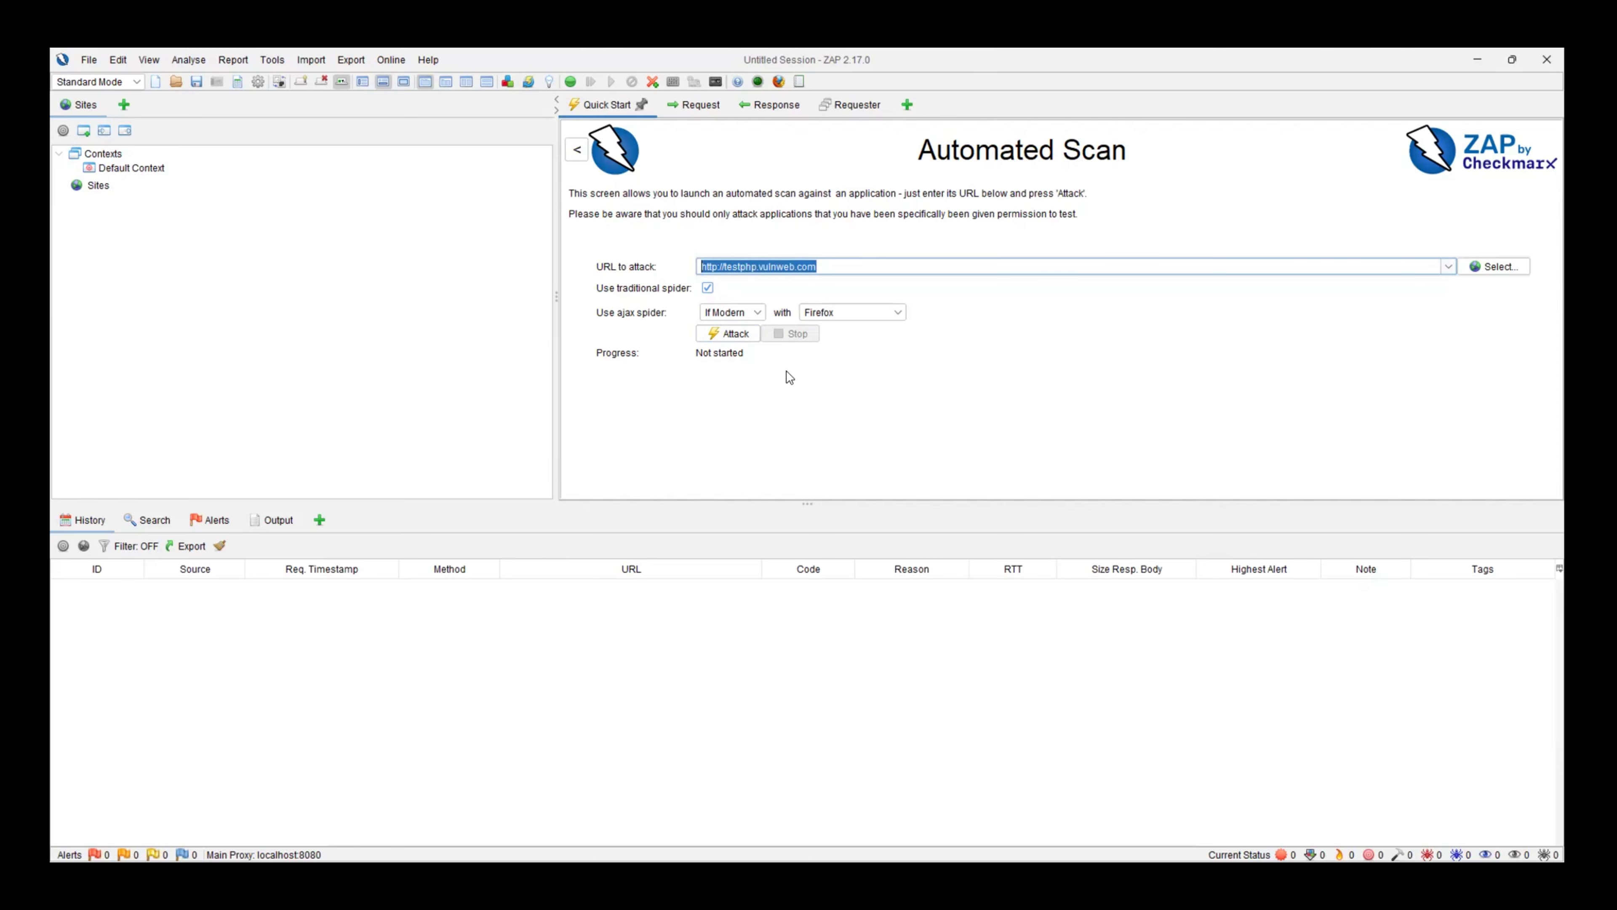
click(842, 267)
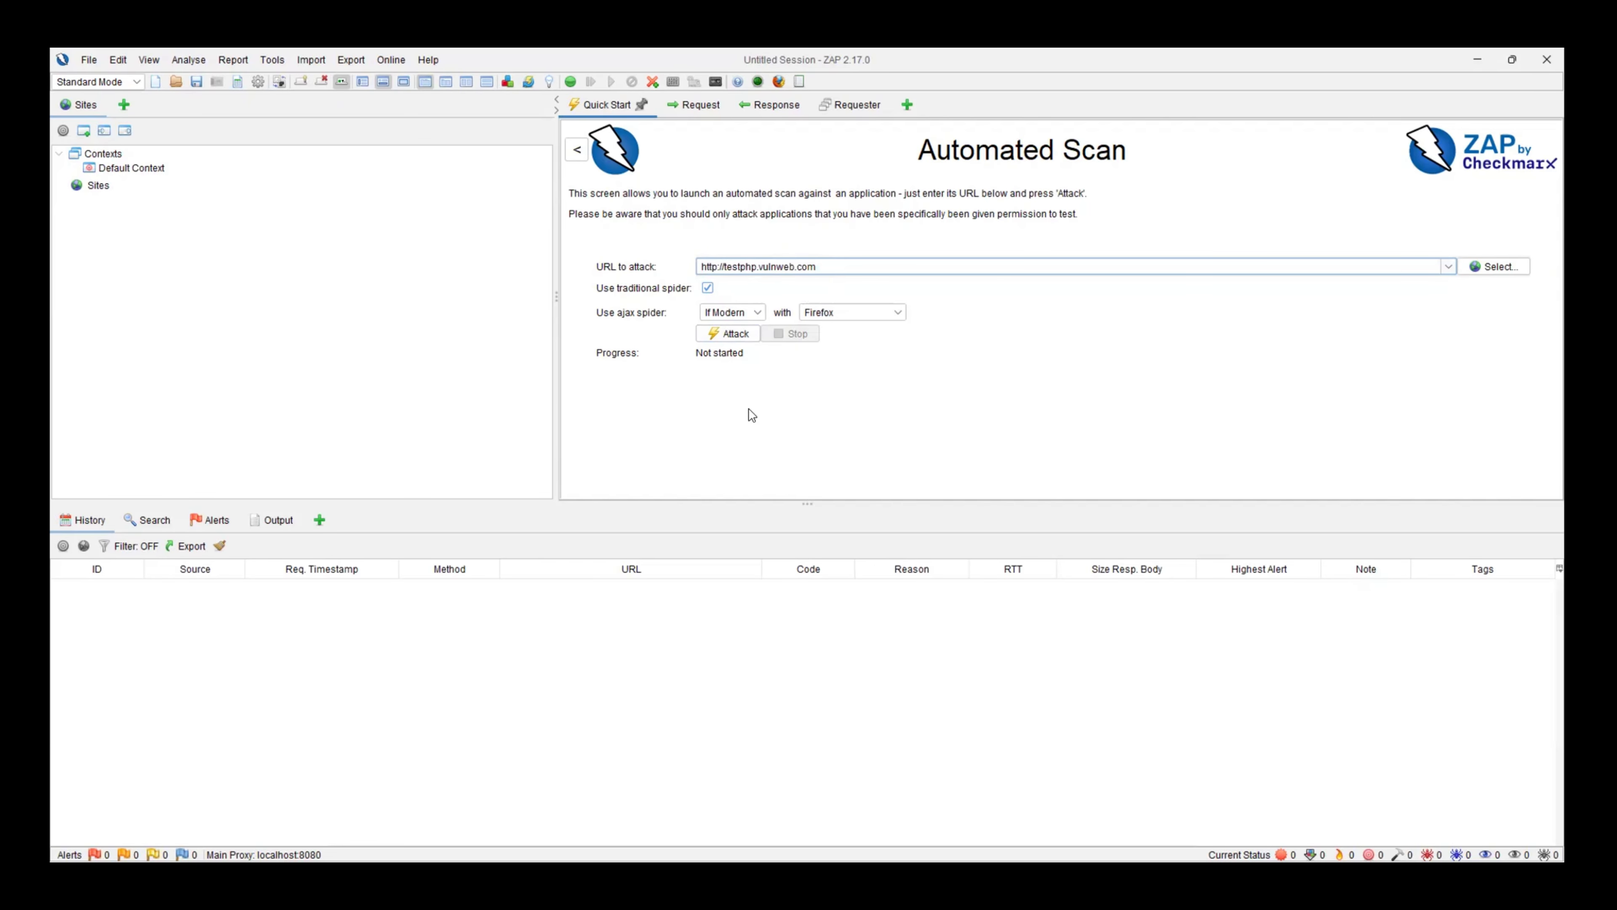
click(727, 335)
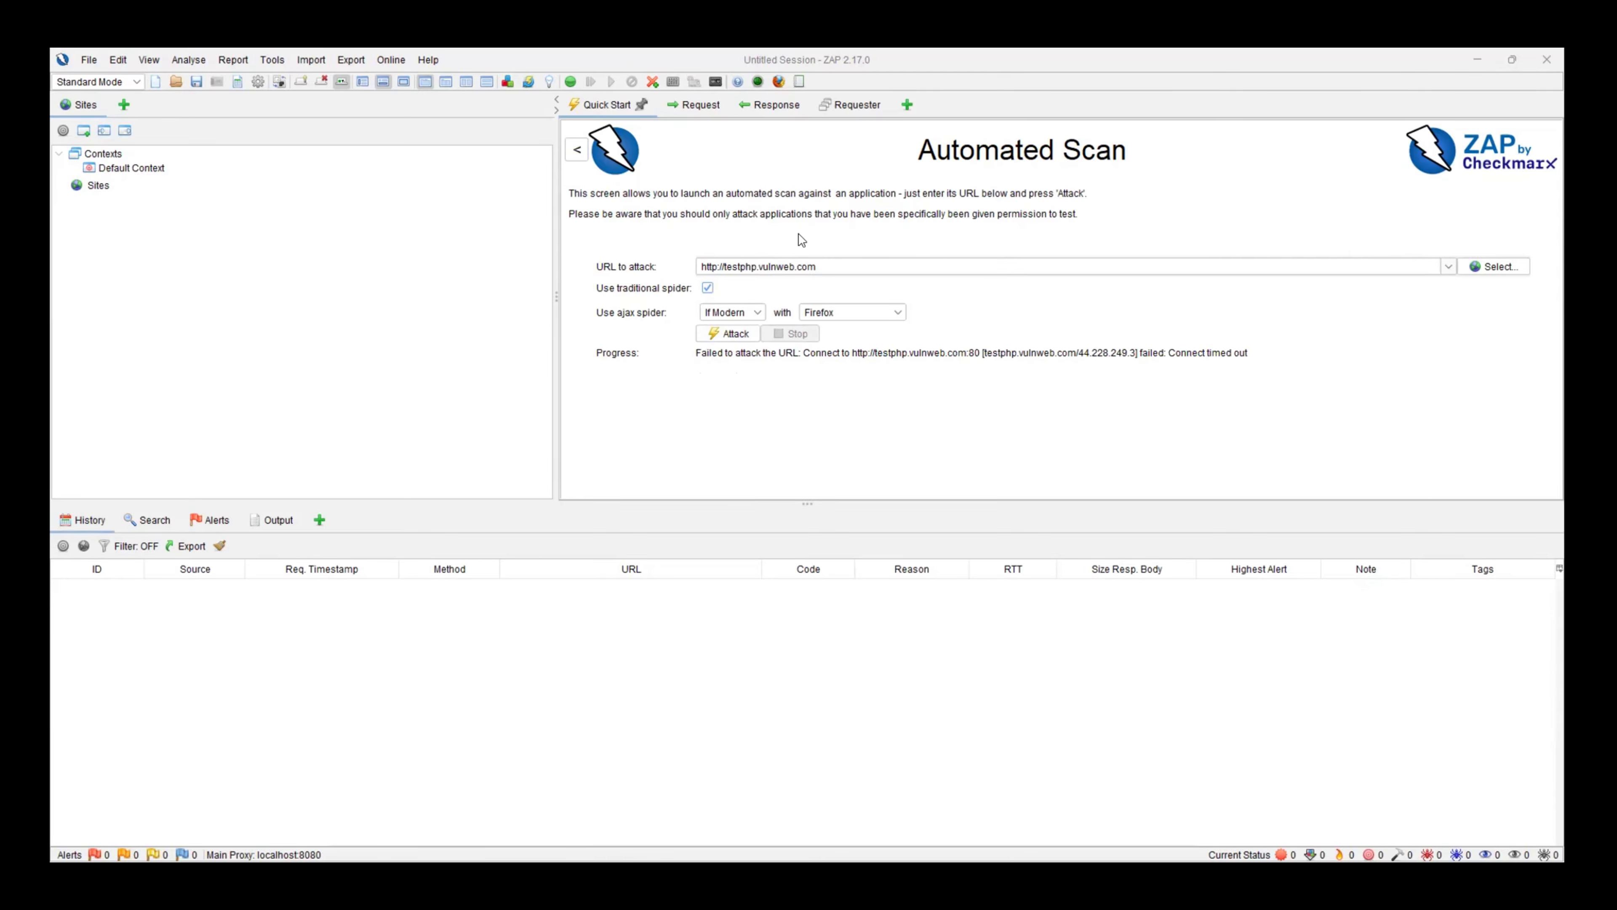
triple_click(705, 263)
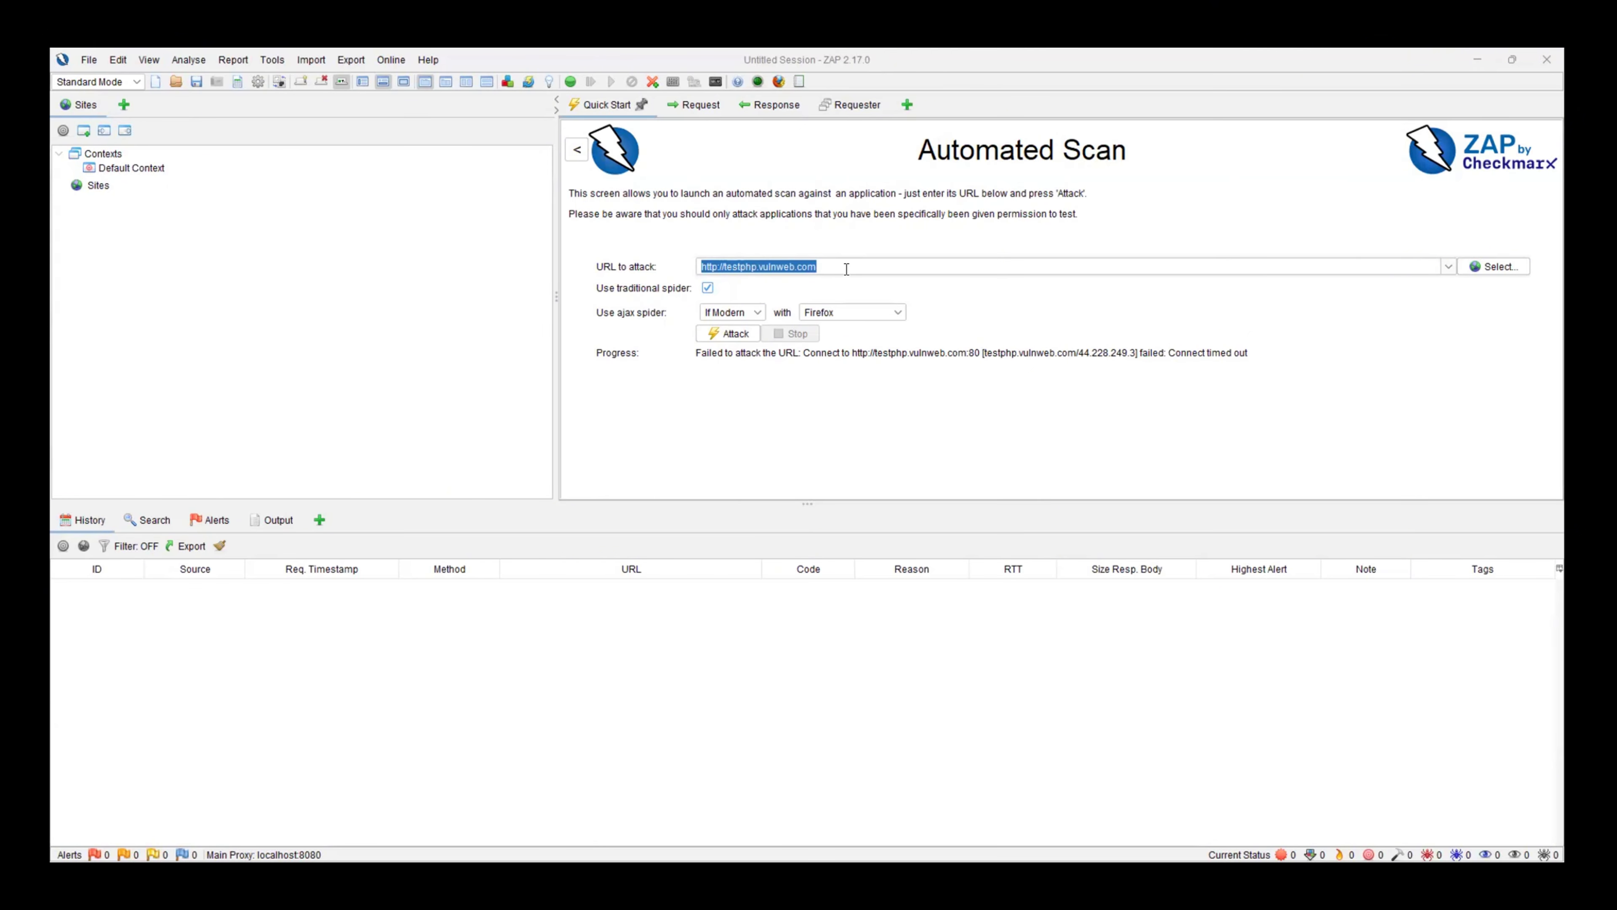
click(748, 289)
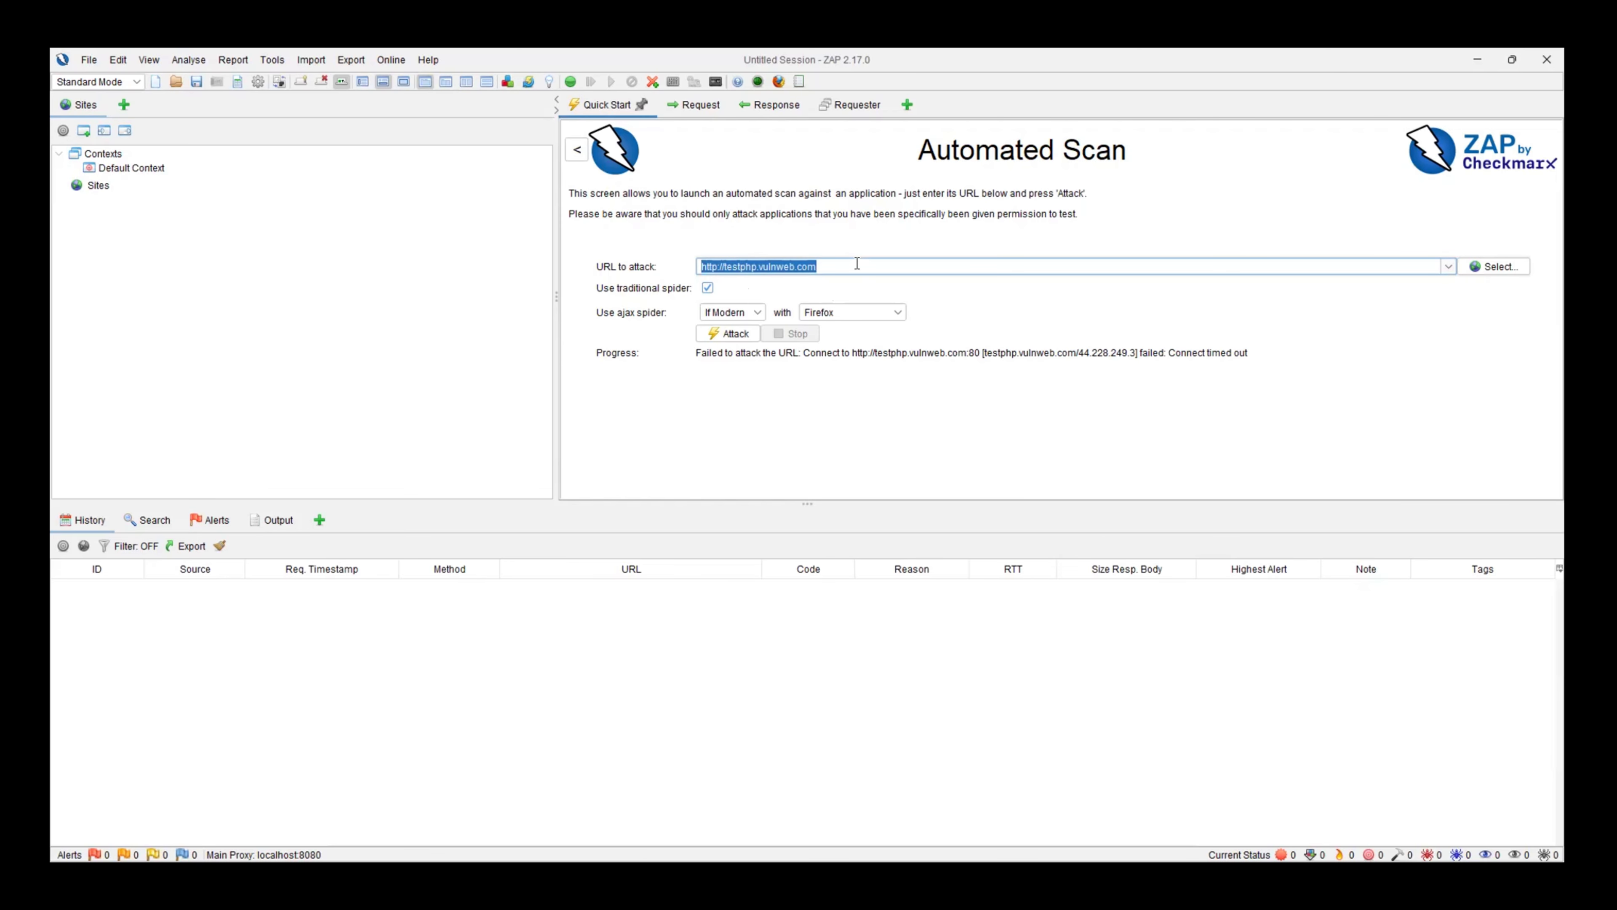
text(http:)
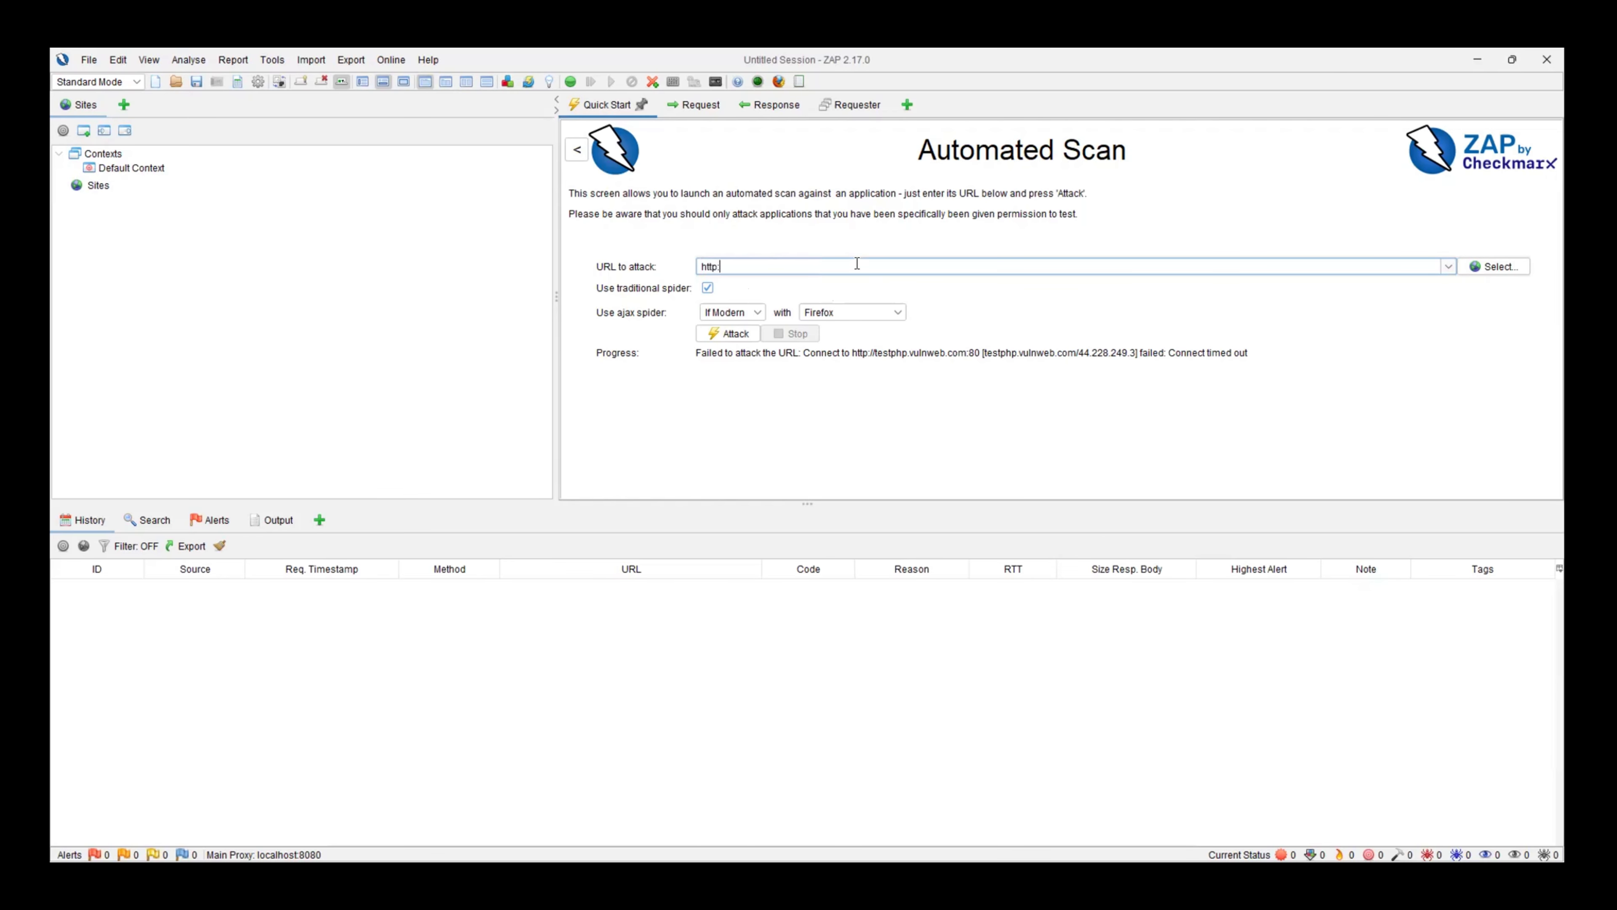
text(//example.com)
click(738, 336)
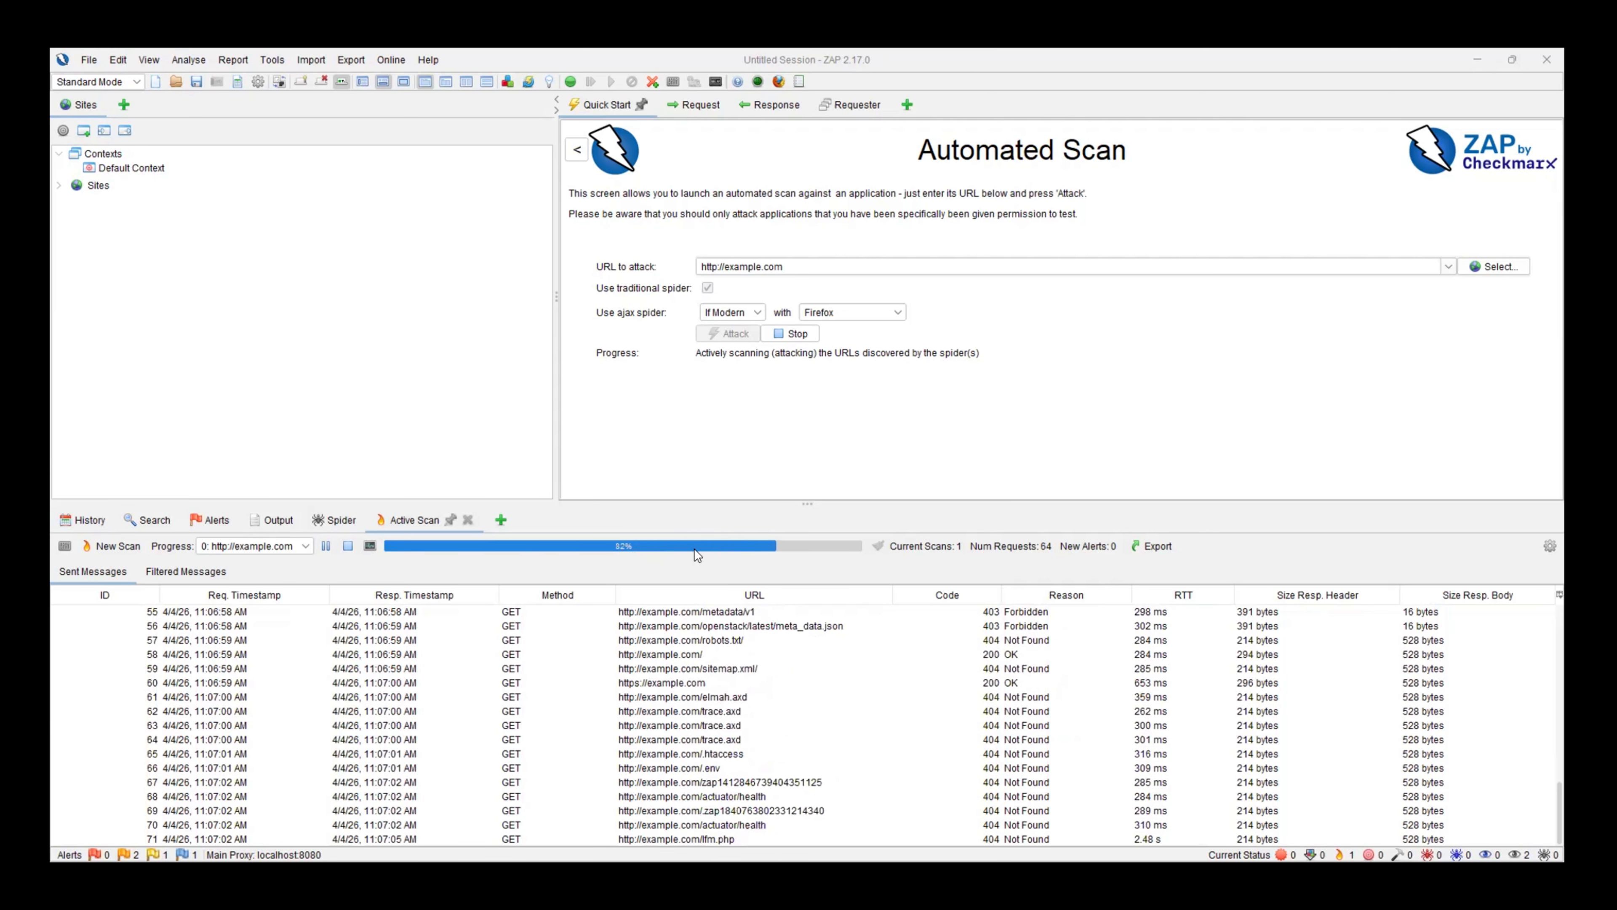
click(60, 185)
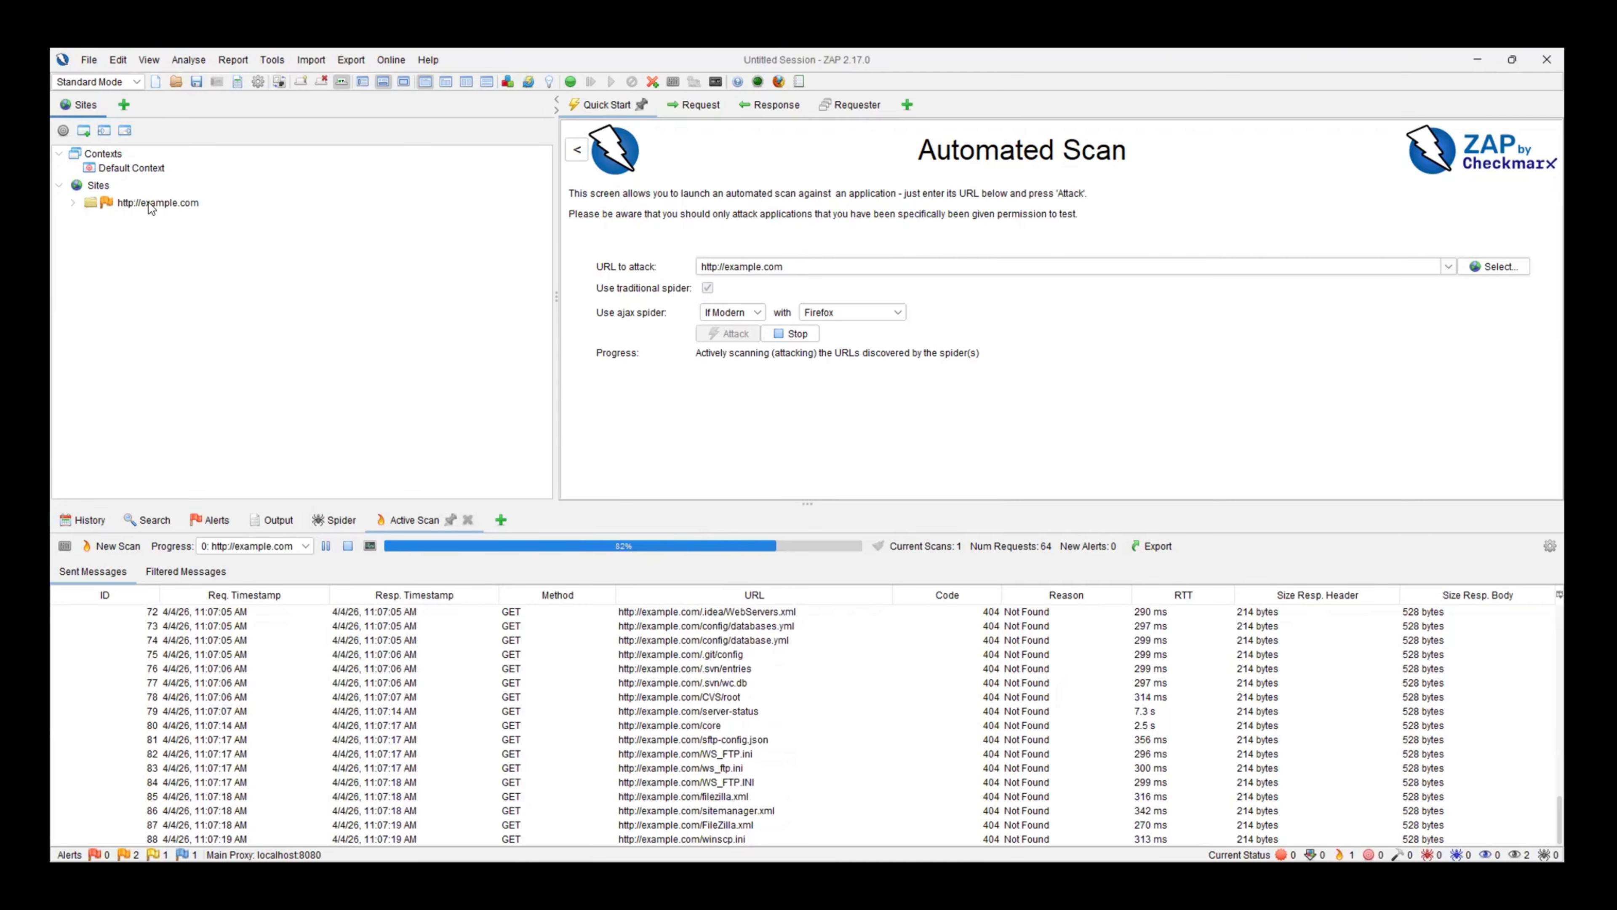
click(74, 203)
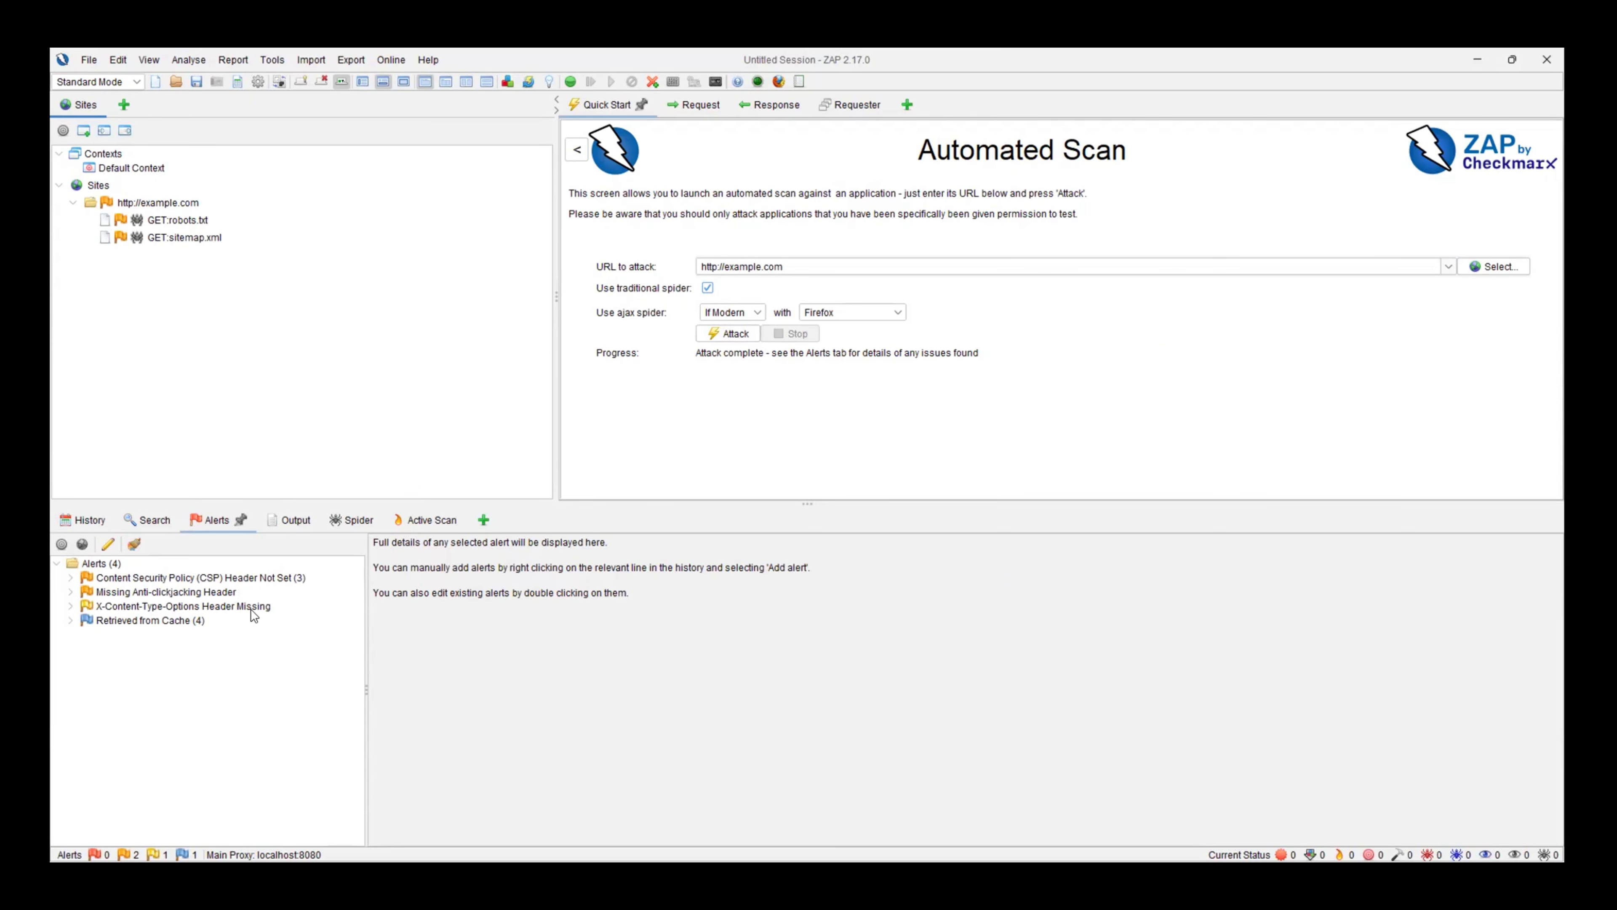
click(159, 221)
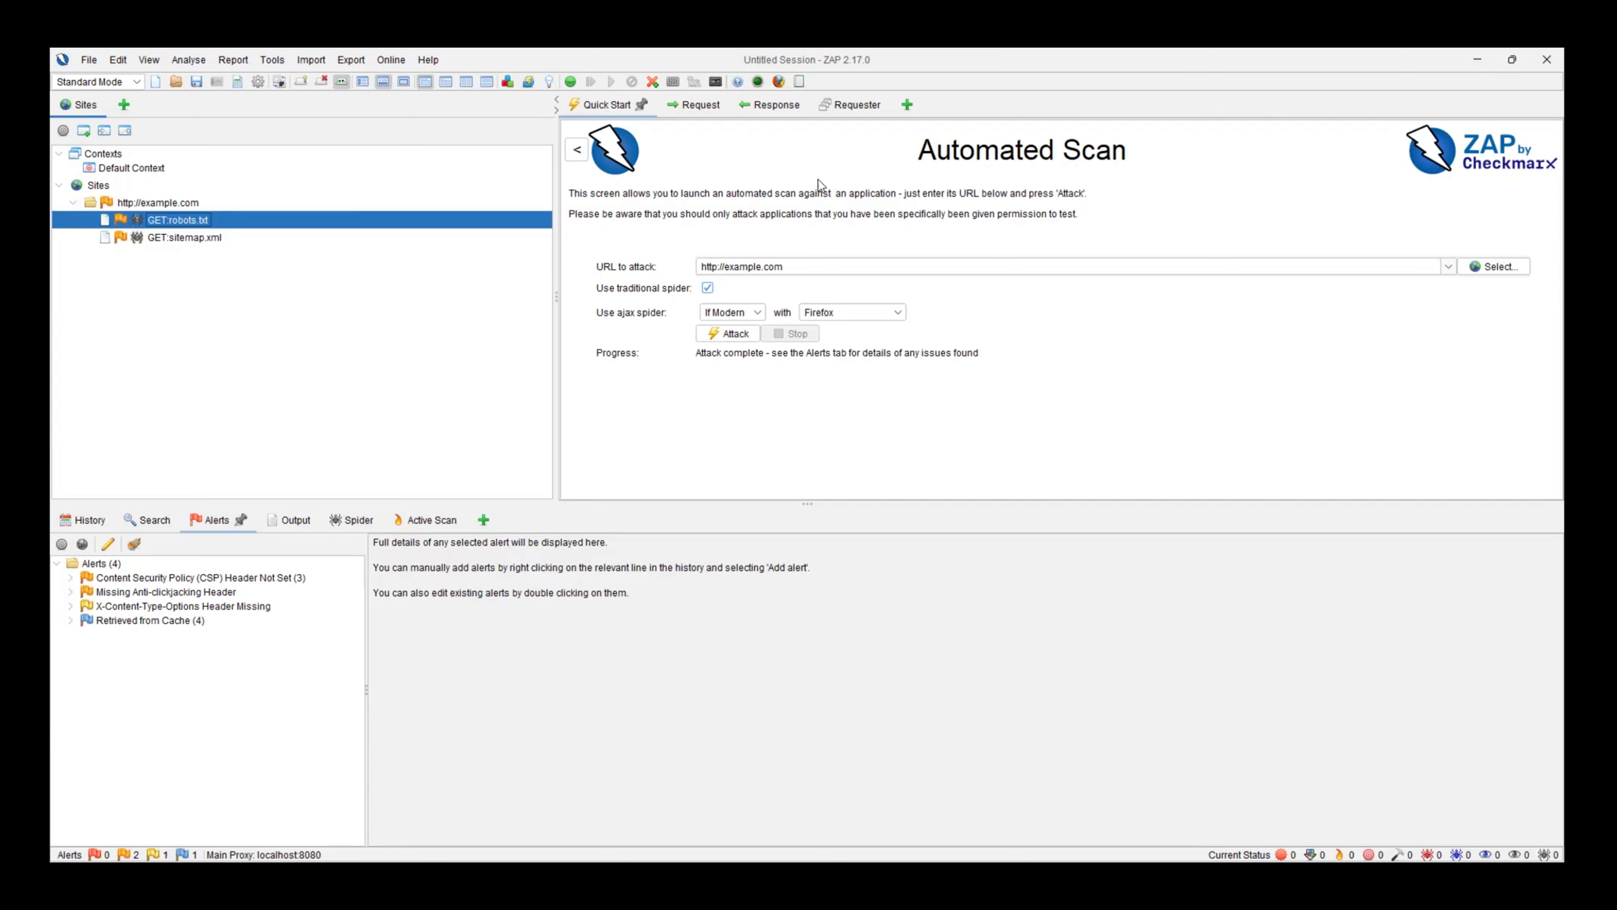
click(74, 580)
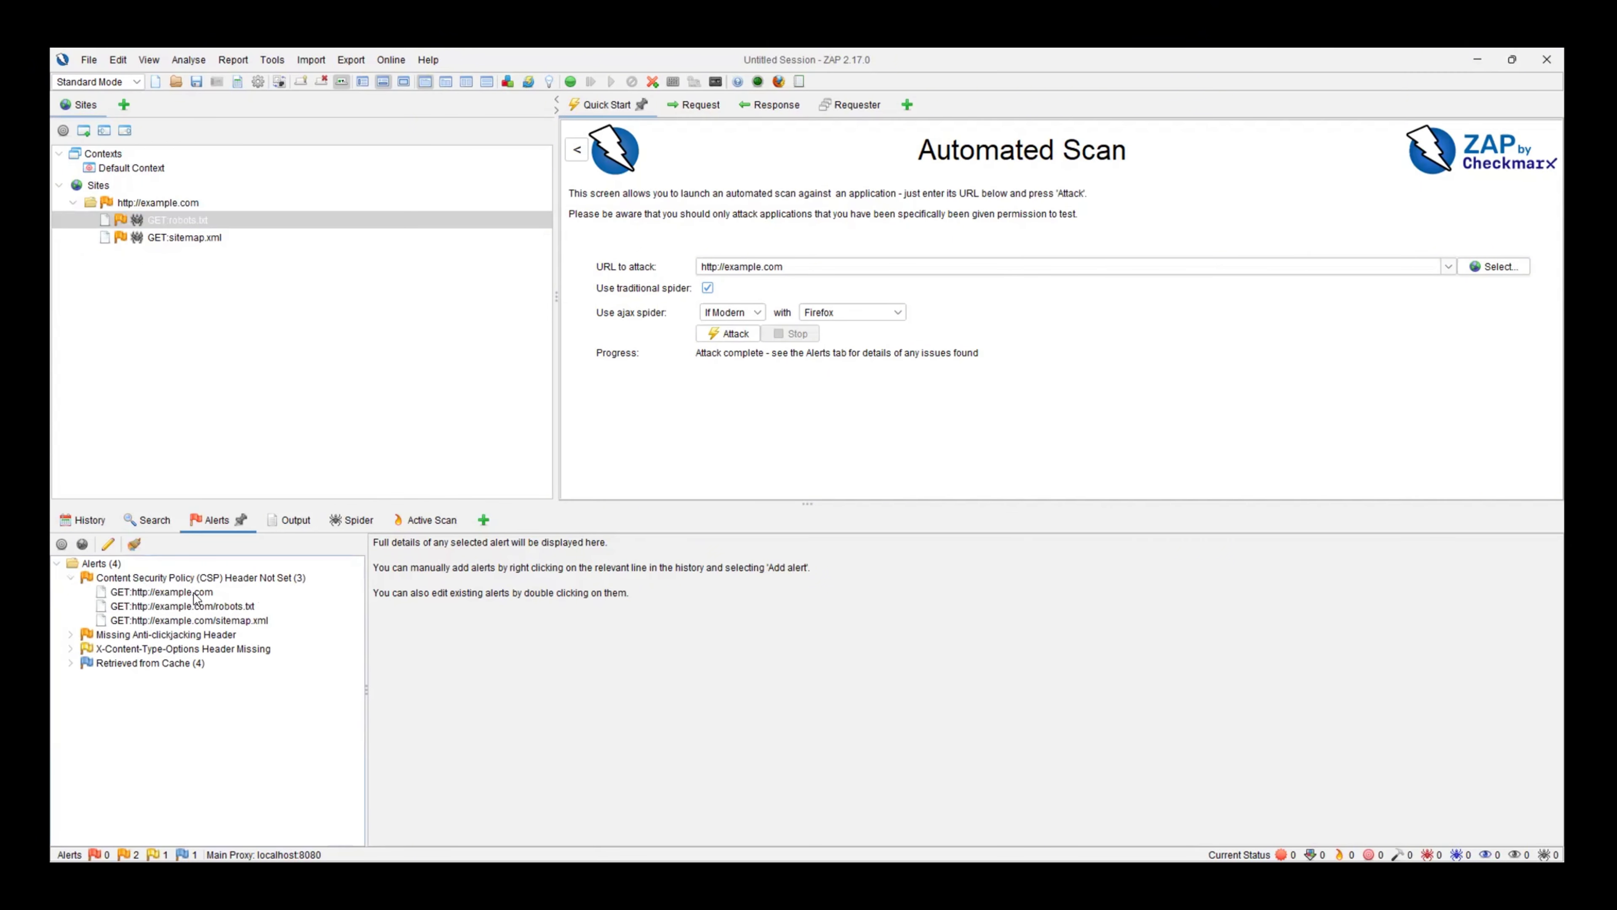
click(160, 597)
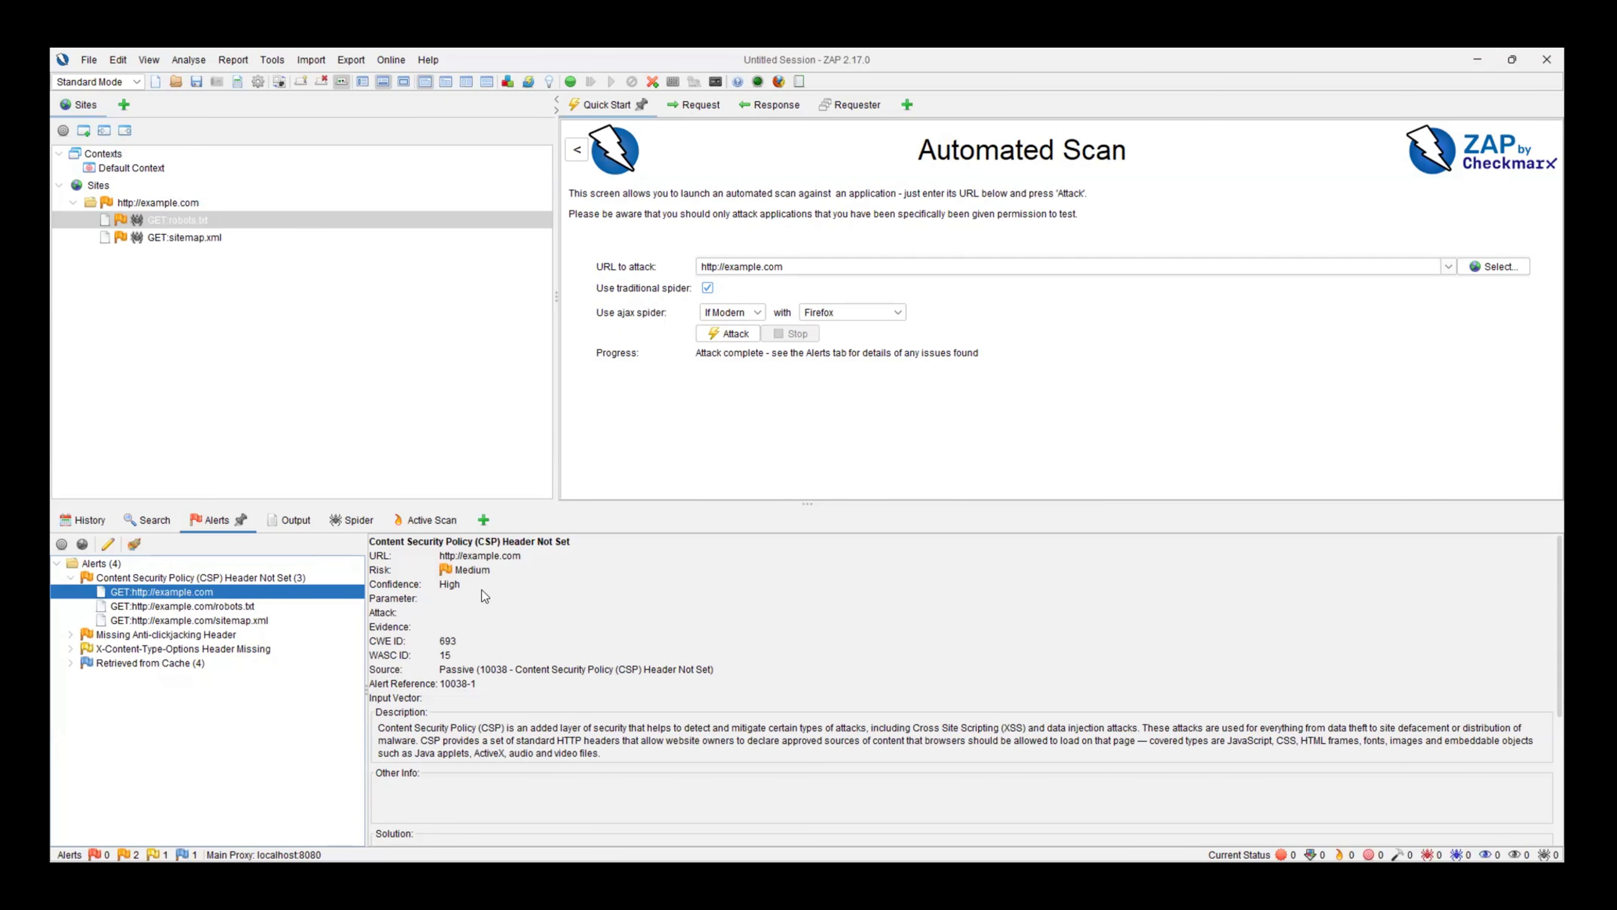
scroll(473, 684, down, 1)
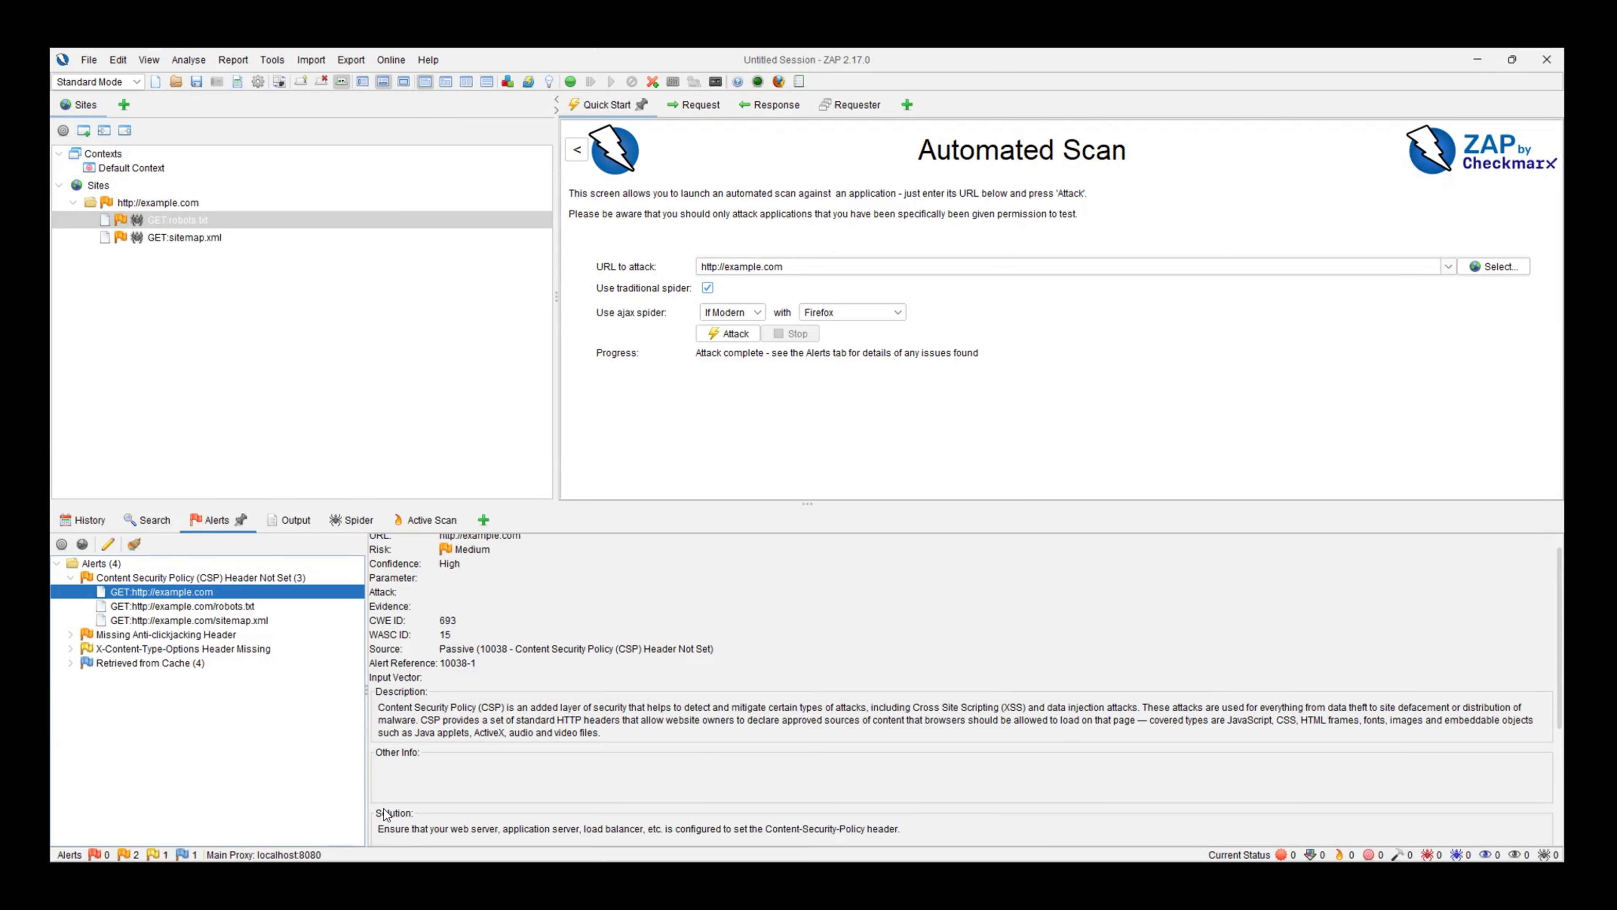
drag(380, 828, 604, 829)
Compare the robots.txt and sitemap.xml instances of the CSP Header Not Set alert and collapse the group
click(175, 619)
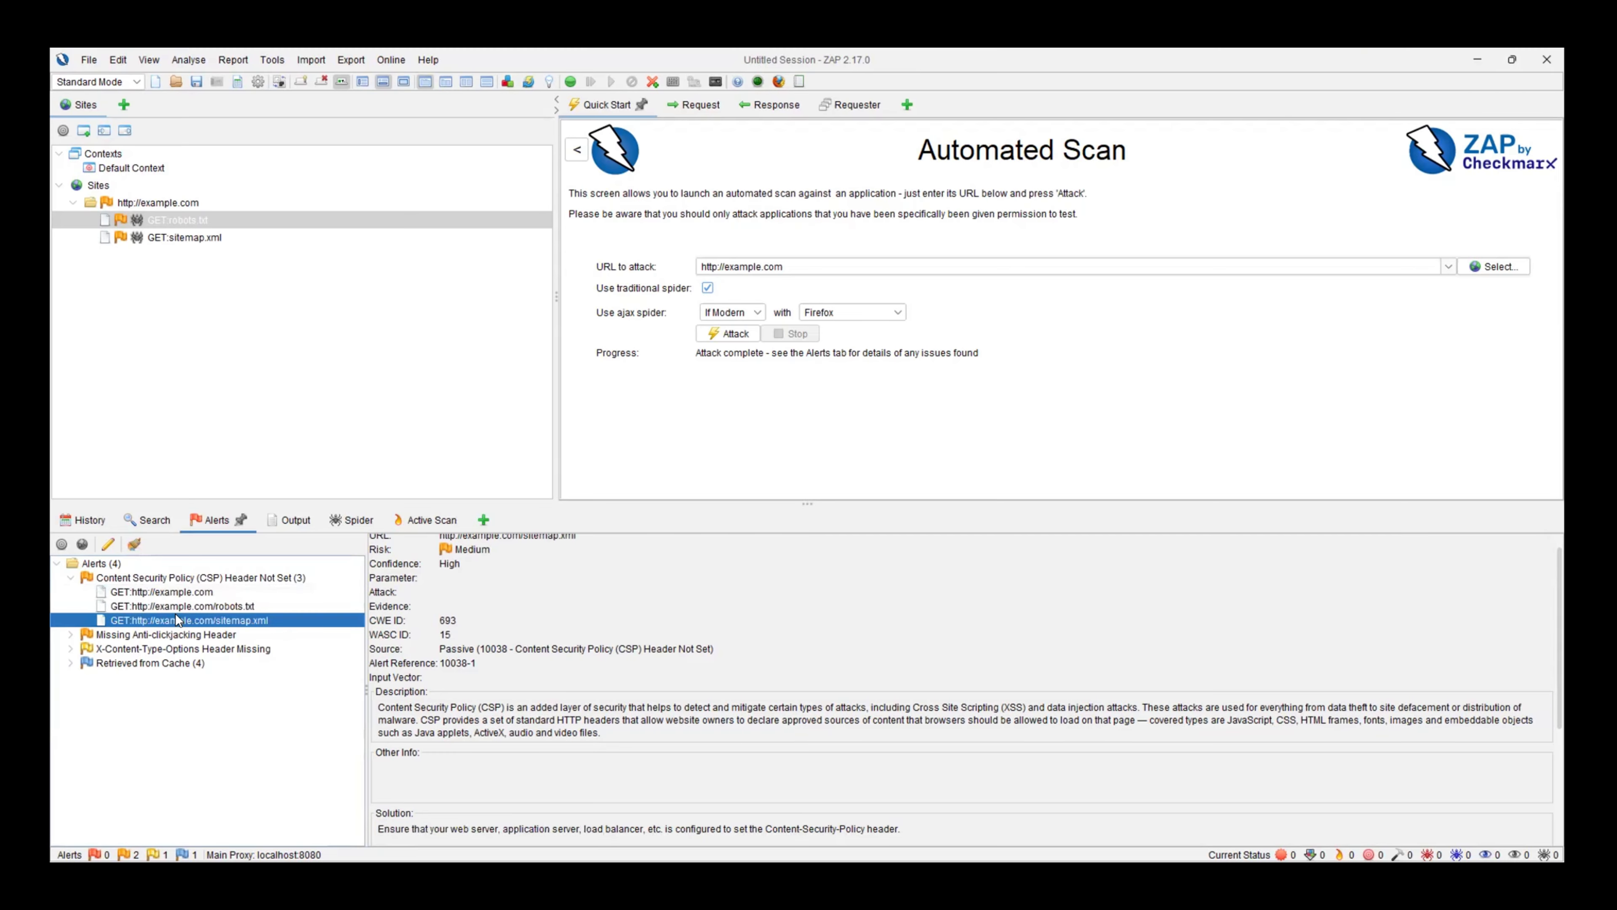
click(183, 607)
click(209, 621)
click(200, 604)
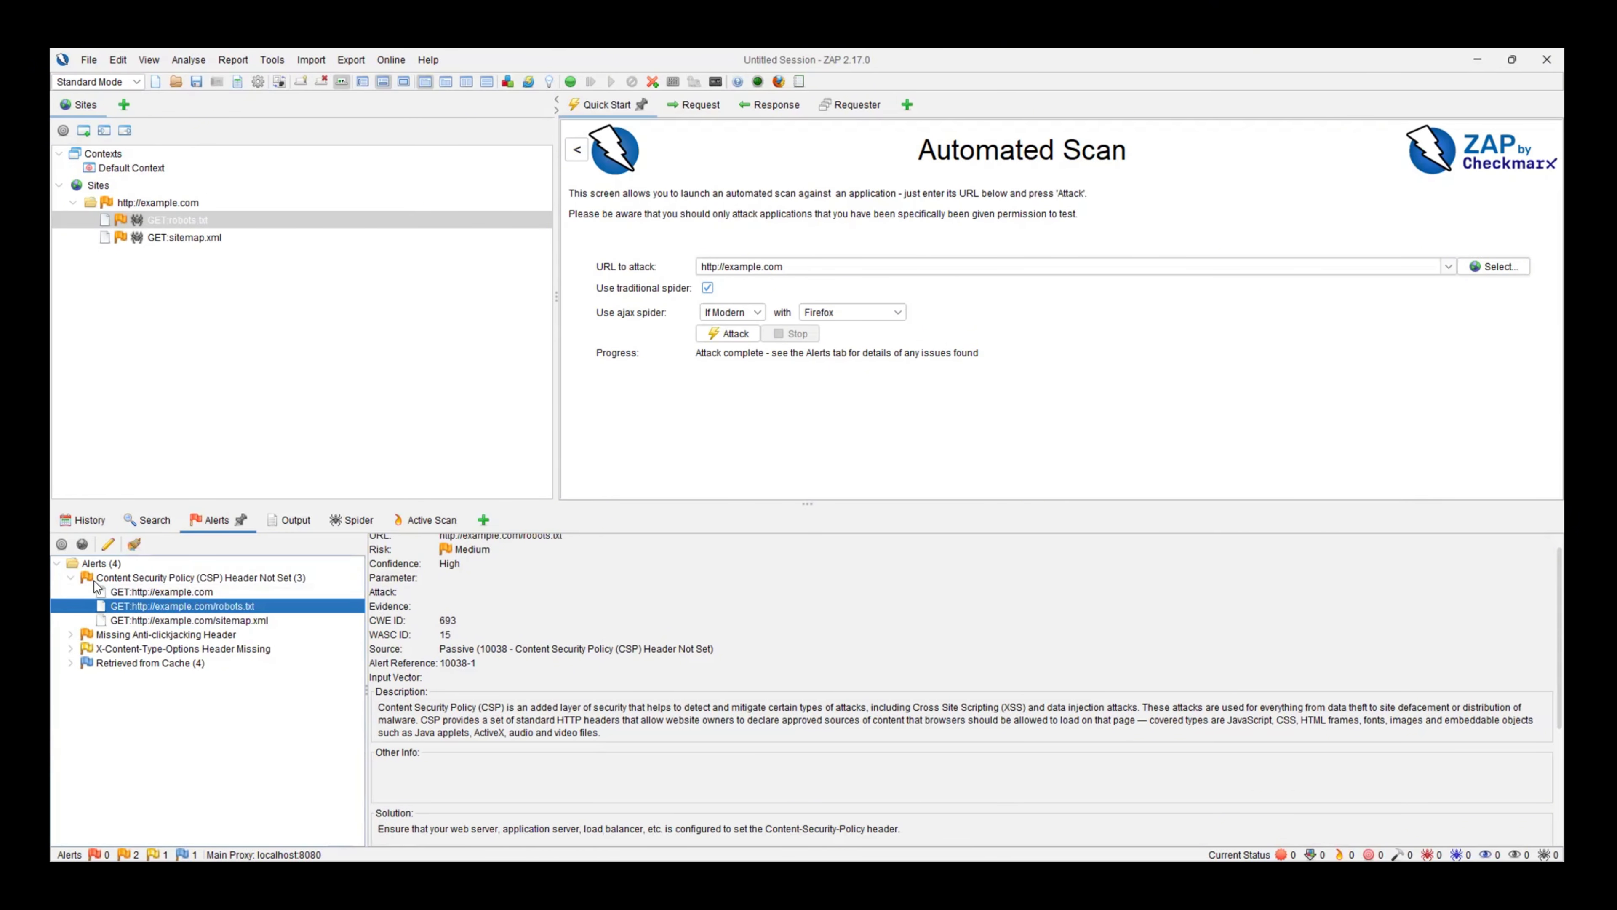
click(70, 577)
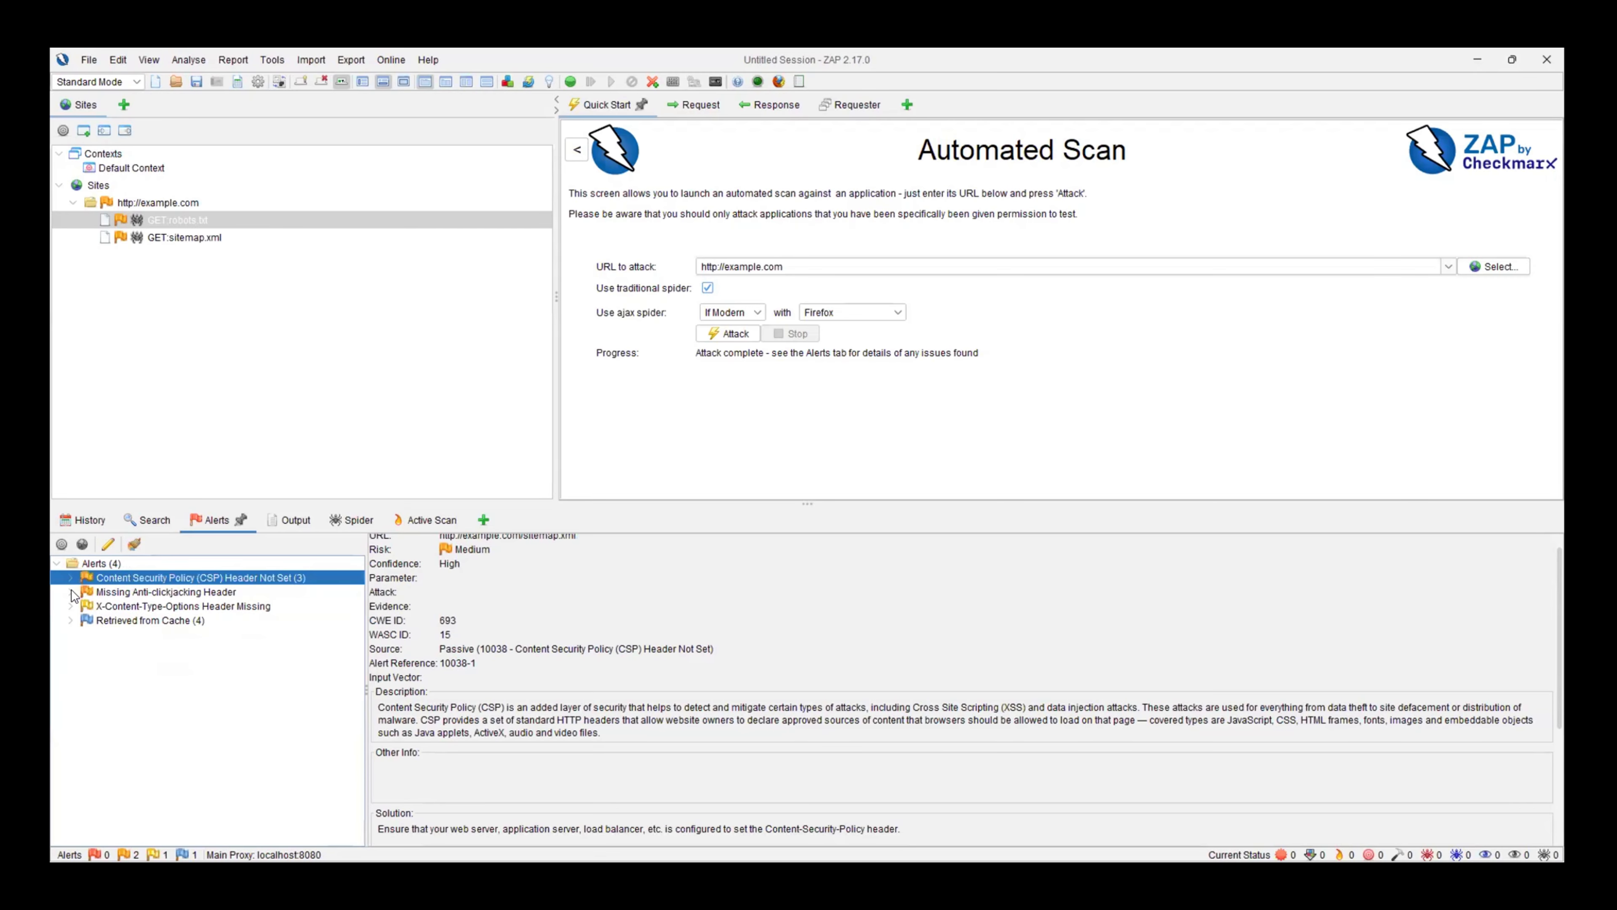
click(71, 592)
click(178, 609)
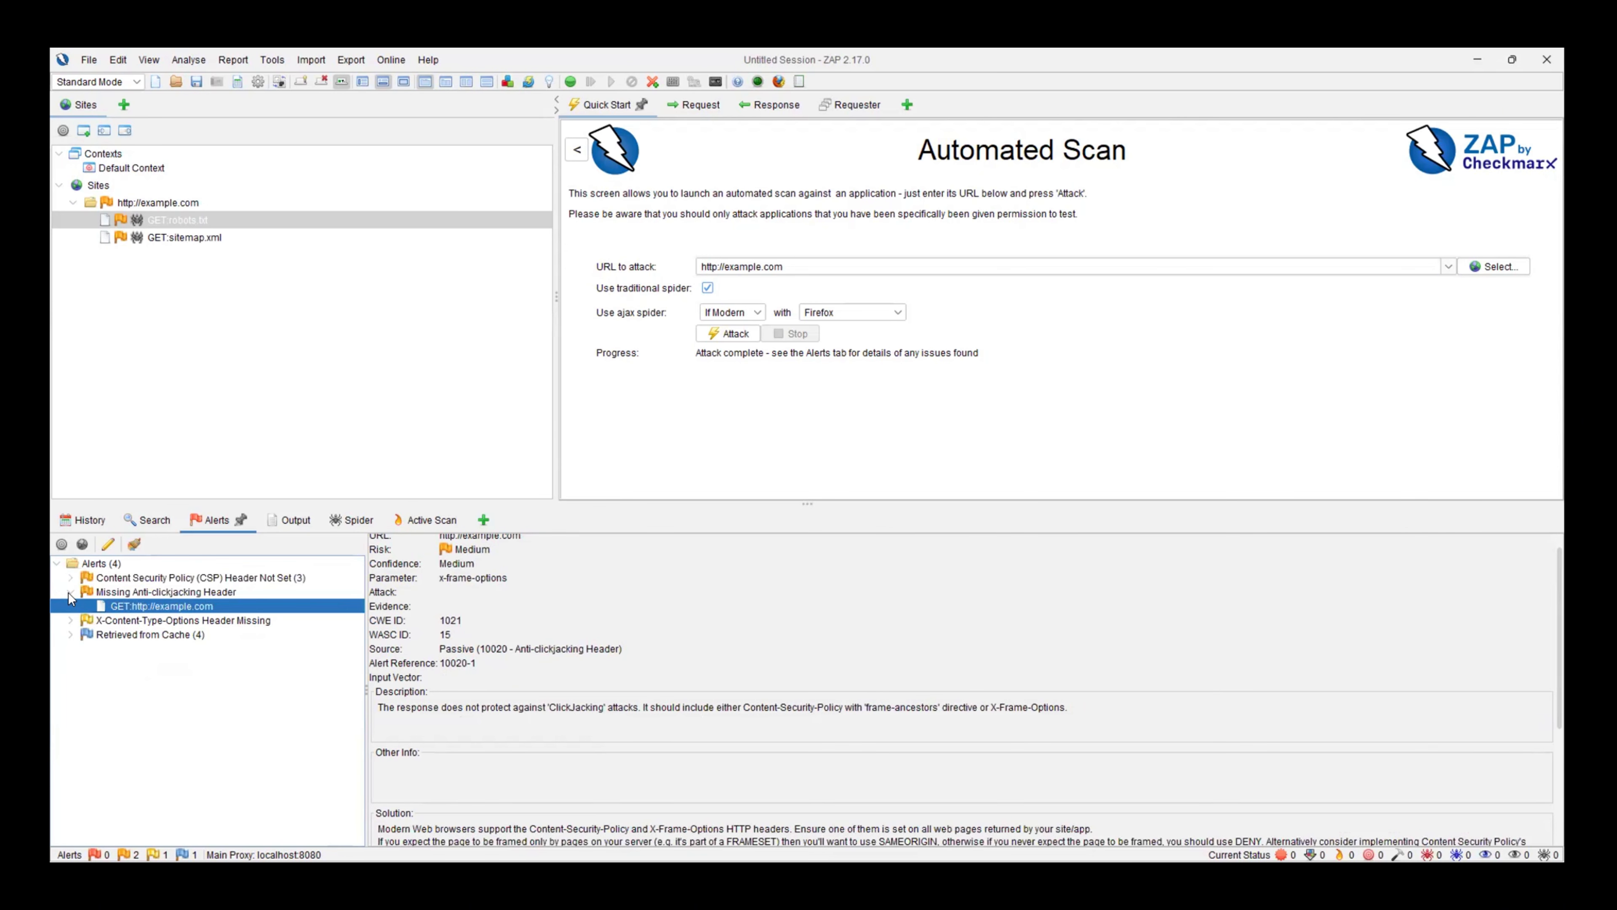
click(69, 592)
double_click(105, 595)
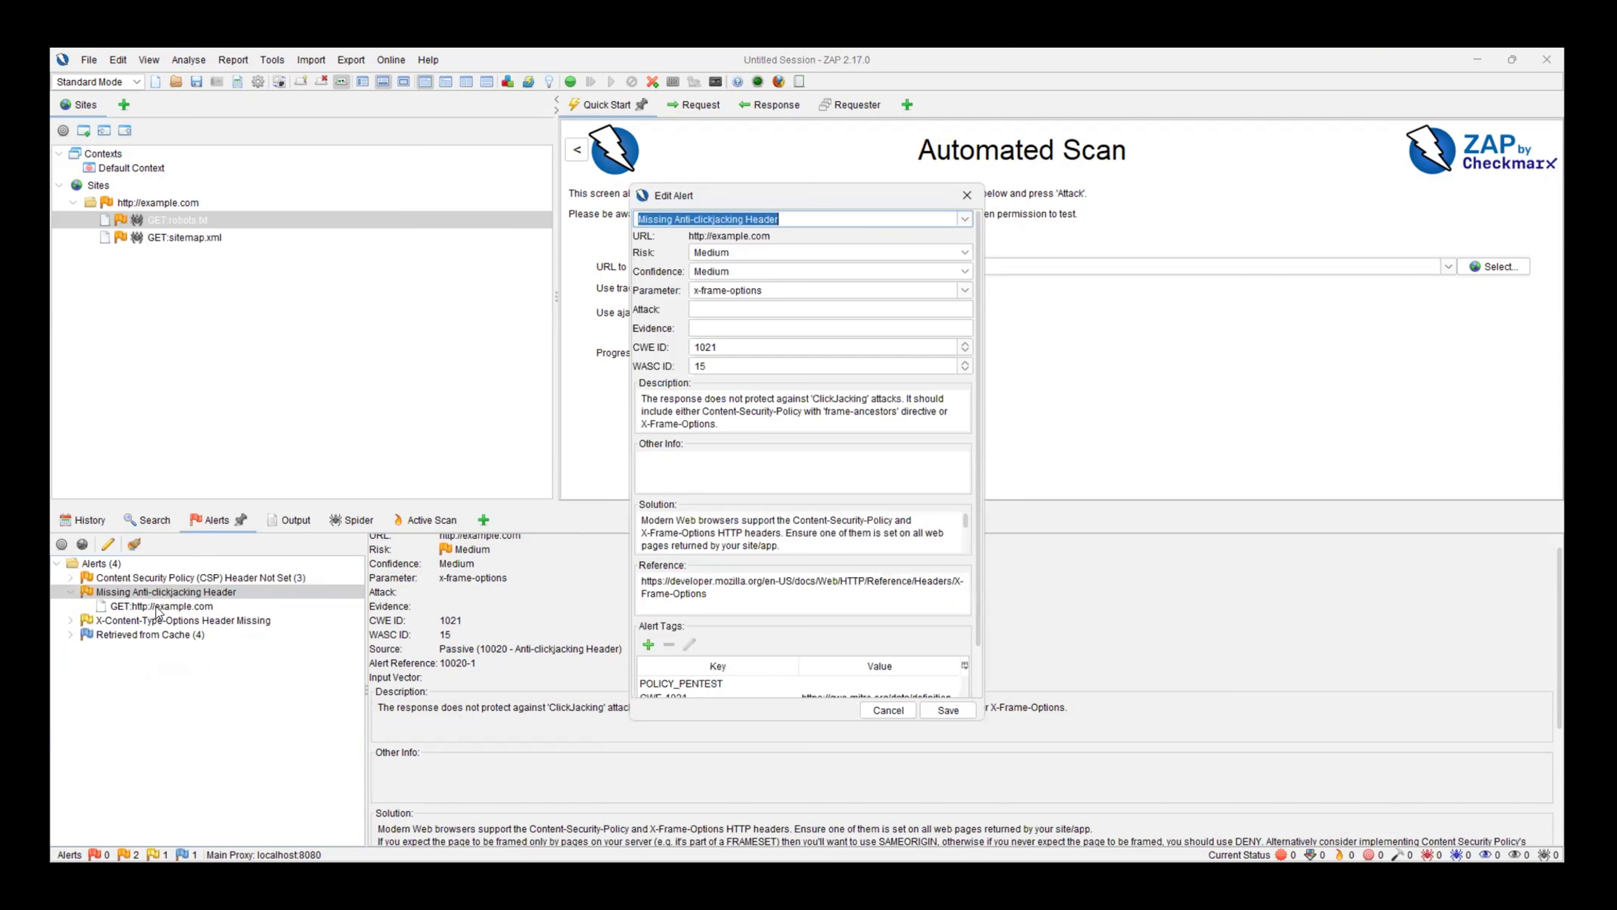
click(157, 608)
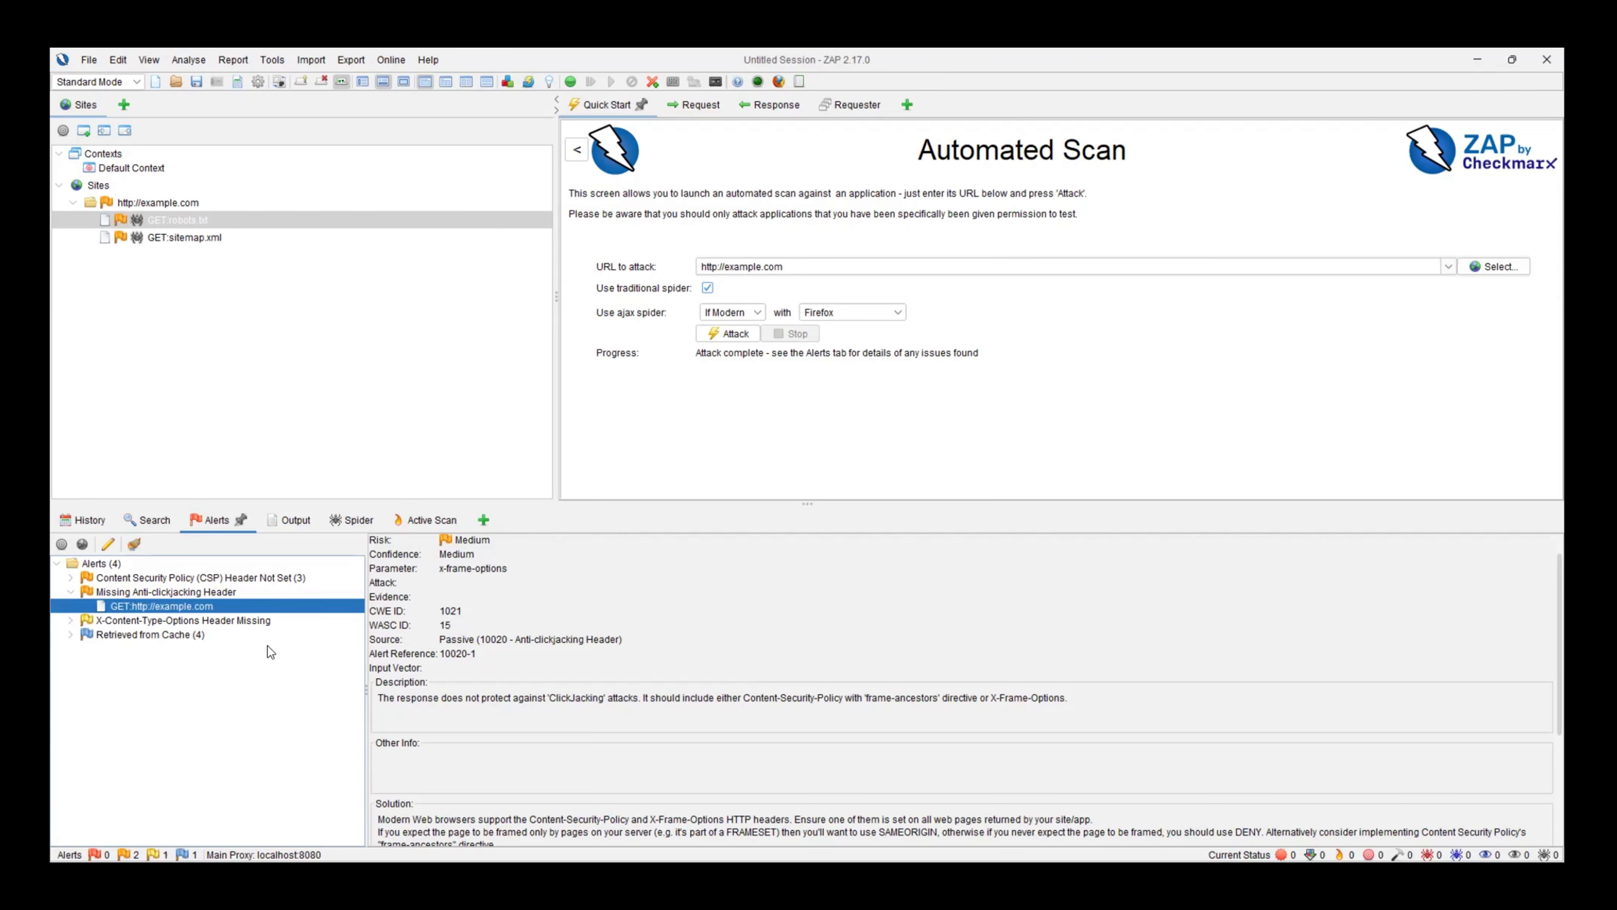
click(76, 618)
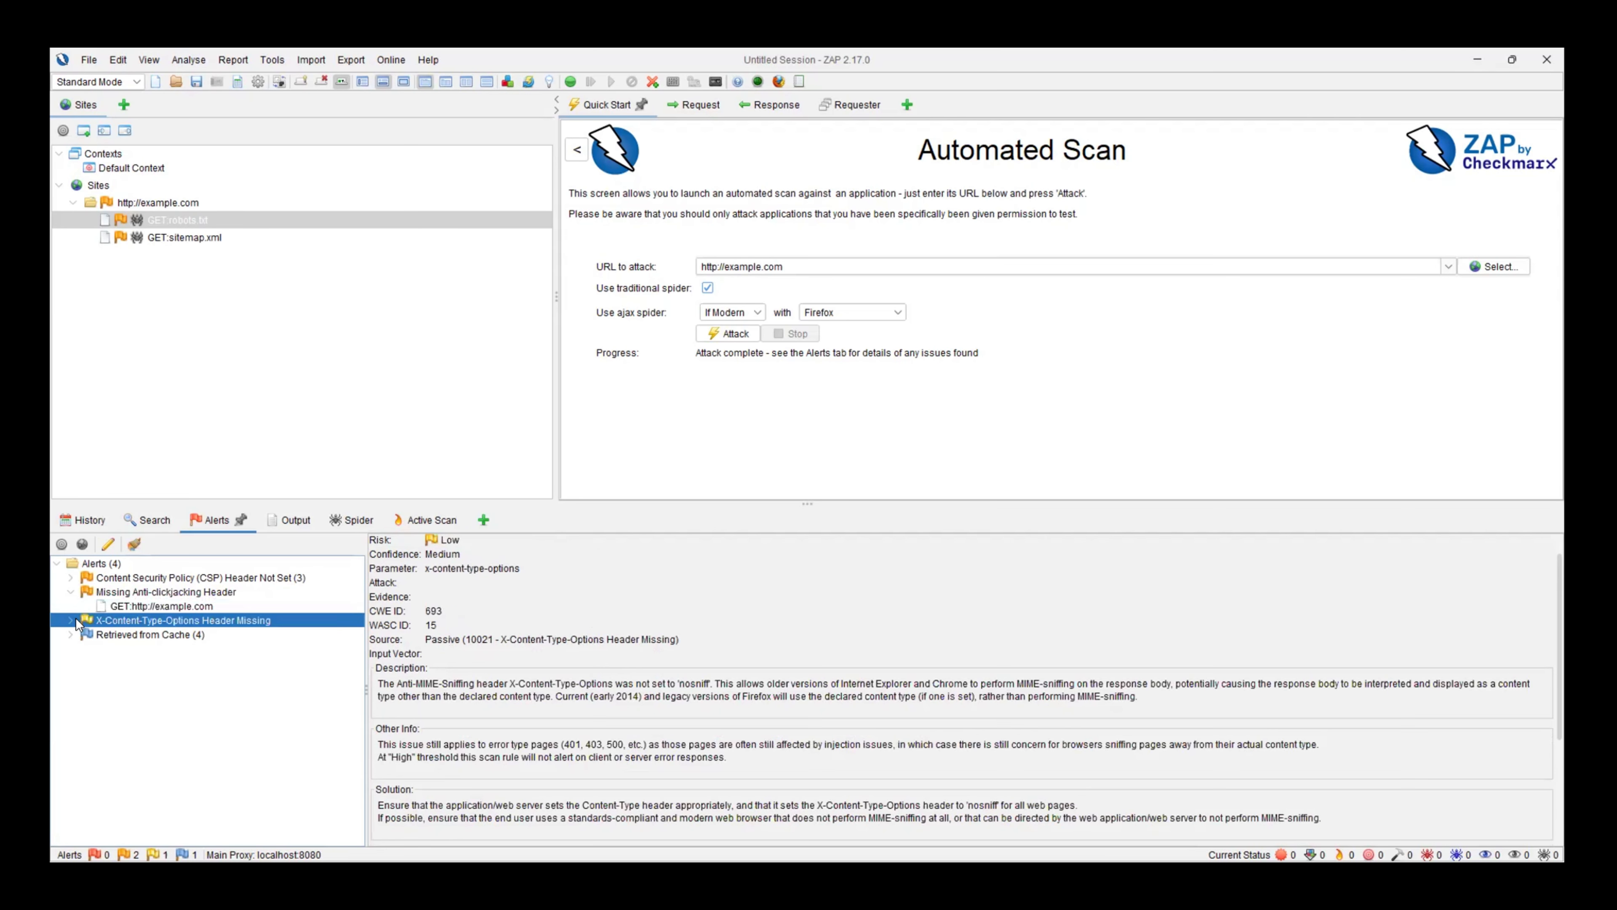
click(71, 618)
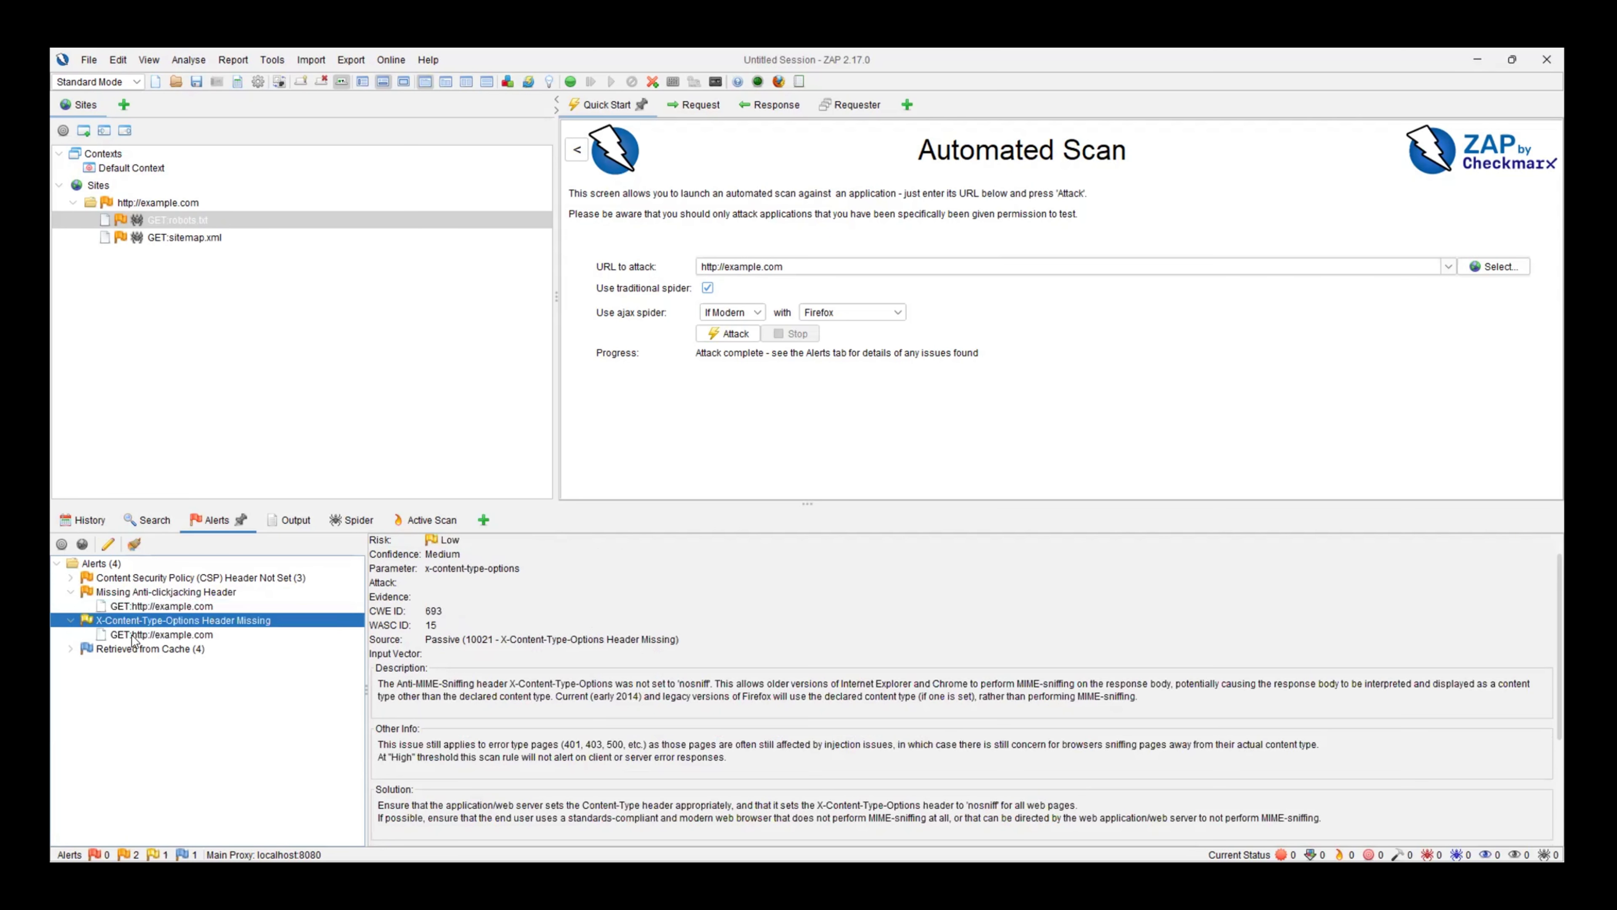
click(172, 634)
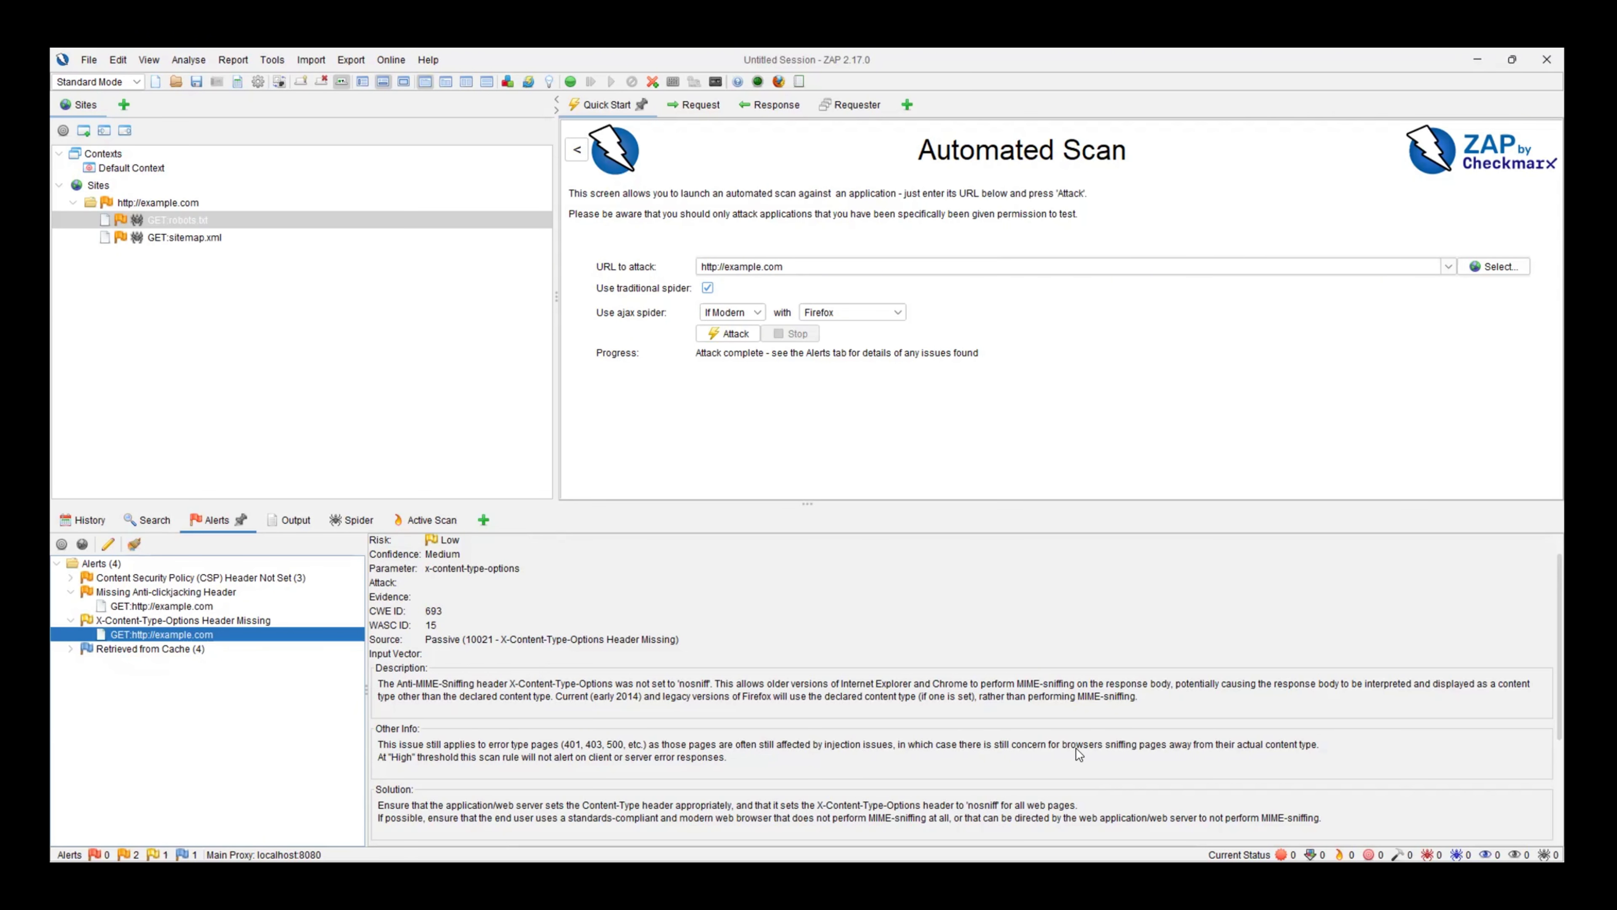
double_click(1121, 745)
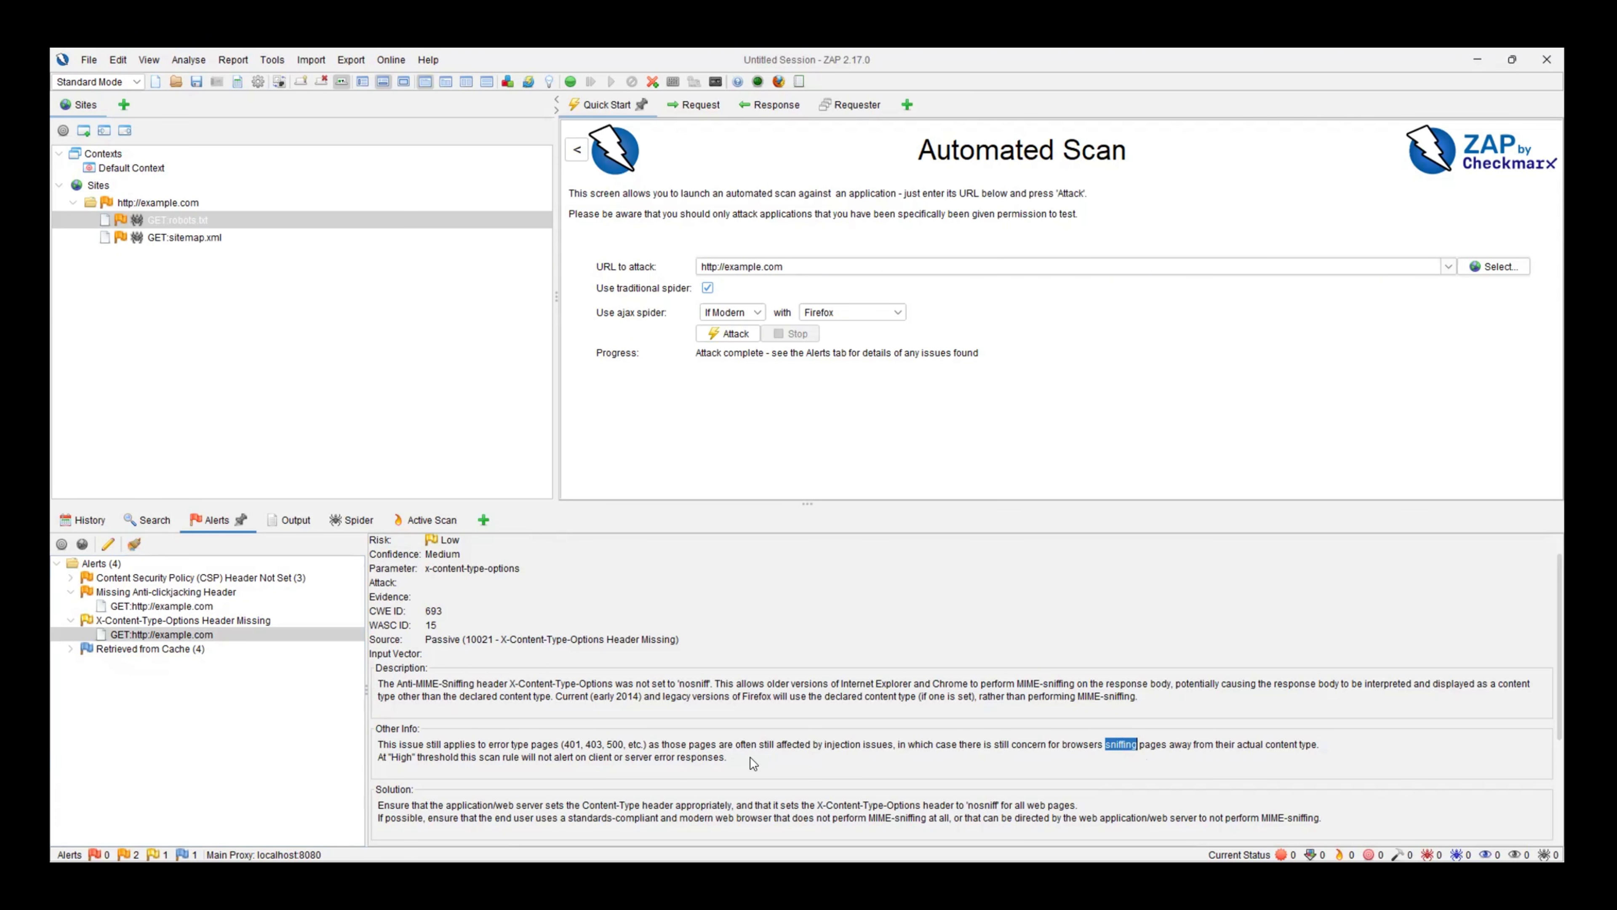
click(71, 648)
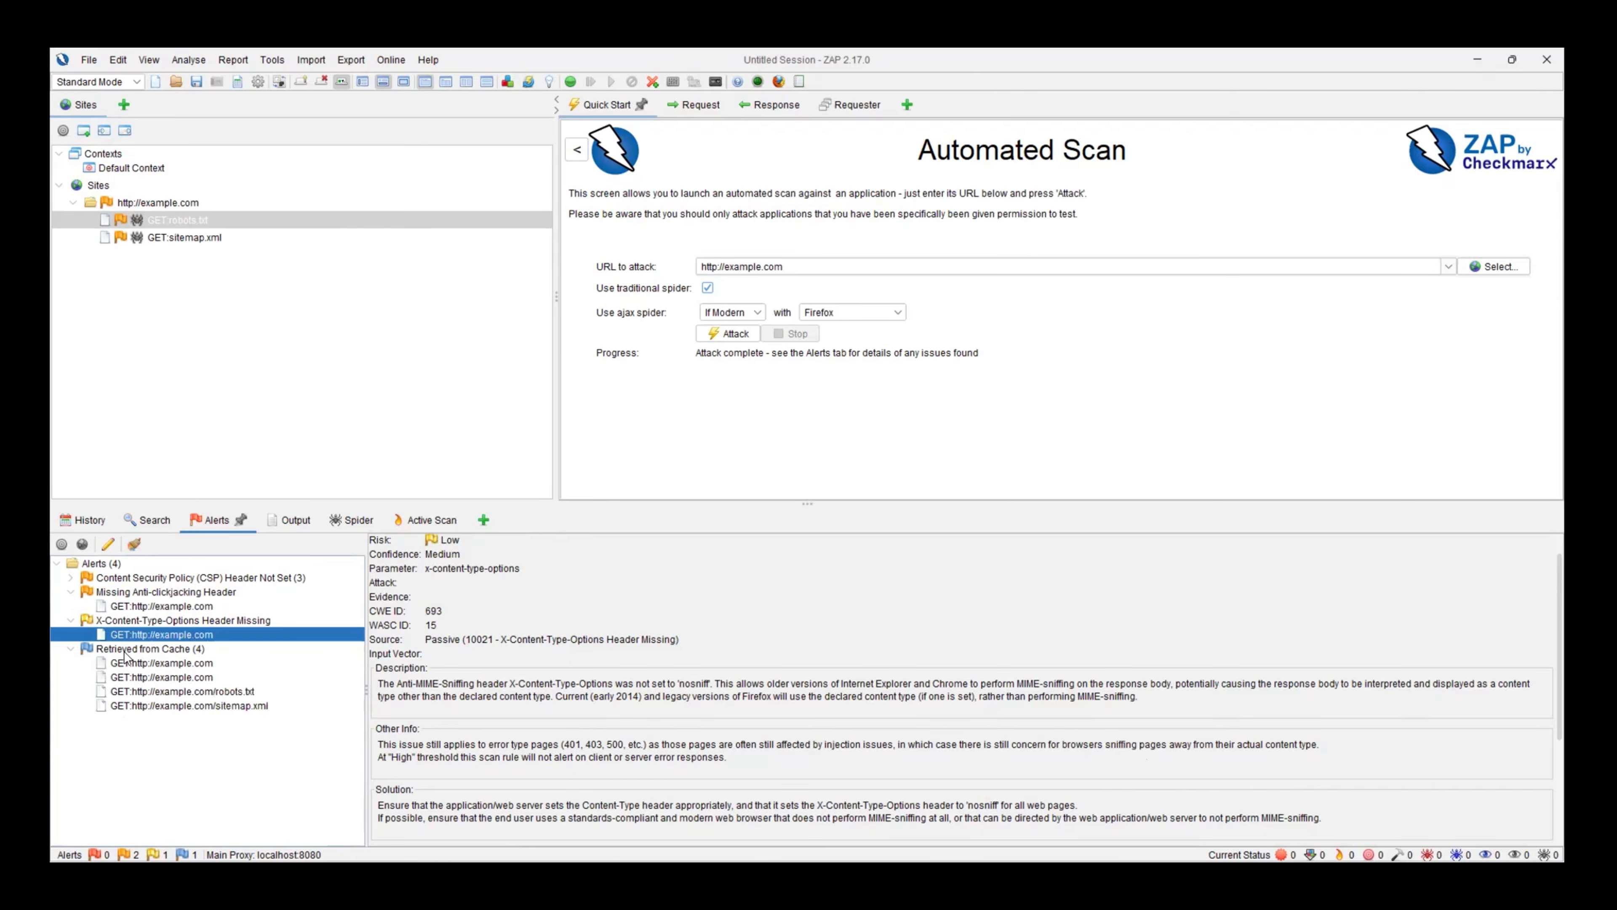
click(153, 664)
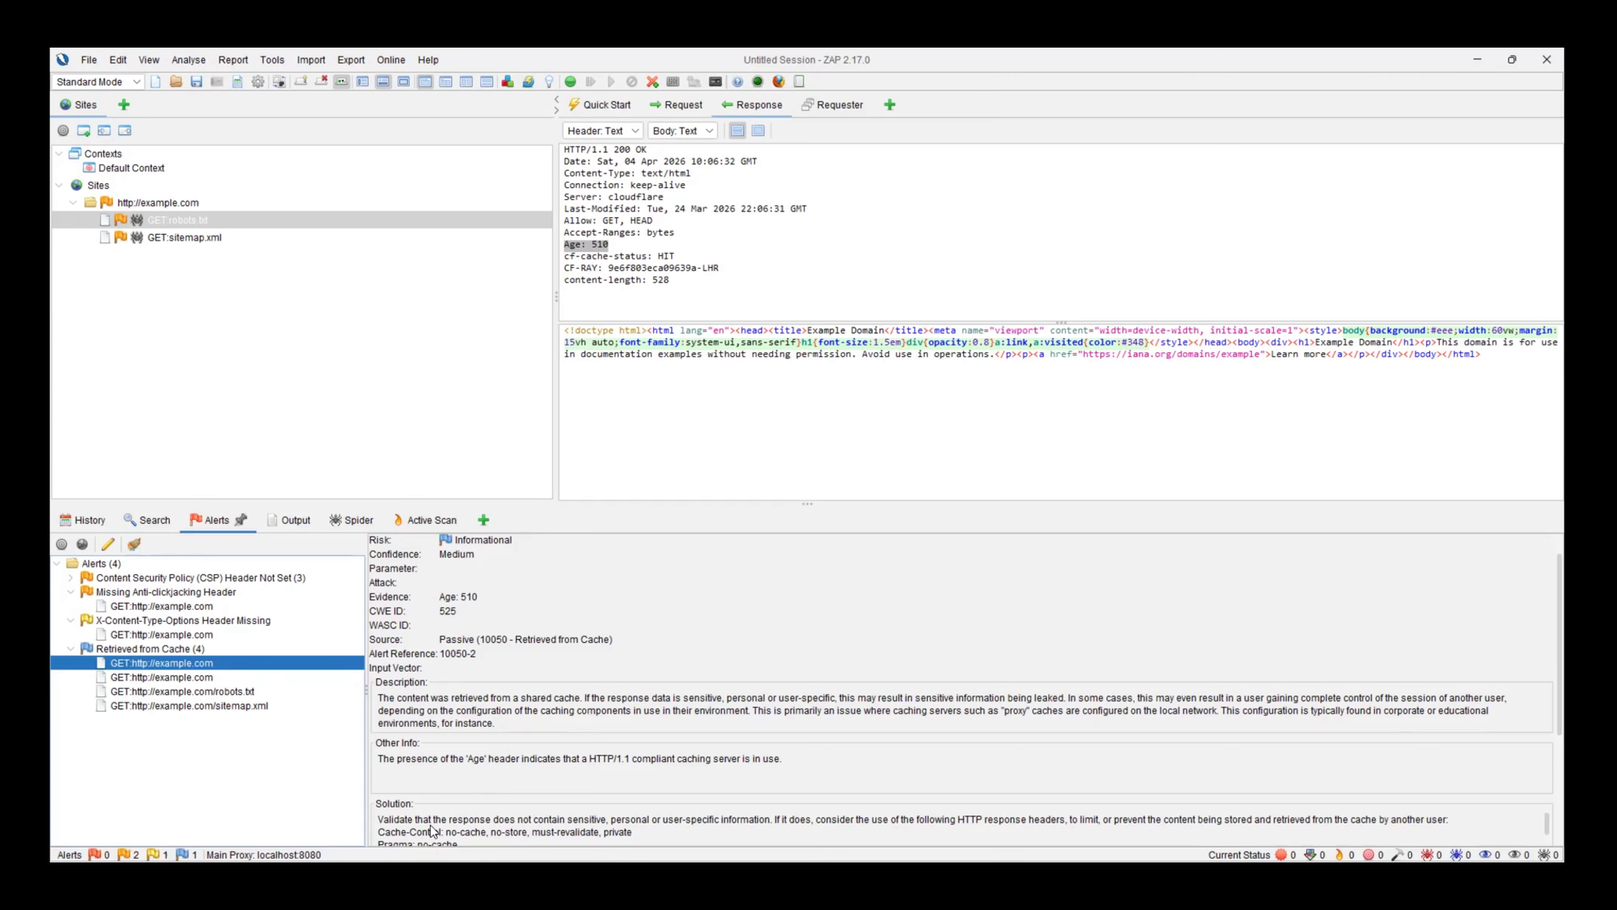
scroll(432, 831, down, 1)
click(216, 702)
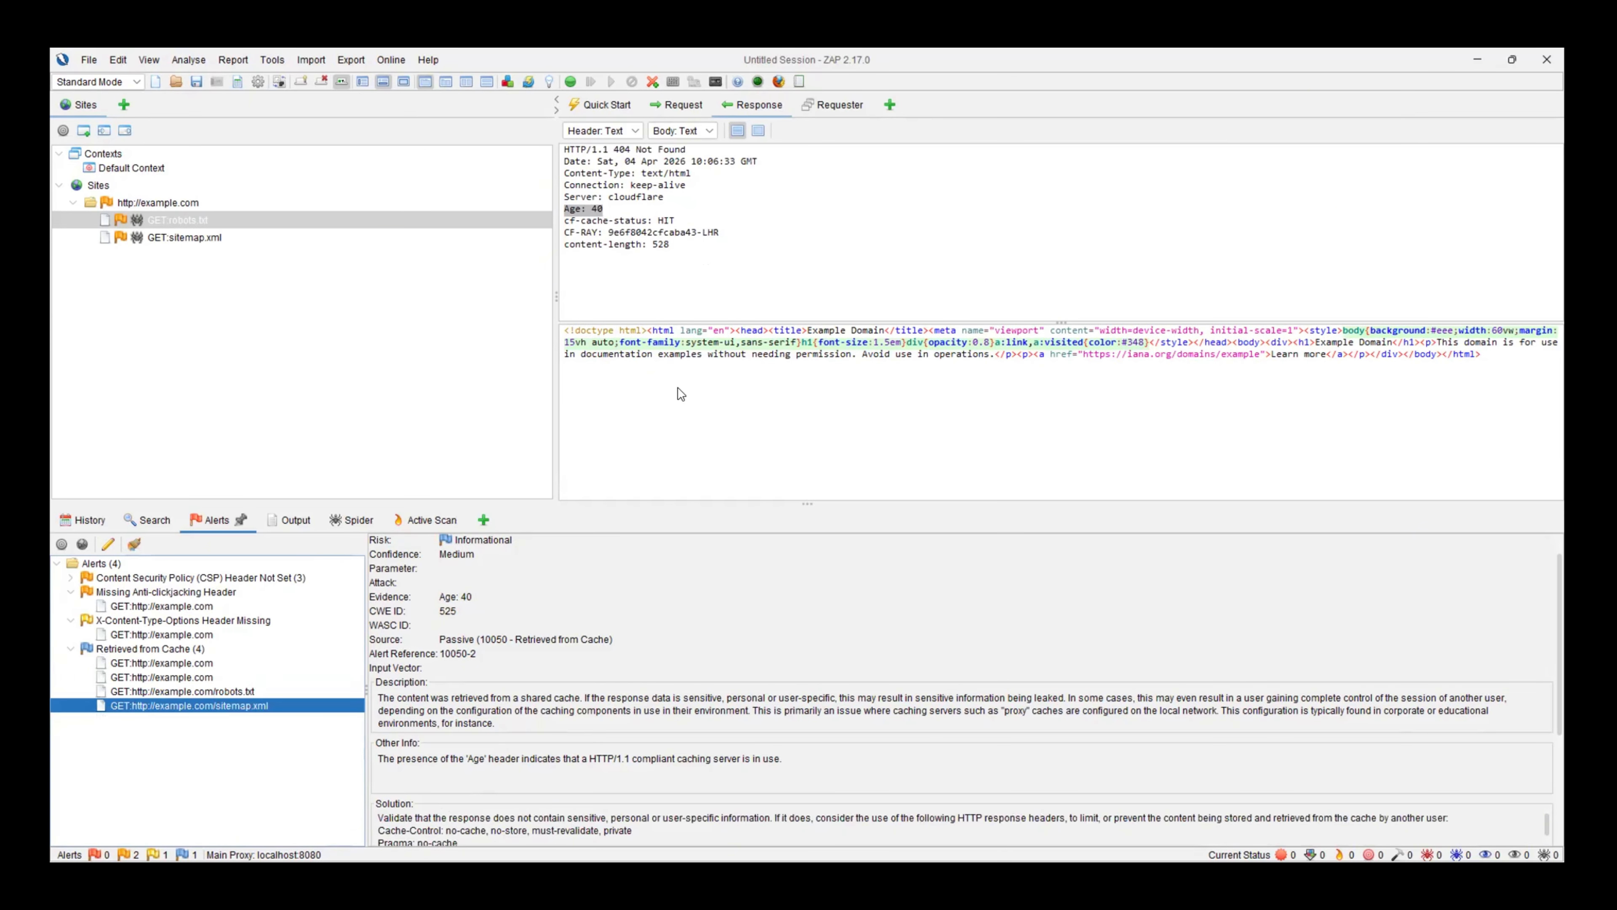
click(164, 662)
click(126, 634)
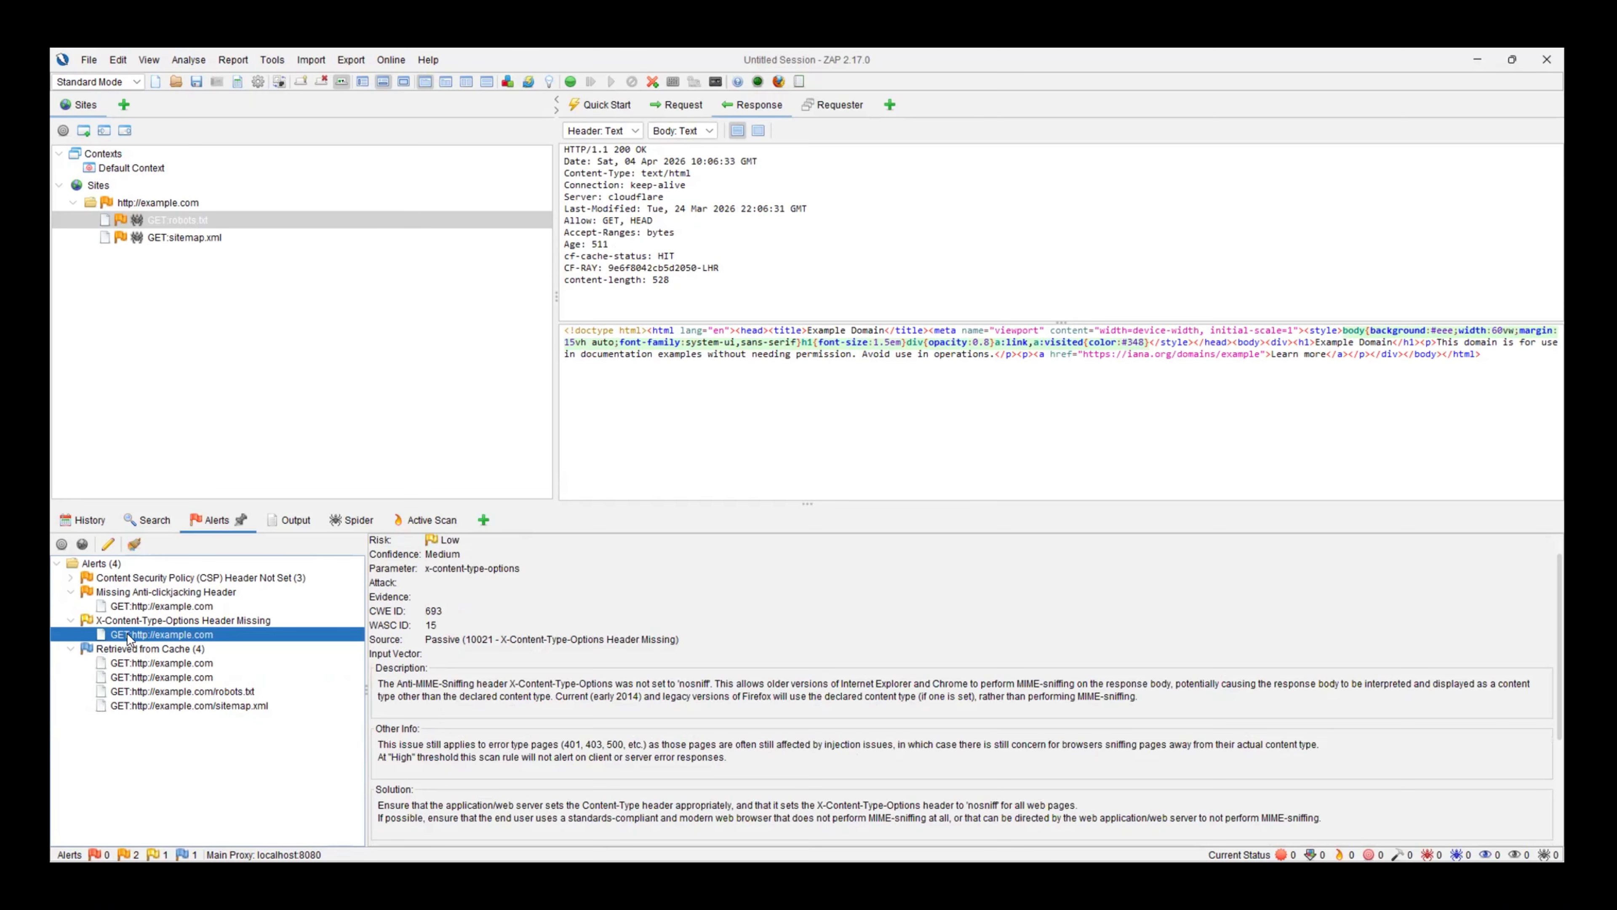
click(132, 660)
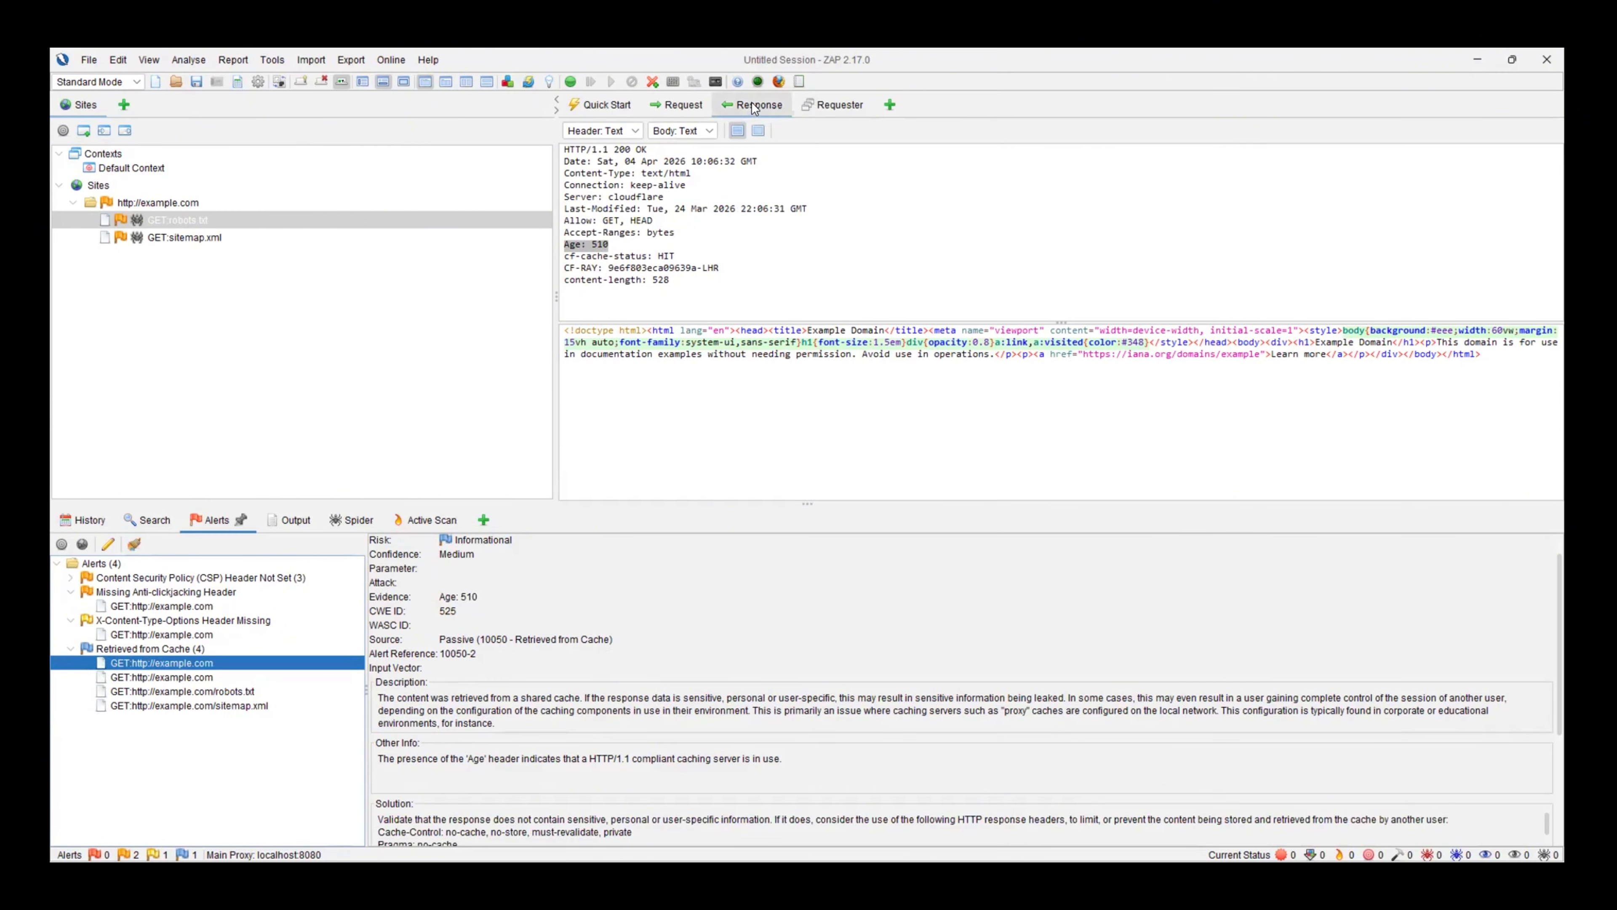
Inspect the HTTP request and the response headers behind the first Retrieved from Cache instance
click(691, 104)
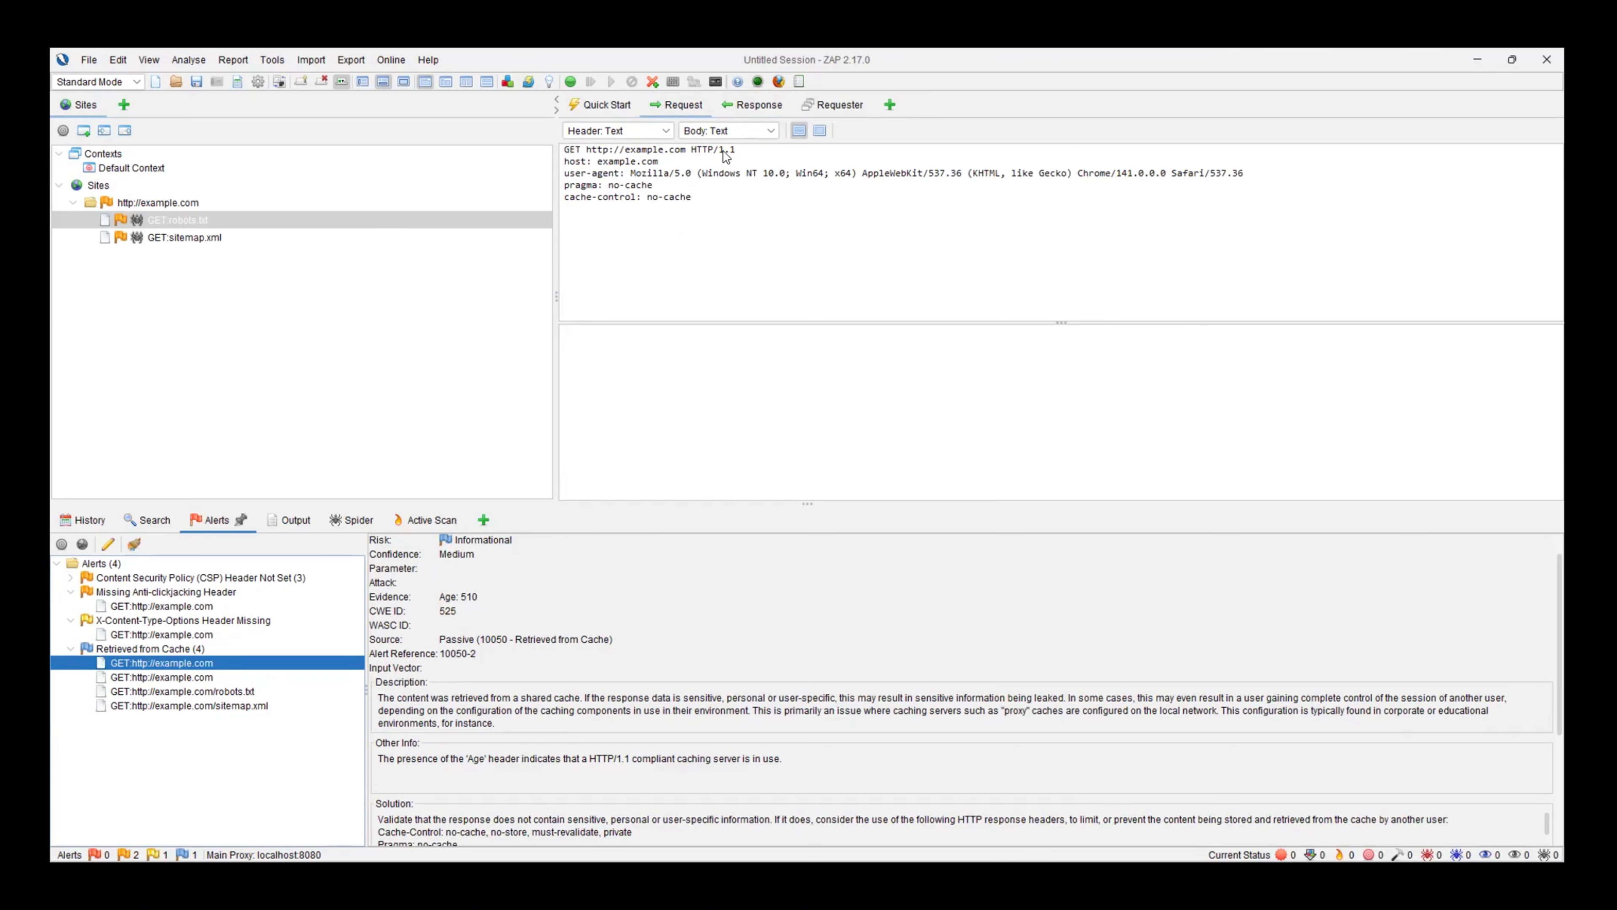
click(745, 107)
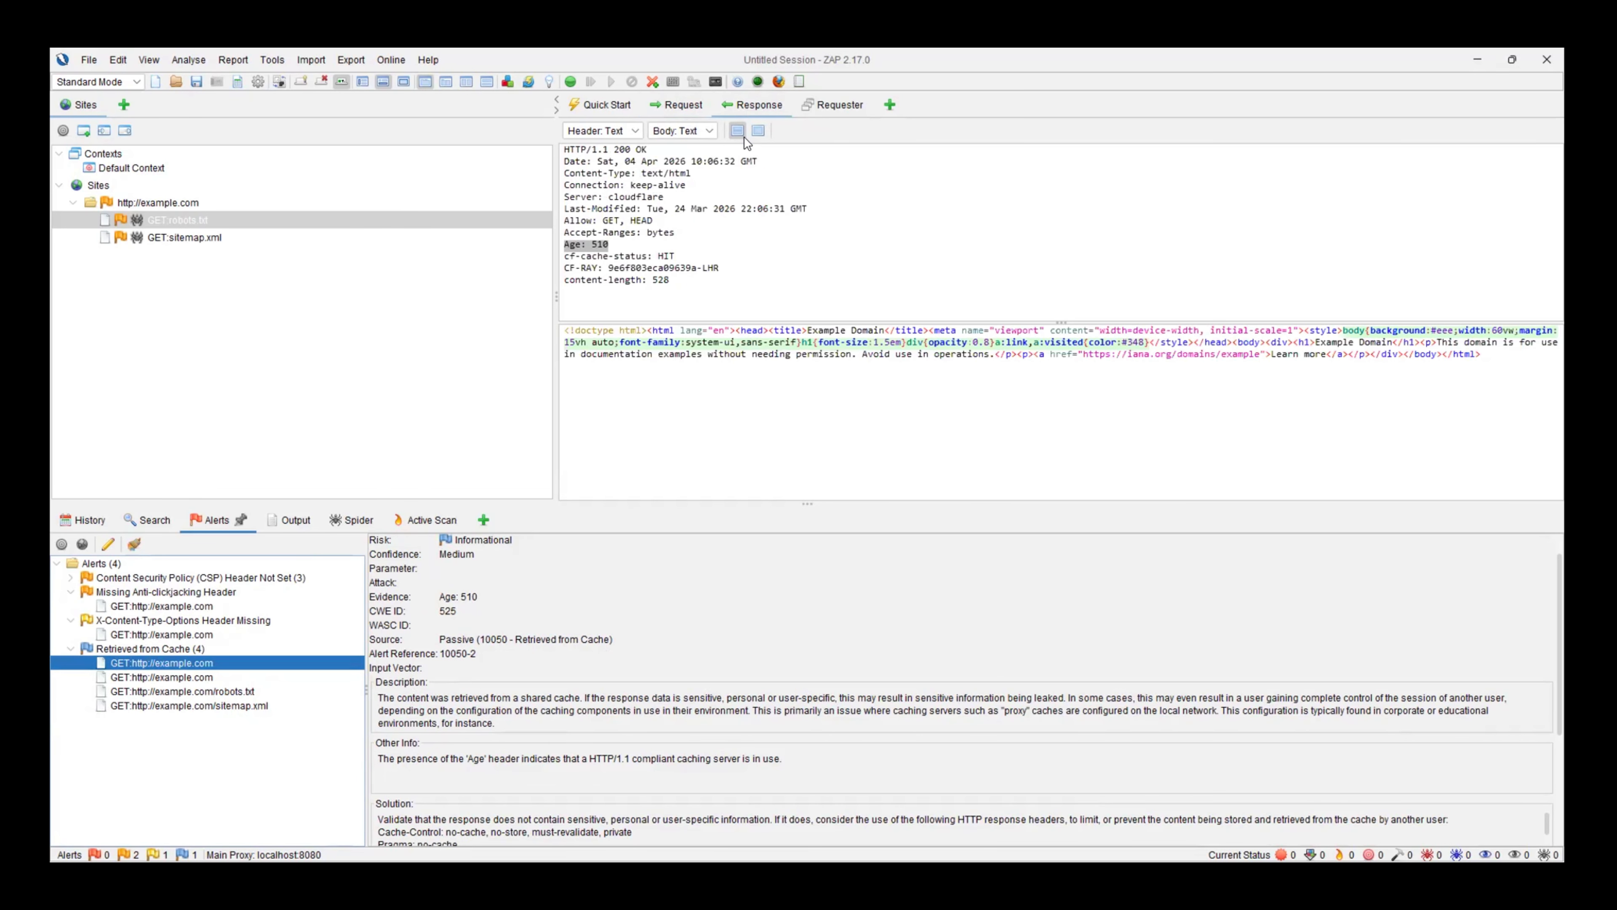
click(707, 221)
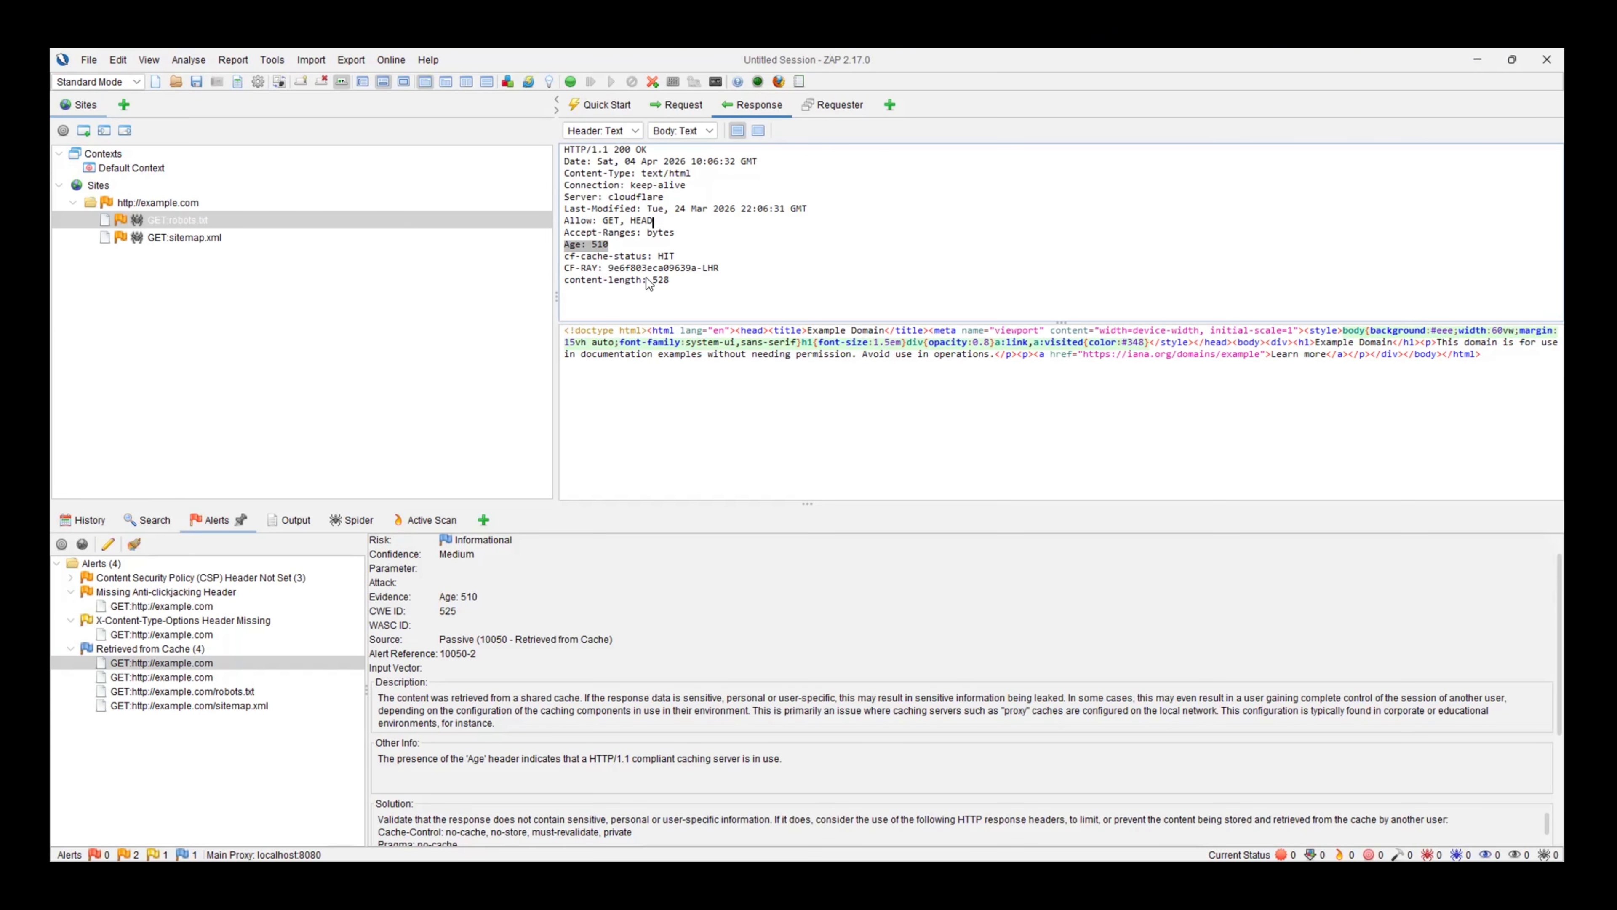
click(357, 238)
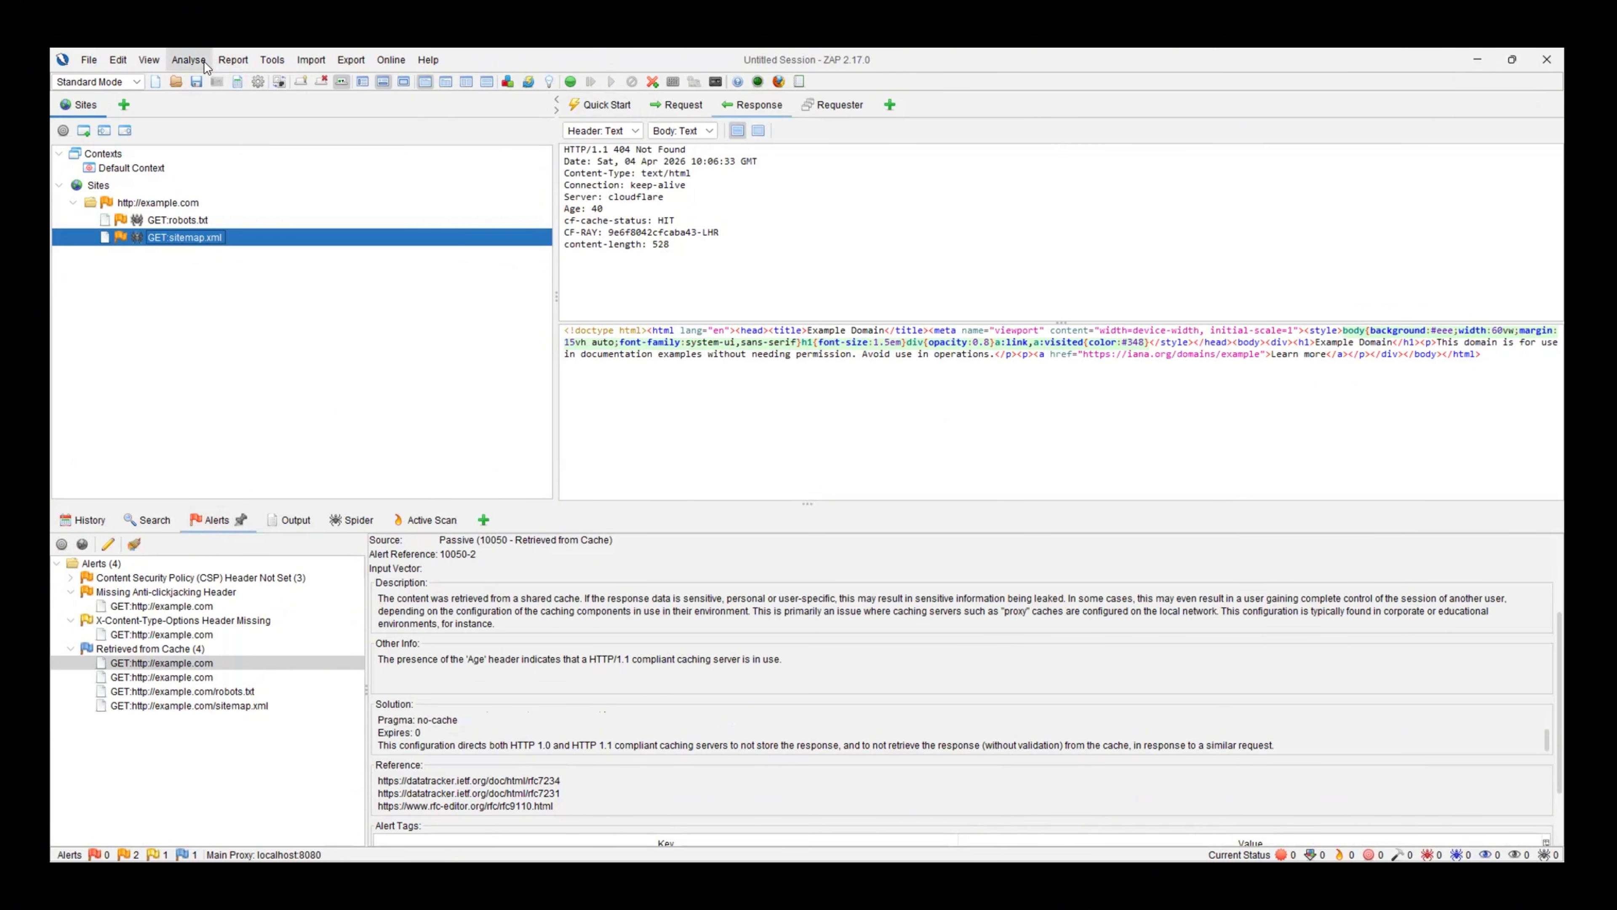
click(235, 56)
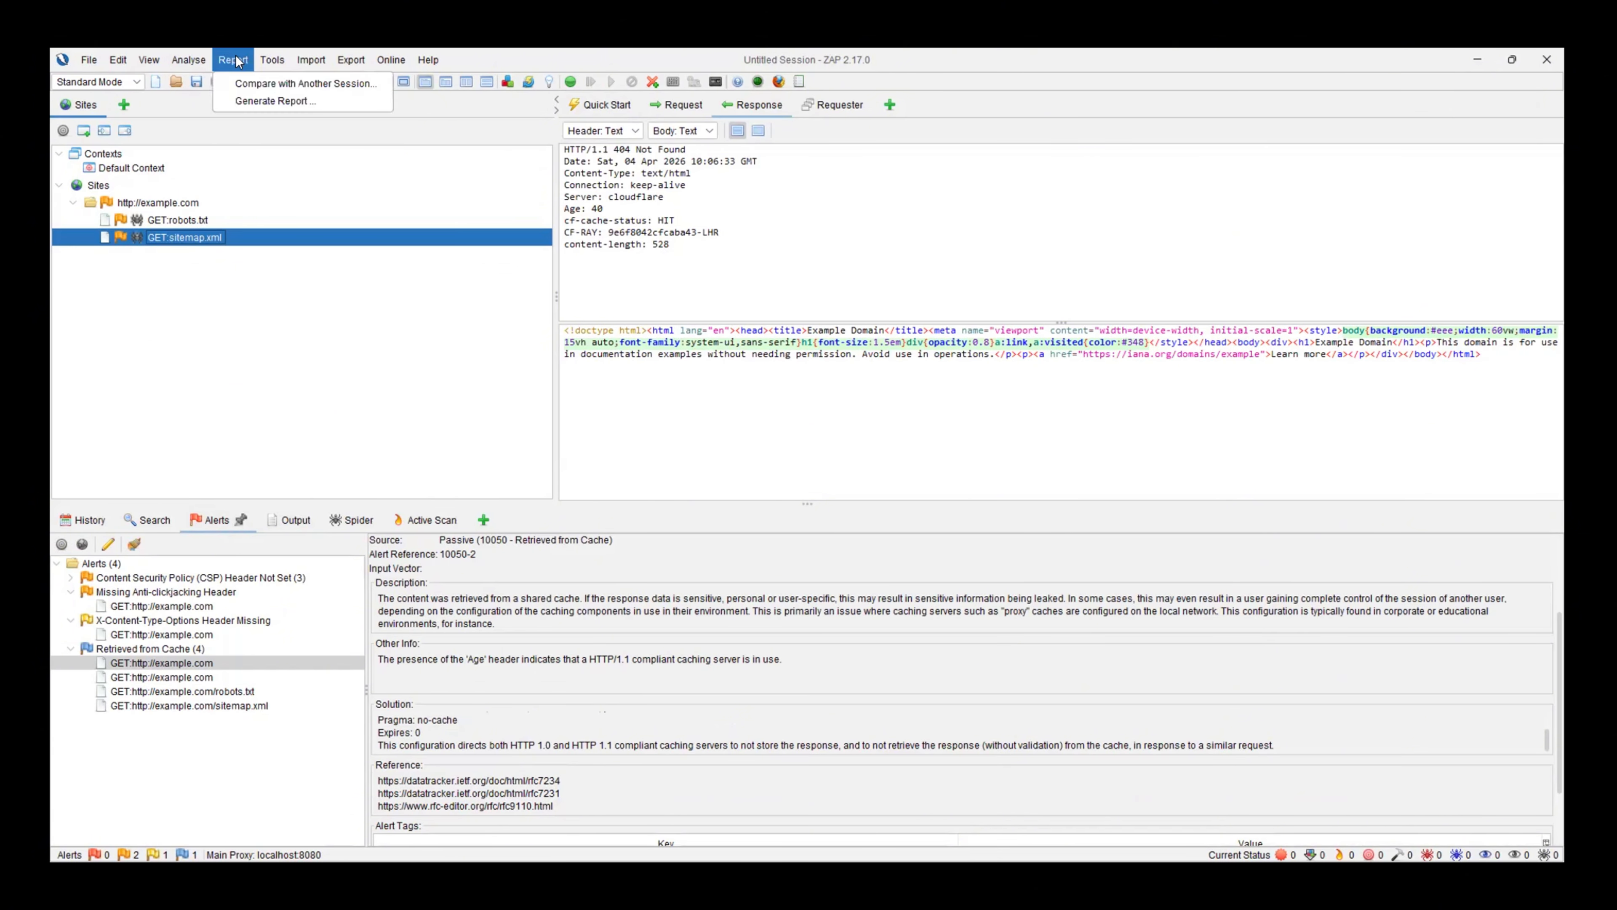
click(234, 56)
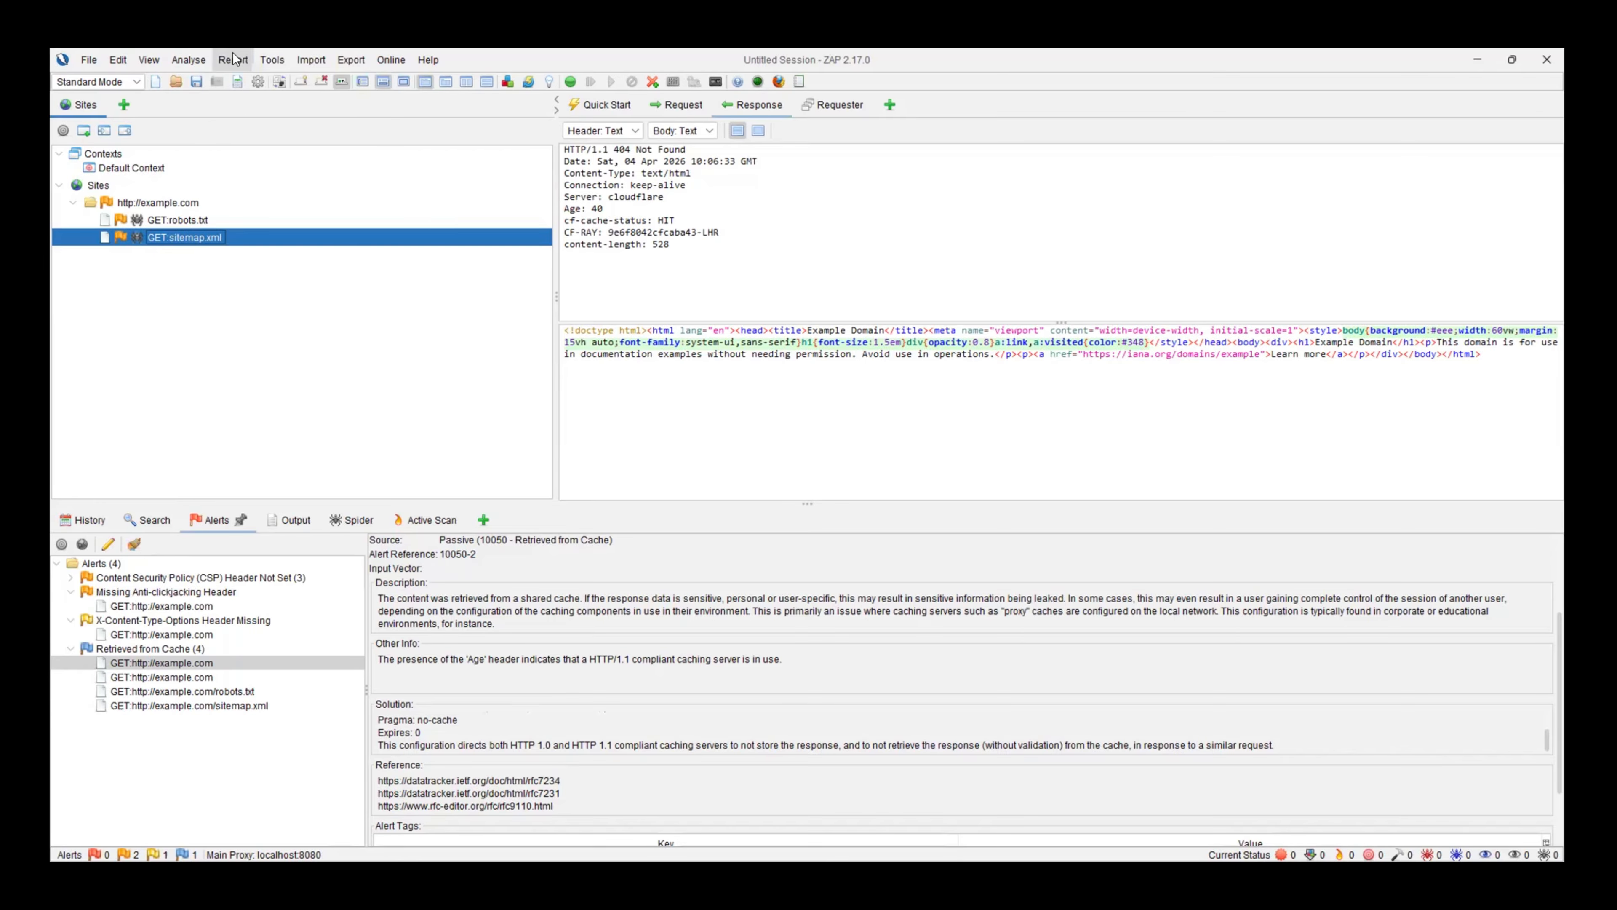
click(234, 58)
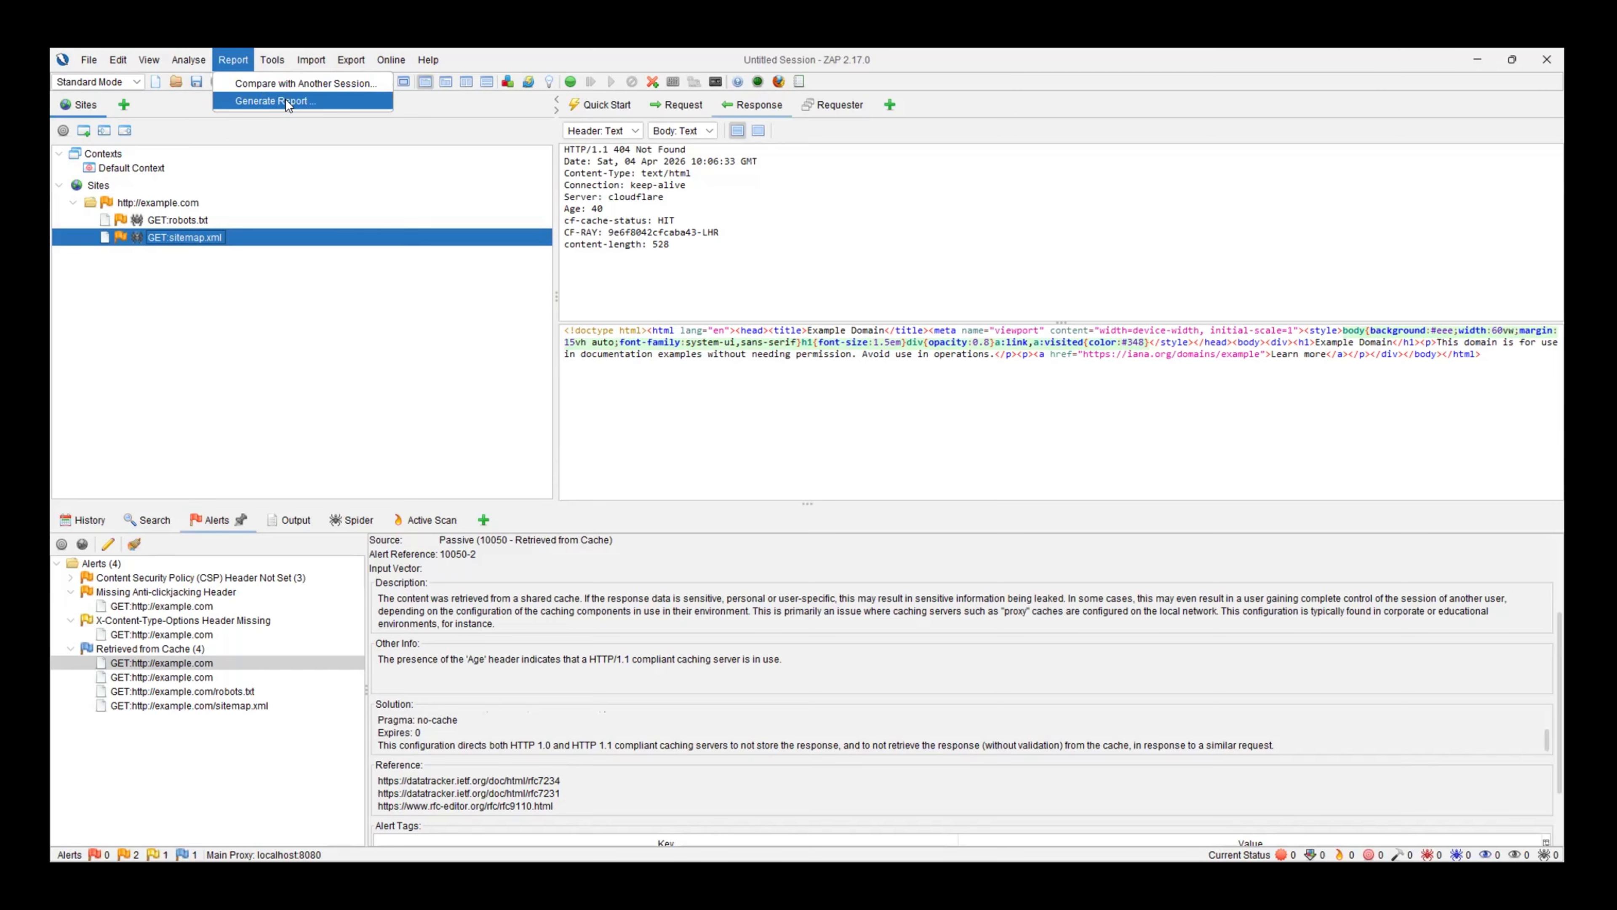
click(316, 100)
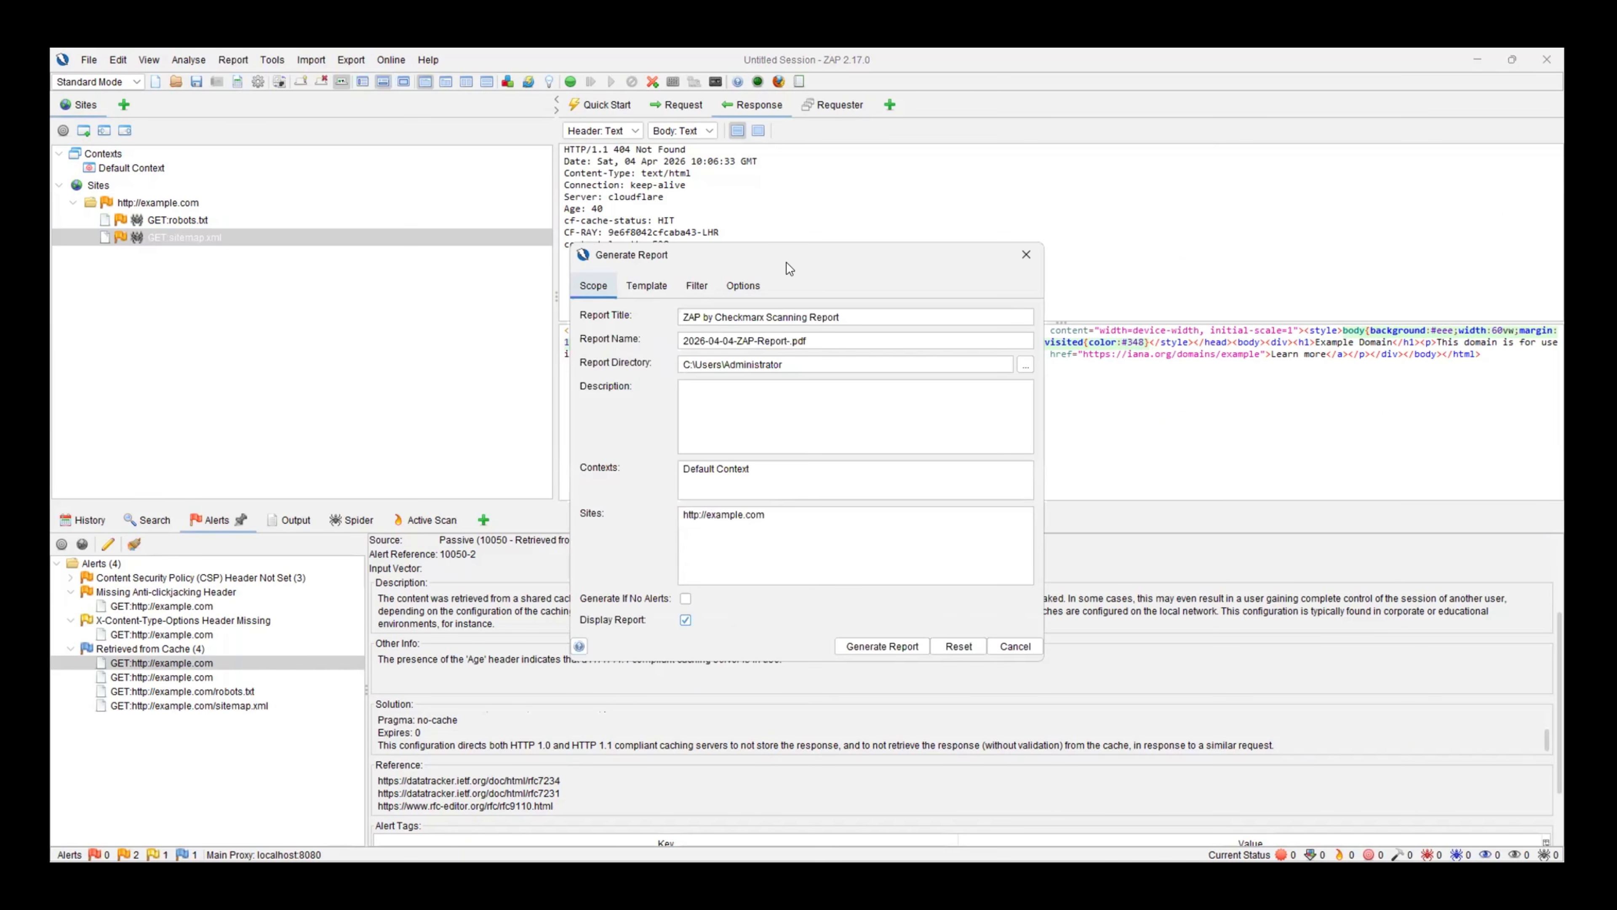
drag(788, 267, 872, 188)
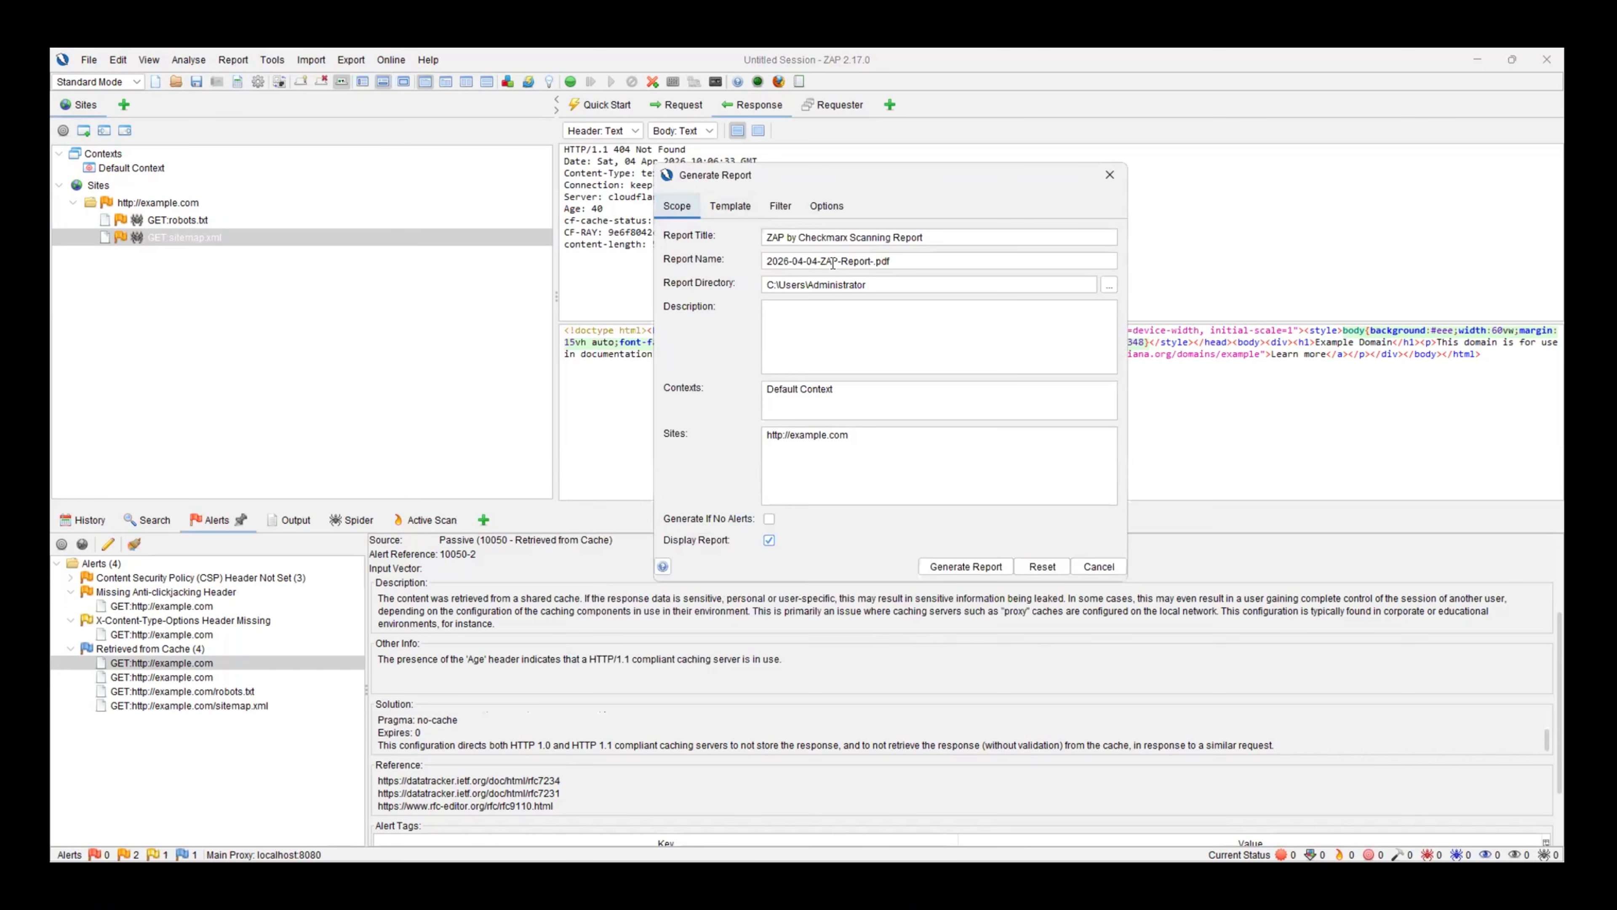
Choose the Traditional PDF Report template for the scan report
click(732, 210)
click(838, 204)
click(743, 216)
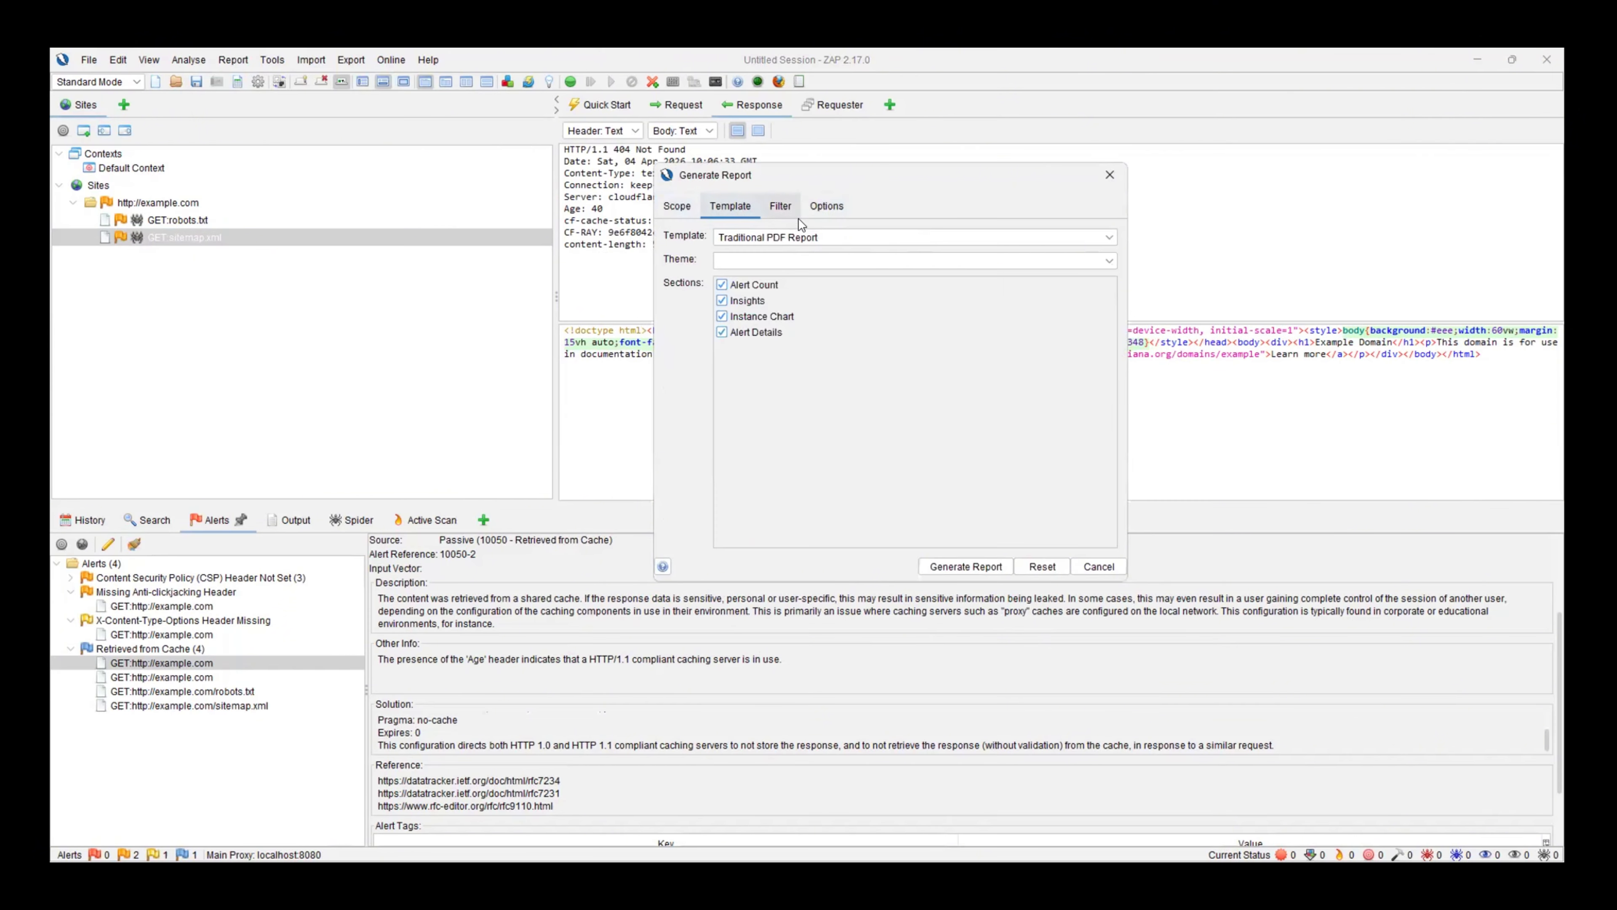
click(815, 238)
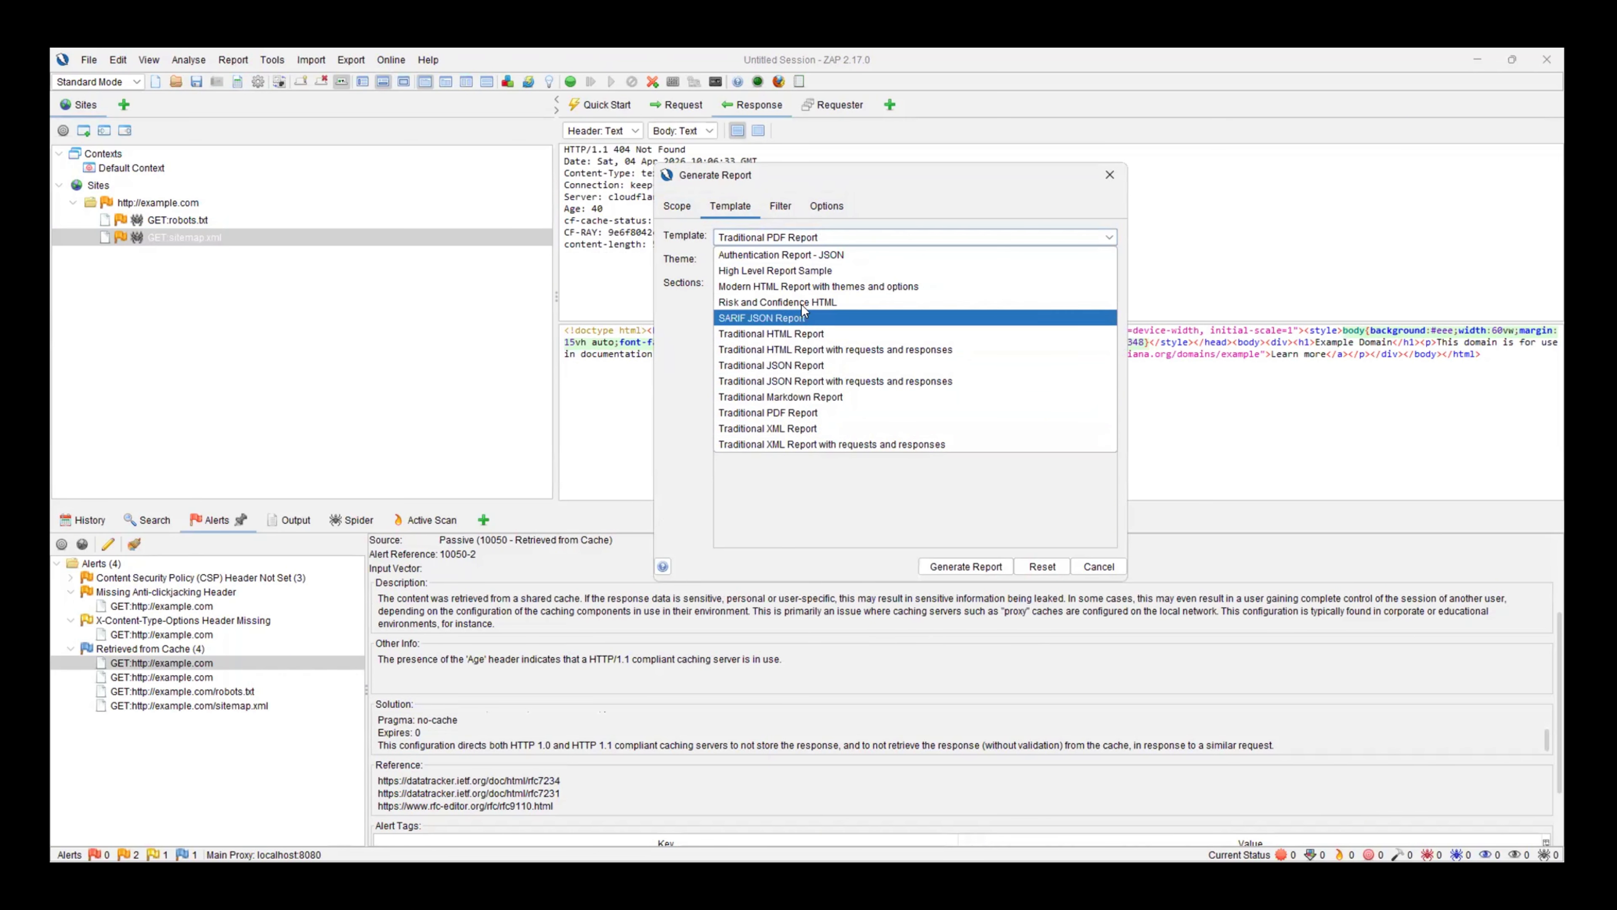
click(818, 413)
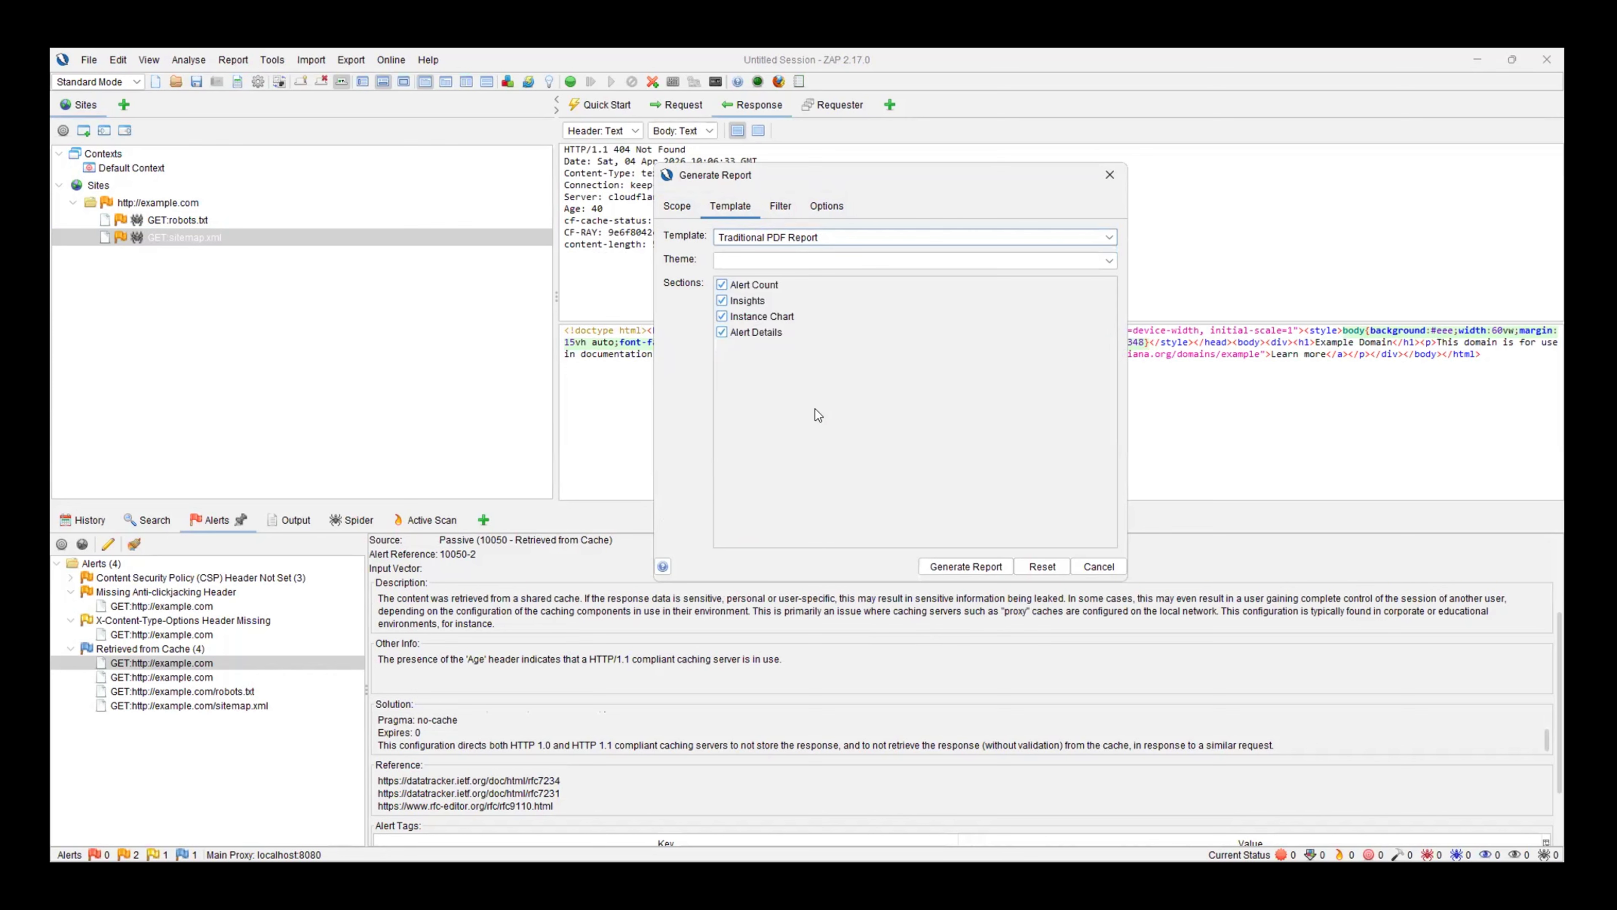
Set the report directory to the Downloads folder and generate the PDF report
click(696, 207)
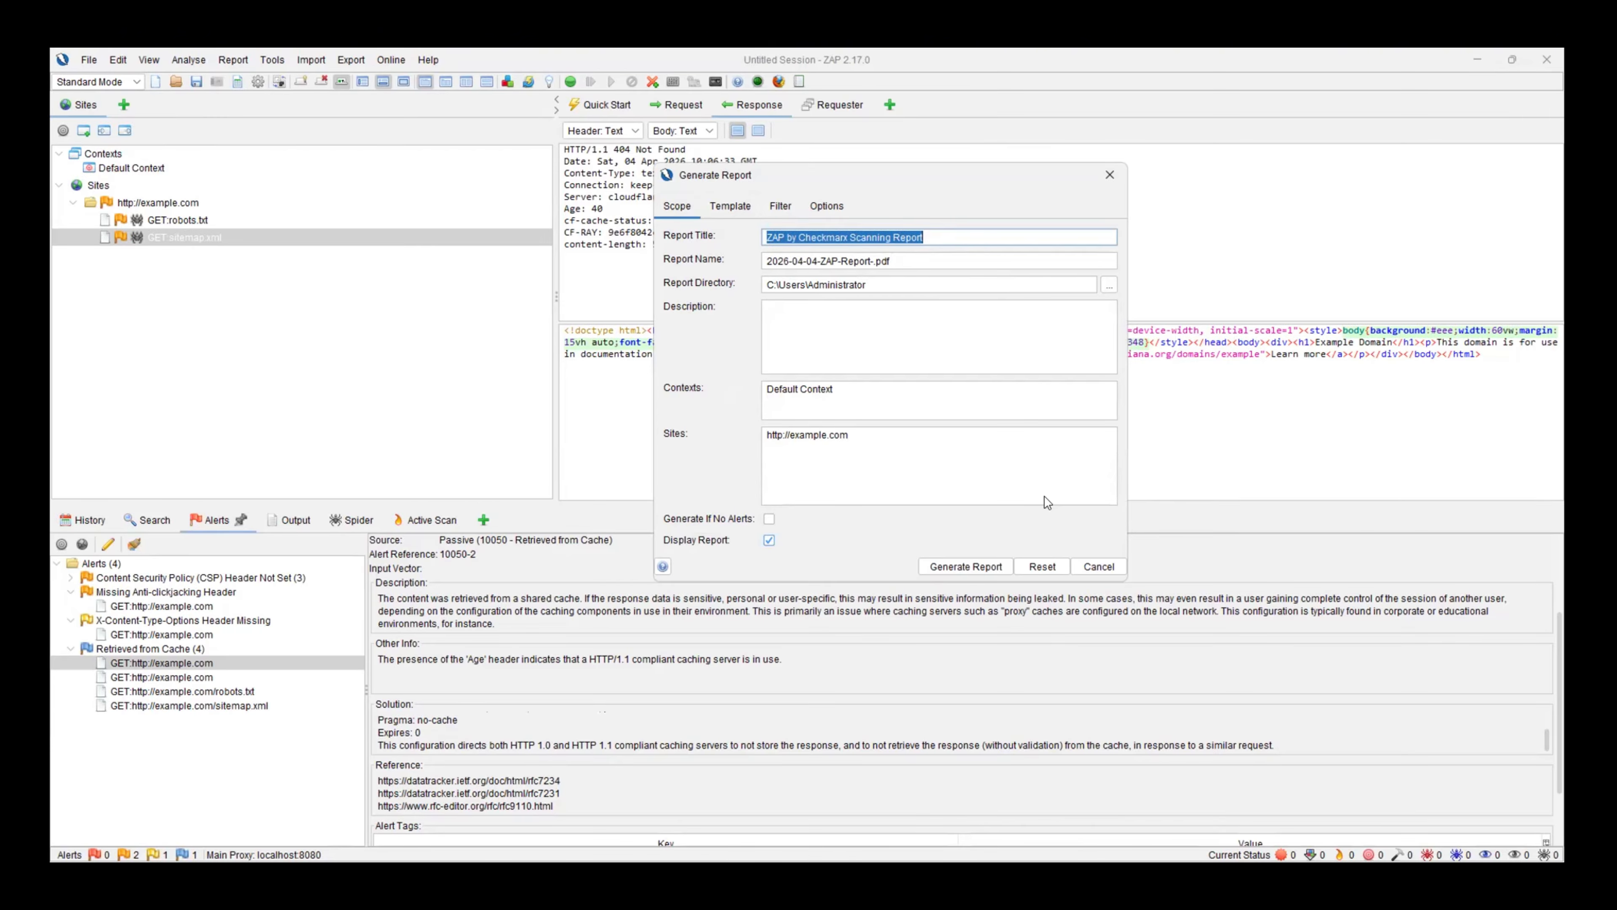
click(1109, 285)
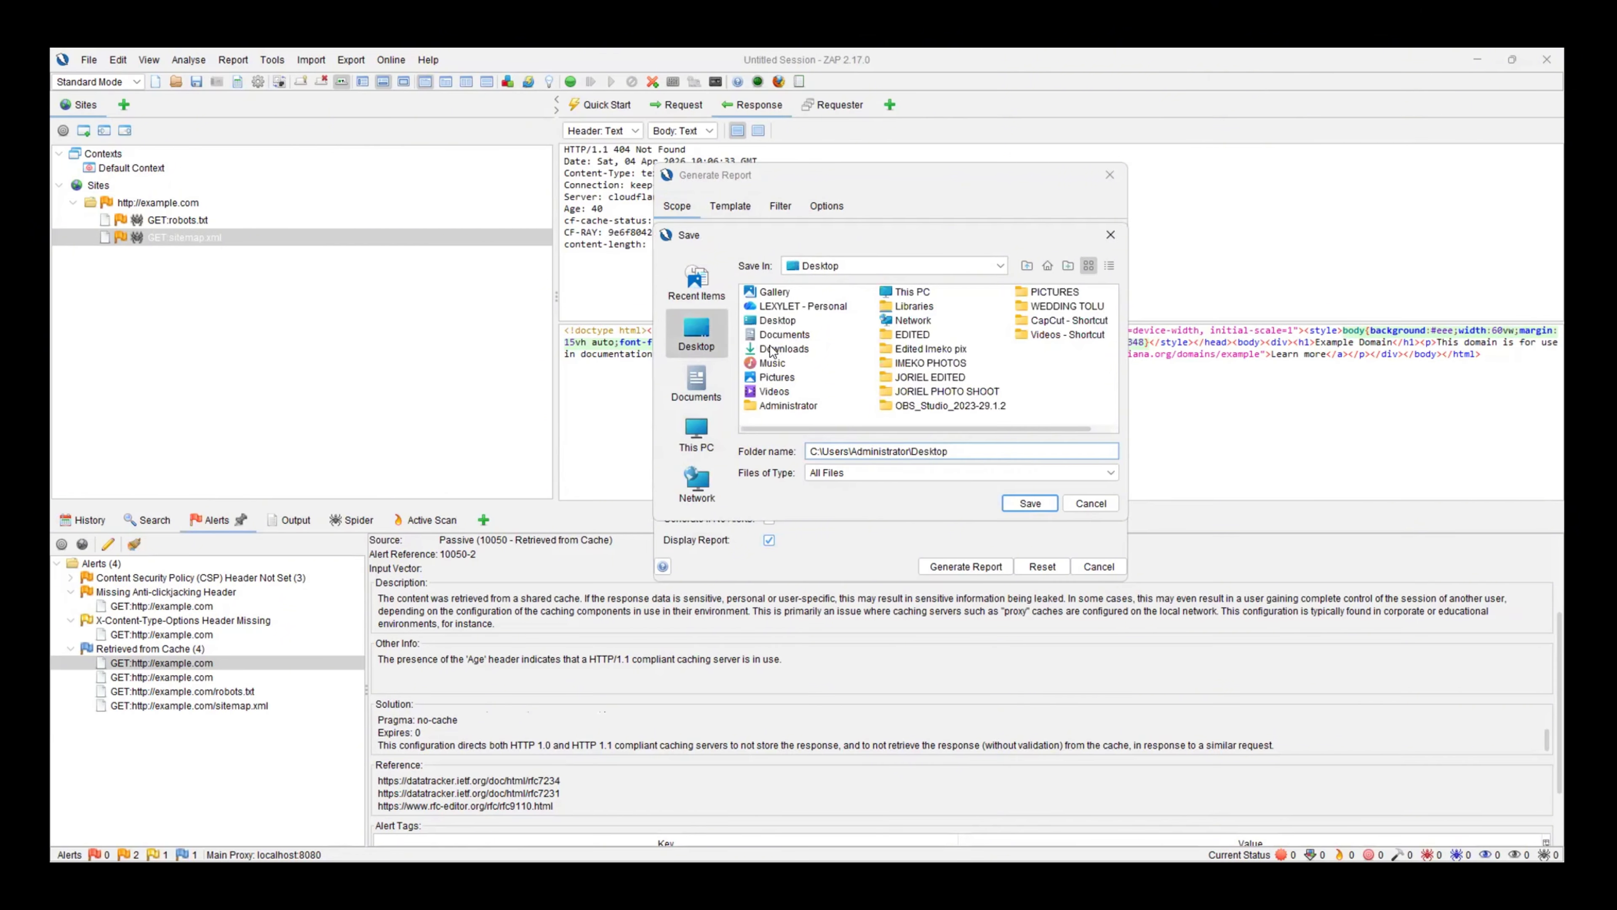
click(772, 349)
click(1029, 502)
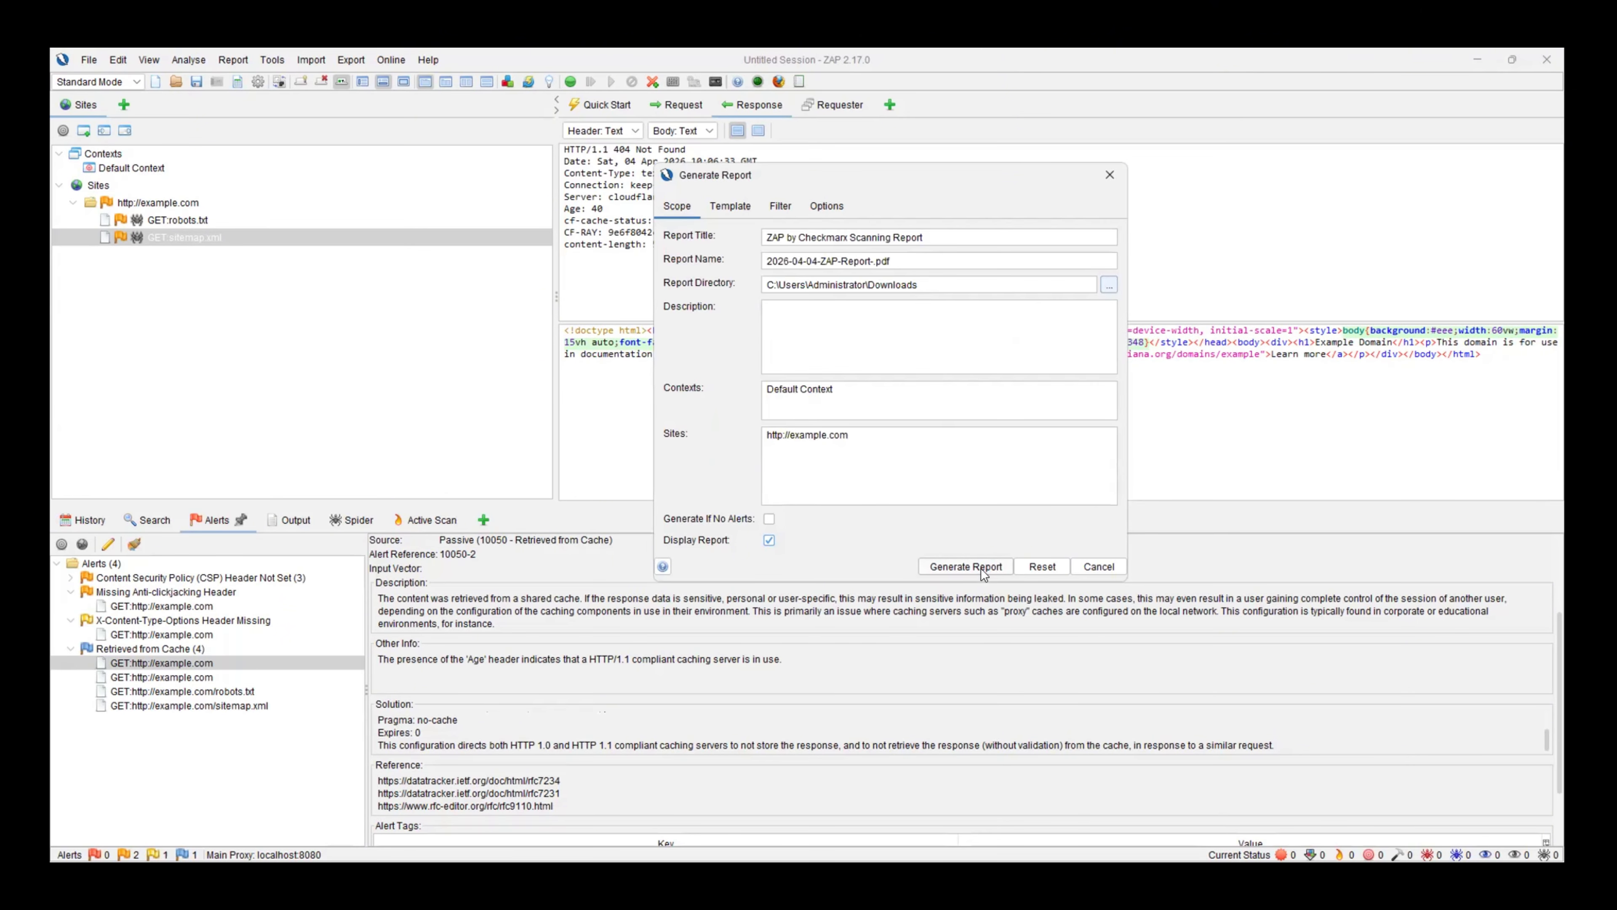
click(966, 566)
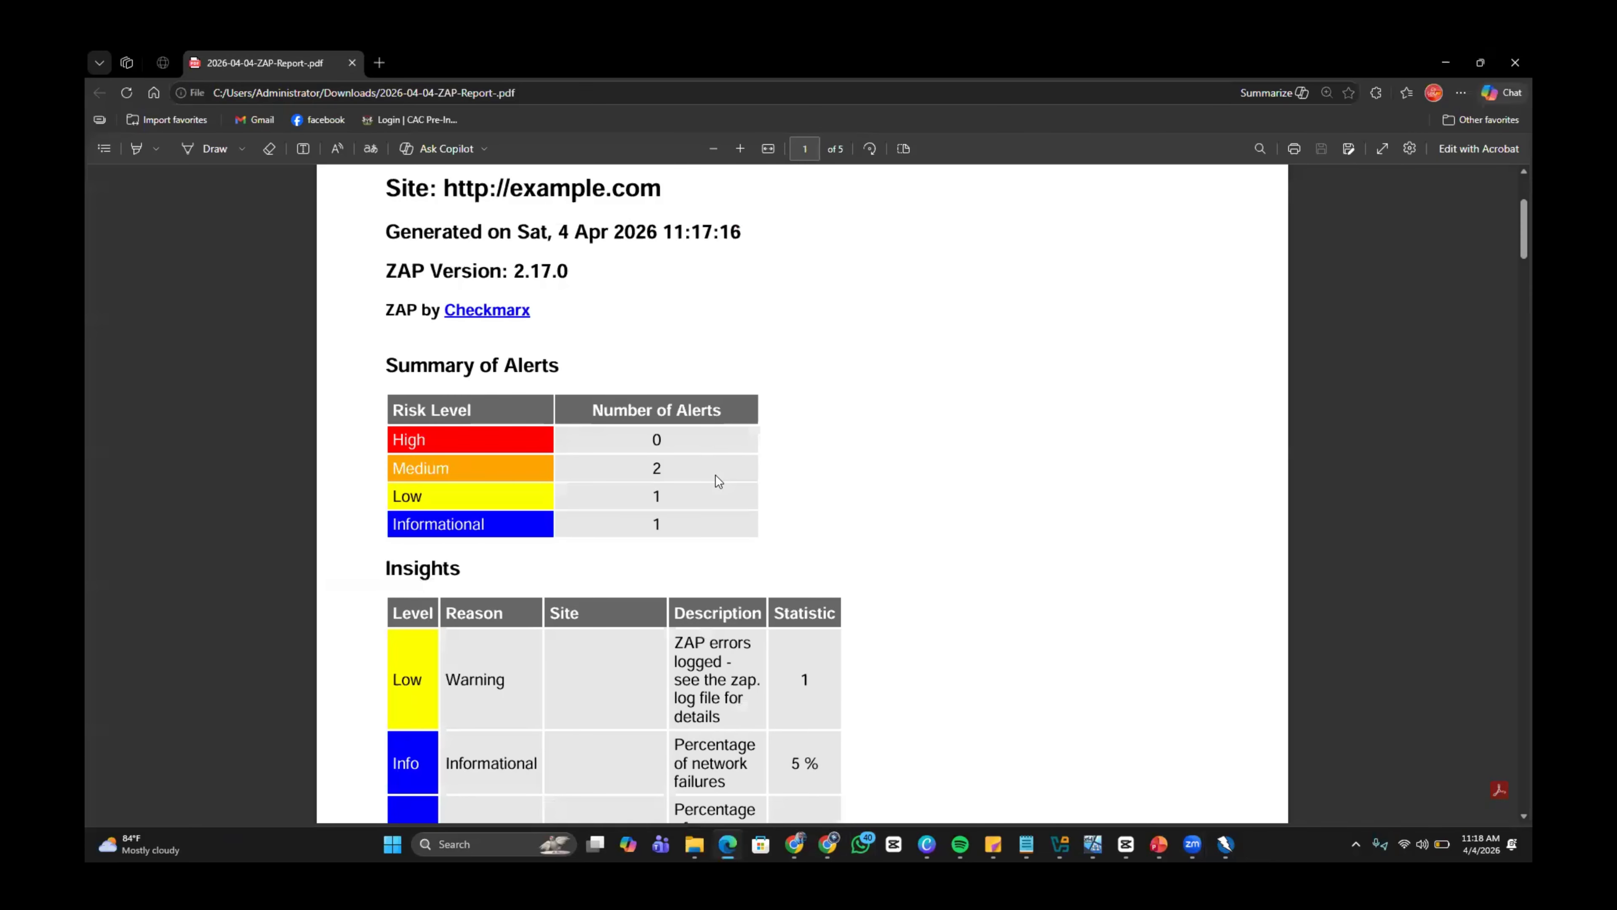
Review the PDF report's scanned site, generation date, ZAP version and Summary of Alerts table
scroll(869, 464, up, 1)
scroll(871, 468, up, 1)
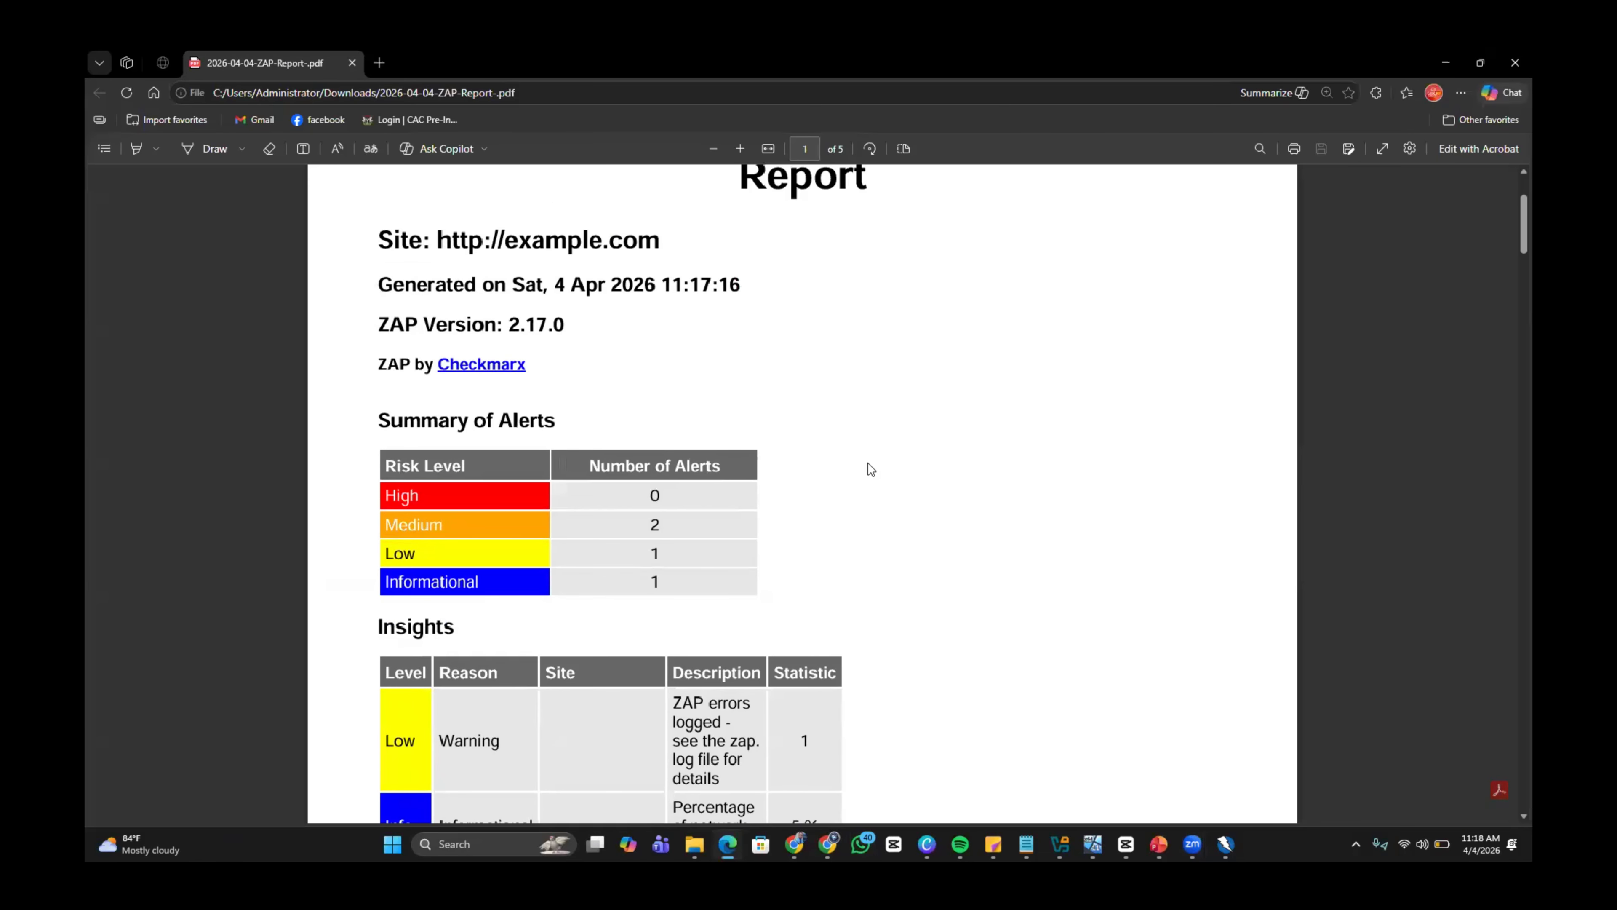
scroll(871, 469, up, 1)
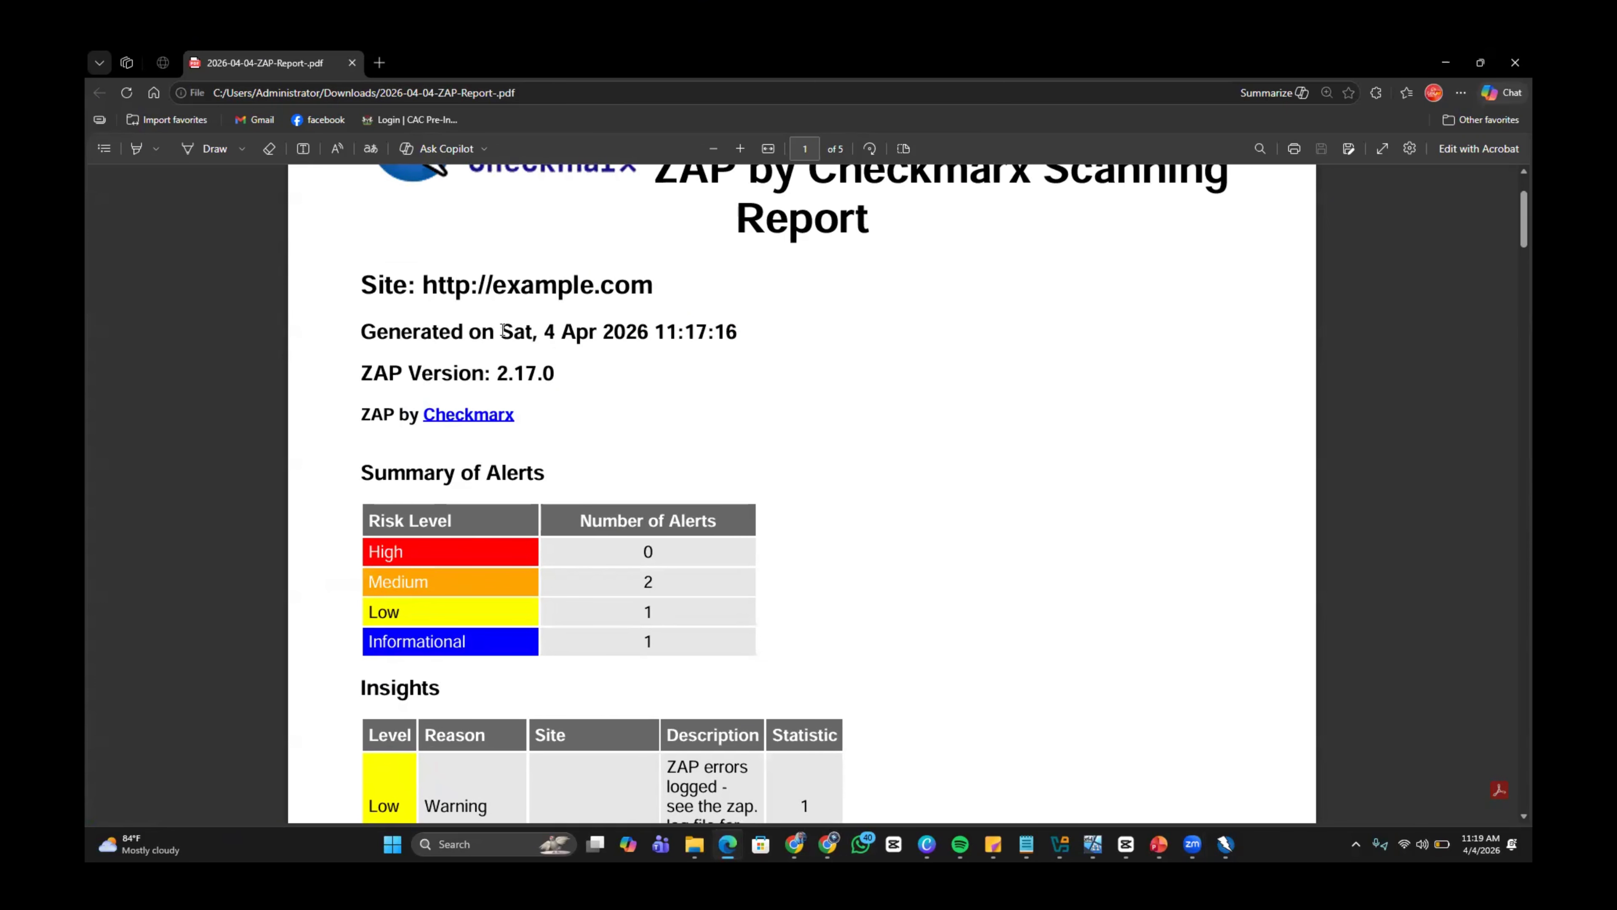
drag(684, 332, 500, 332)
click(561, 388)
scroll(562, 388, down, 2)
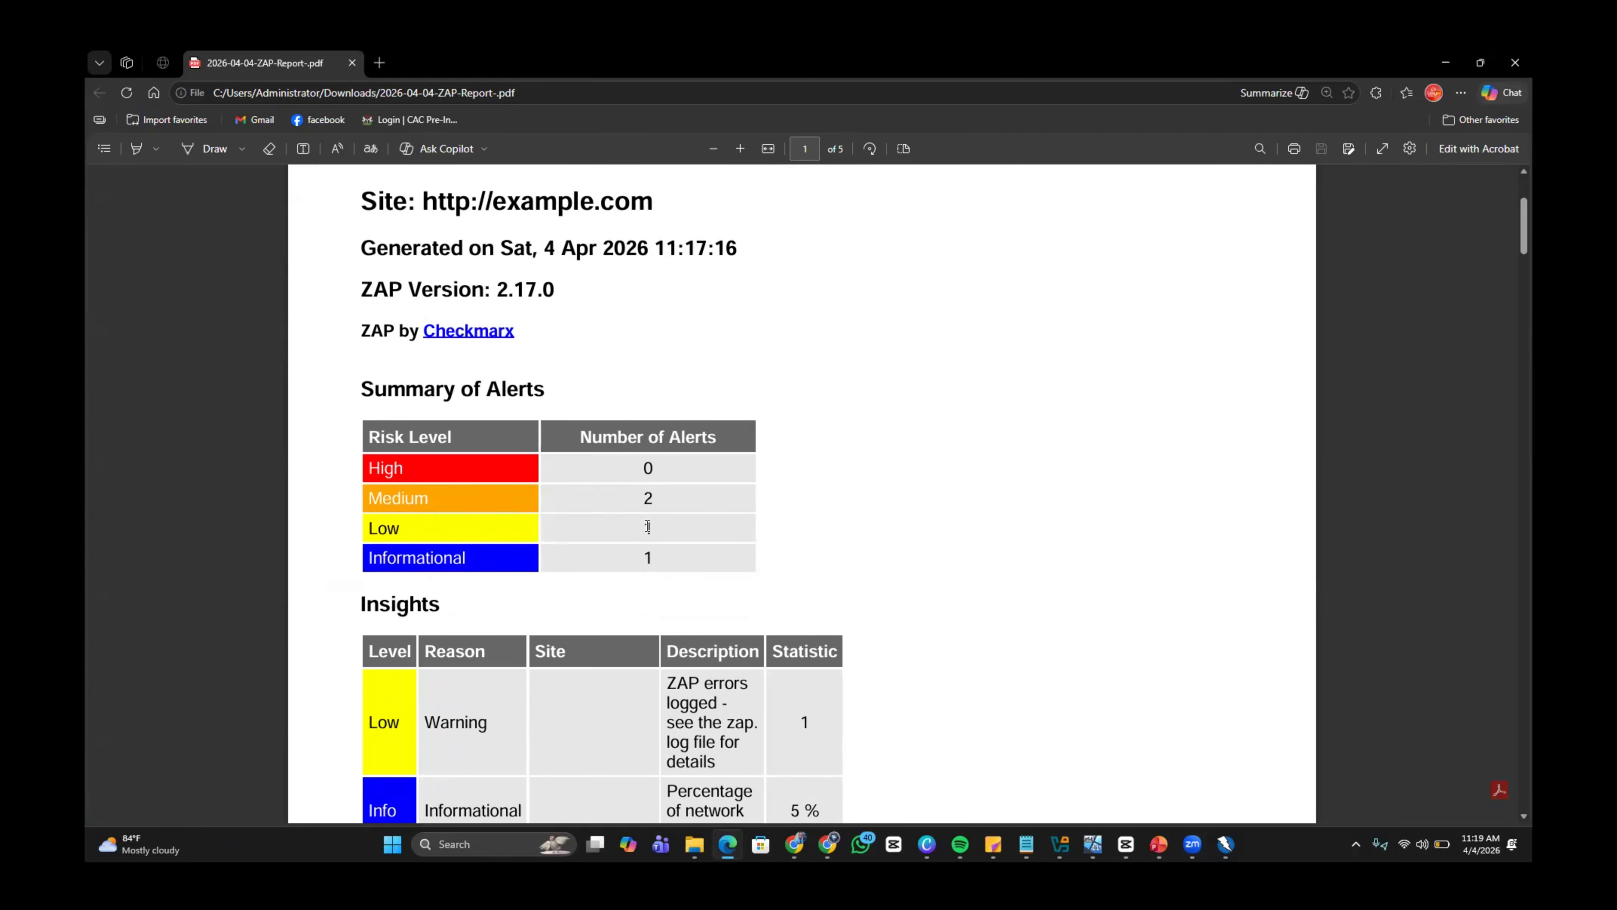
Read through the report's Insights, its Alerts table and the Alert Detail entries
scroll(605, 577, down, 15)
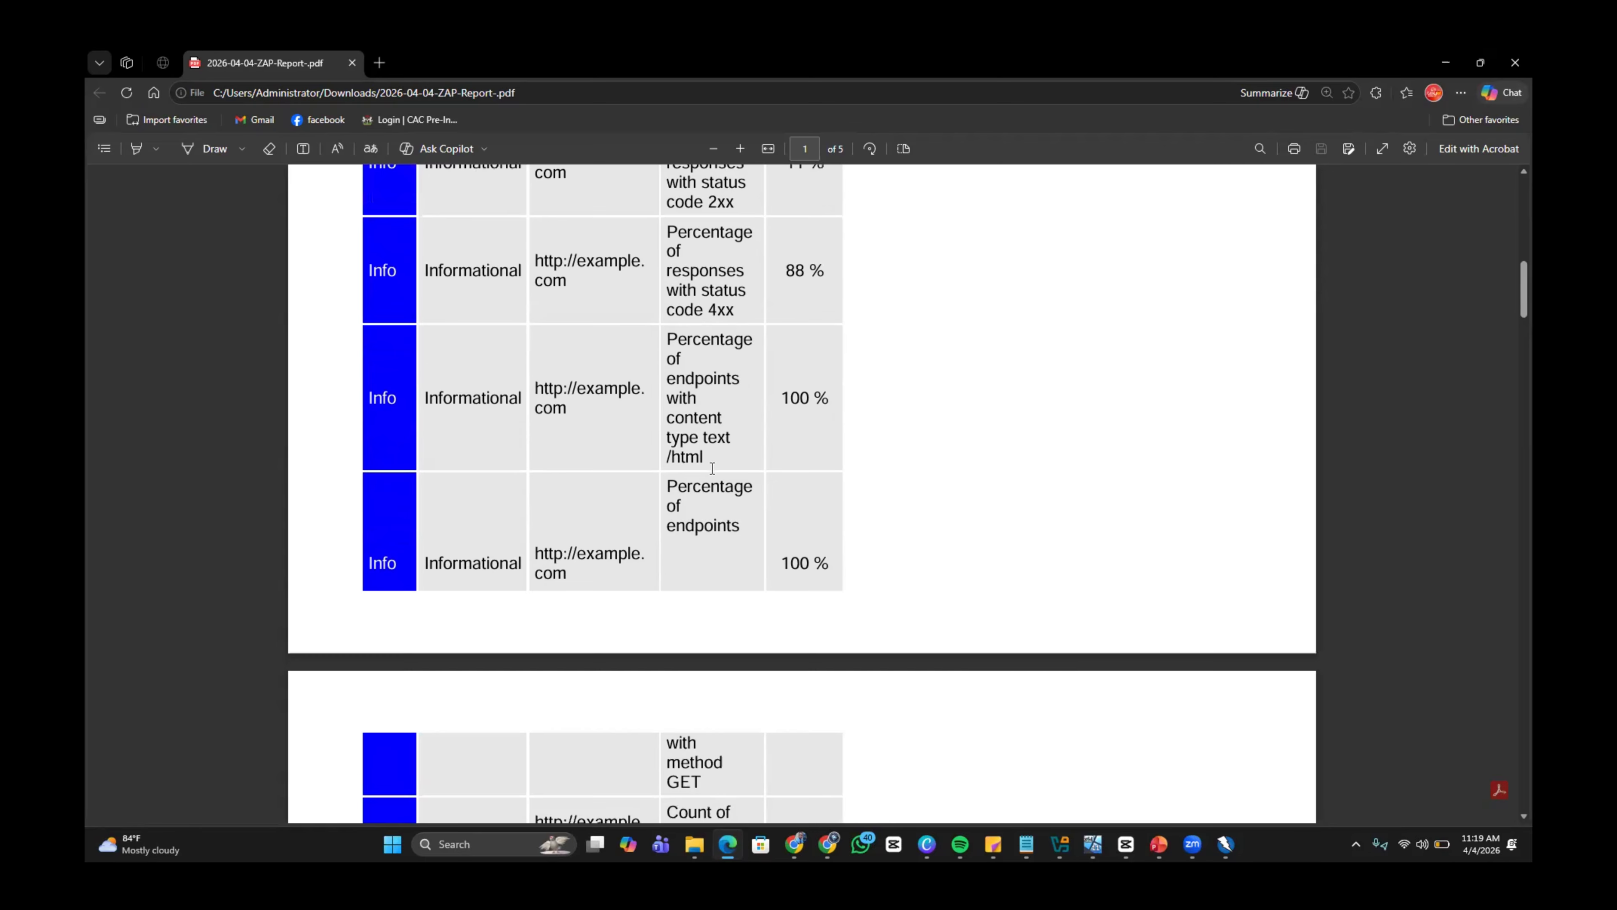
scroll(712, 469, down, 2)
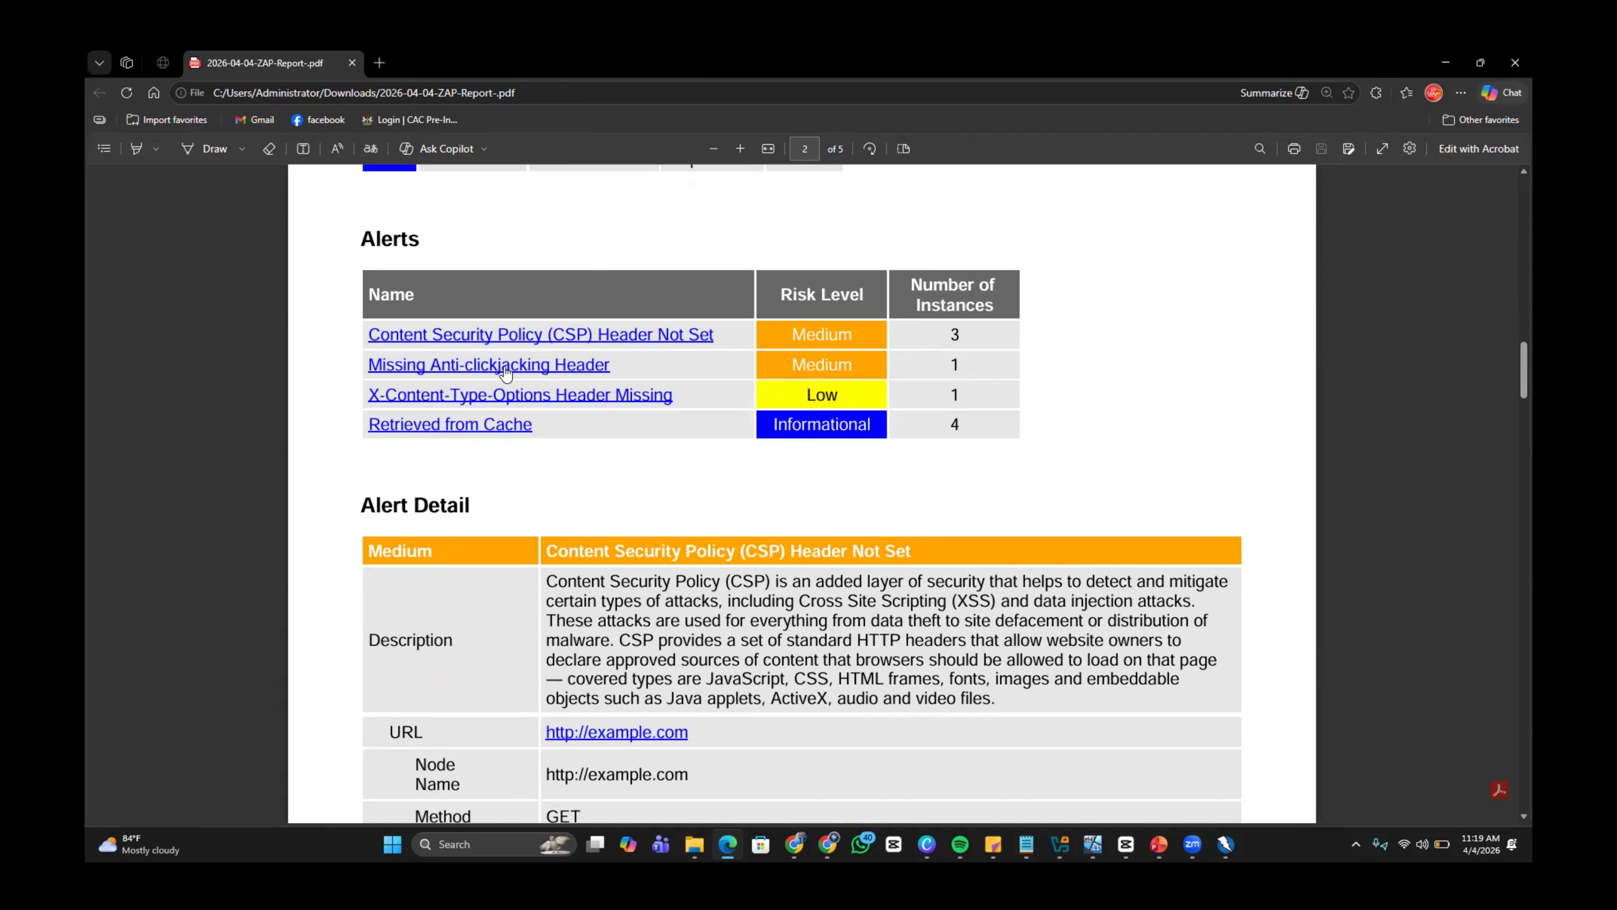
scroll(604, 519, down, 10)
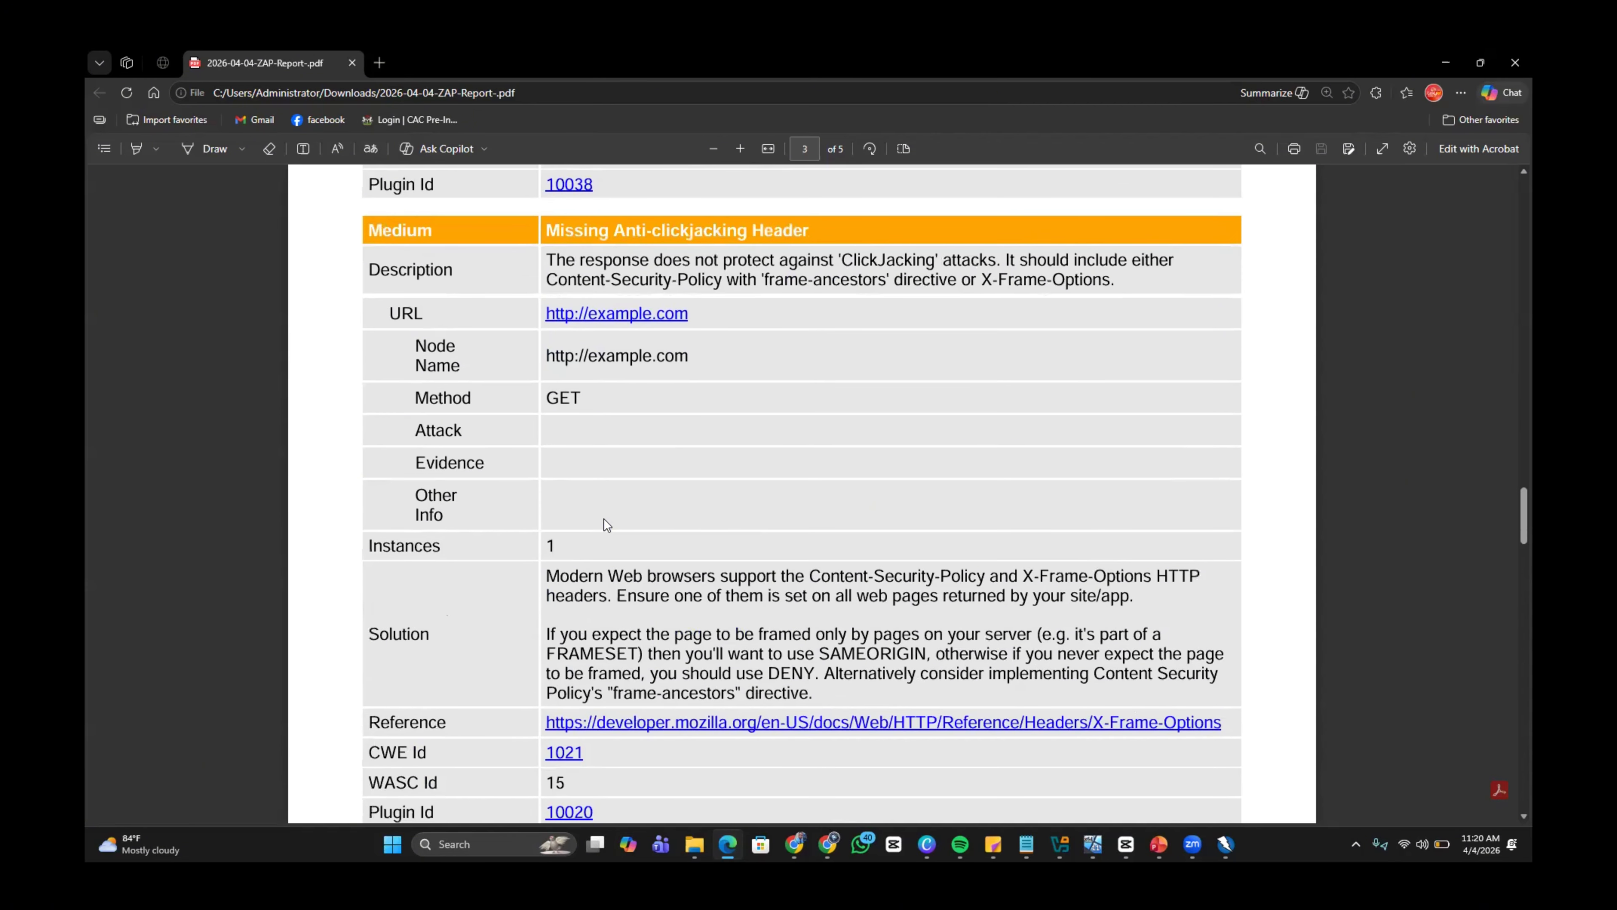
scroll(604, 519, down, 12)
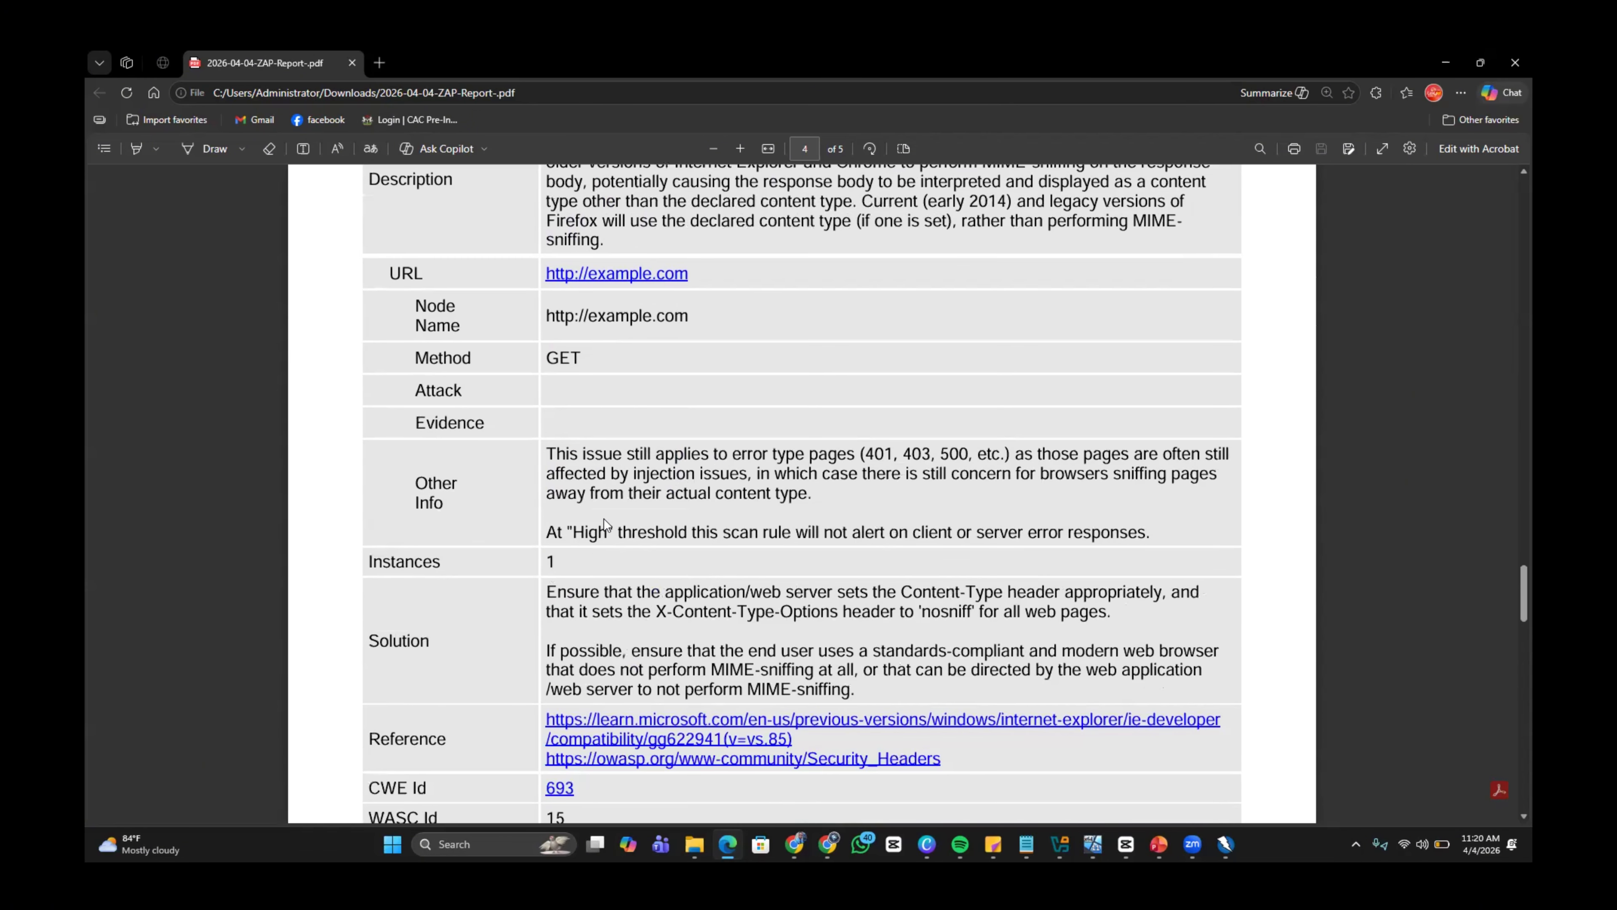
scroll(604, 519, down, 10)
Switch to Chrome and run a Google search for "vulnweb login" in the testphp.vulnweb.com tab
key(alt+Tab)
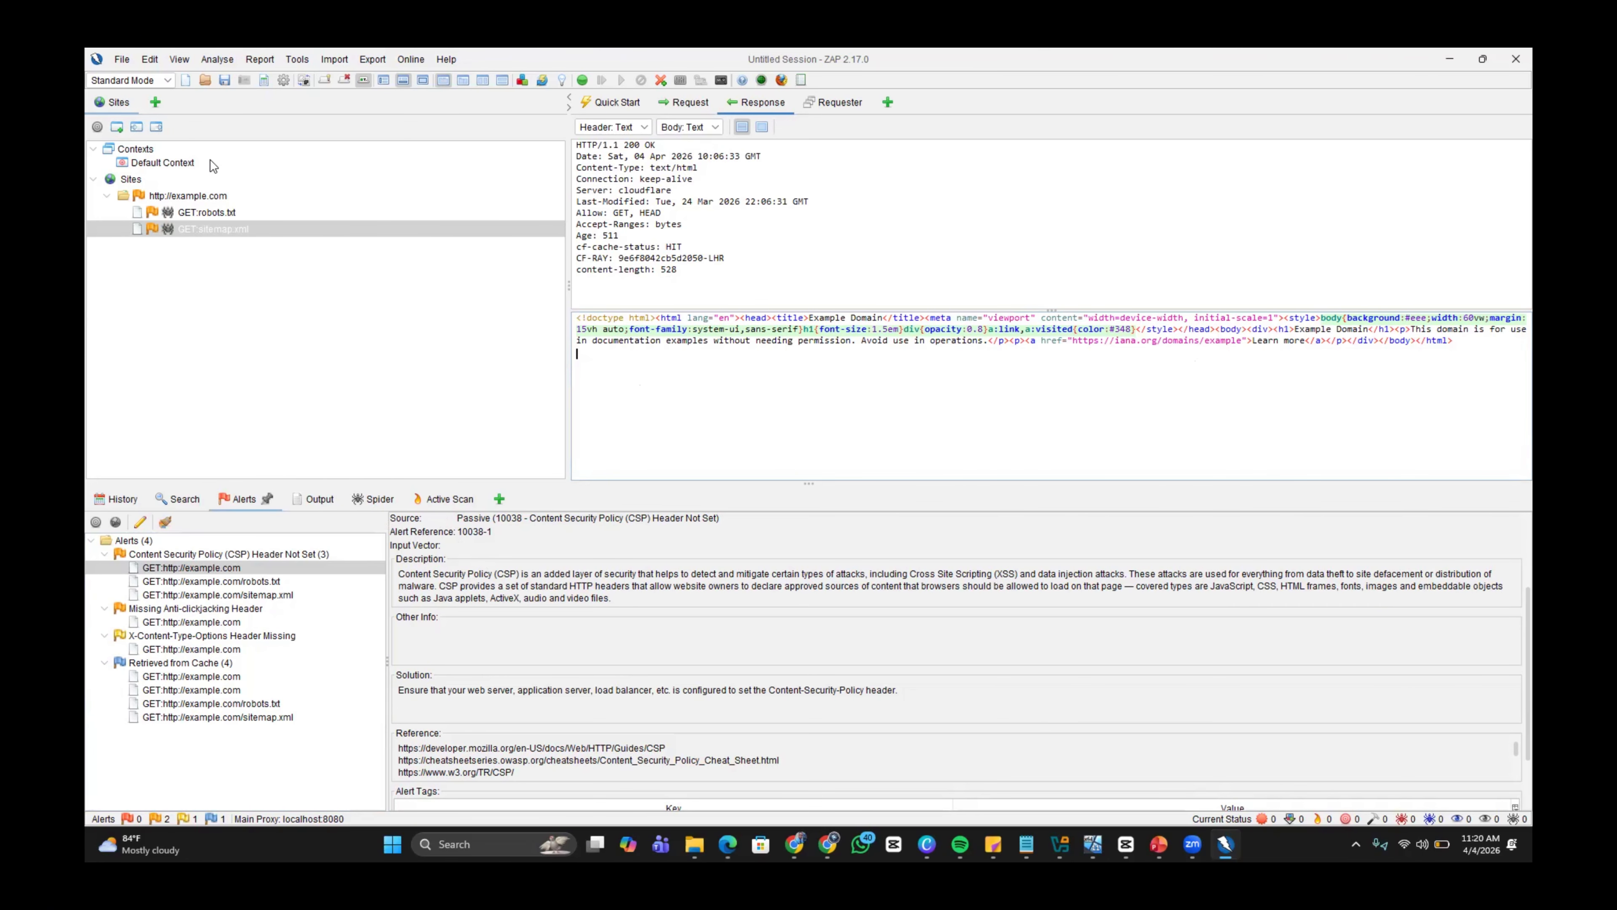
click(828, 844)
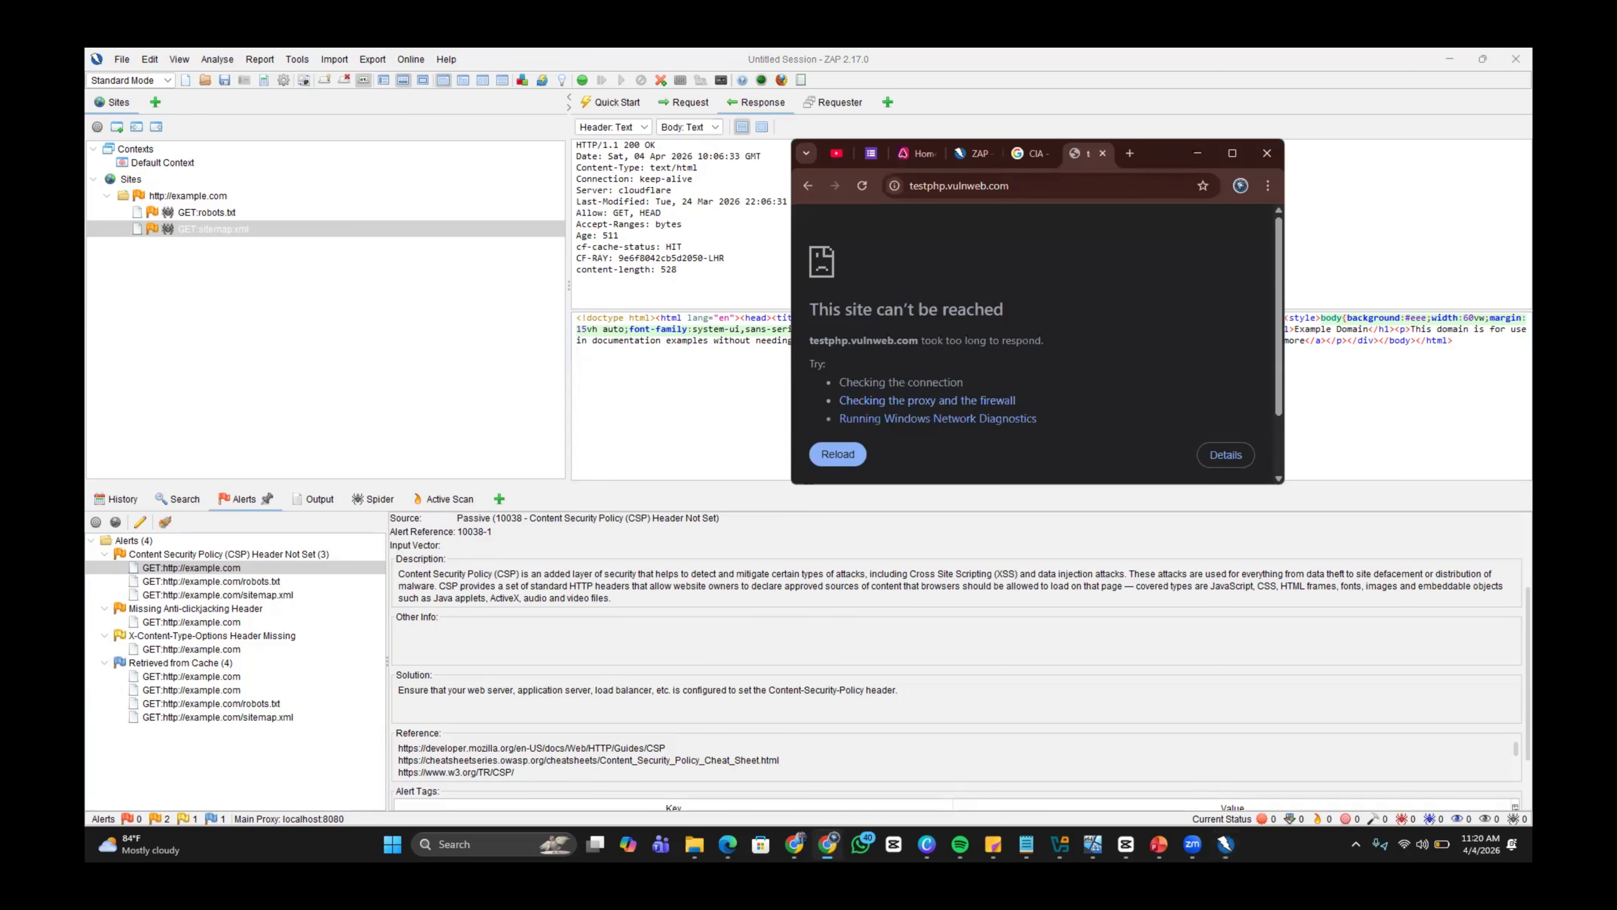
click(1229, 155)
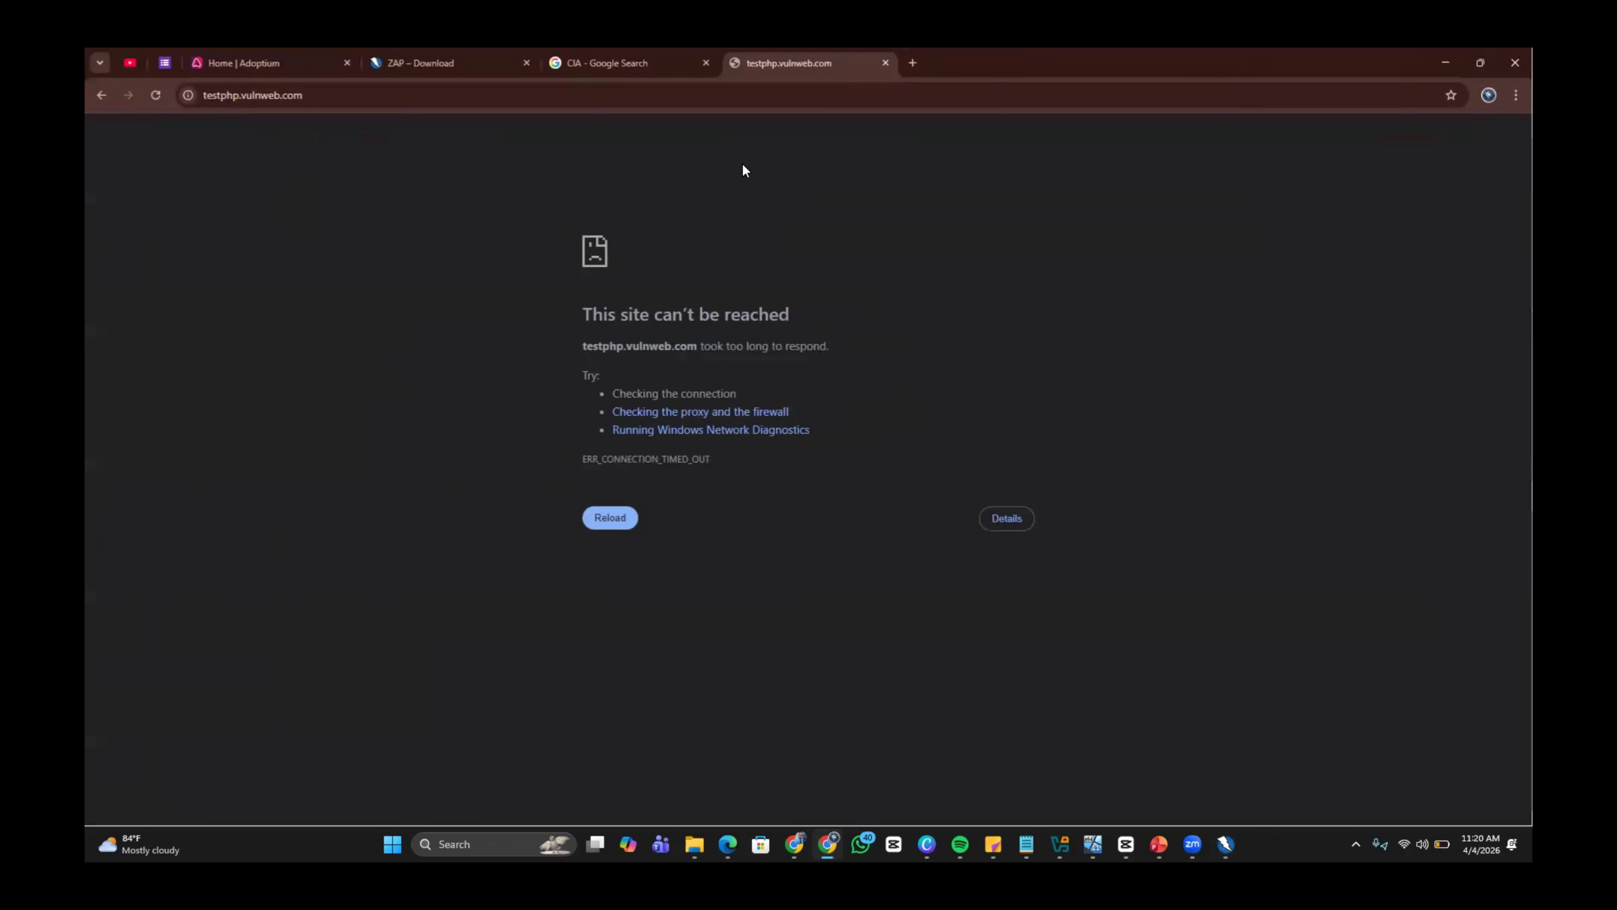
click(278, 106)
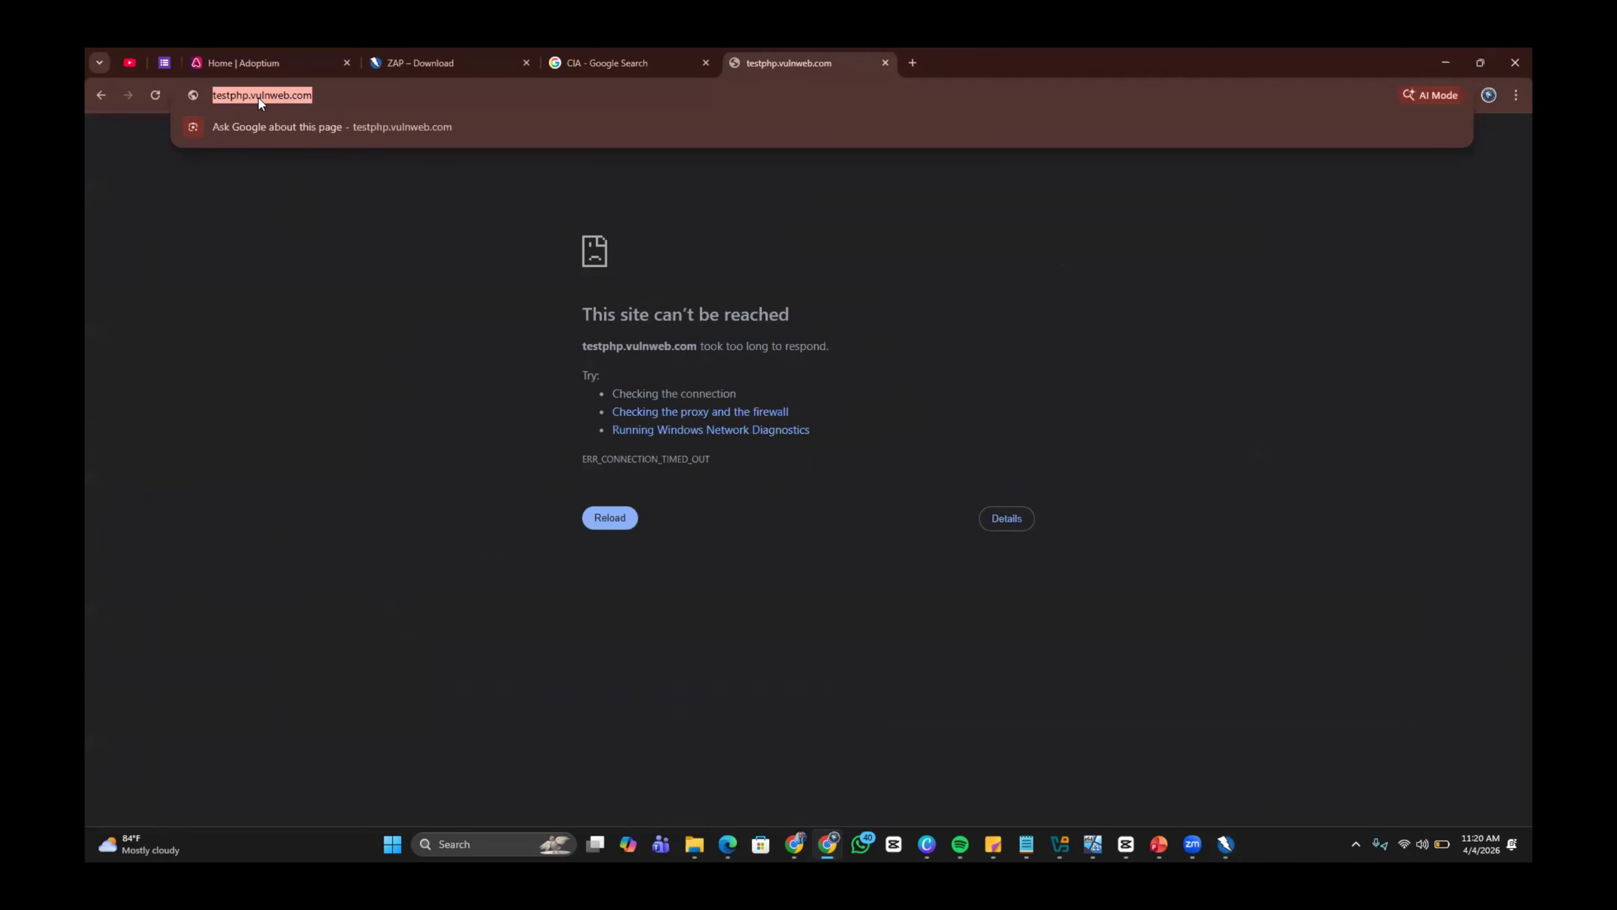
key(shift+Left)
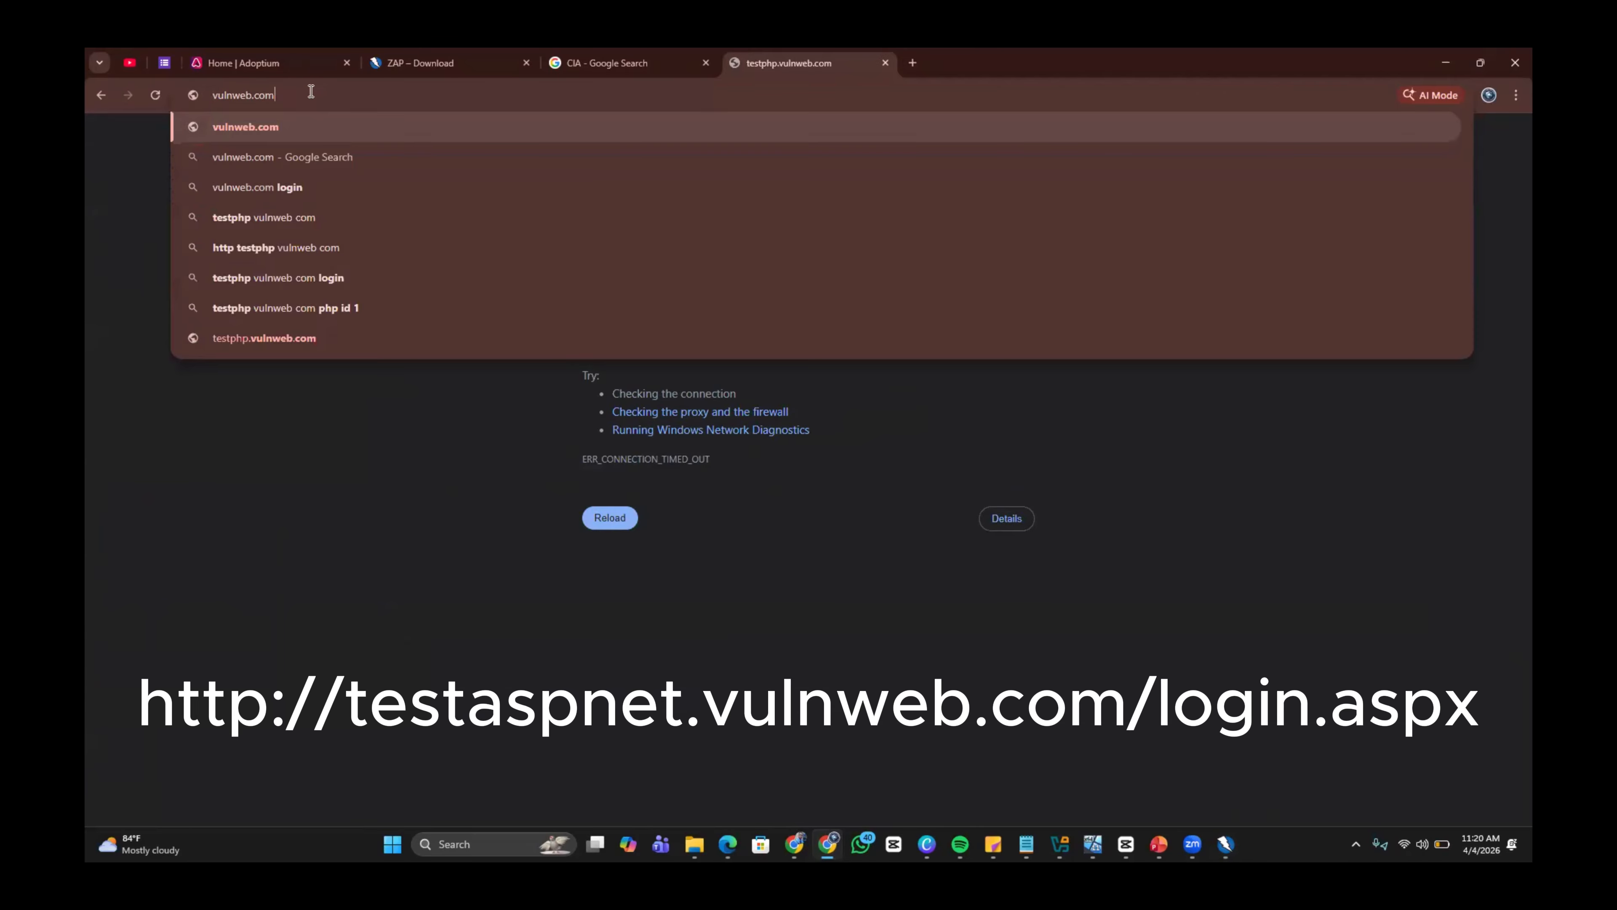
key(BackSpace)
key(BackSpace)
key(BackSpace)
key(BackSpace)
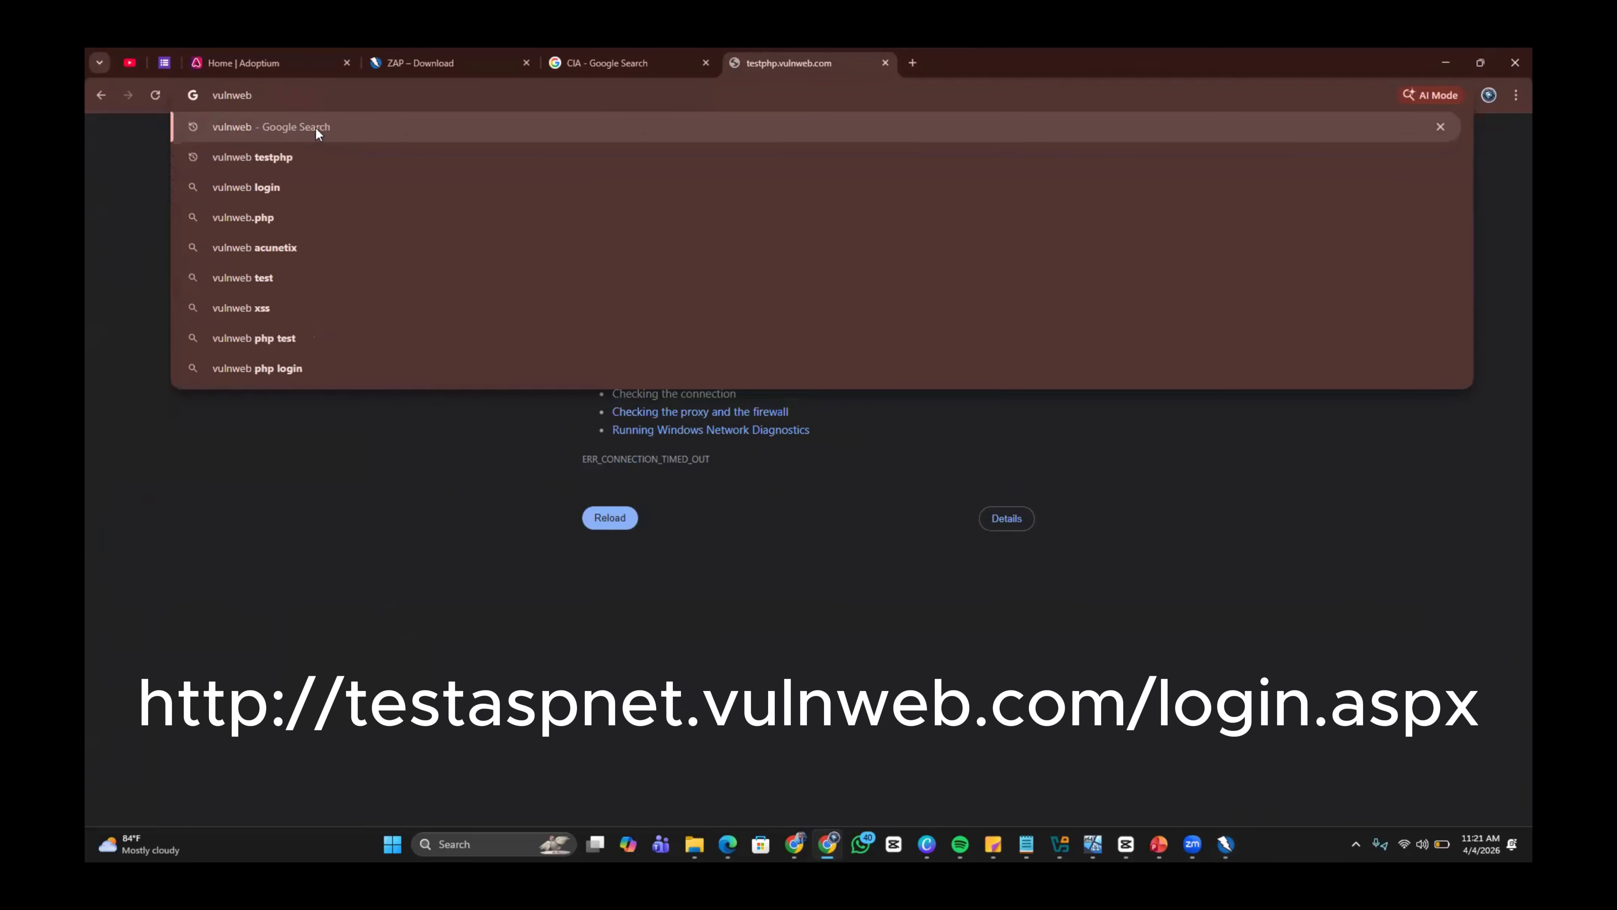
click(385, 231)
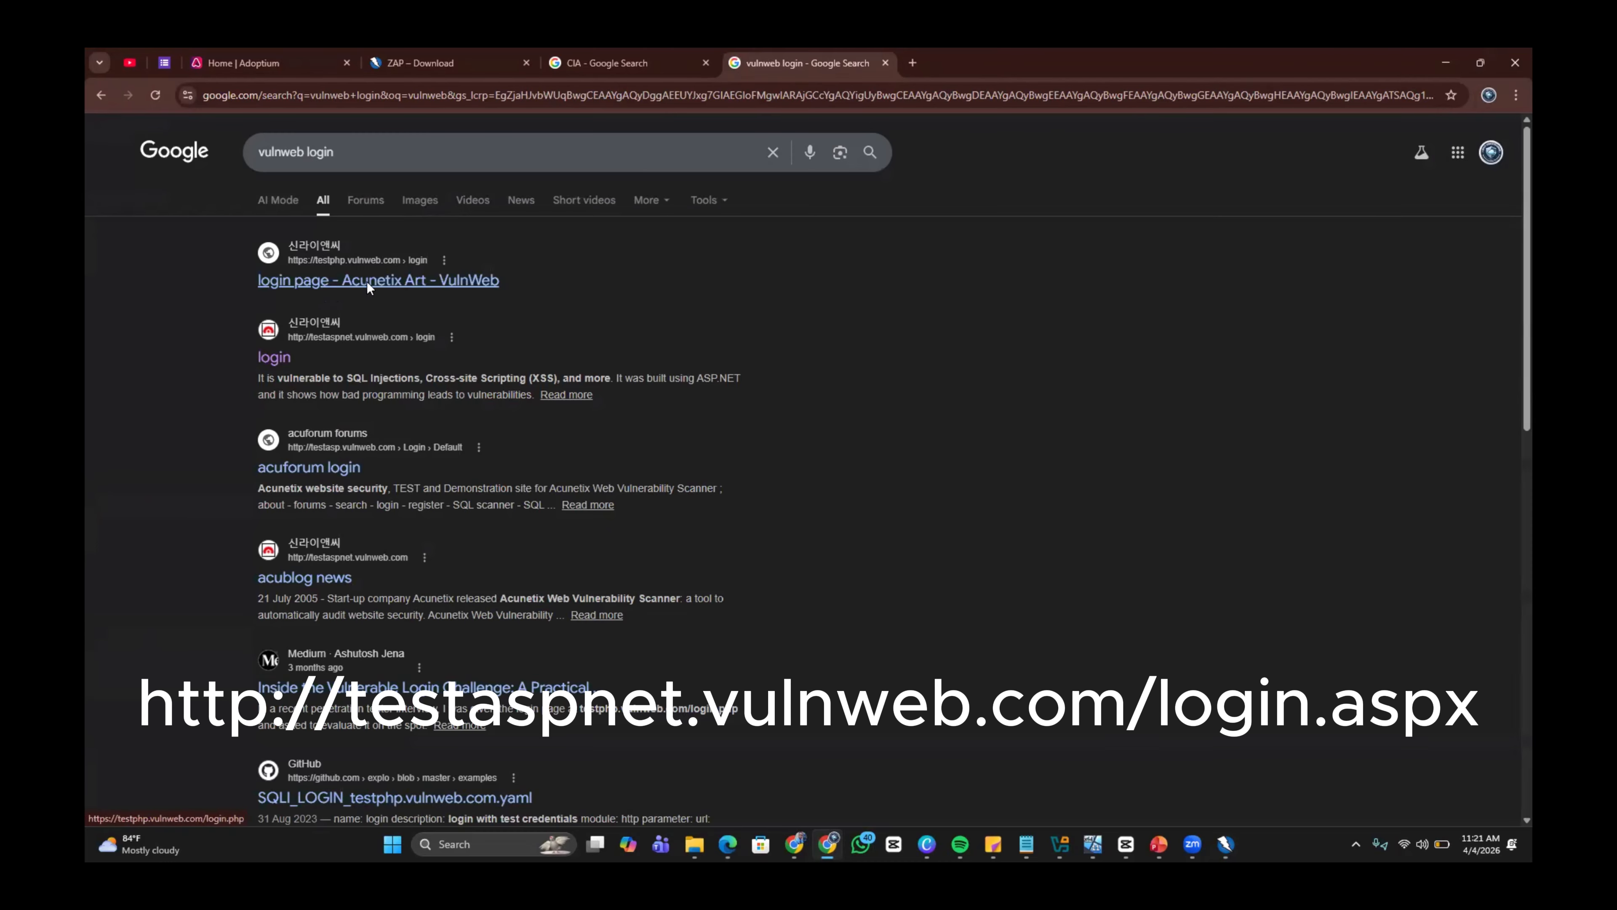
Open the testaspnet.vulnweb.com login page from the search results and copy its address
click(272, 358)
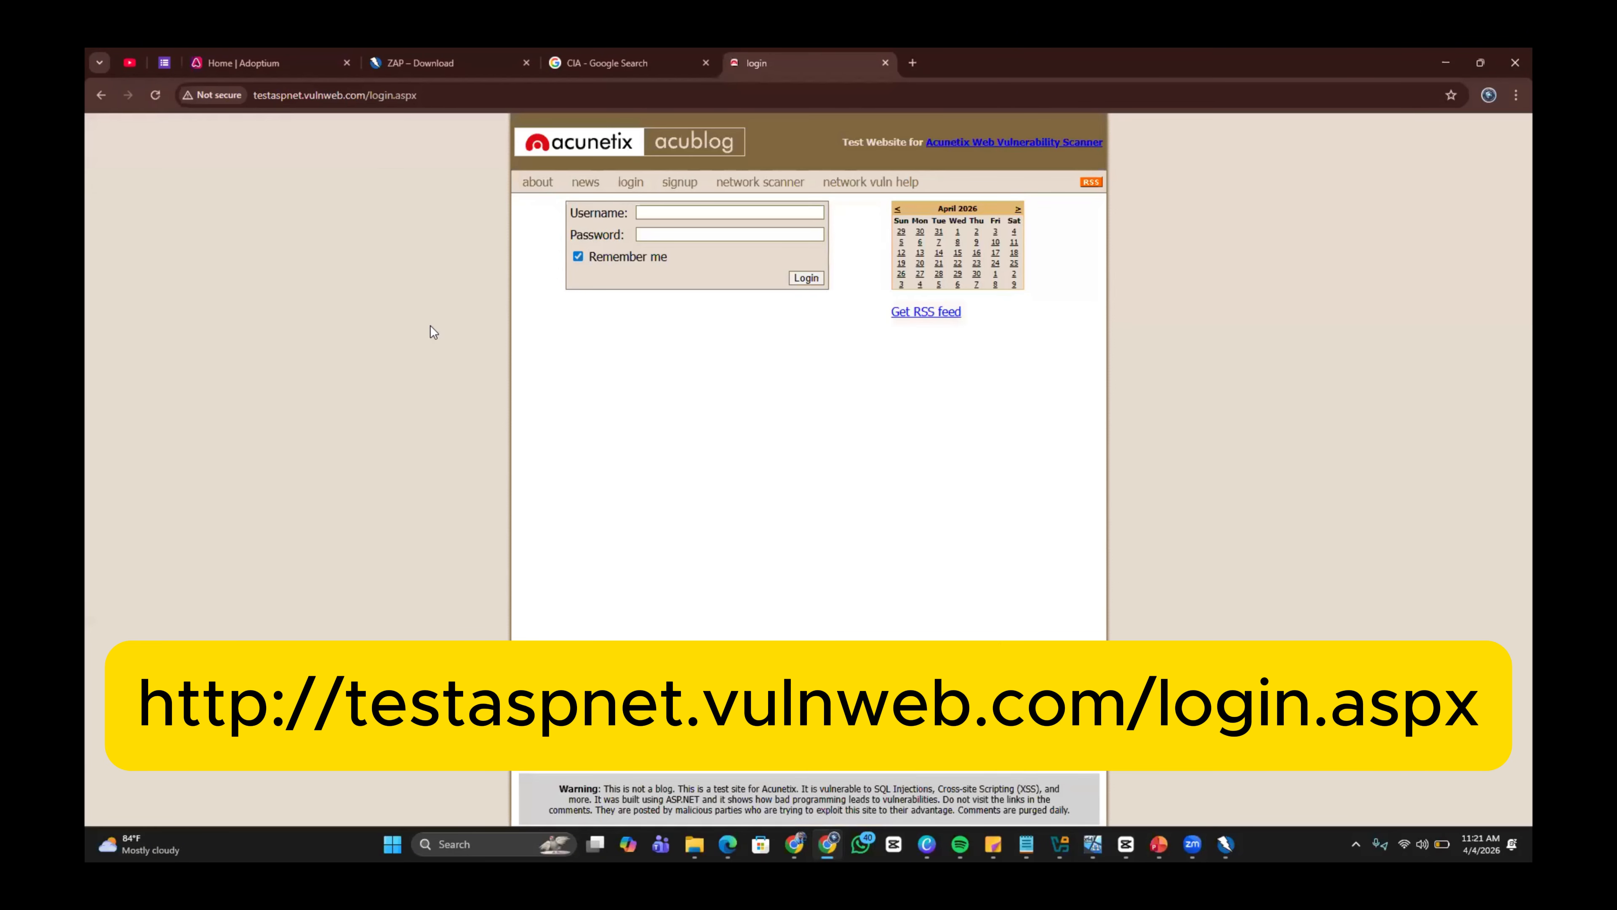
click(433, 96)
key(ctrl+c)
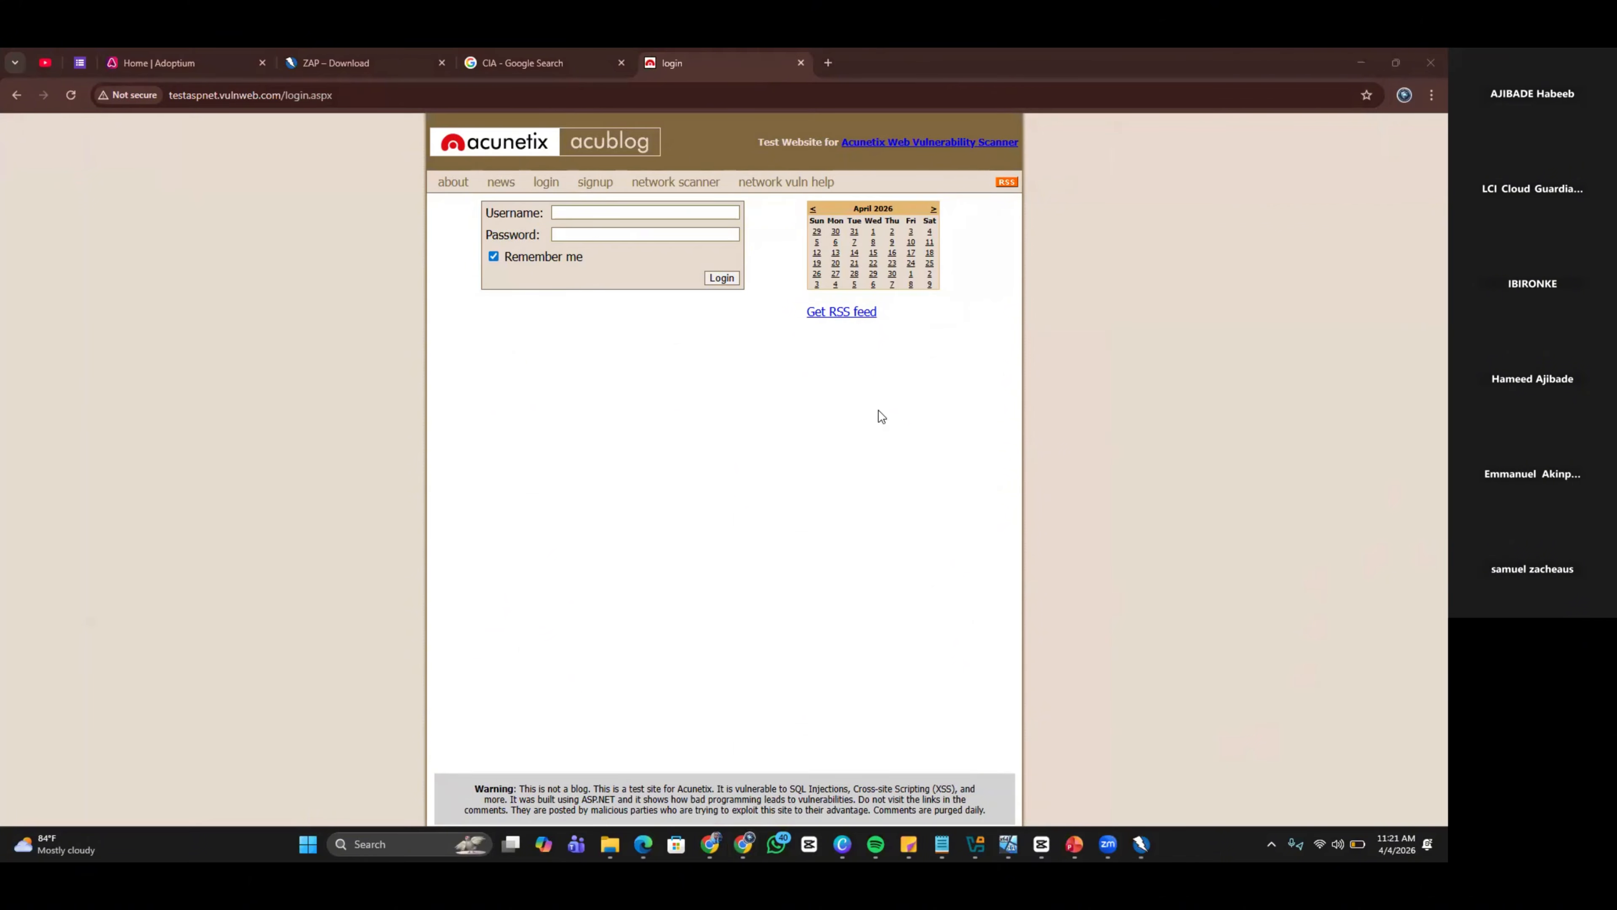
Switch back to ZAP and exit it, permanently deleting the current session
click(816, 629)
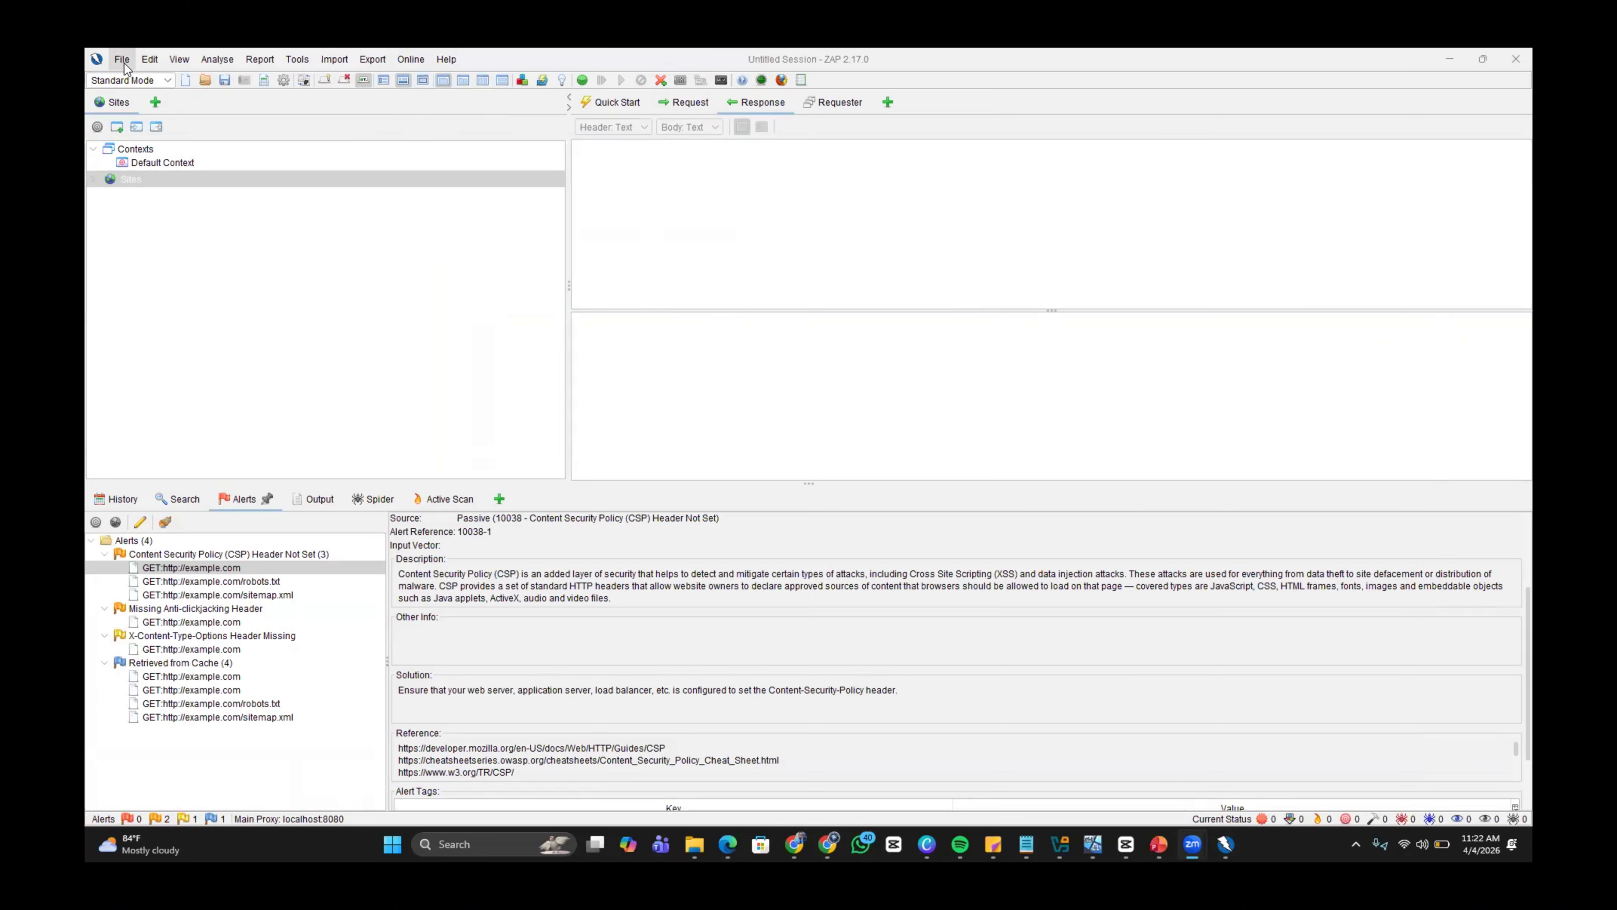
click(122, 60)
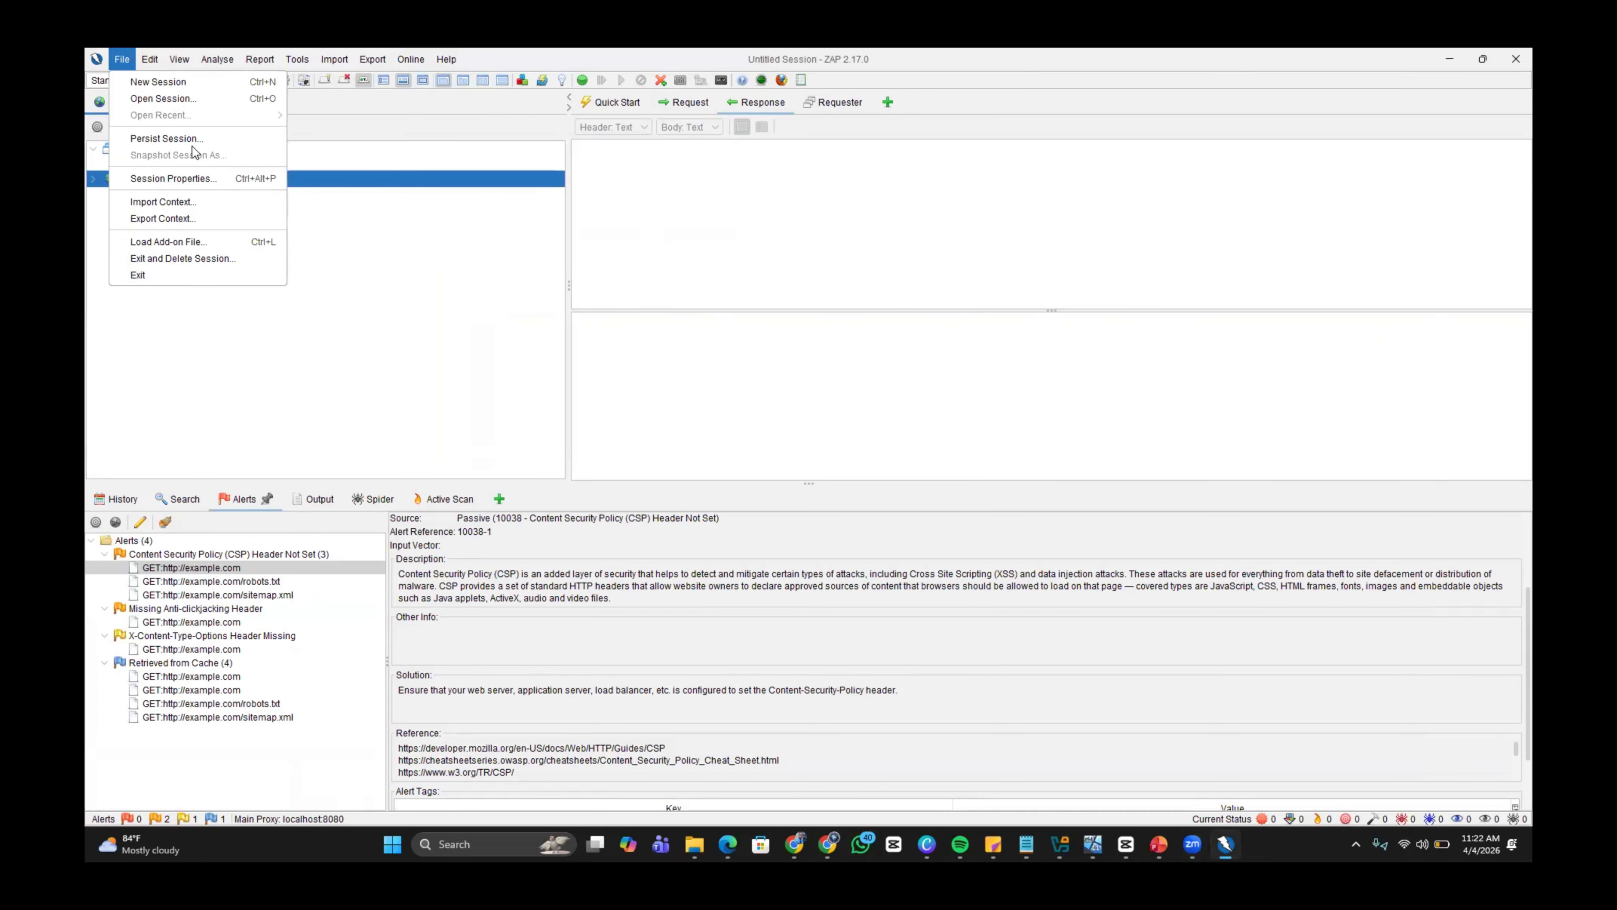
click(215, 258)
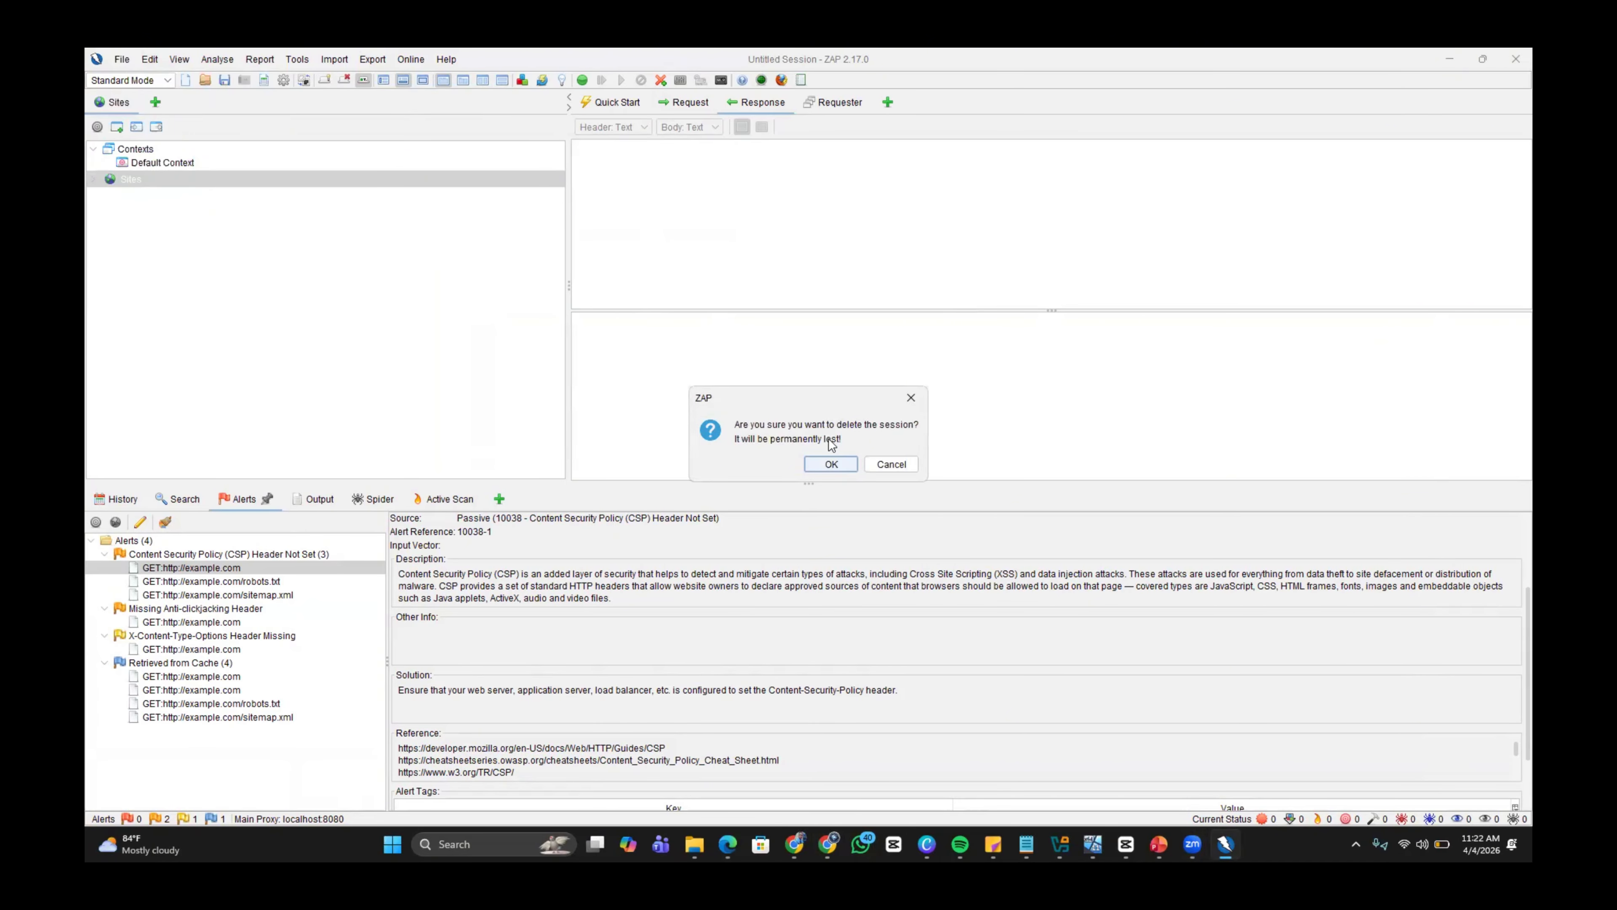
click(830, 463)
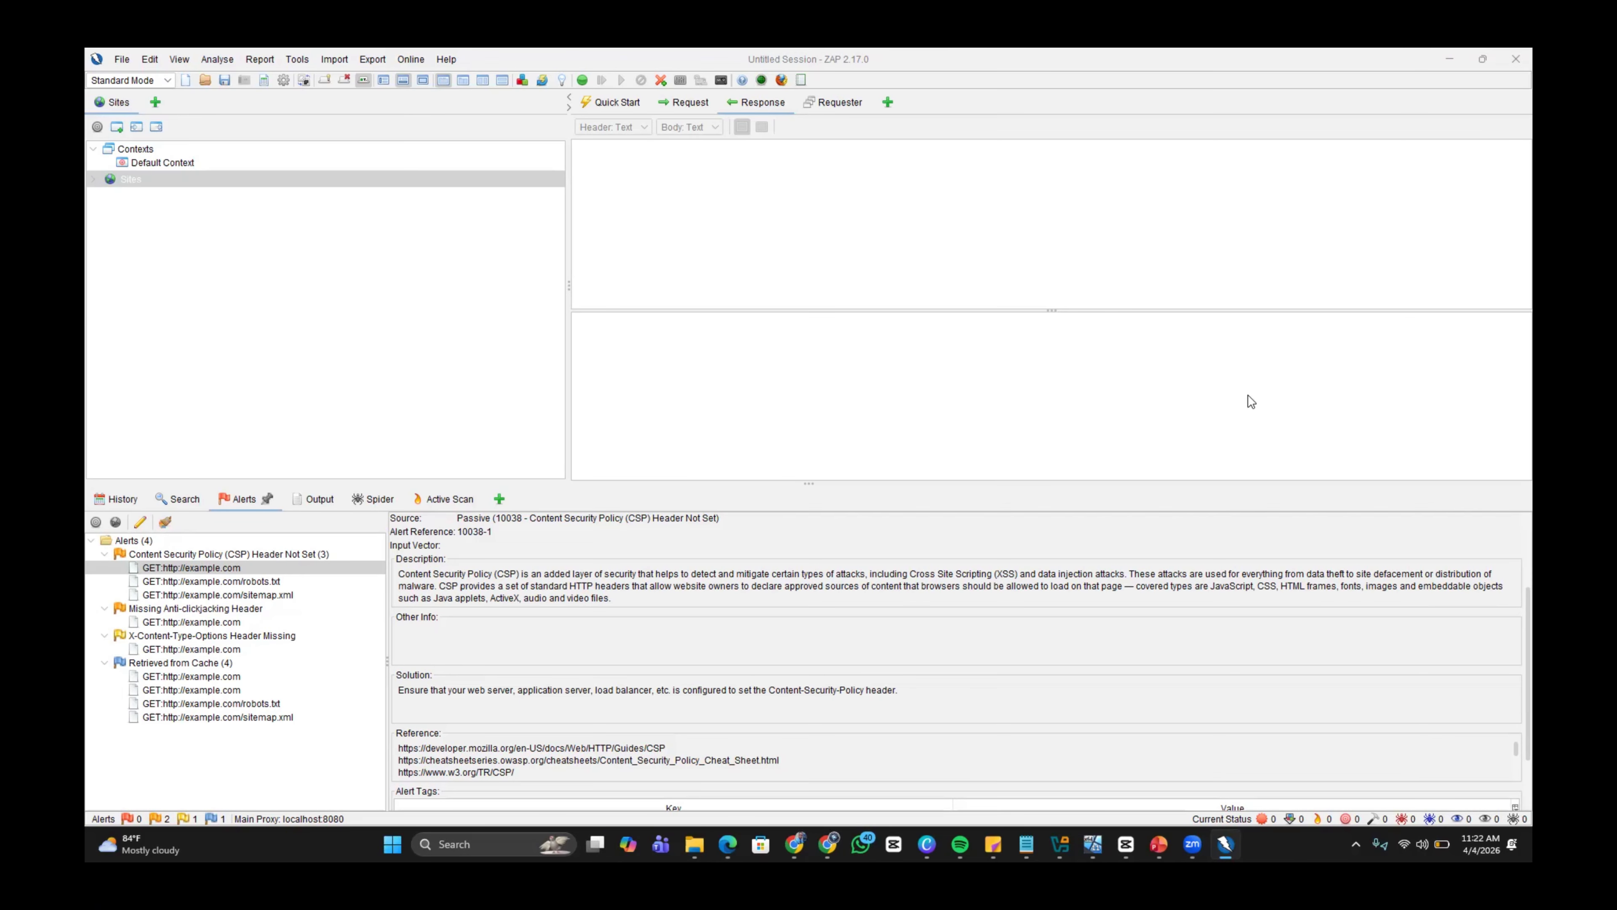
key(alt+F4)
Launch ZAP 2.17.0 and start a session without persisting it
key(super)
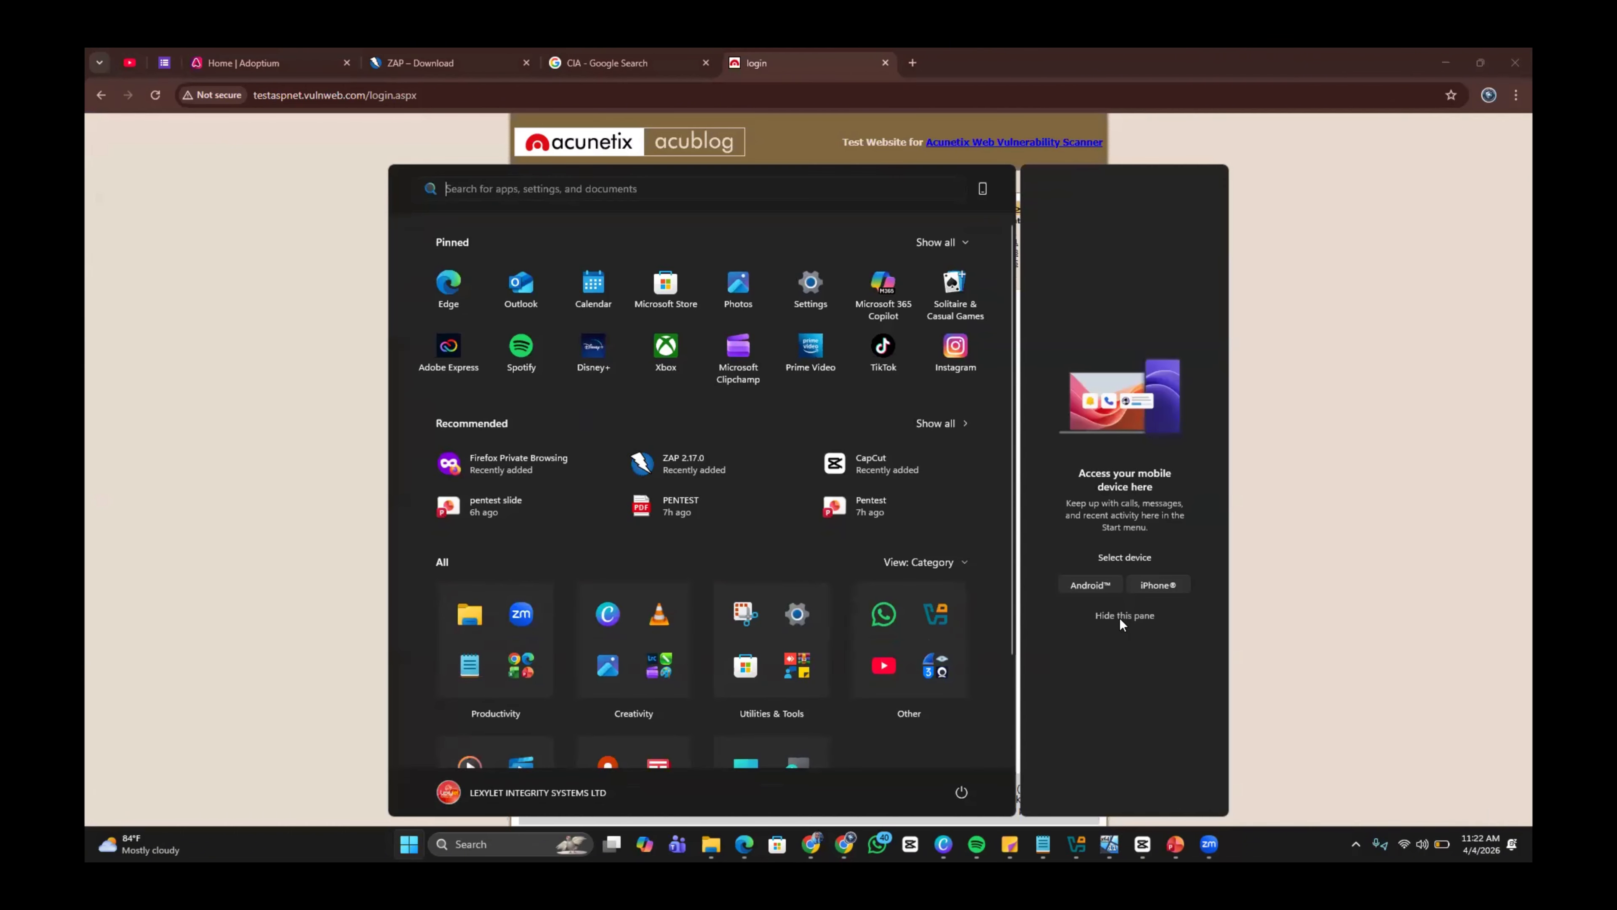
text(zap)
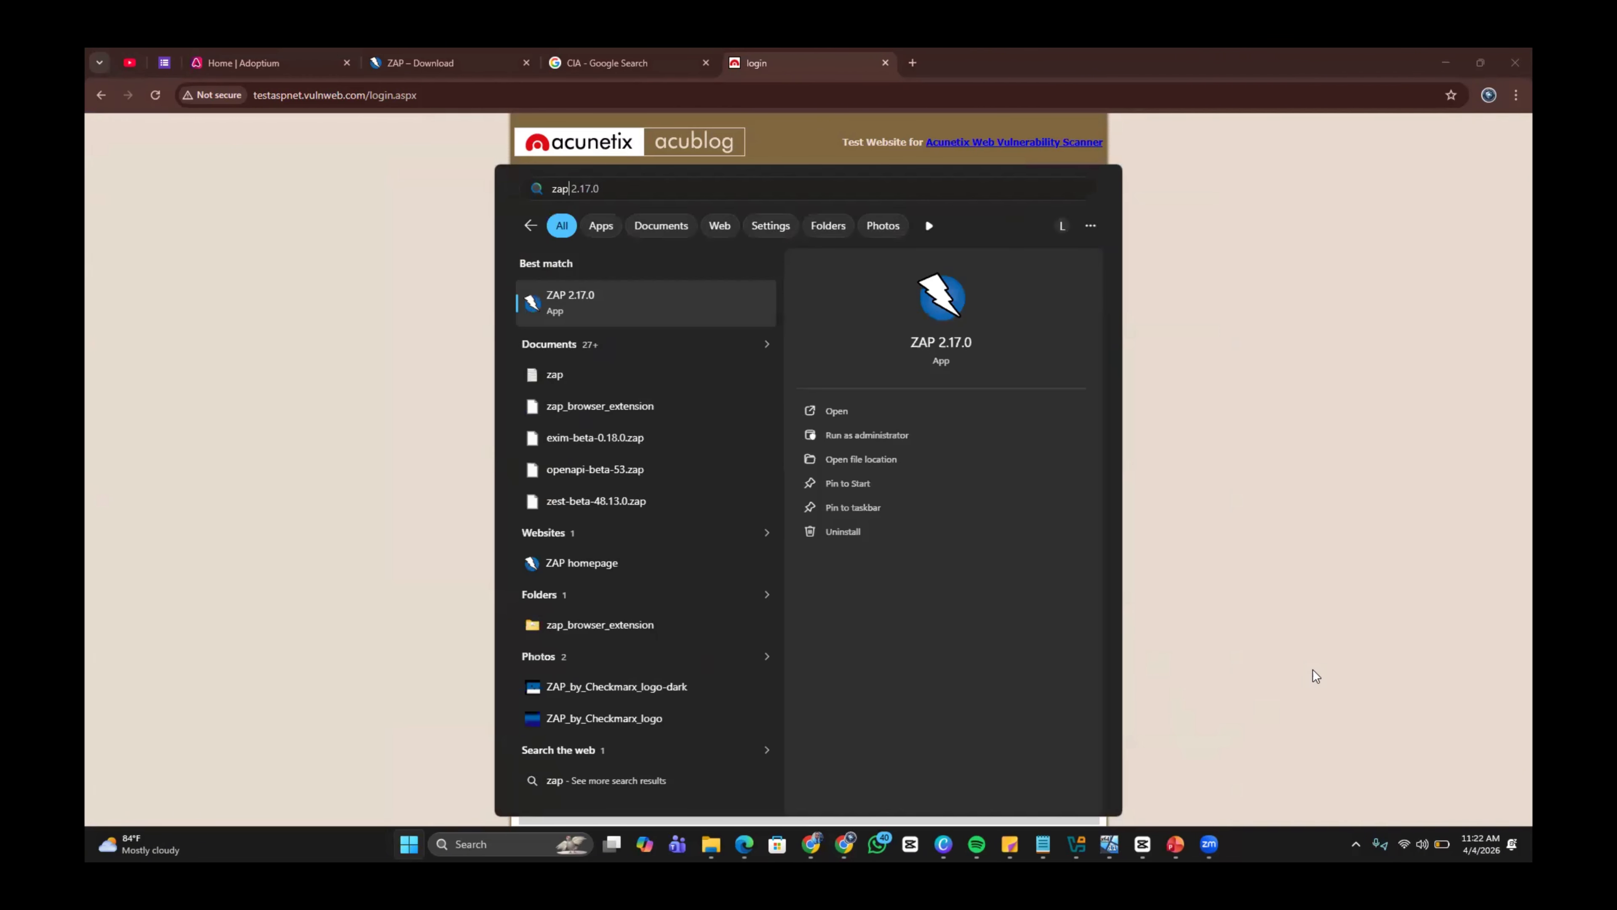
click(861, 411)
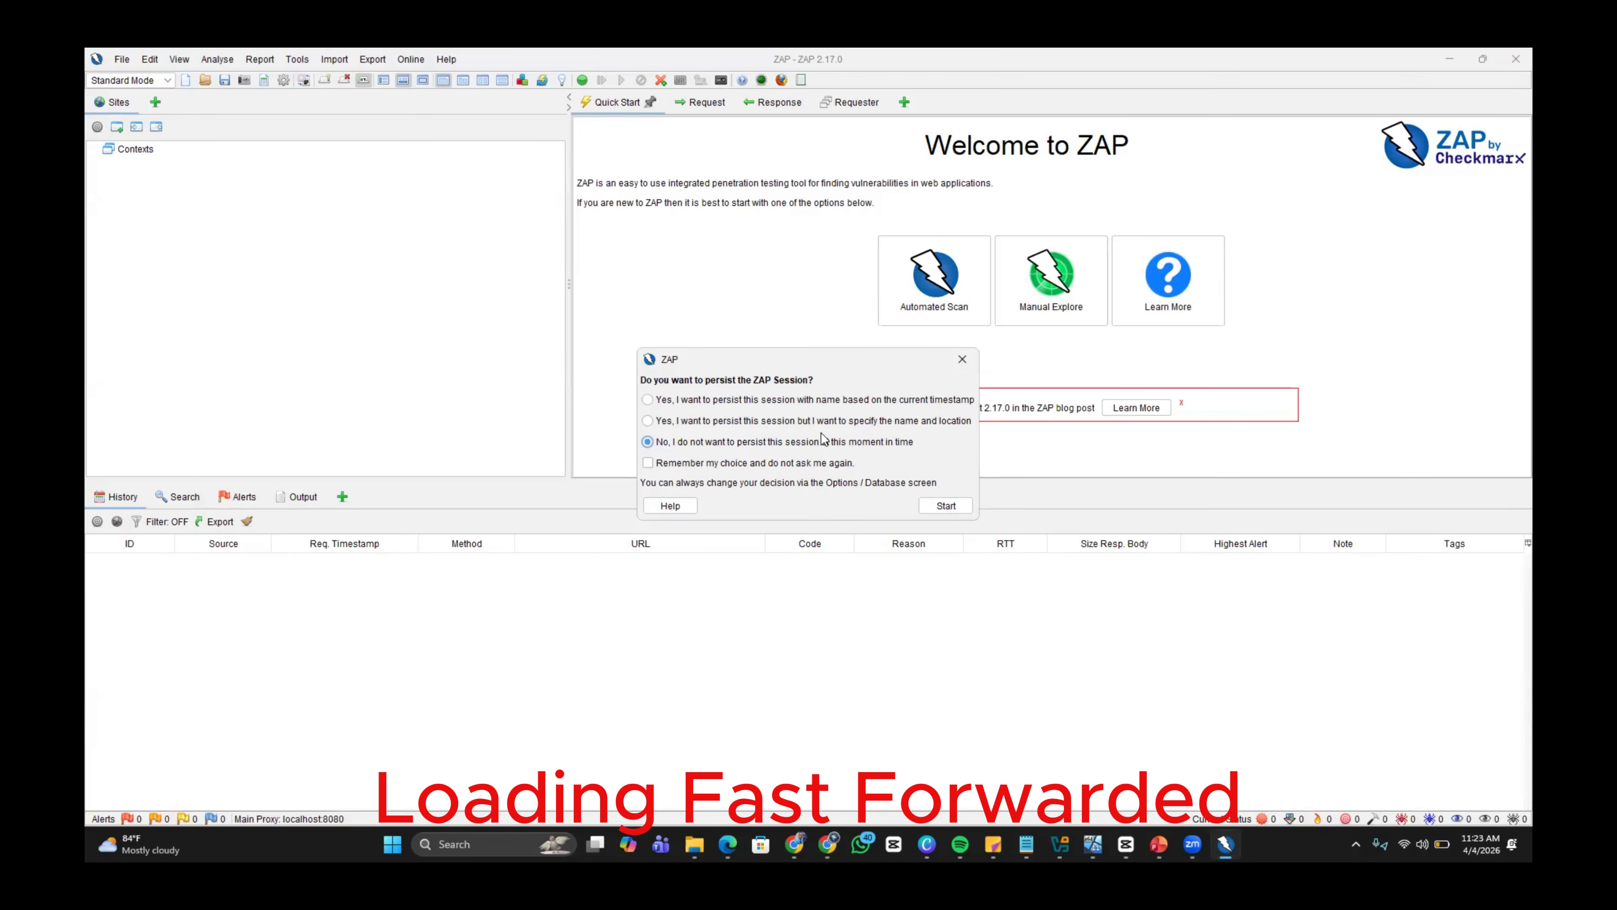
click(955, 504)
click(936, 273)
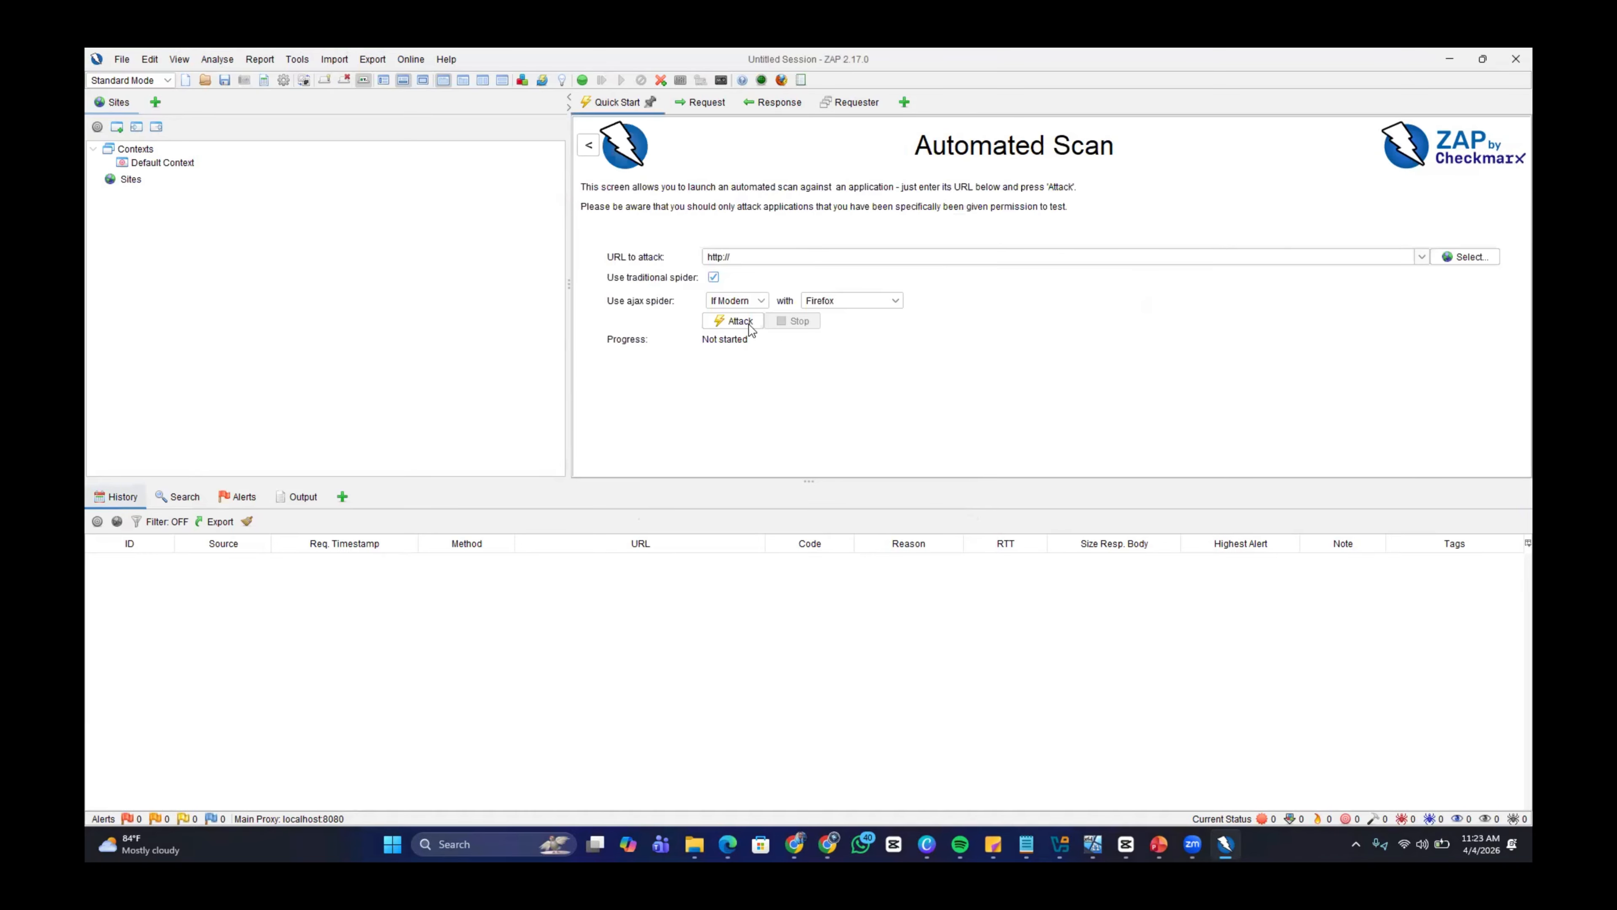
click(778, 257)
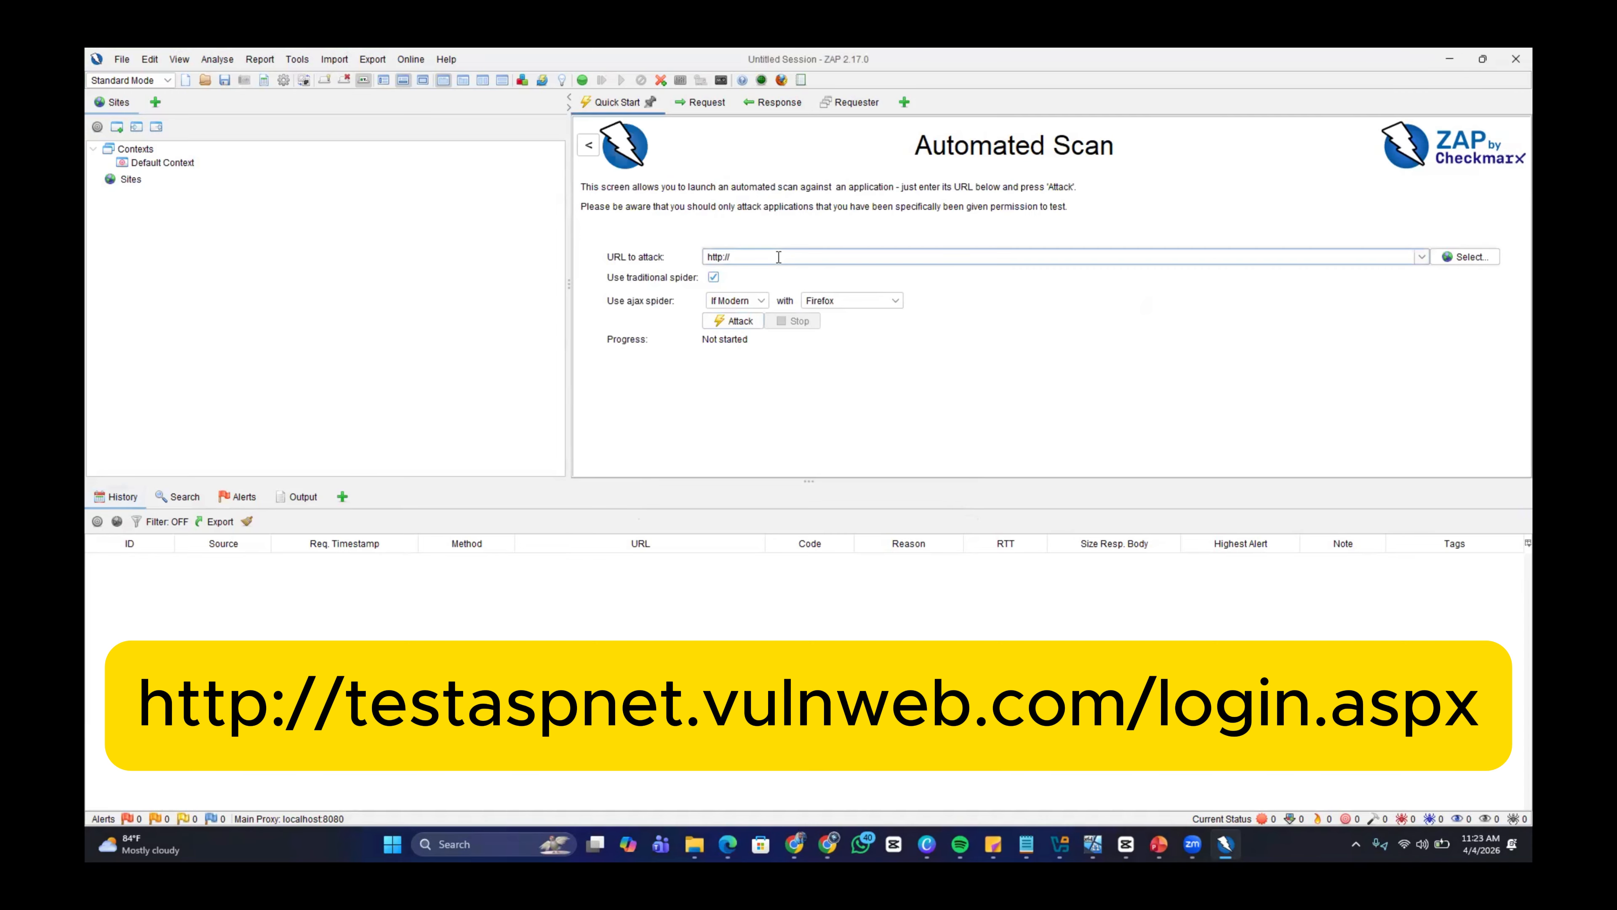
key(BackSpace)
key(BackSpace)
key(BackSpace)
key(BackSpace)
key(BackSpace)
key(BackSpace)
key(ctrl+v)
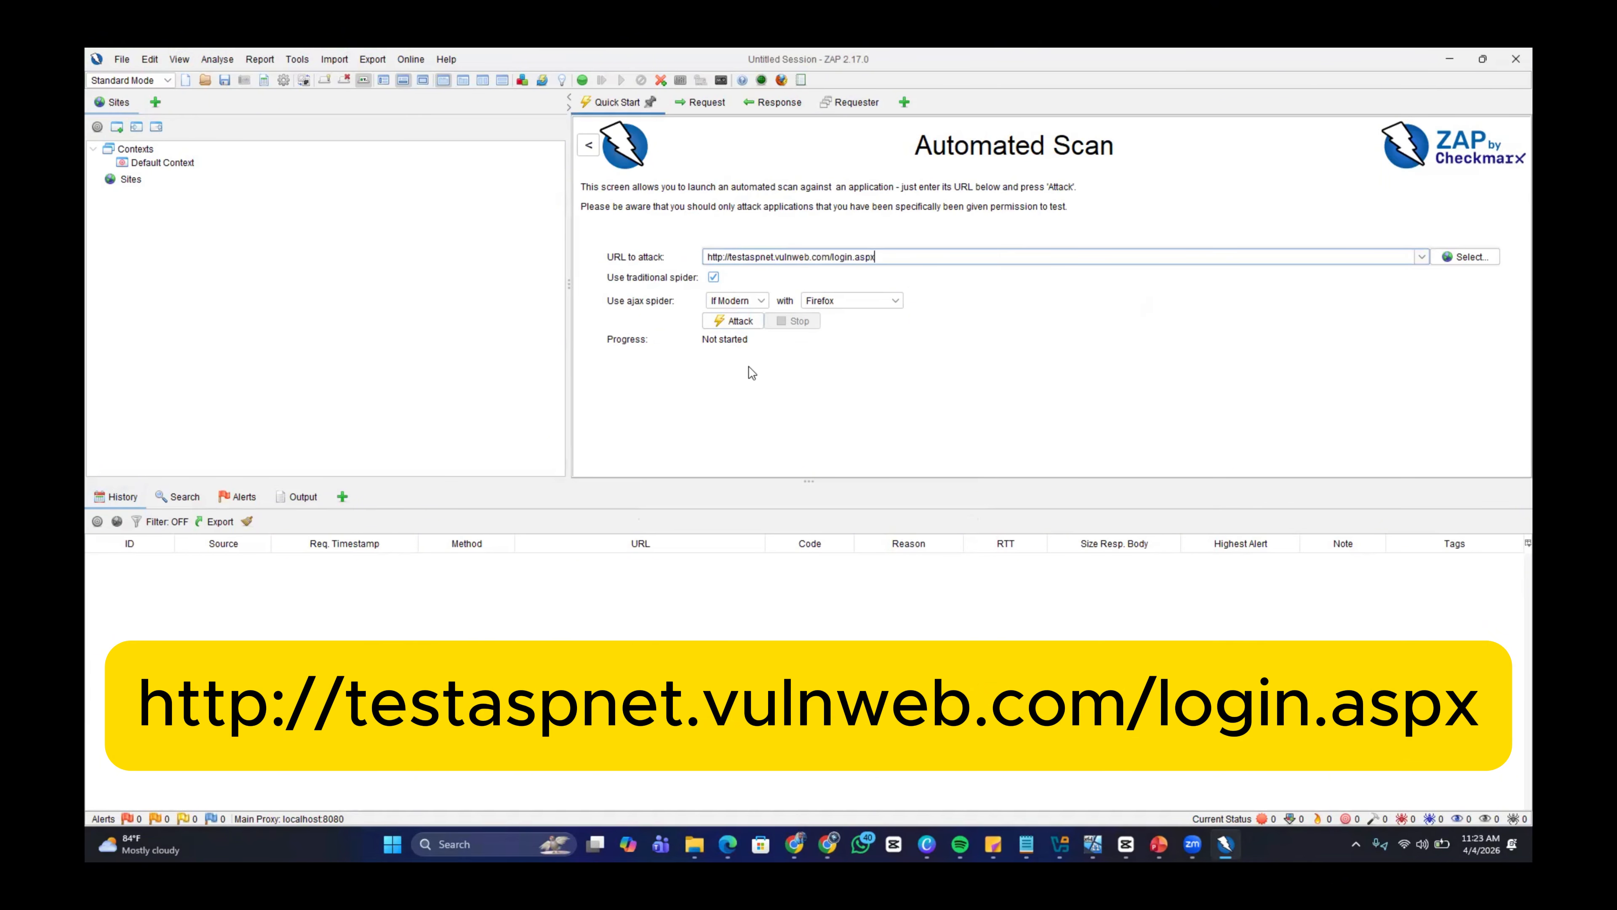
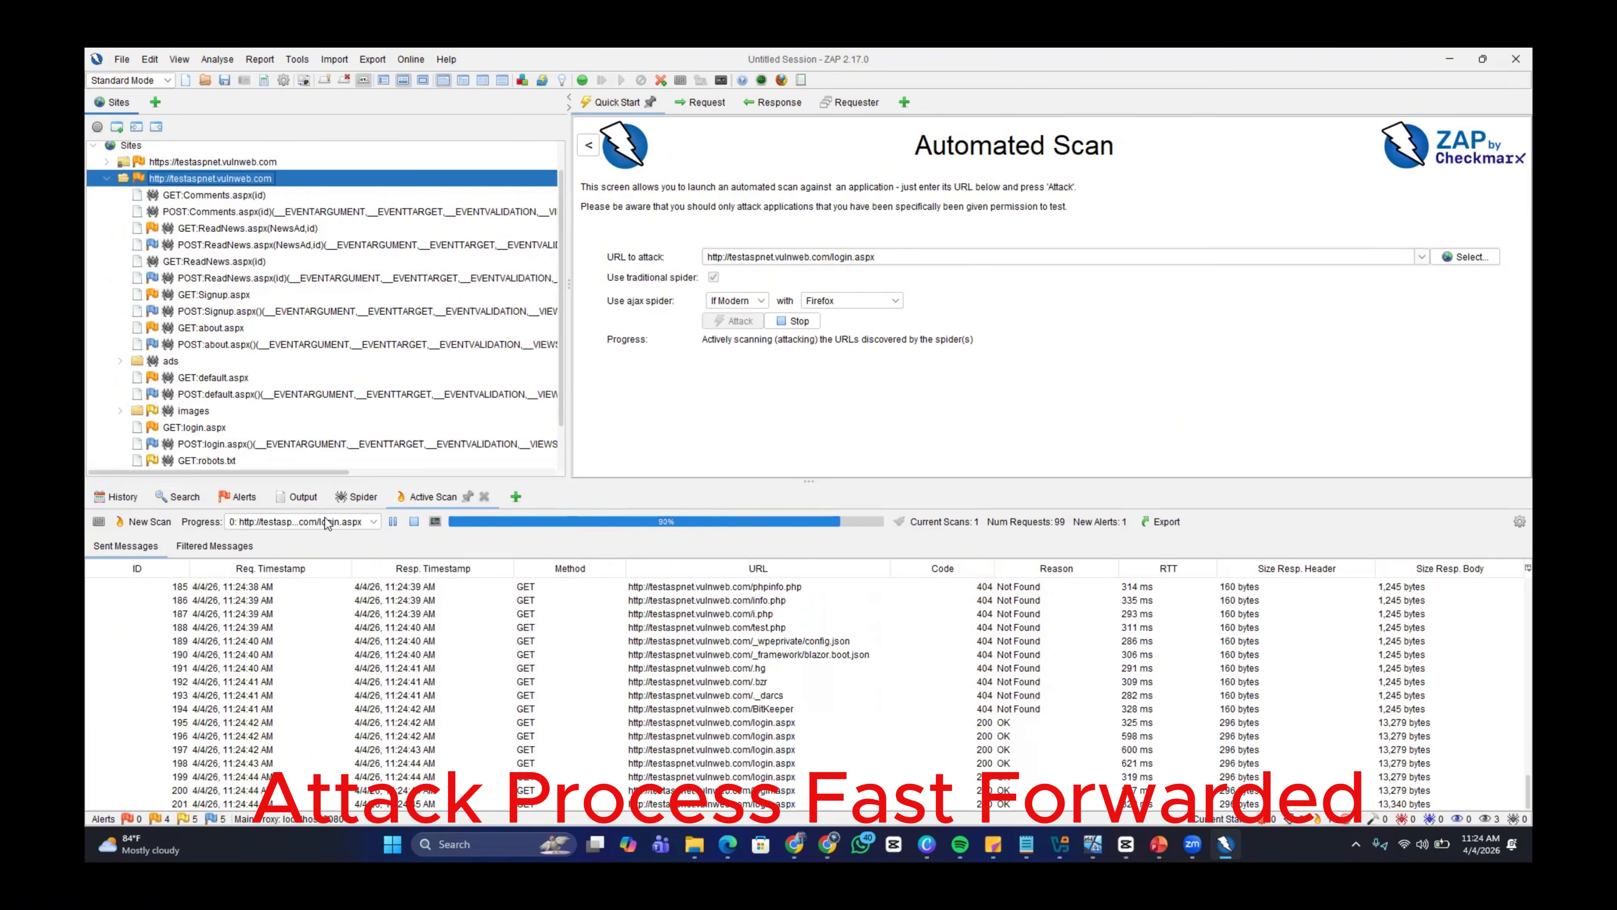
Review the scan's spider results and alerts list, and view the responses for rssFeed.aspx and robots.txt
click(369, 505)
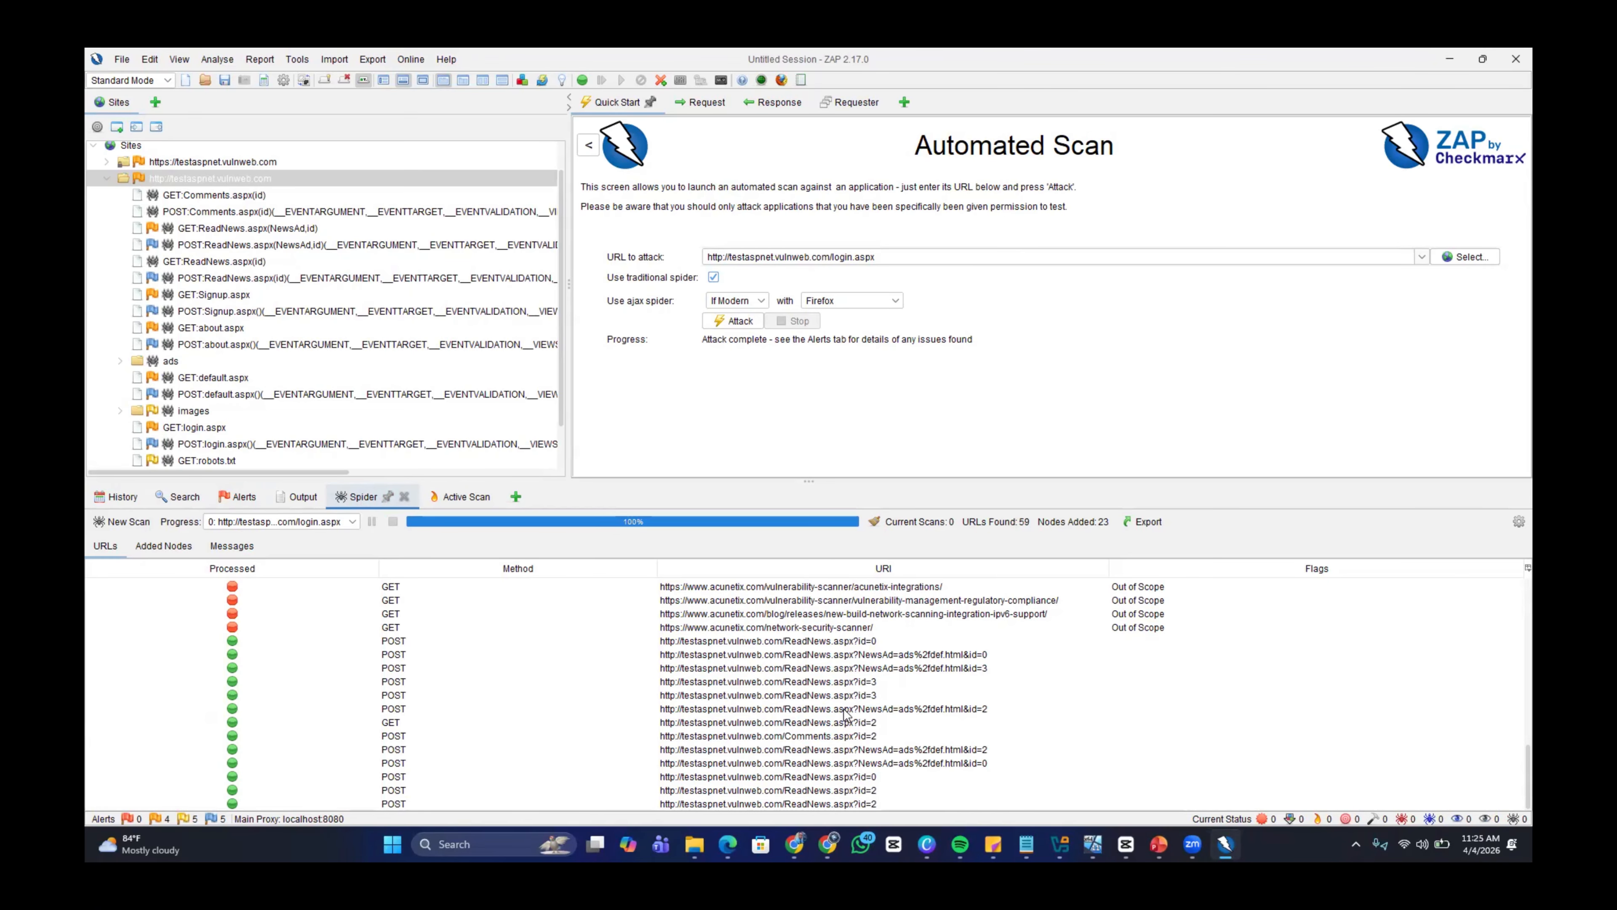
click(300, 498)
click(240, 504)
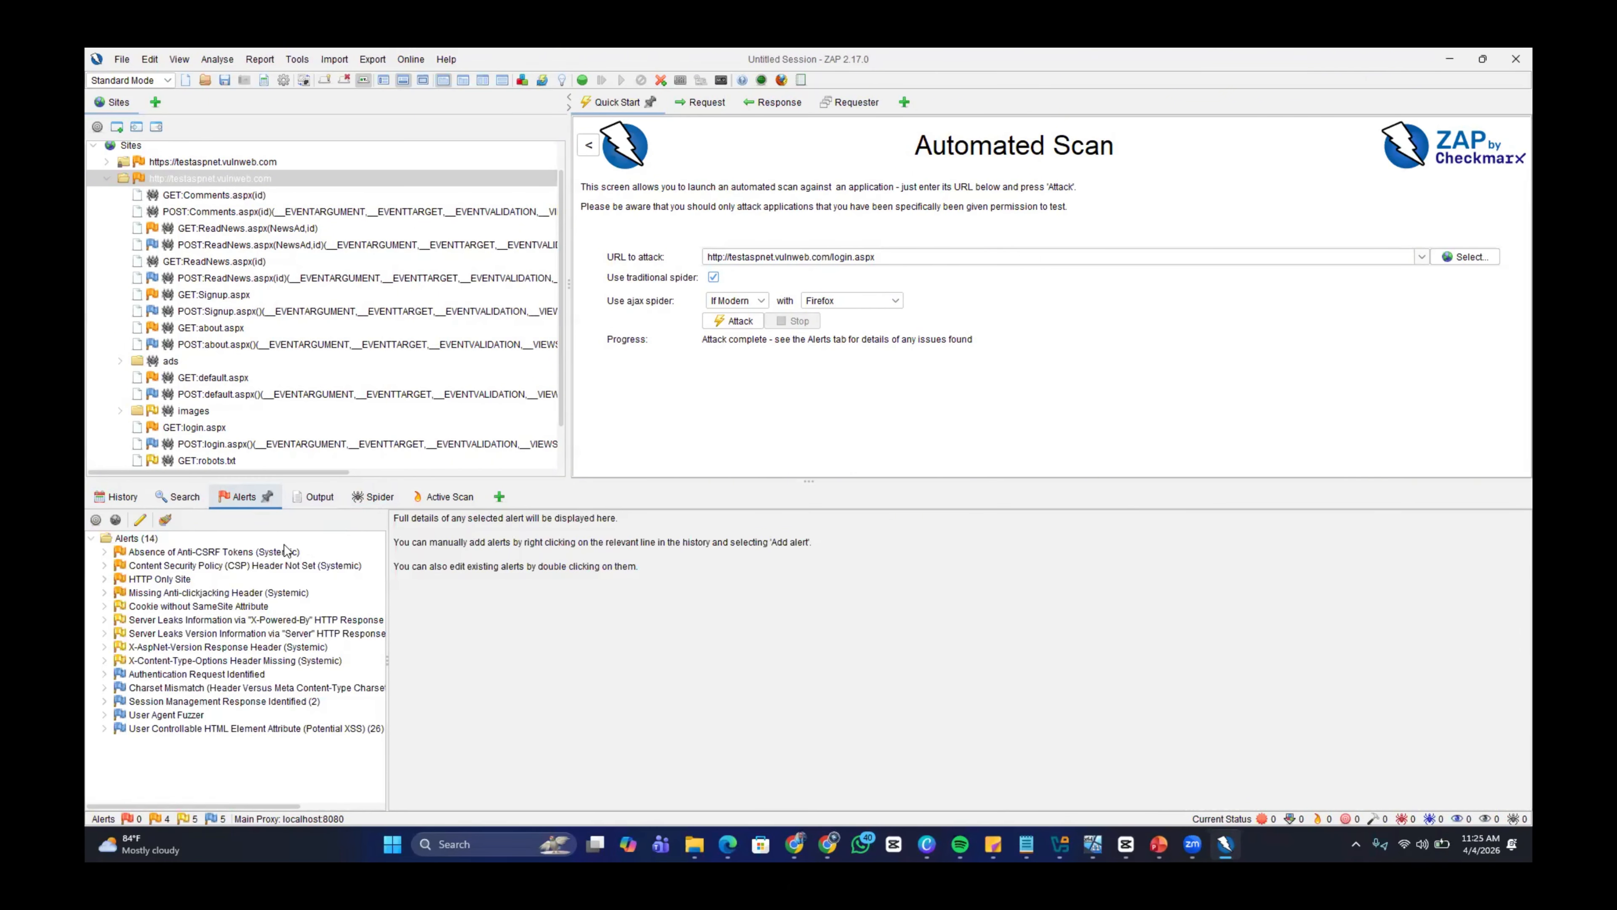
scroll(223, 382, down, 1)
click(218, 426)
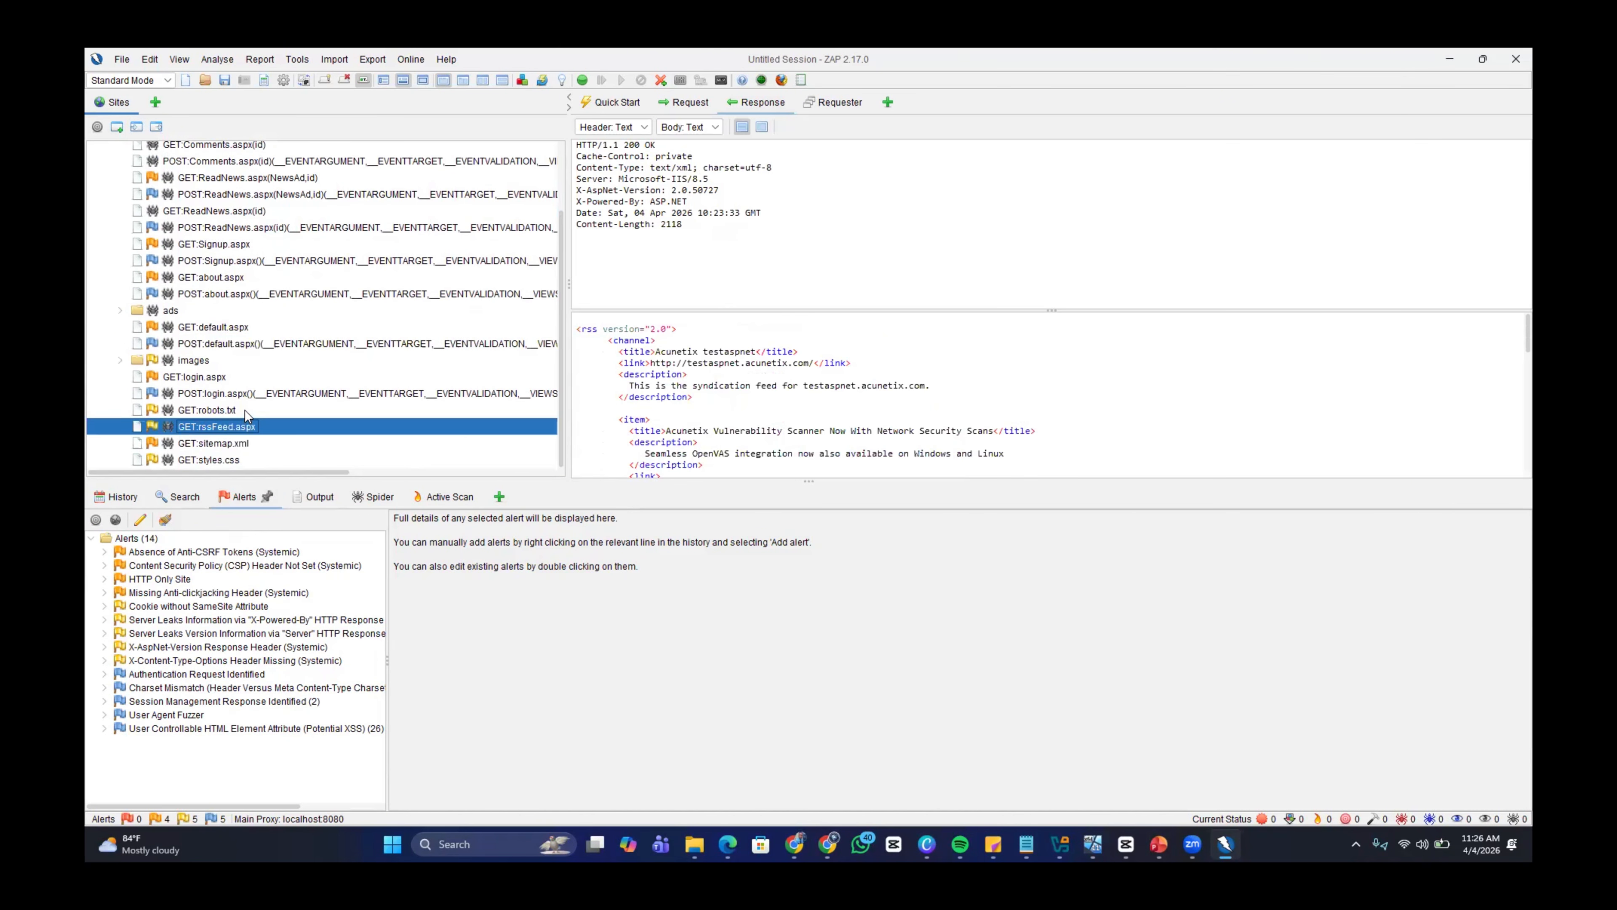
click(244, 410)
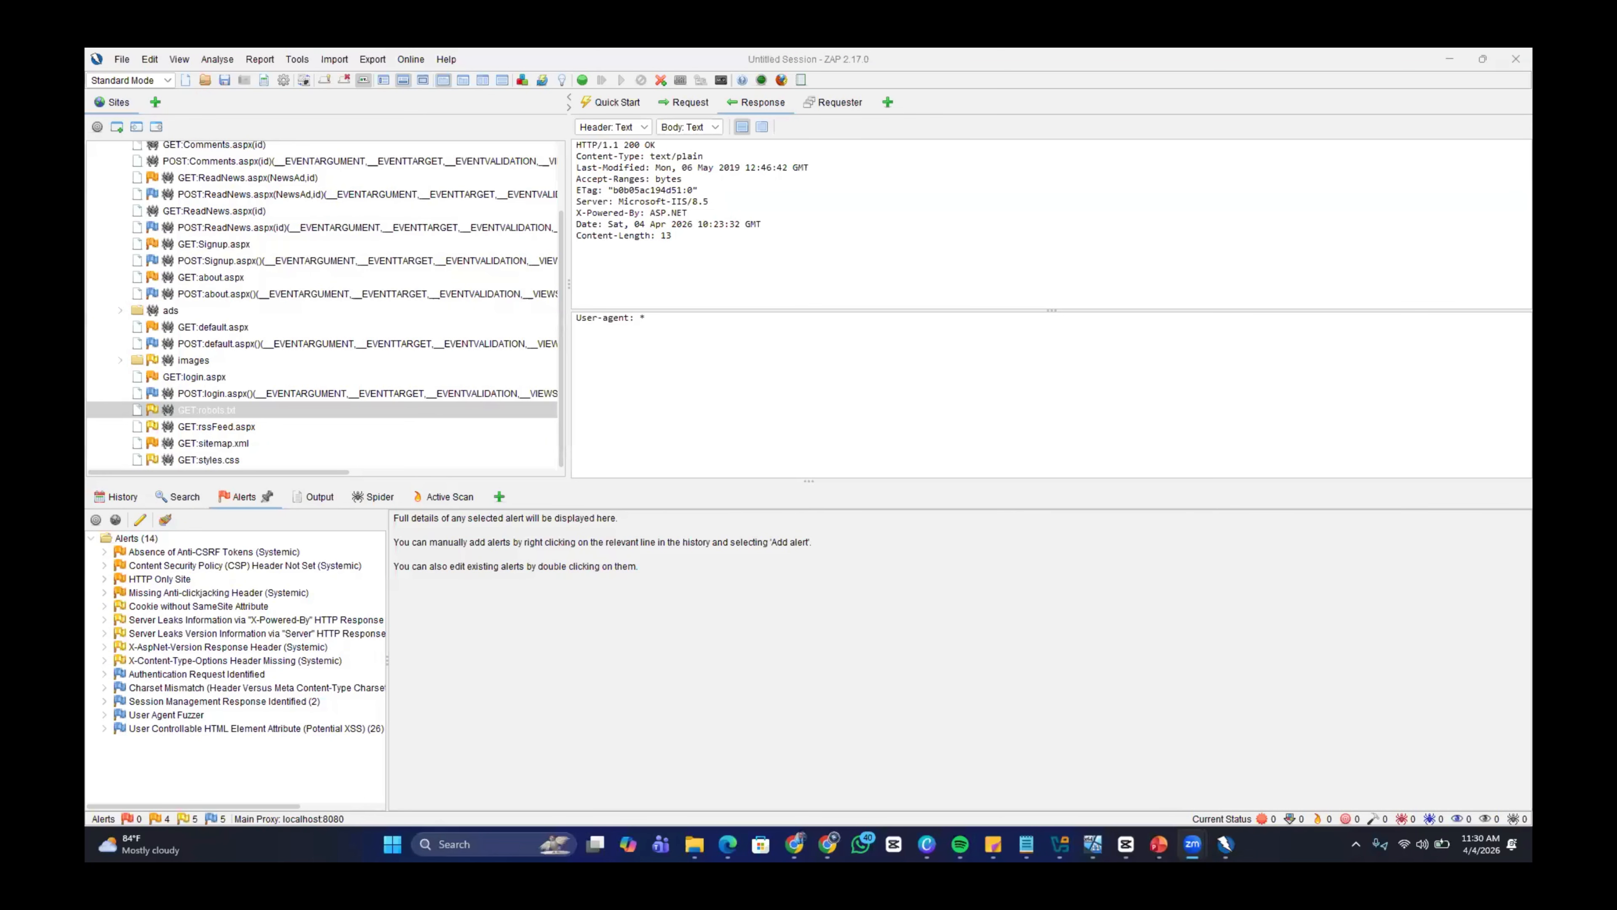
Exit ZAP and permanently delete the testaspnet.vulnweb.com scan session
click(120, 60)
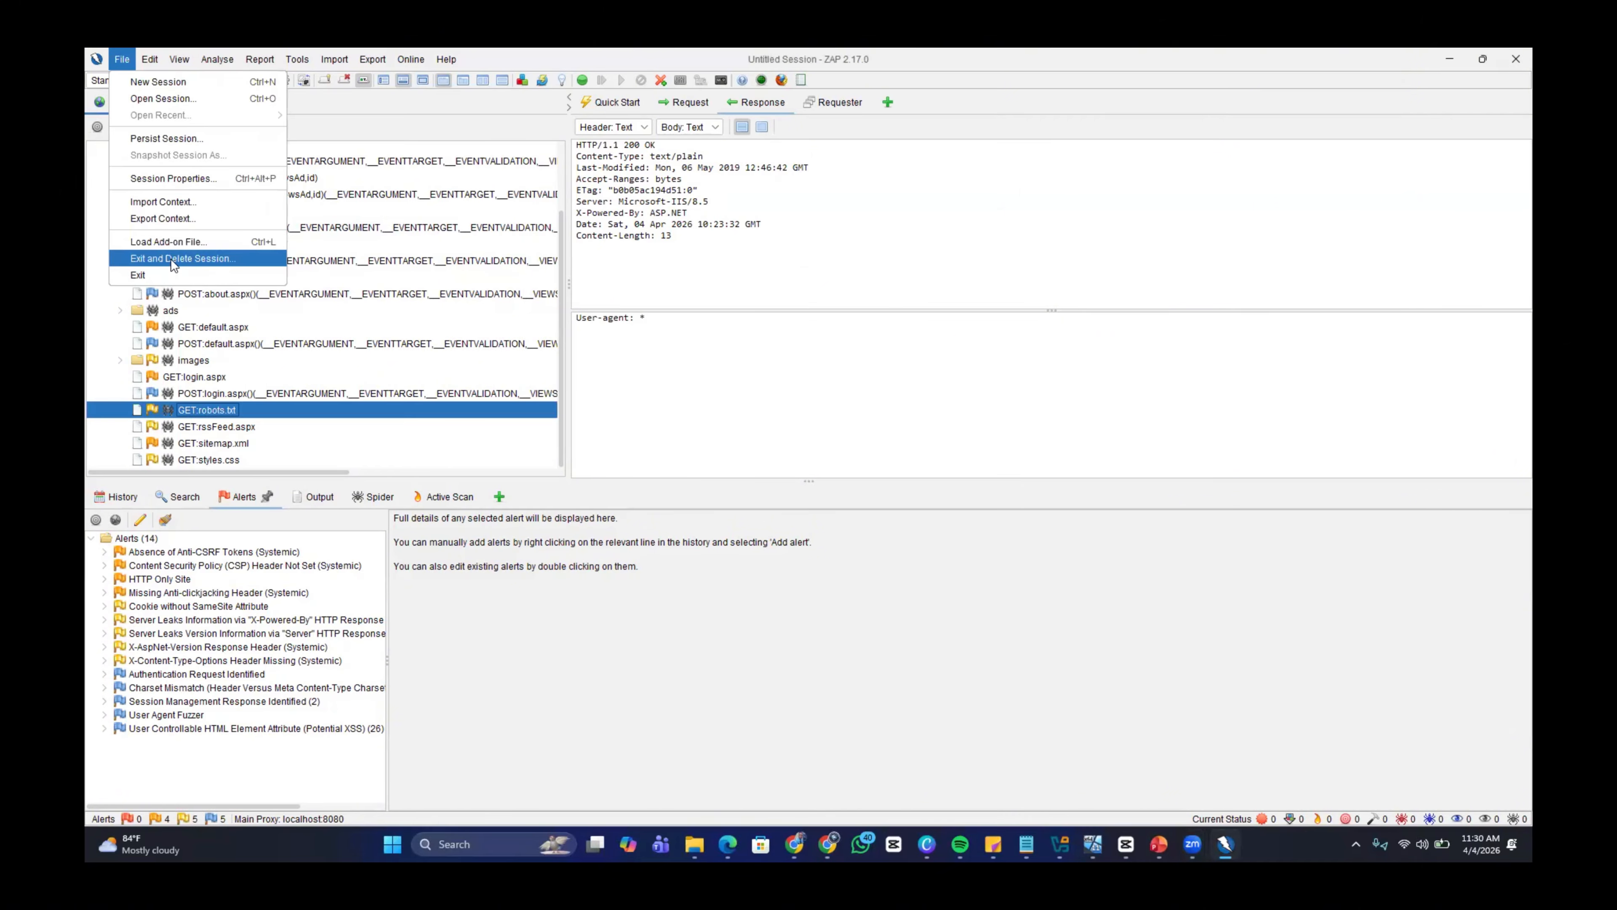
click(172, 258)
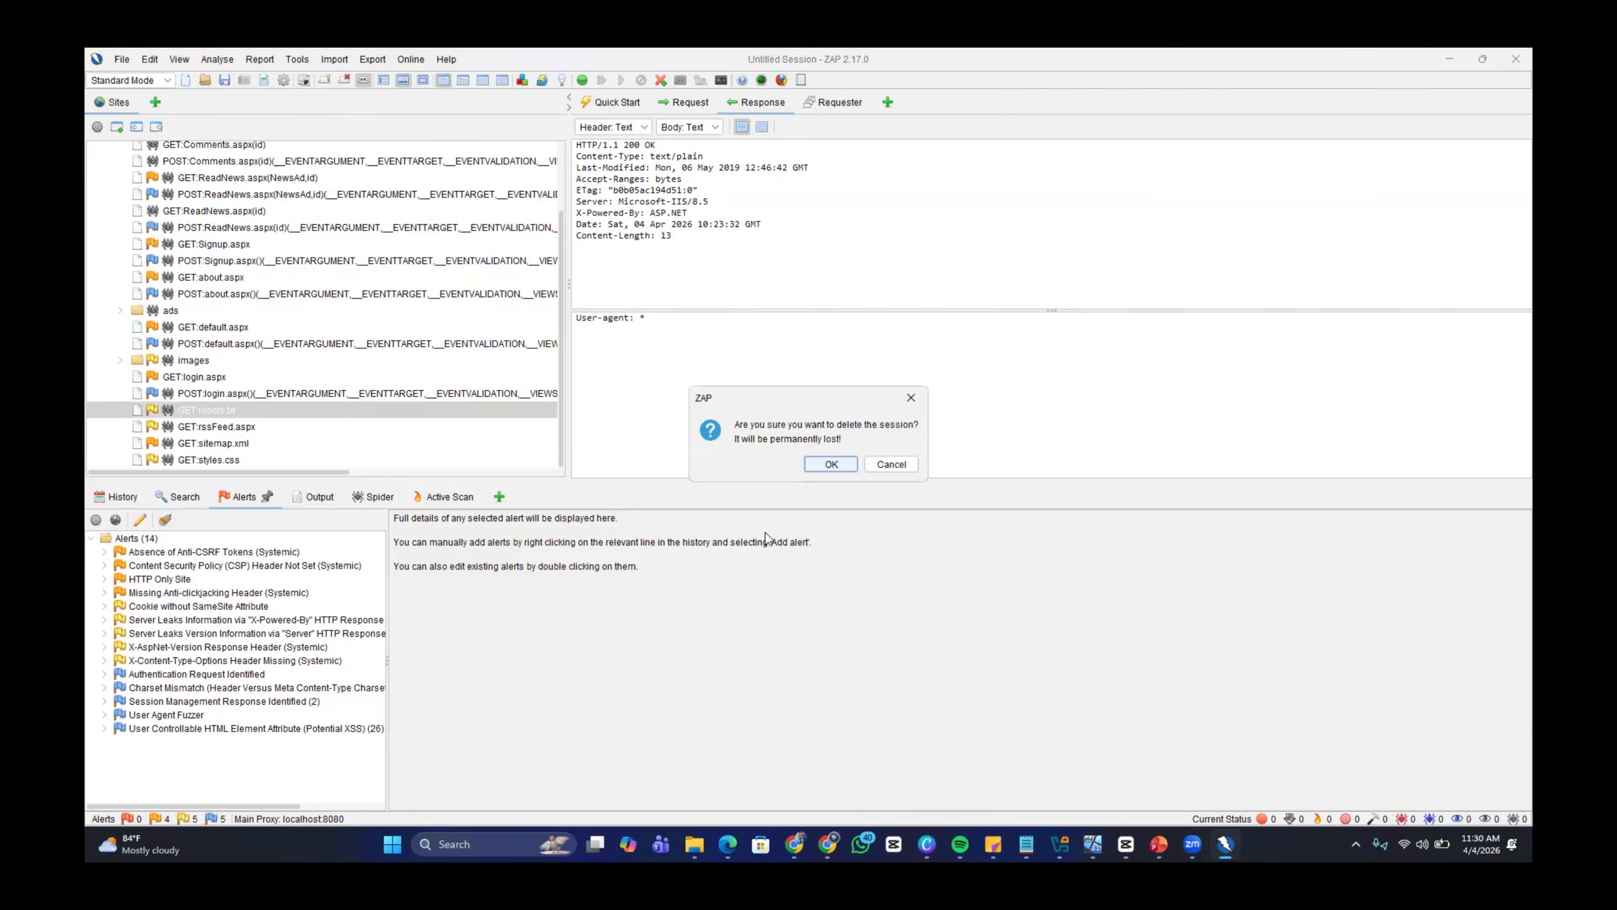
click(842, 470)
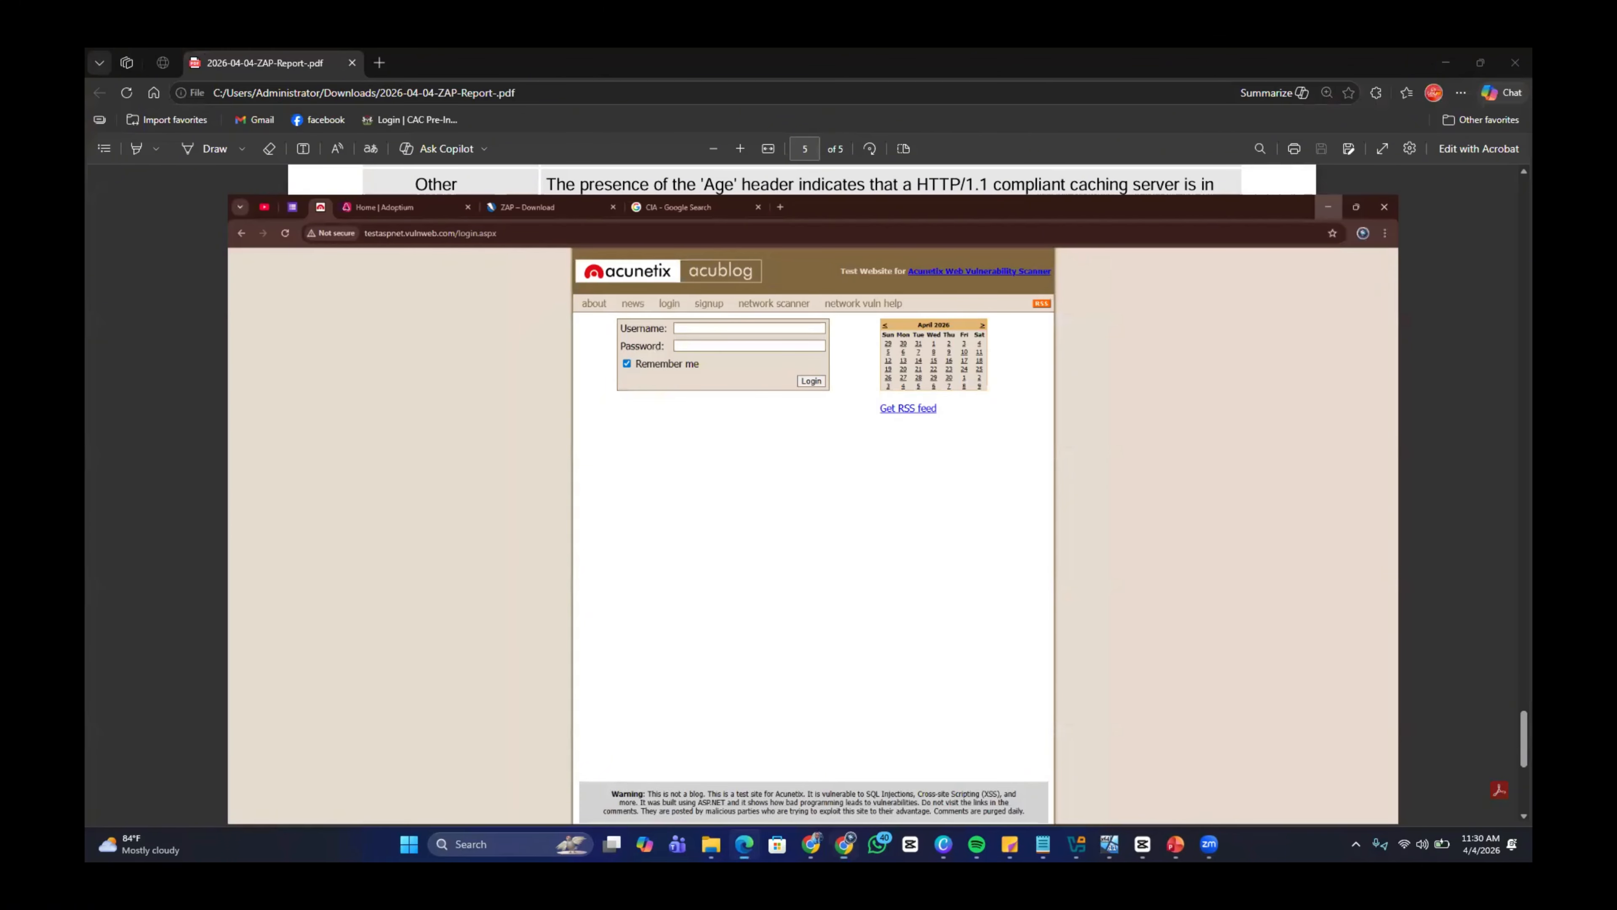
Relaunch ZAP 2.17.0 with a fresh session that is not persisted
key(super)
text(zap)
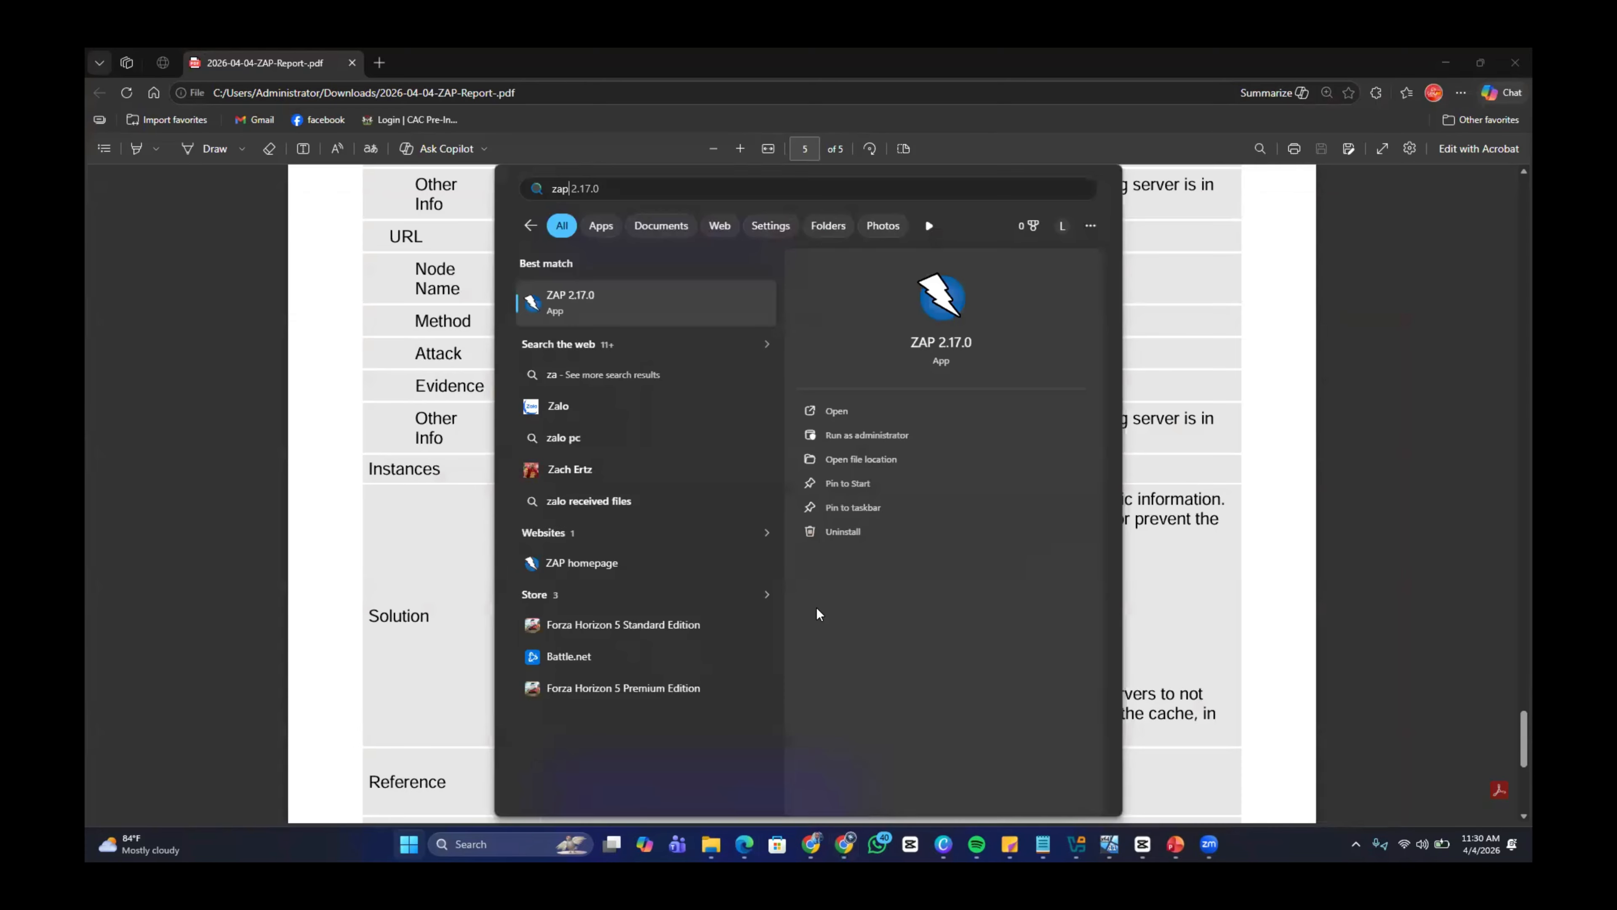
click(662, 309)
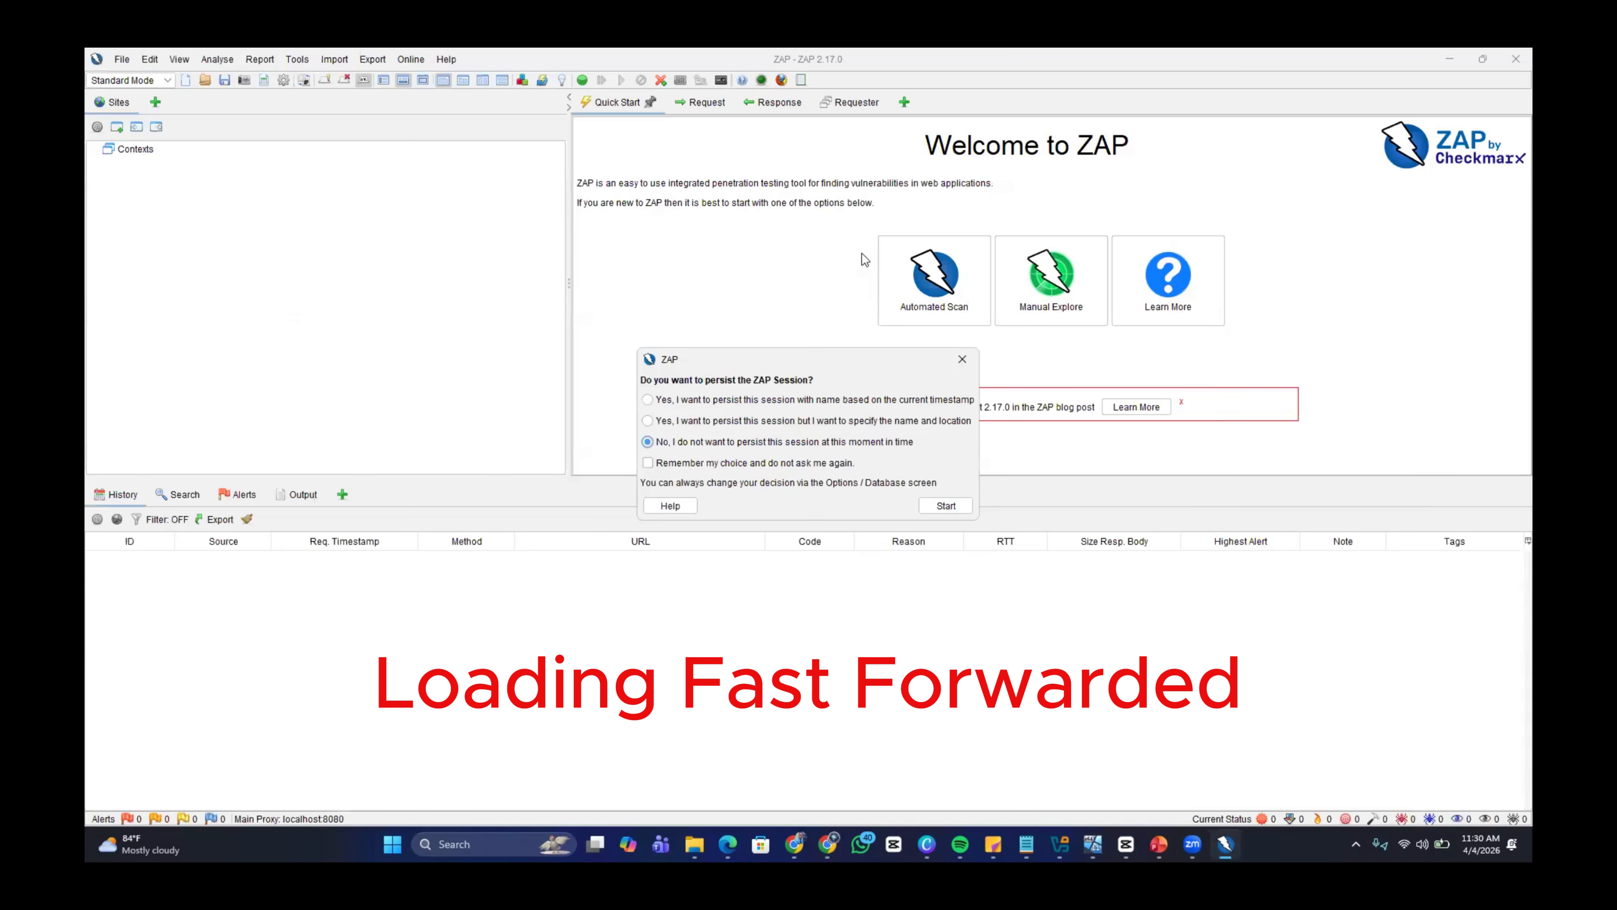
click(952, 508)
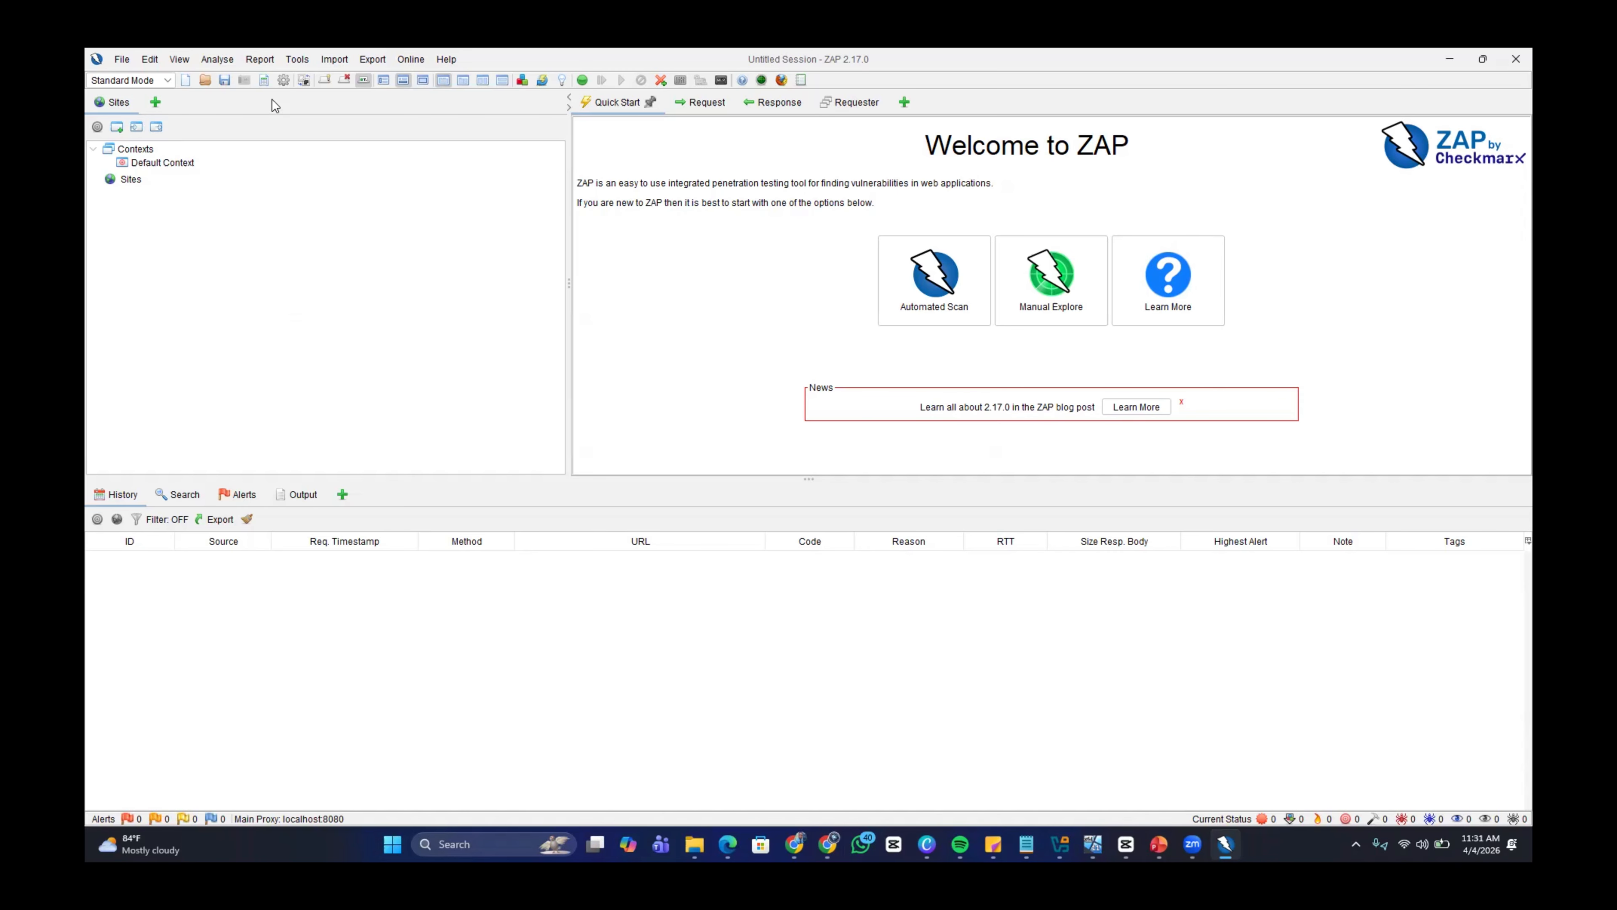
Open ZAP's Network options for Server Certificates, showing the Root CA Certificate
click(297, 59)
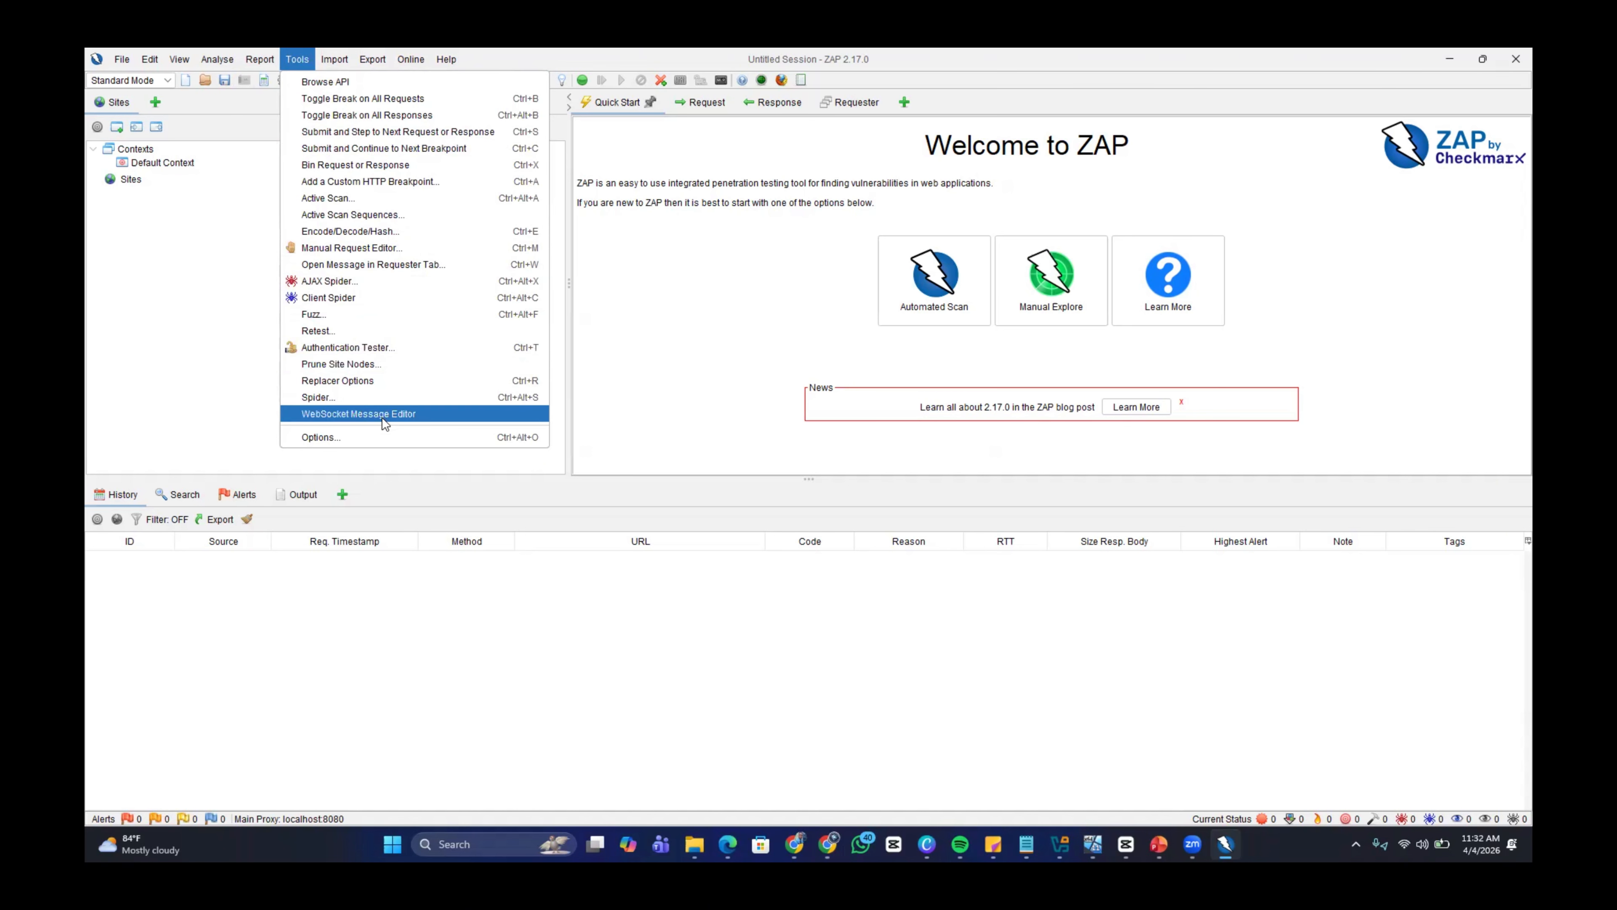
click(380, 437)
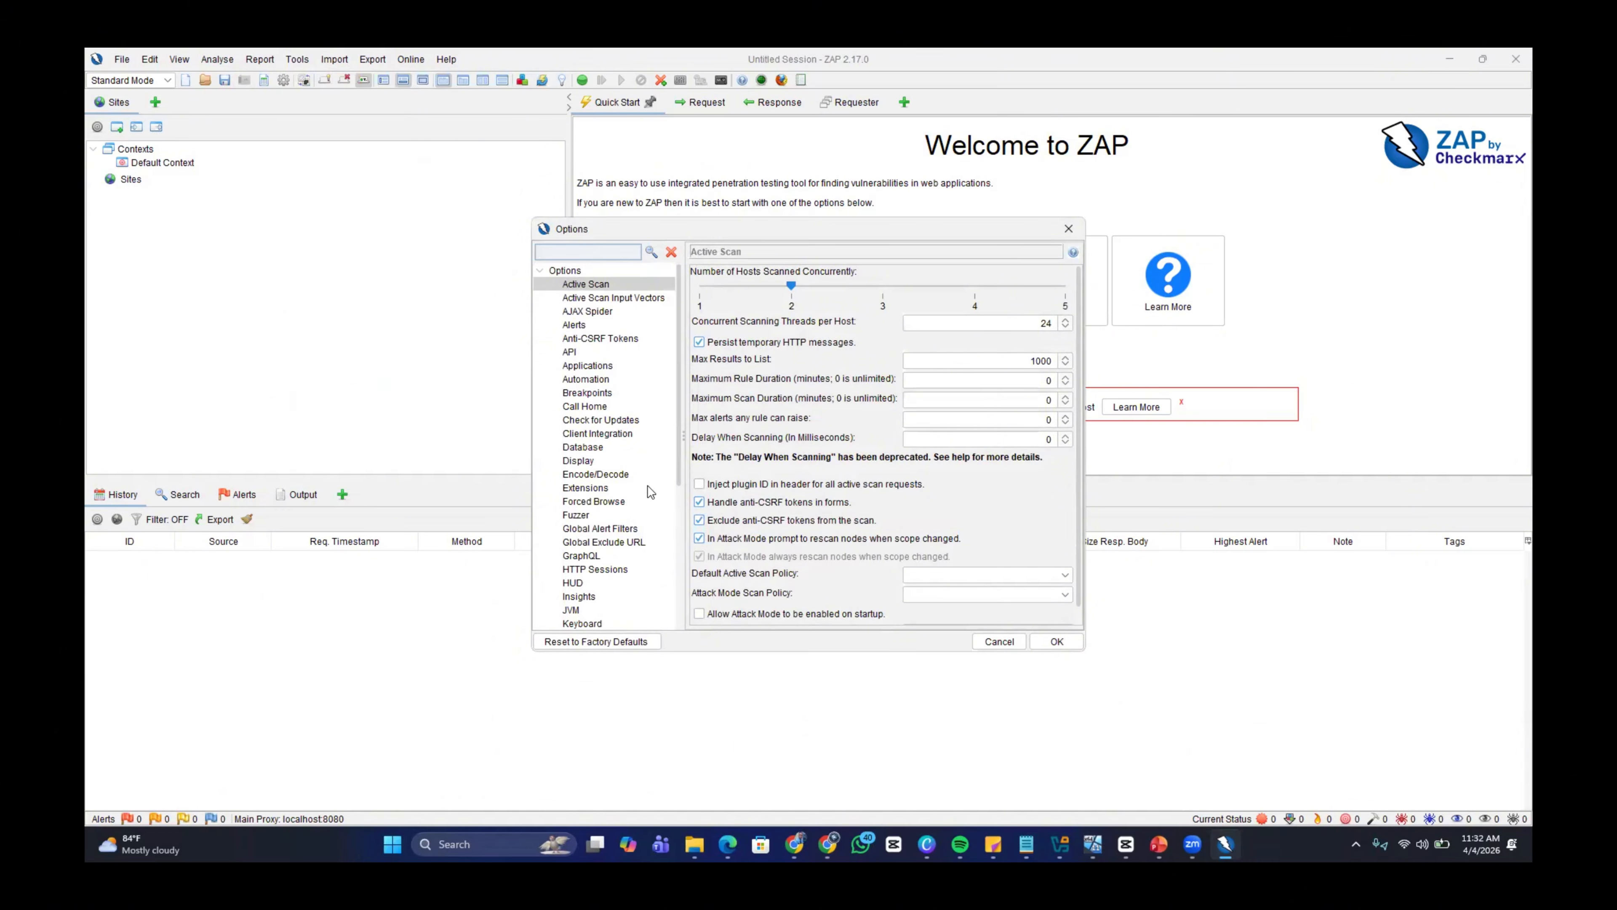
scroll(649, 491, down, 6)
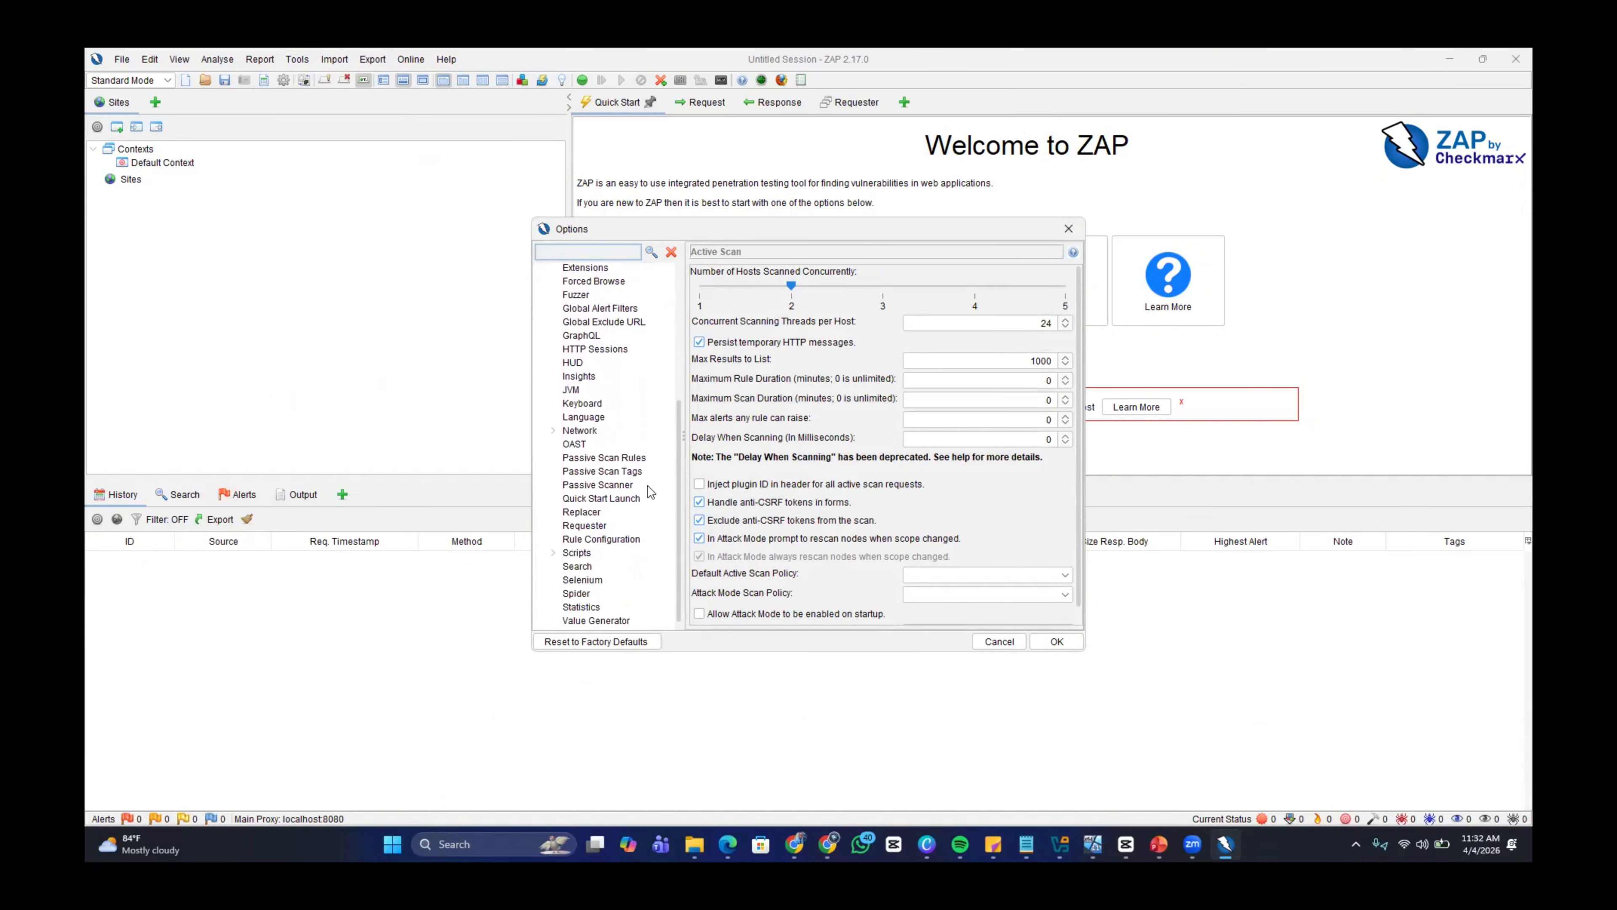
click(576, 431)
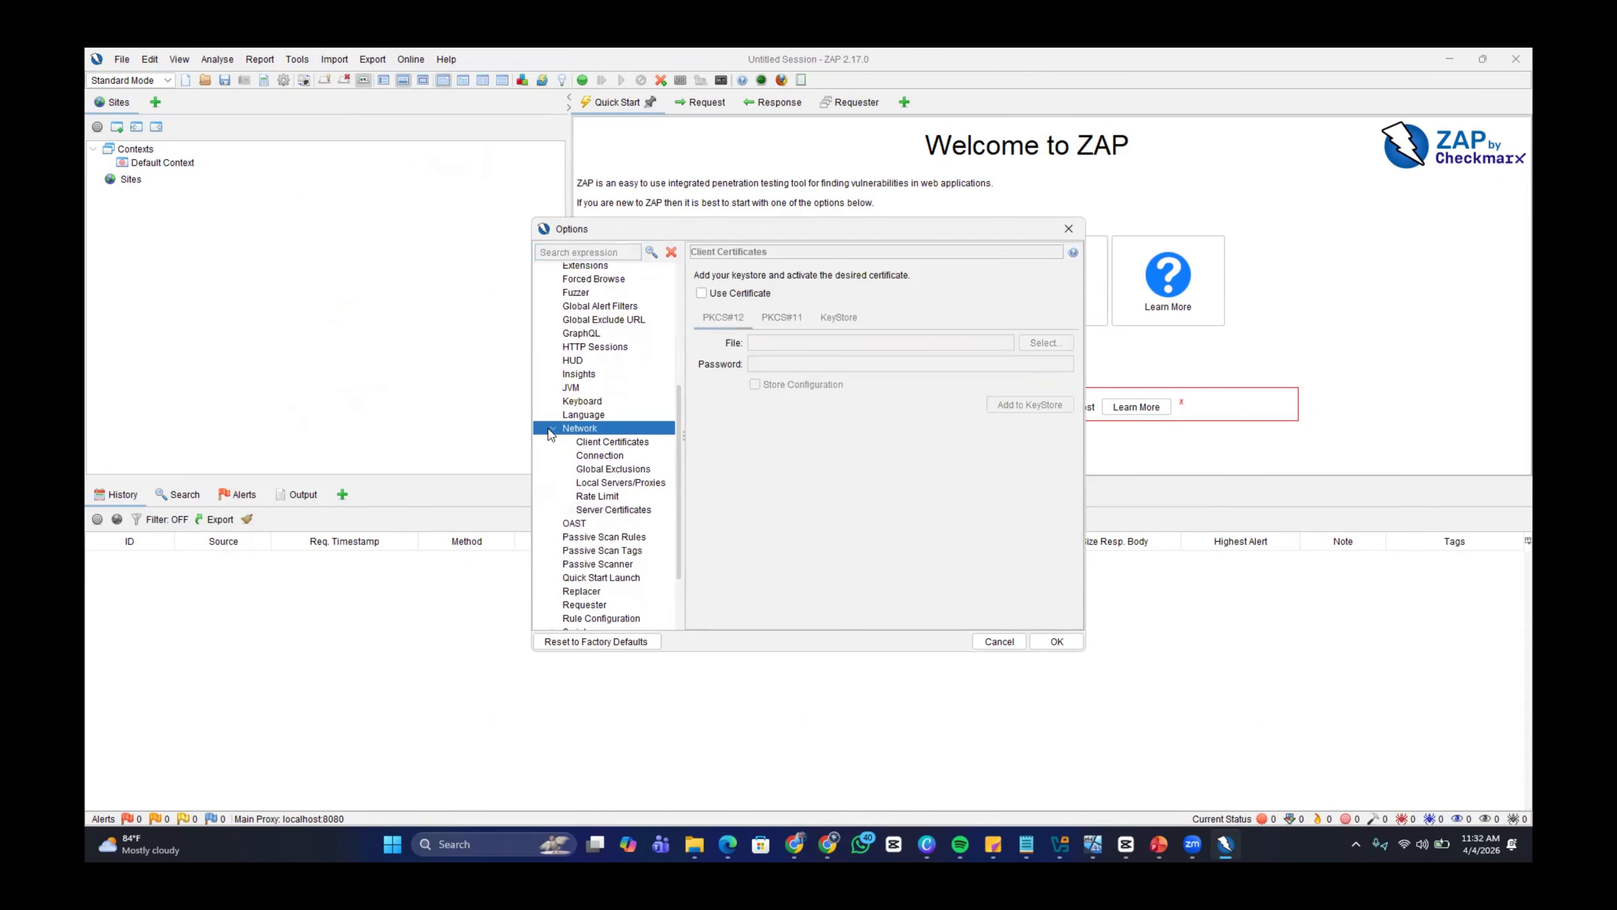
click(557, 426)
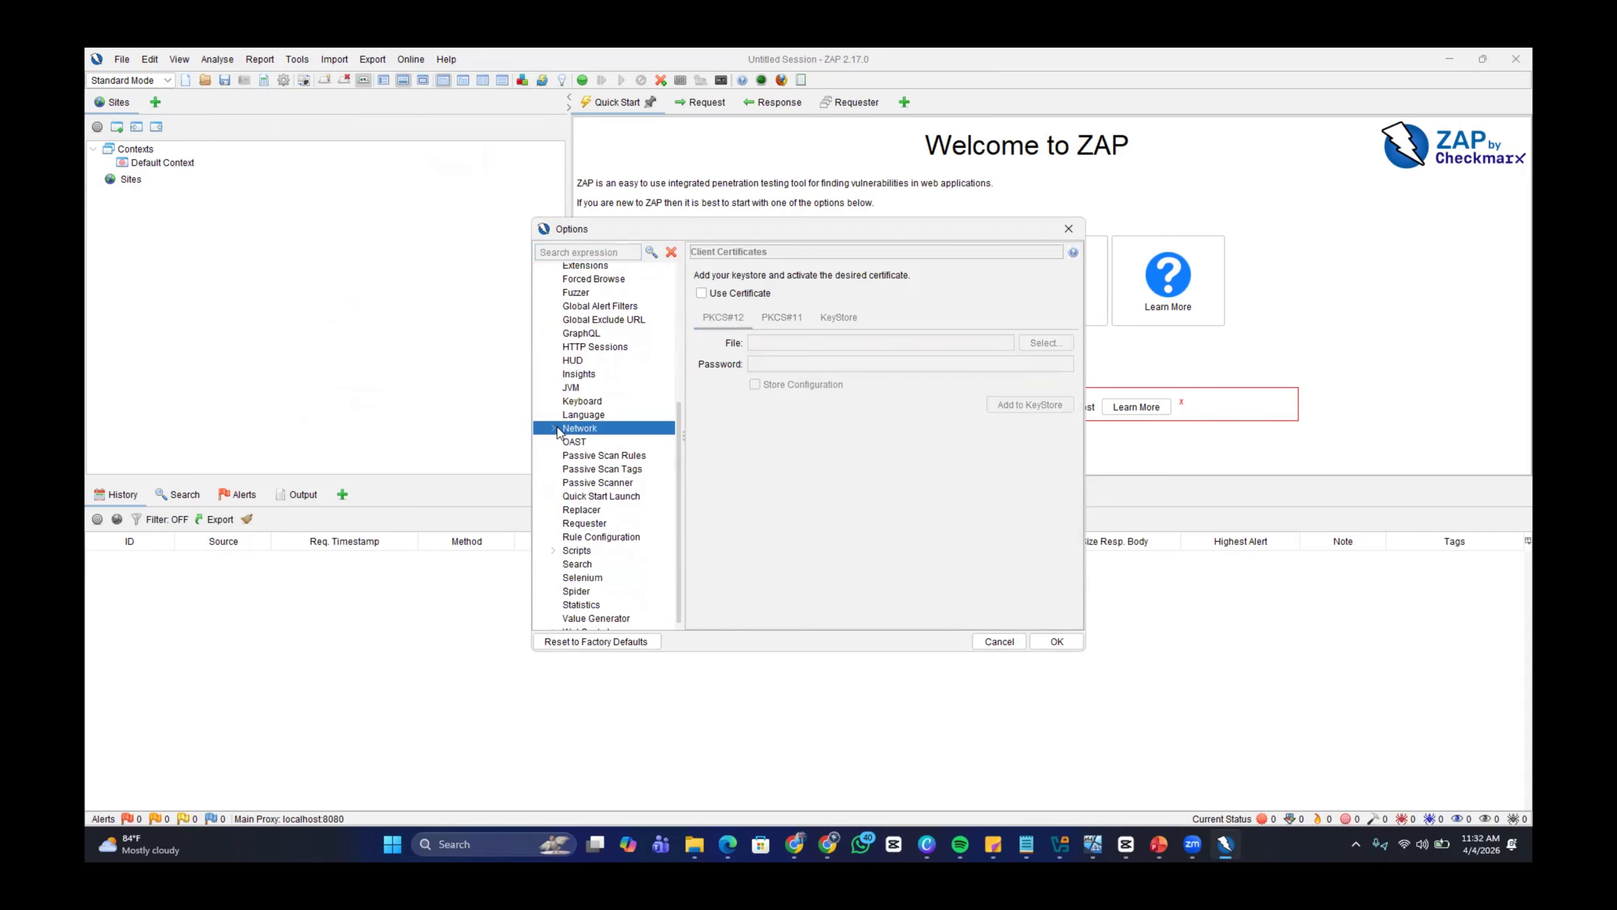
click(557, 426)
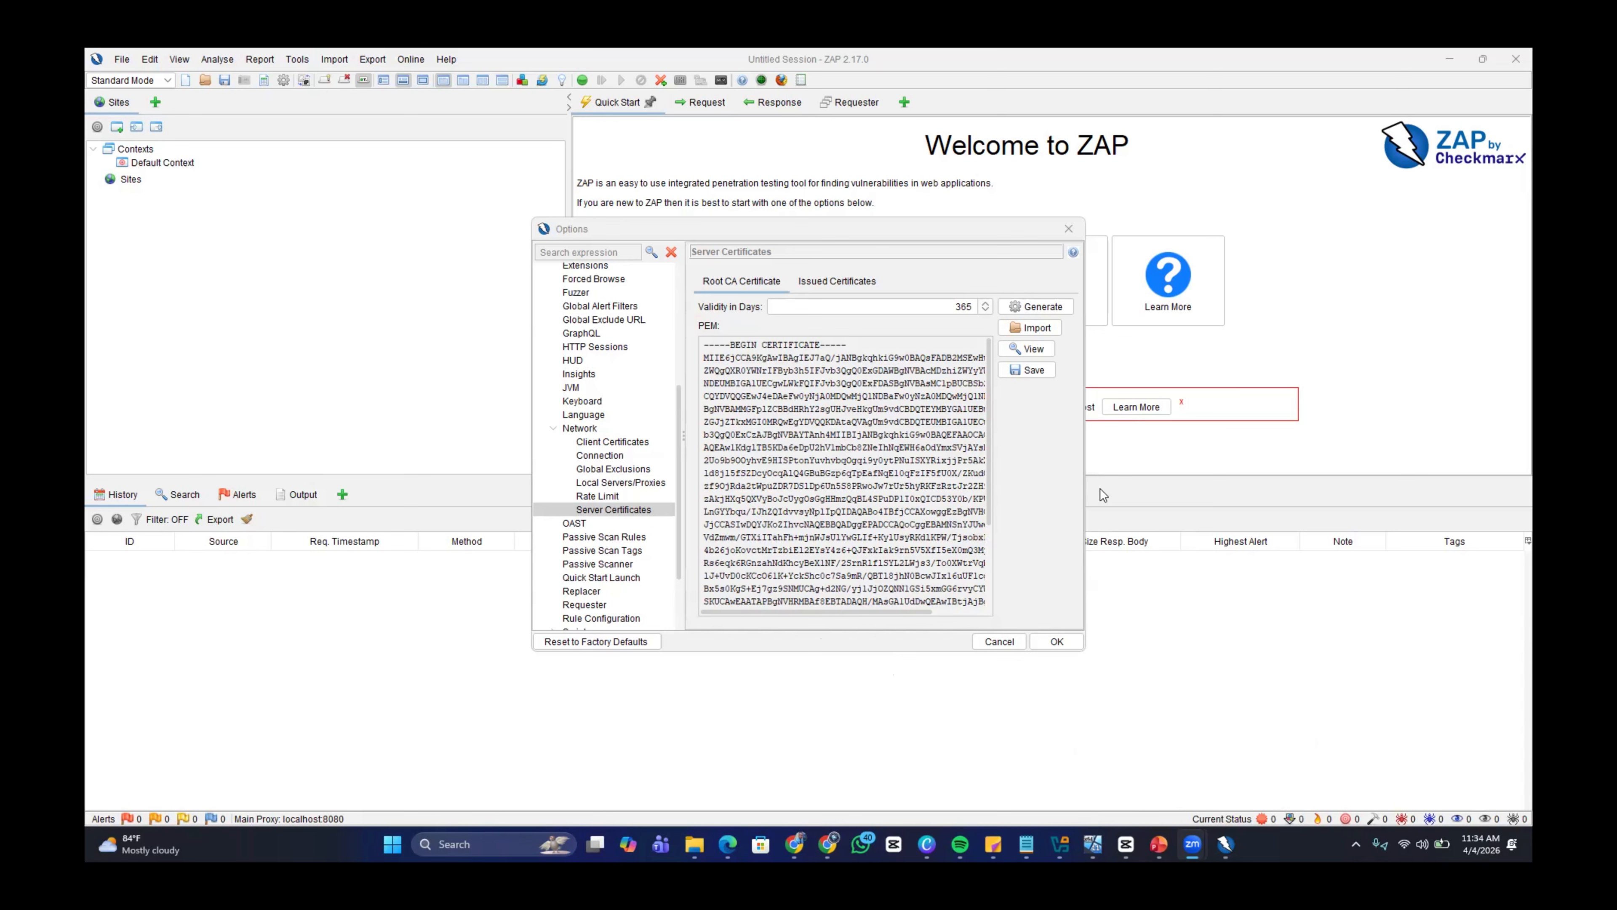
click(613, 512)
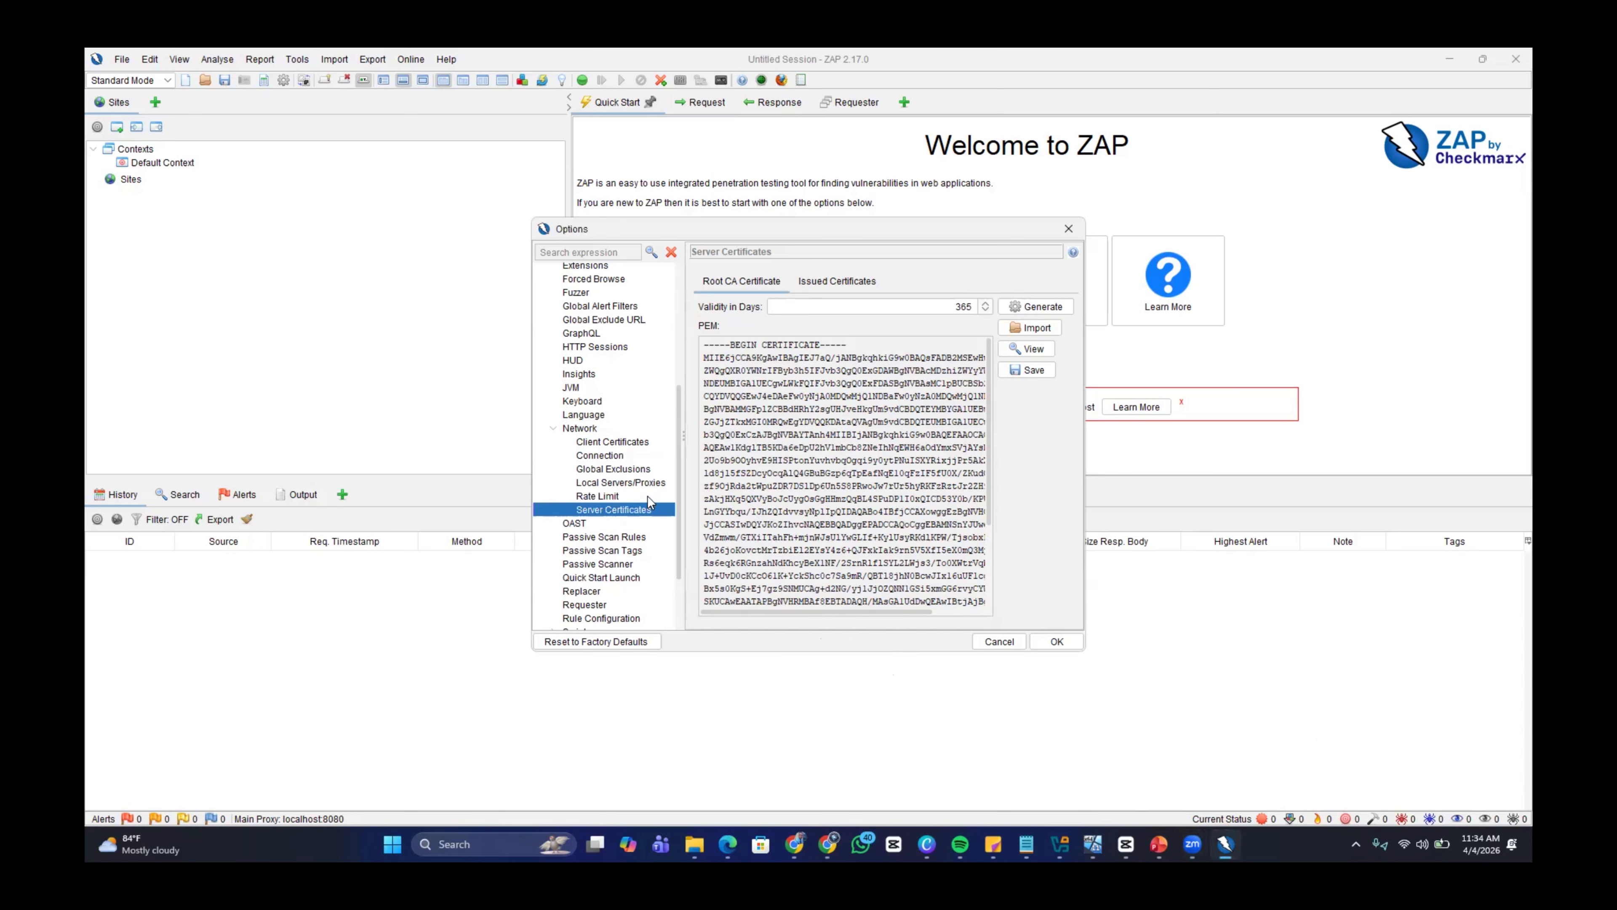
Start saving the root CA certificate to a file and browse to the Desktop location
click(1032, 369)
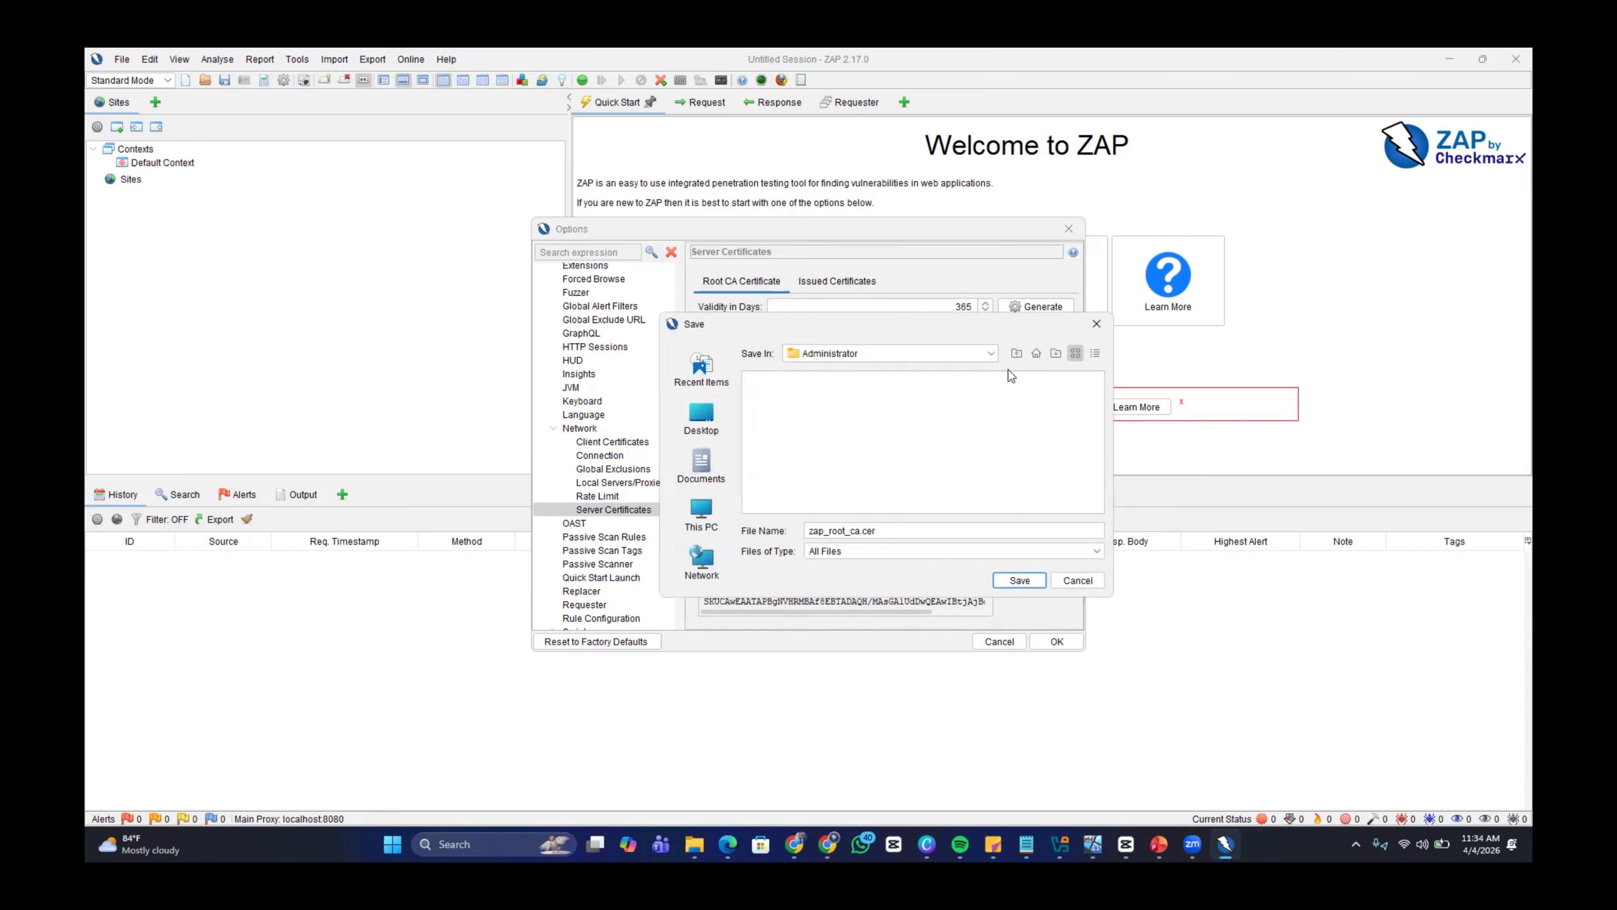
click(709, 430)
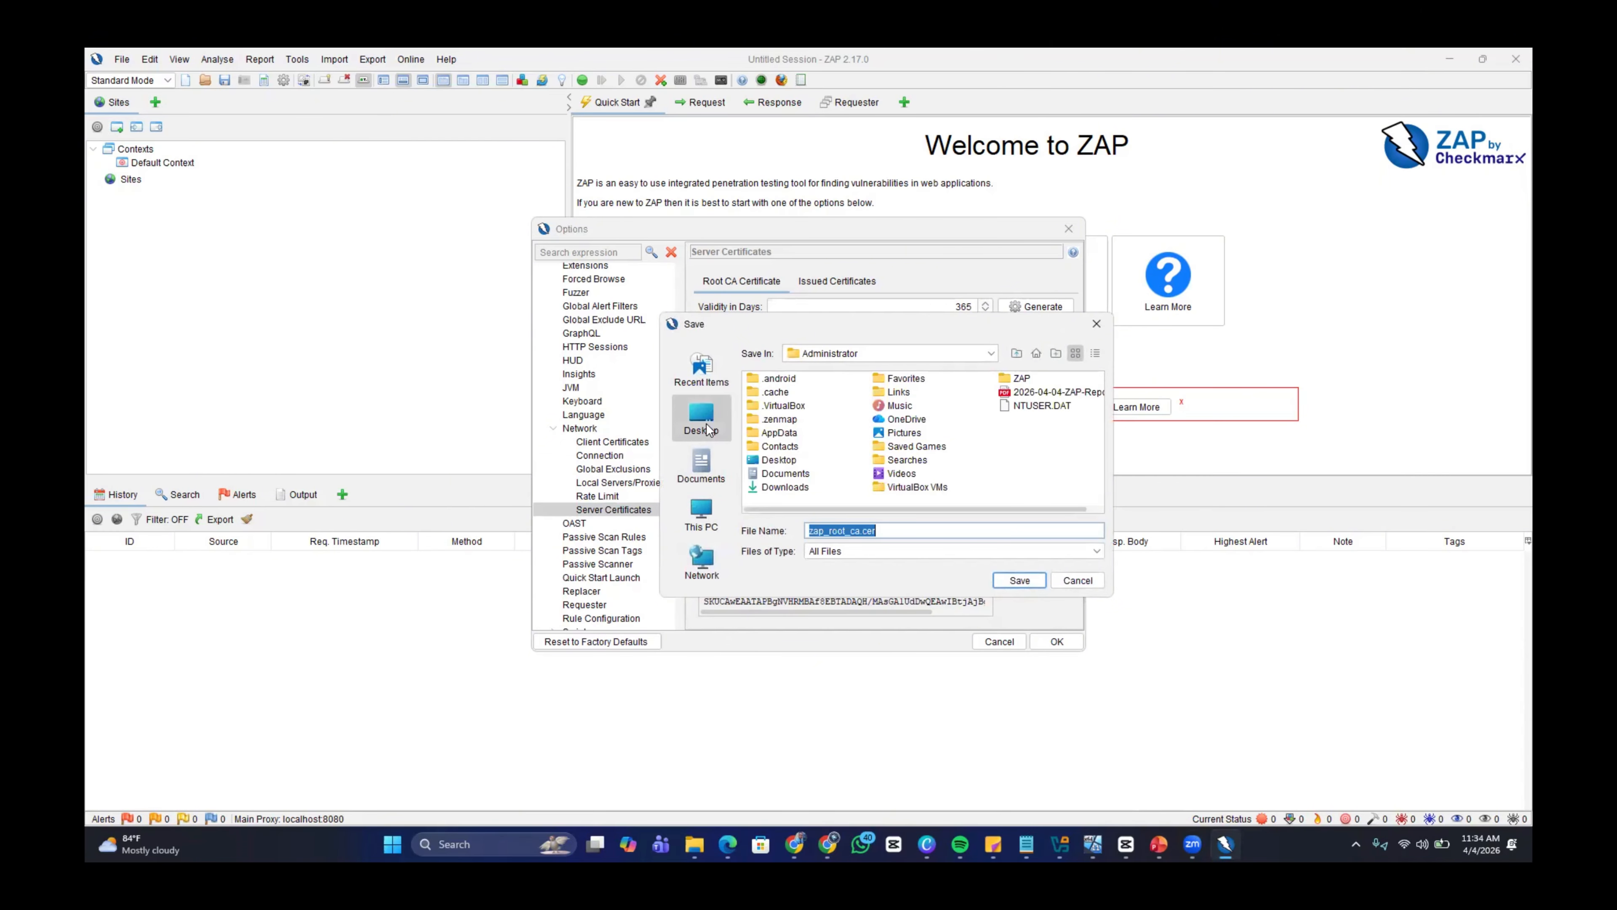
click(702, 471)
click(797, 434)
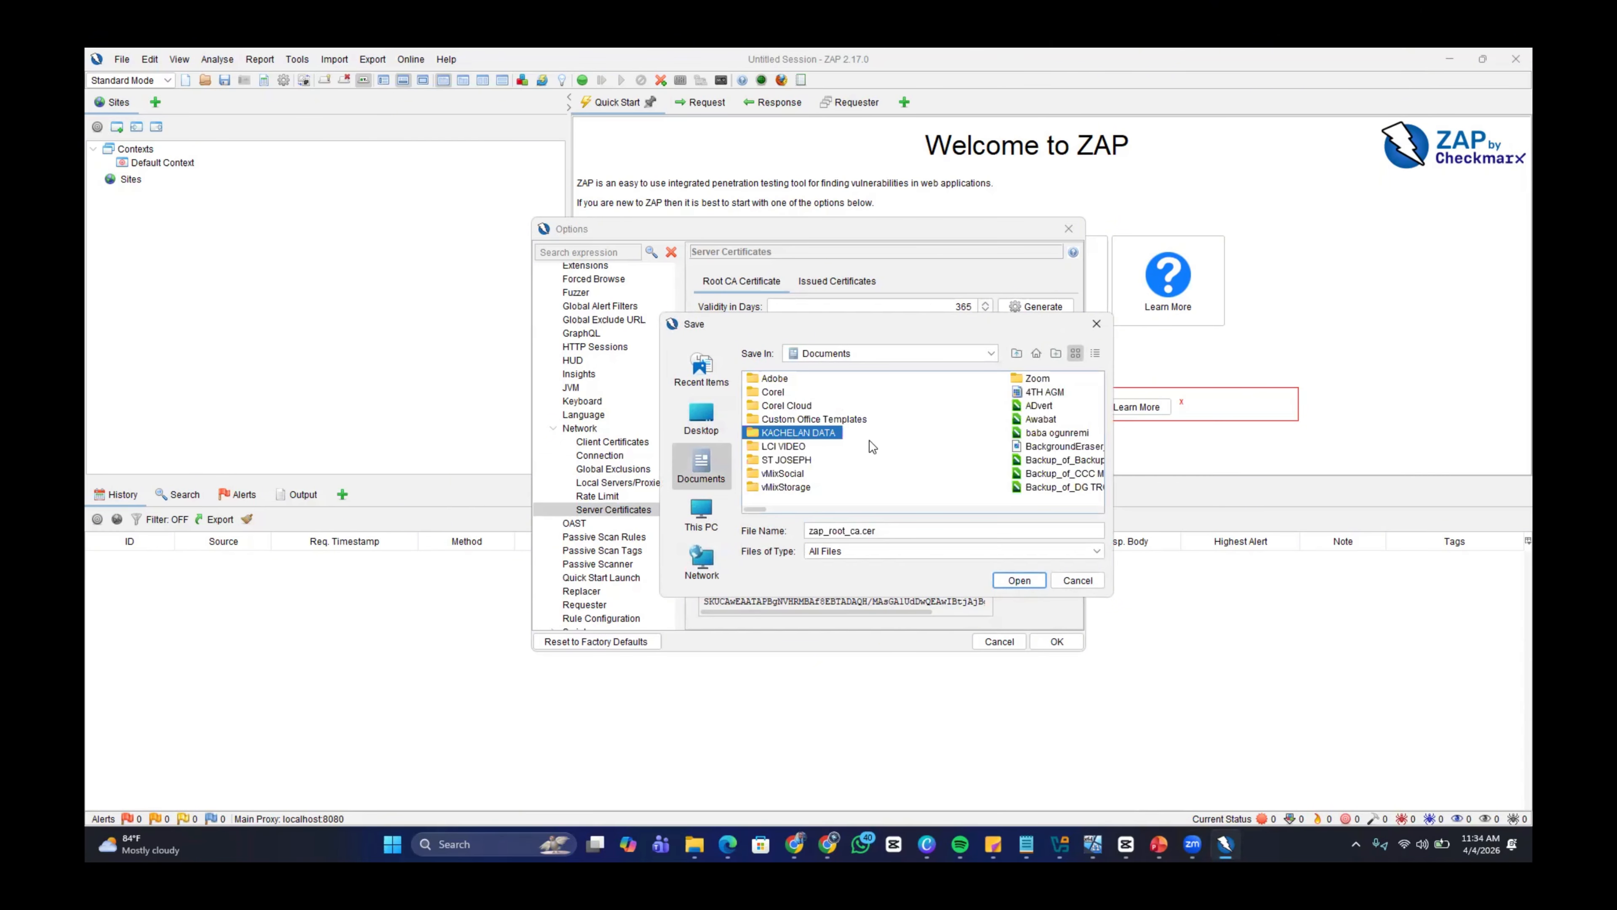
click(701, 417)
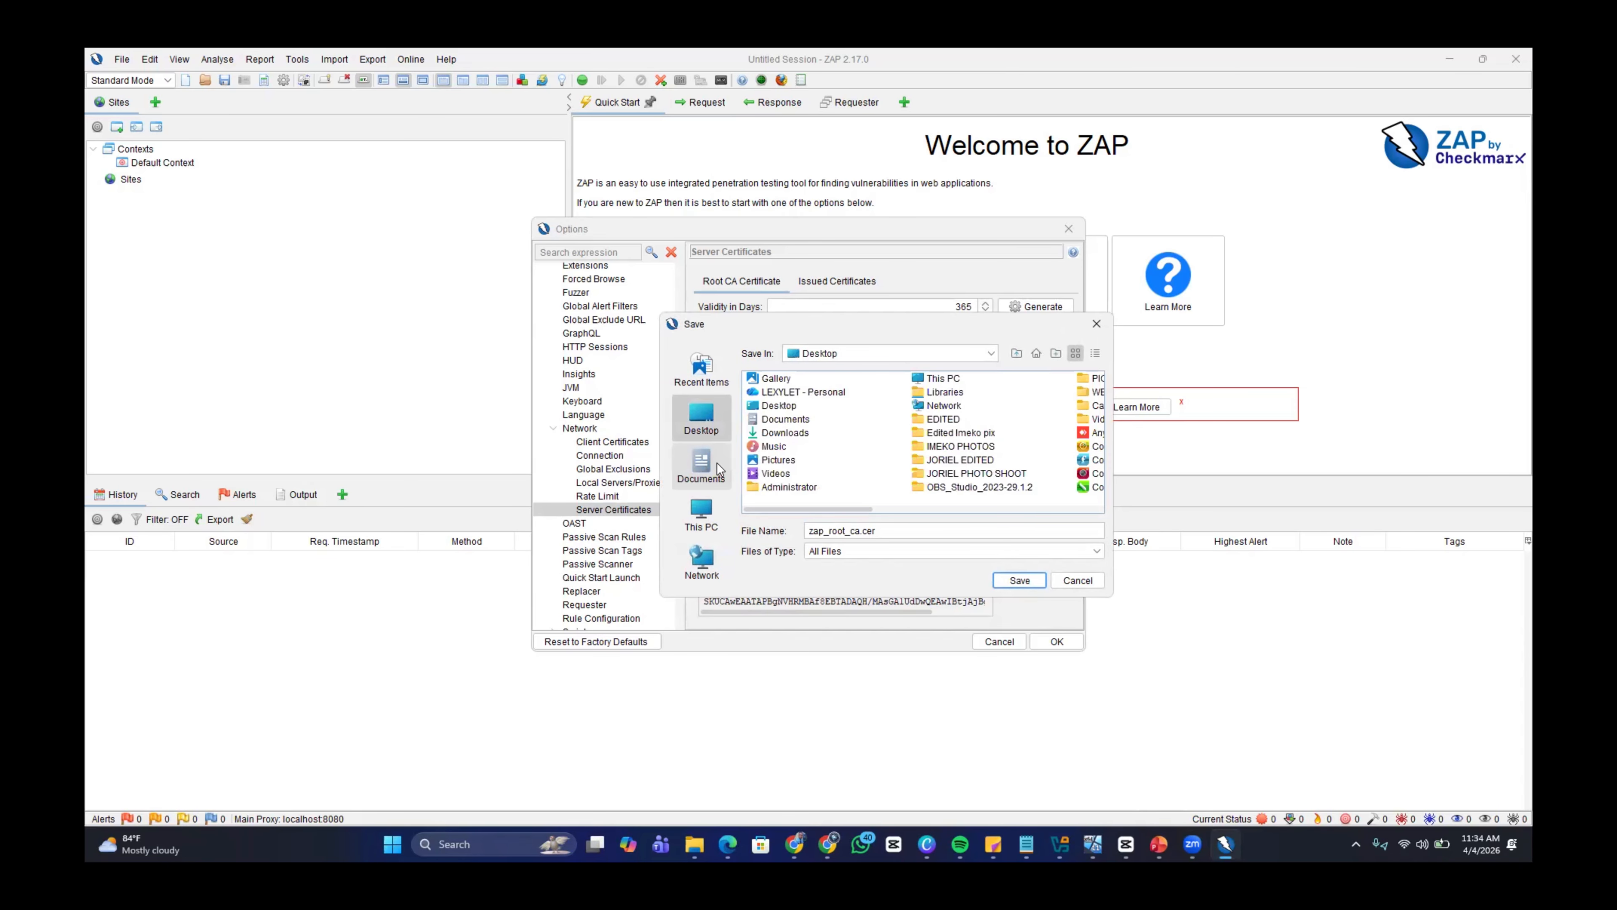
Save the root CA certificate as zap_root_ca.cer in the Downloads folder, replacing the existing file
click(786, 432)
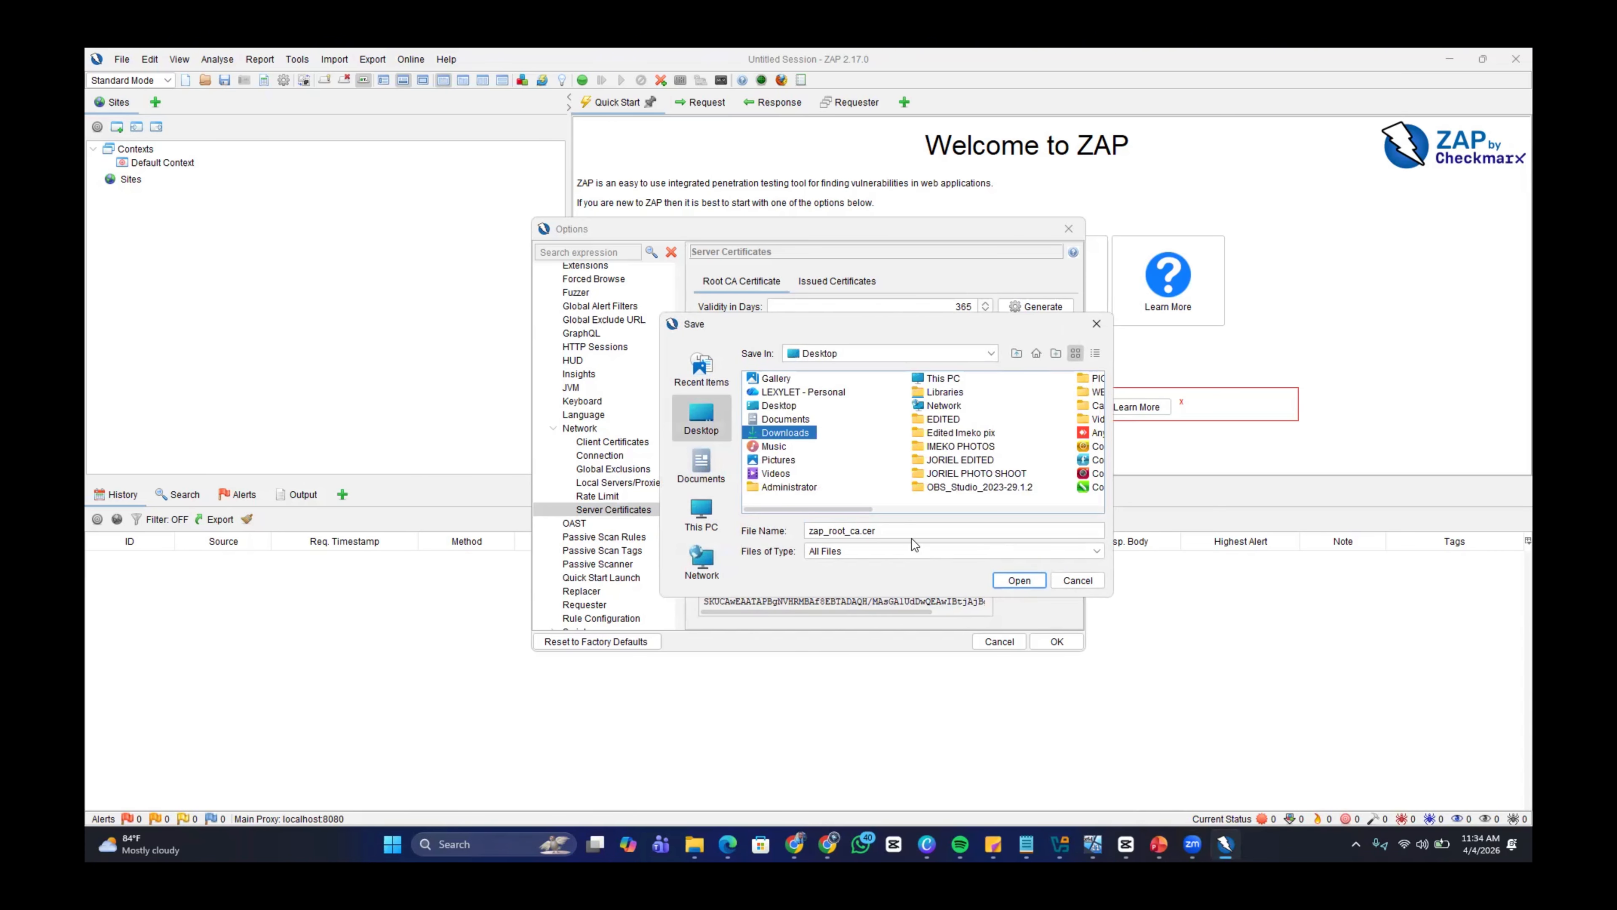
click(891, 530)
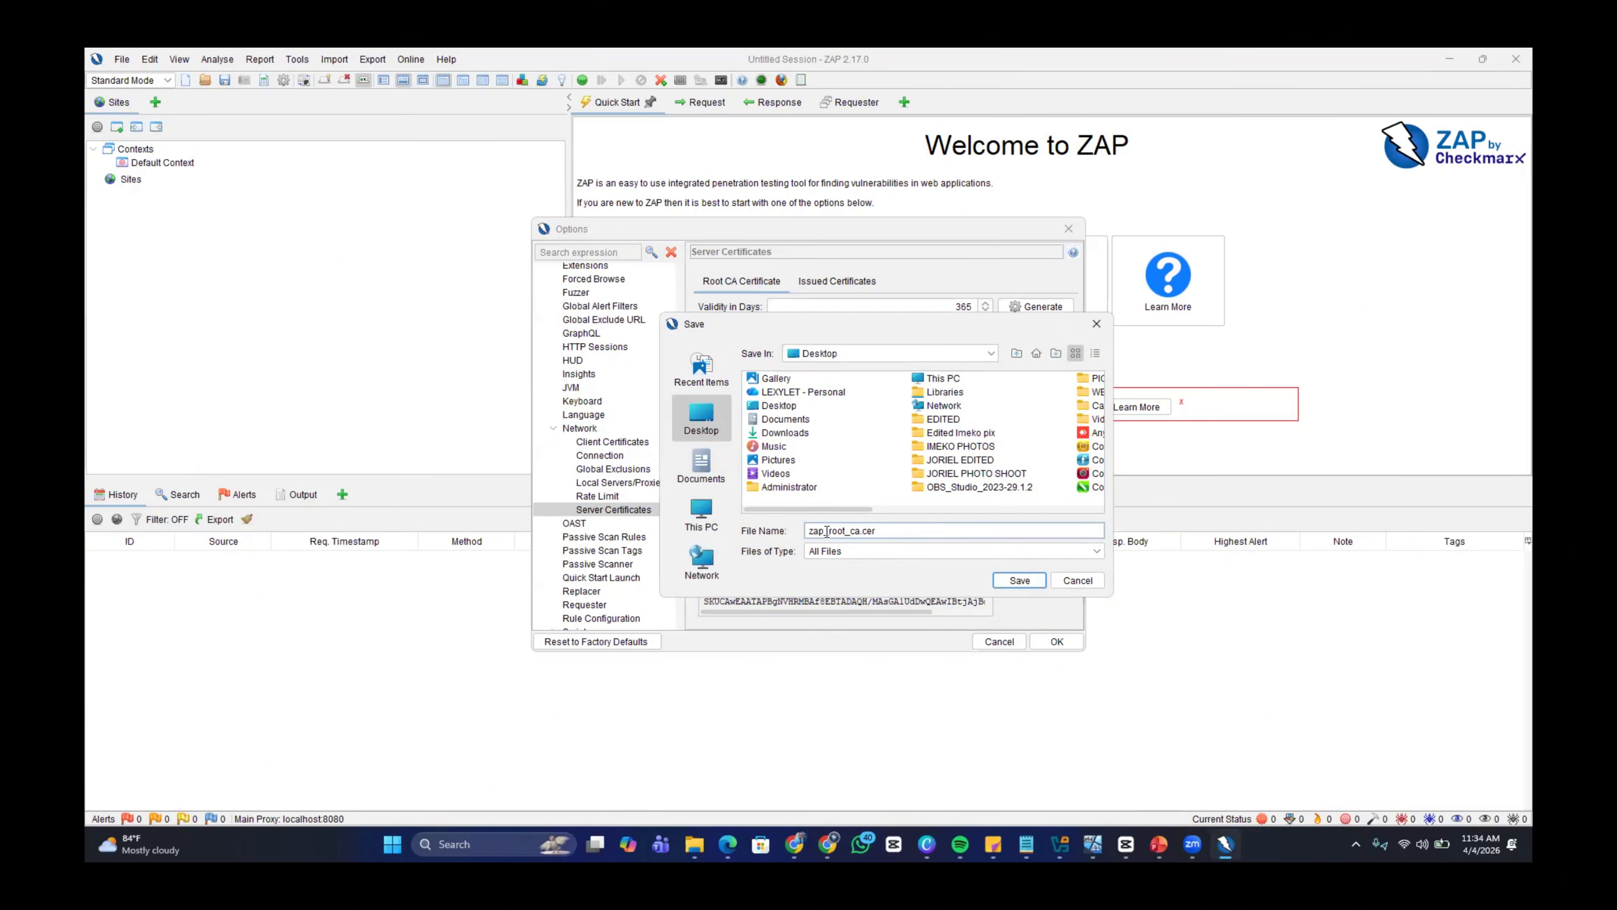
click(777, 434)
click(777, 435)
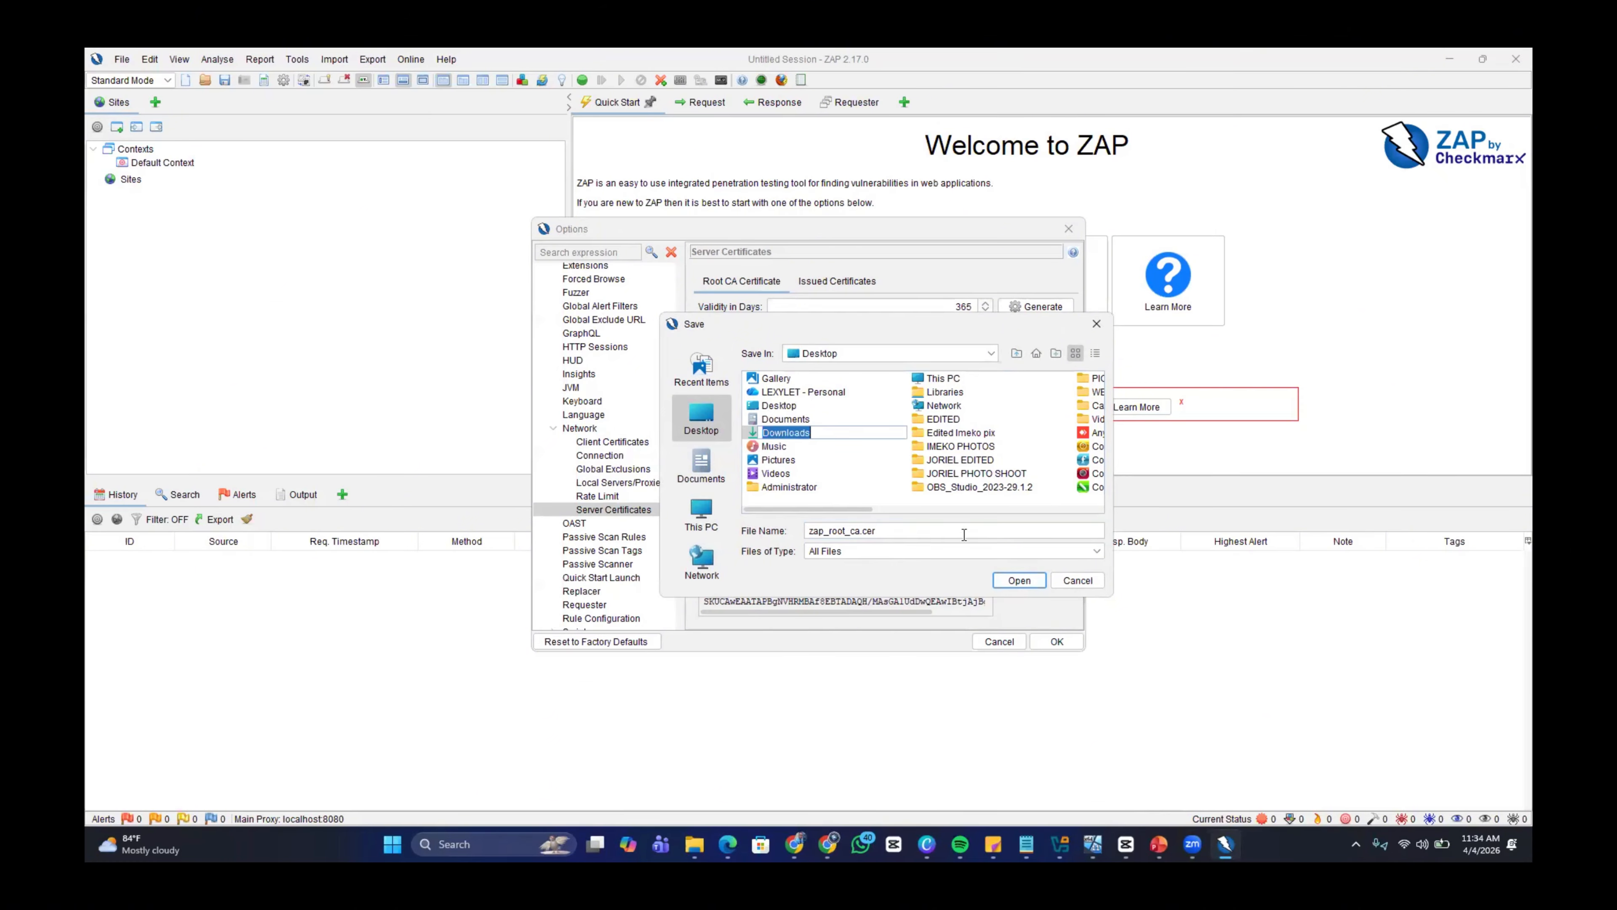
click(787, 421)
click(782, 433)
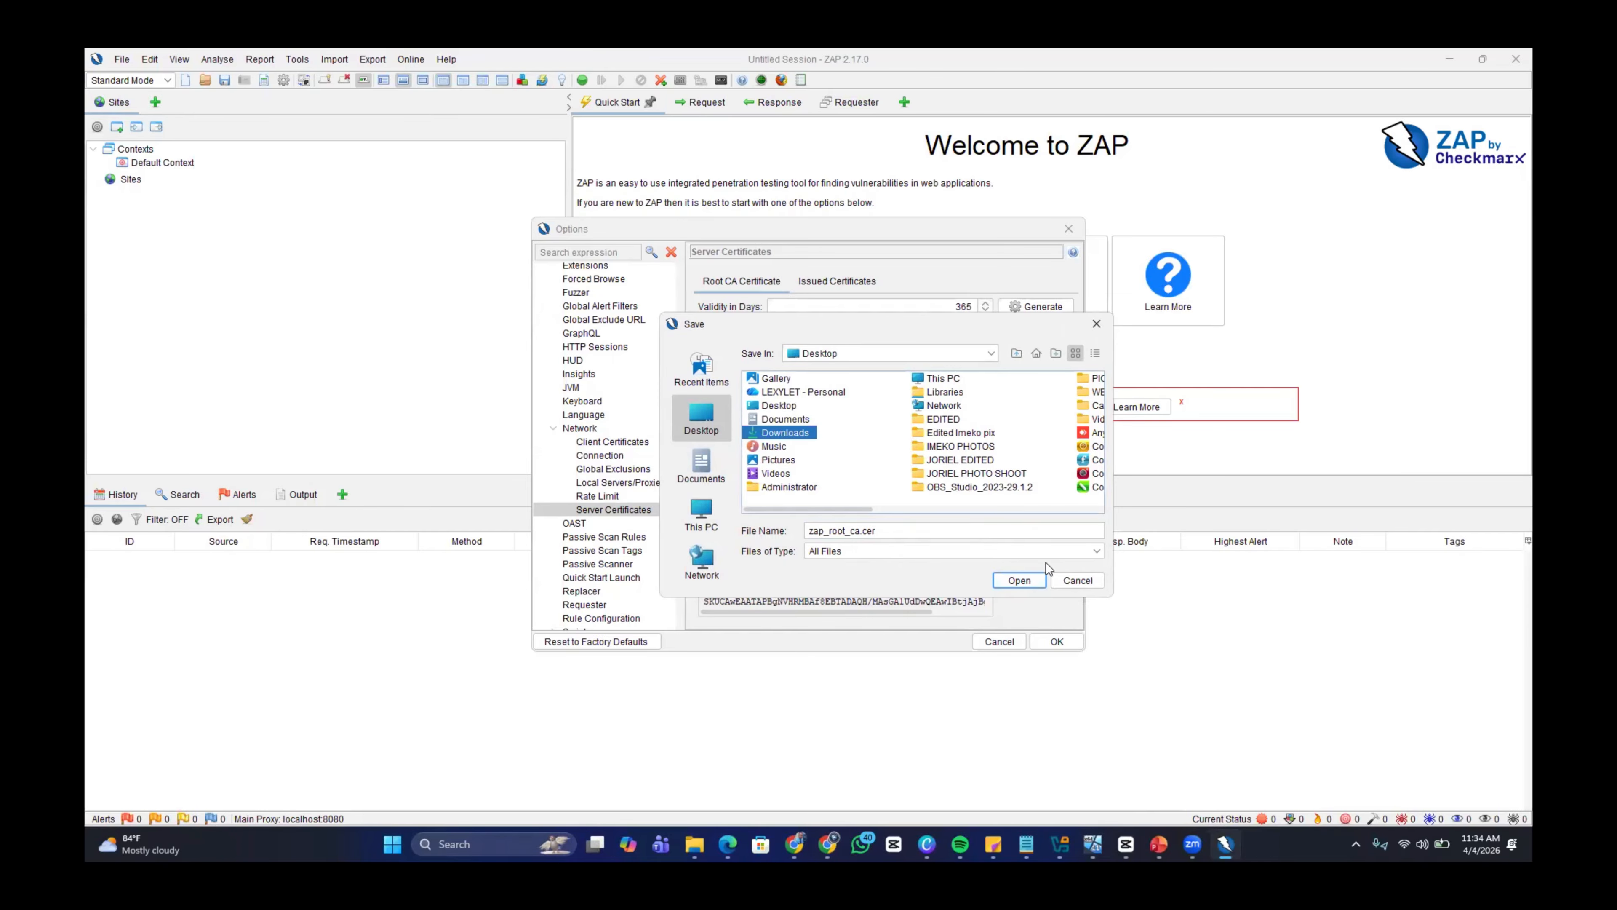
click(1030, 584)
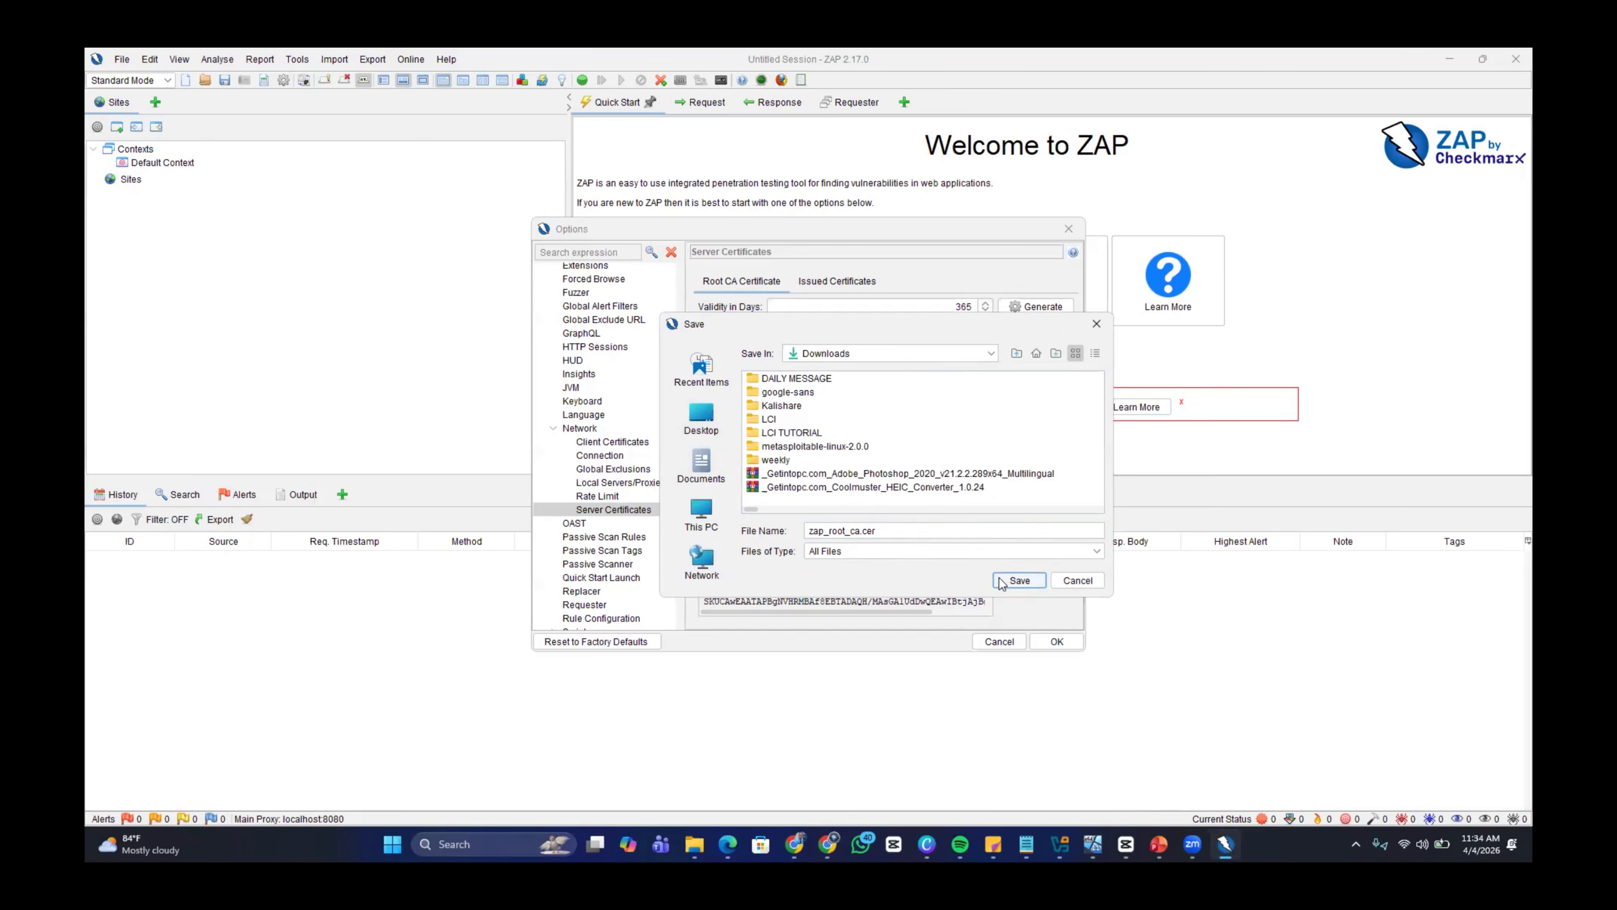
click(1019, 582)
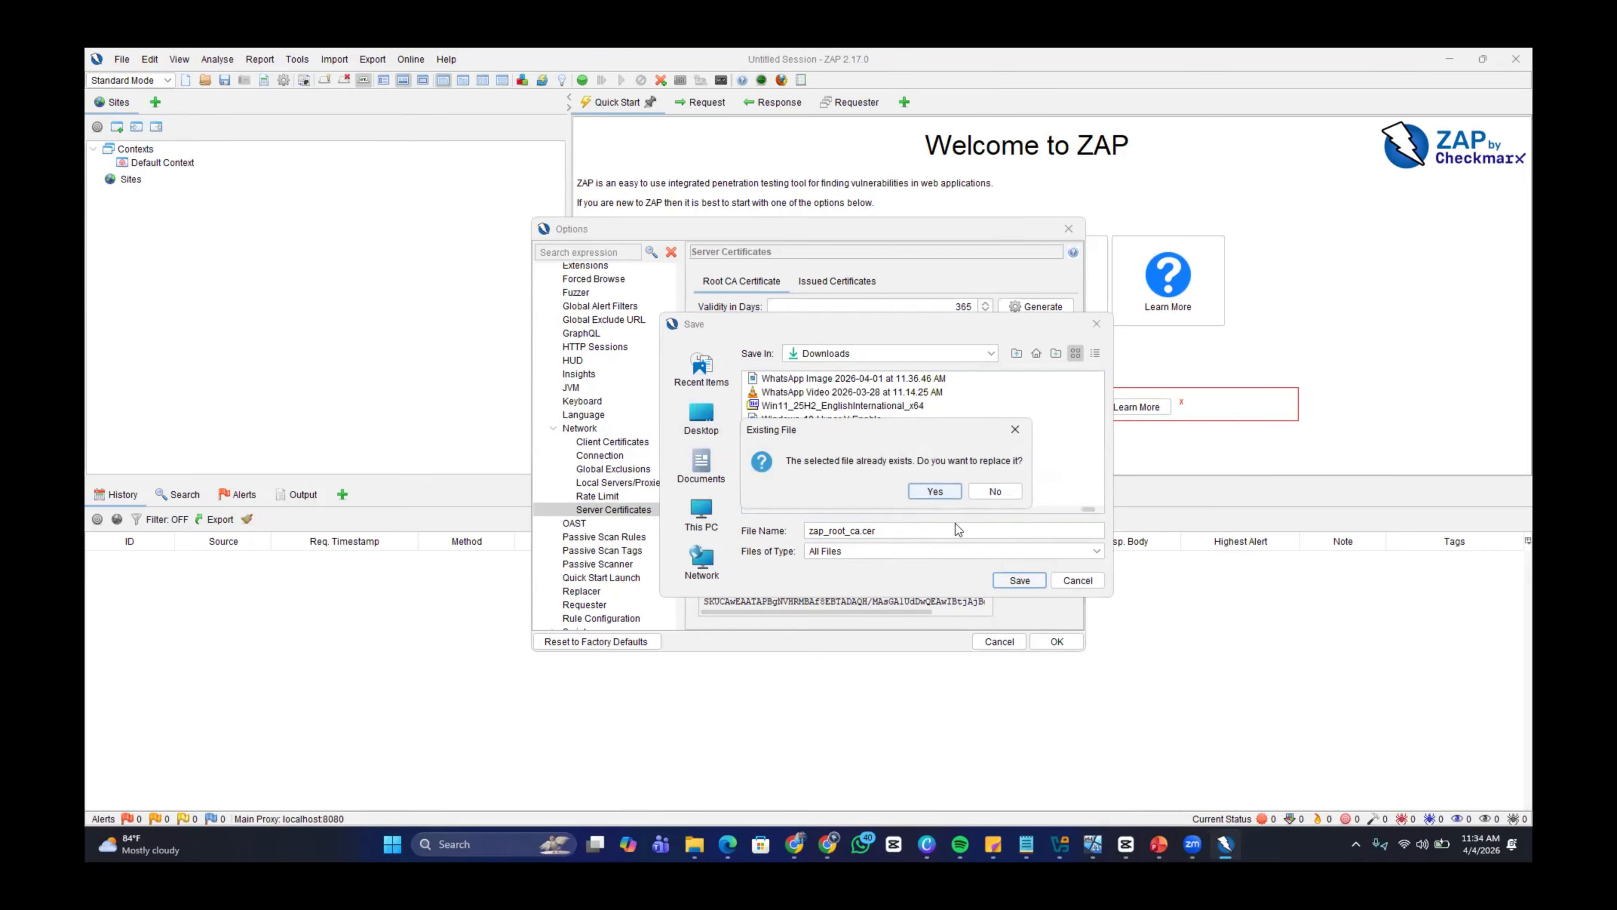
click(932, 494)
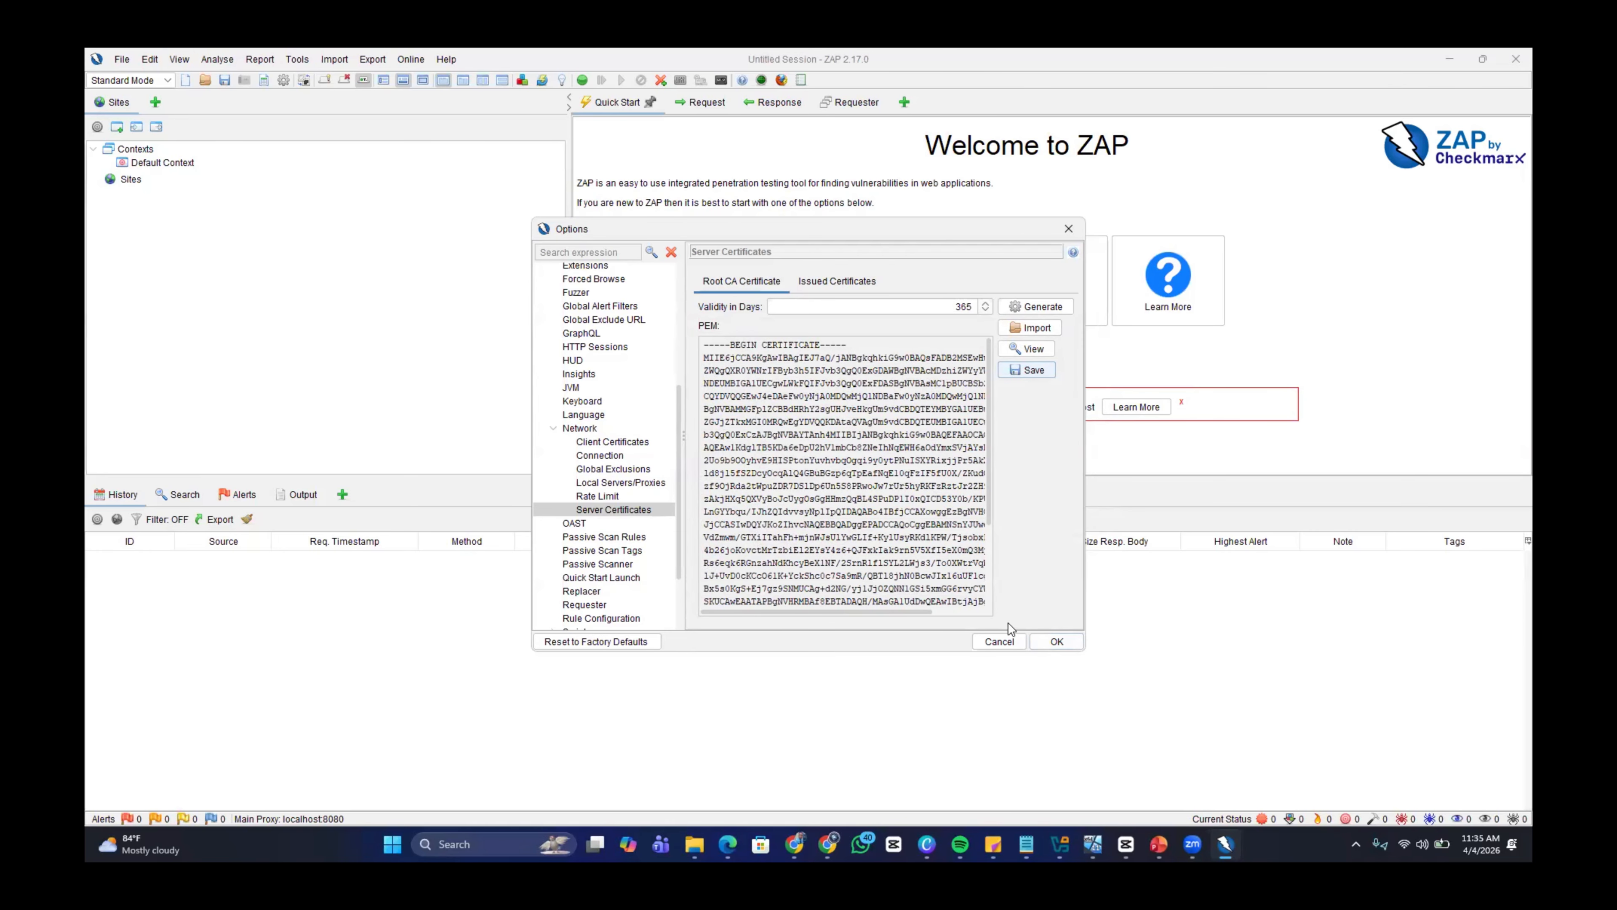
Accept ZAP's Network options and launch Firefox
click(1052, 642)
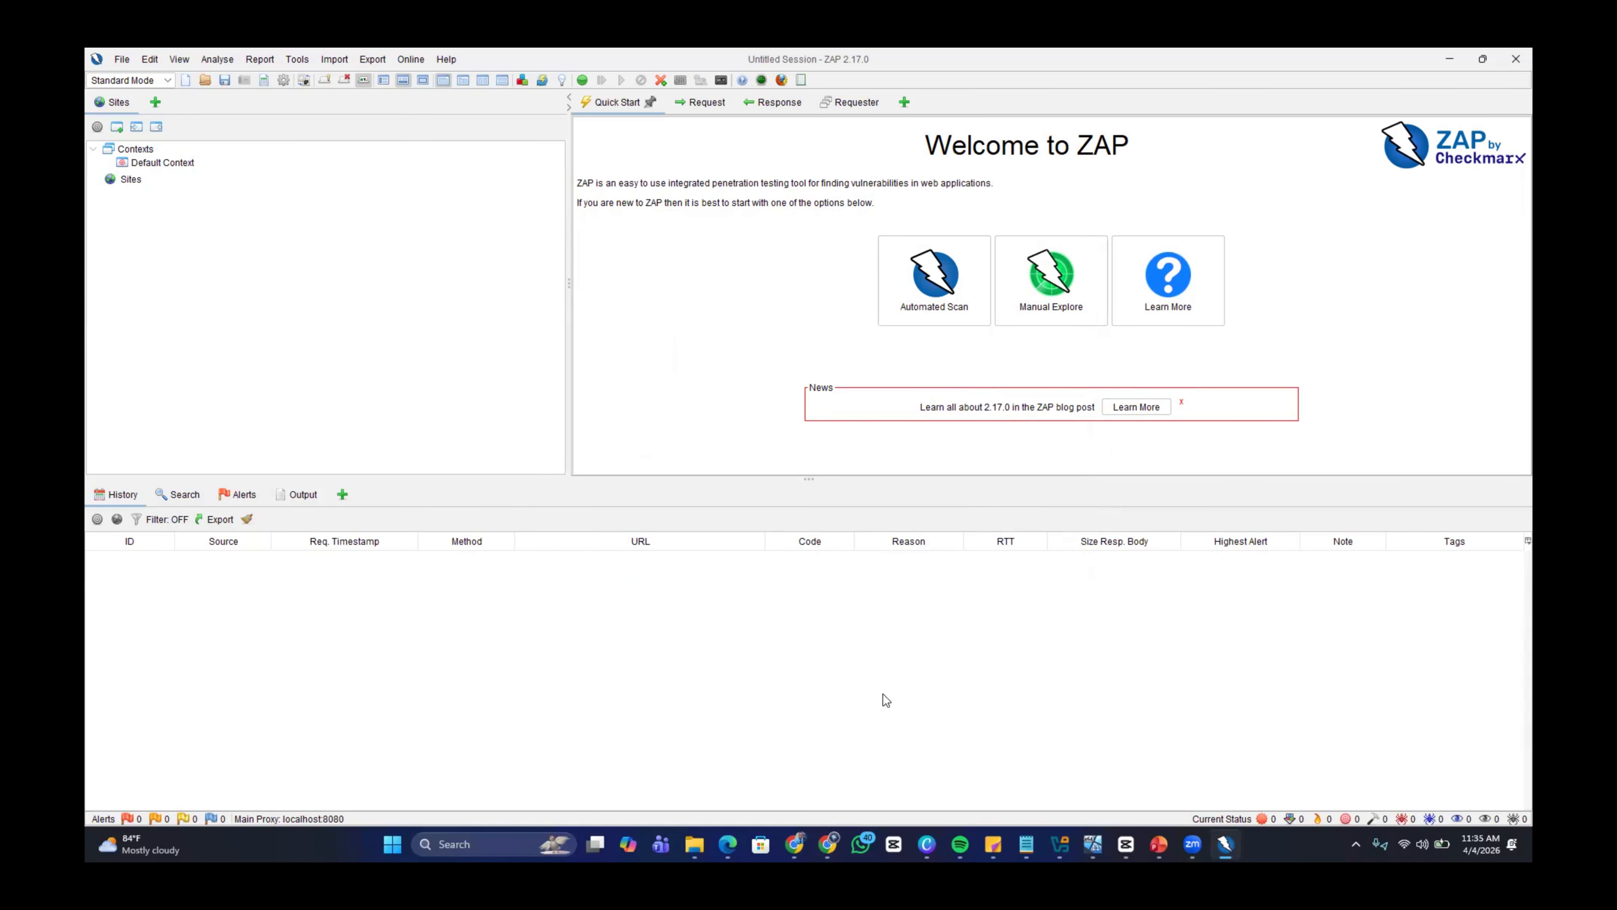
key(super)
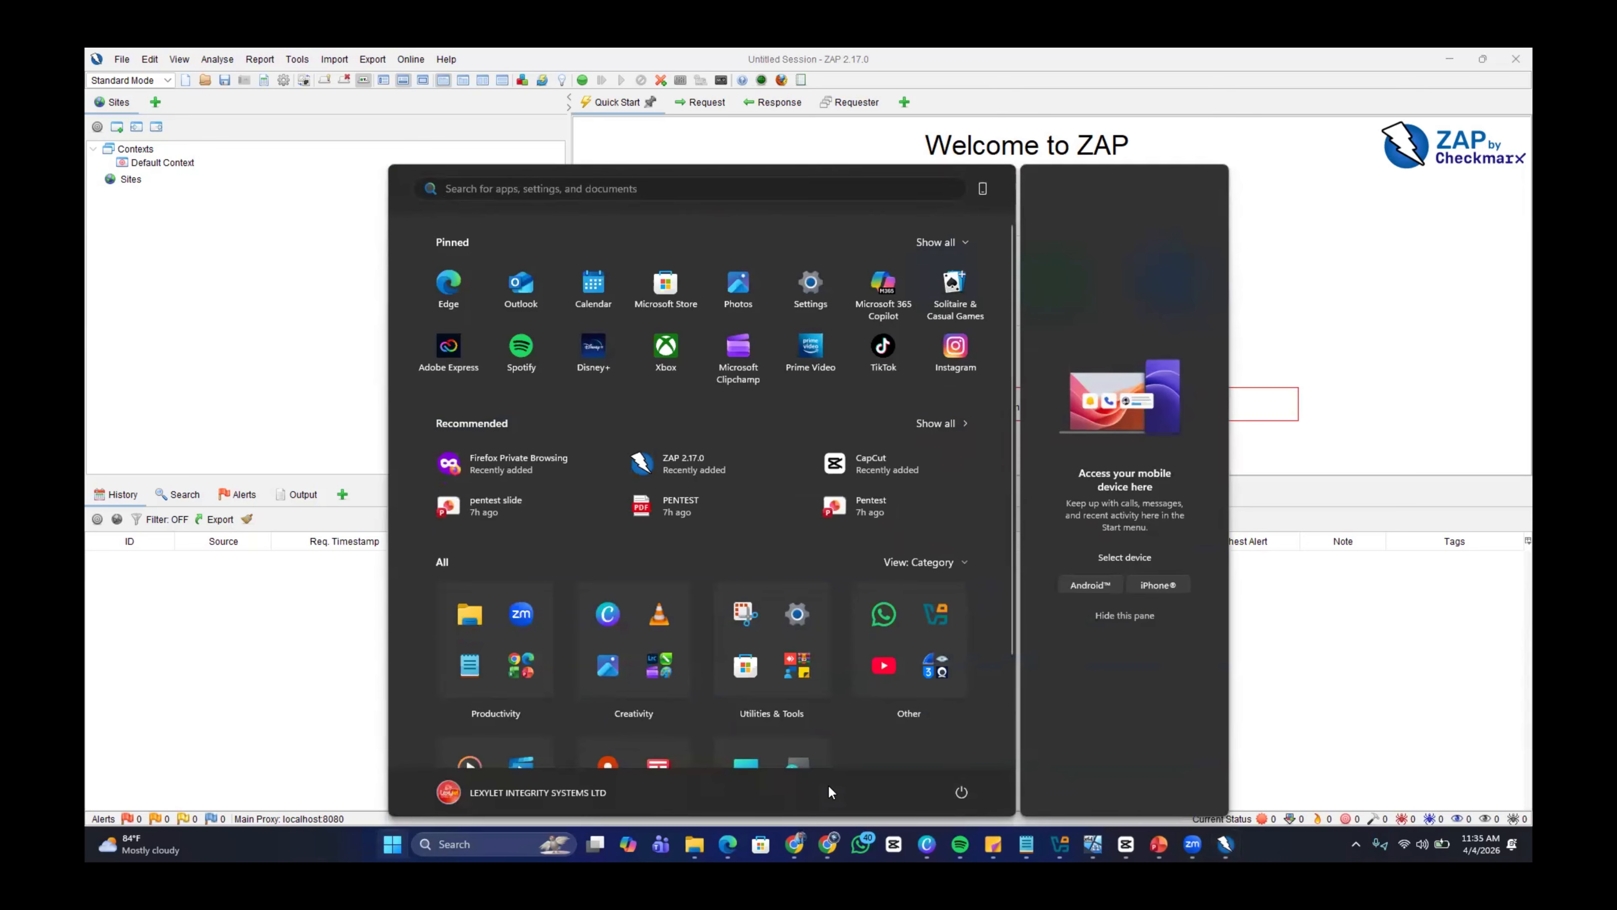
text(firefox)
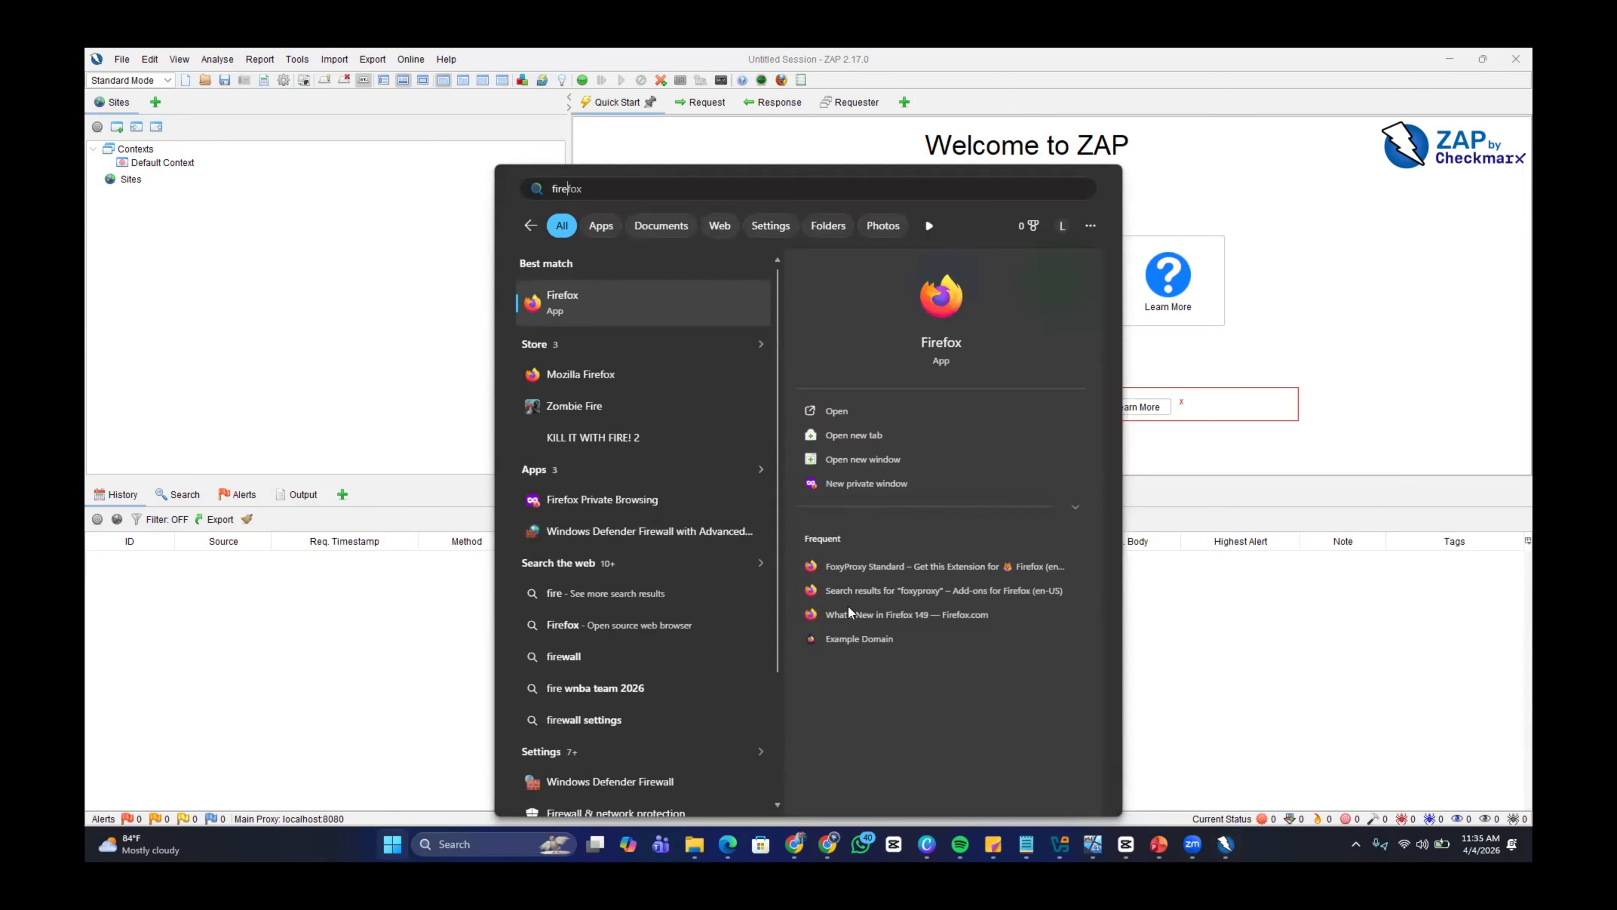
click(722, 308)
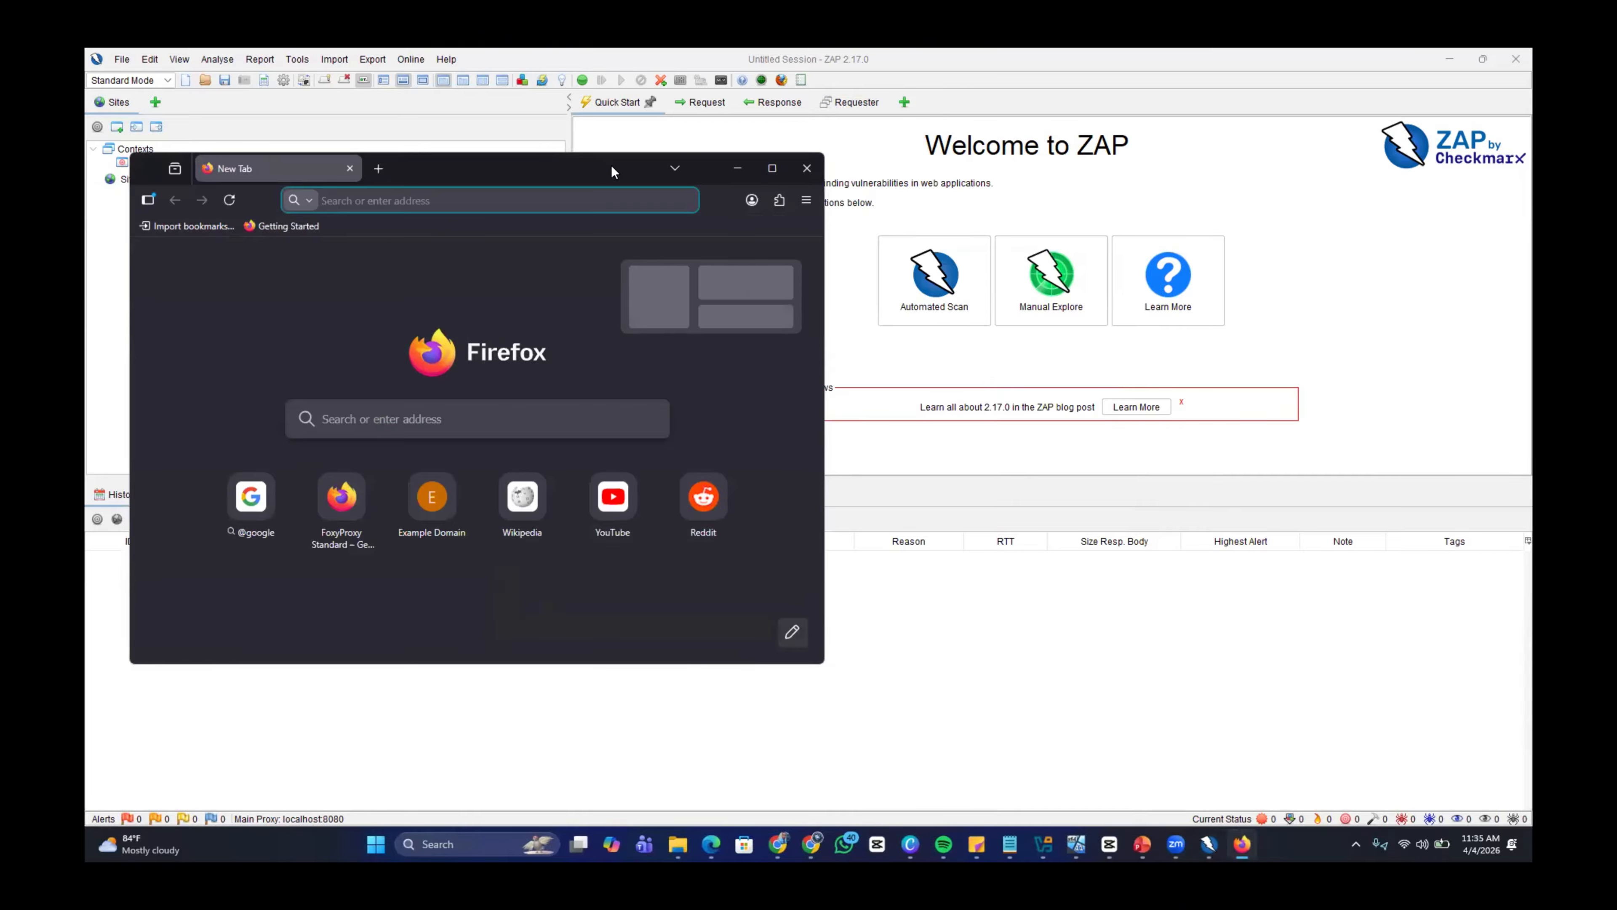
Decline making Firefox the primary browser, and enlarge and reposition its window over ZAP
drag(611, 166, 1160, 165)
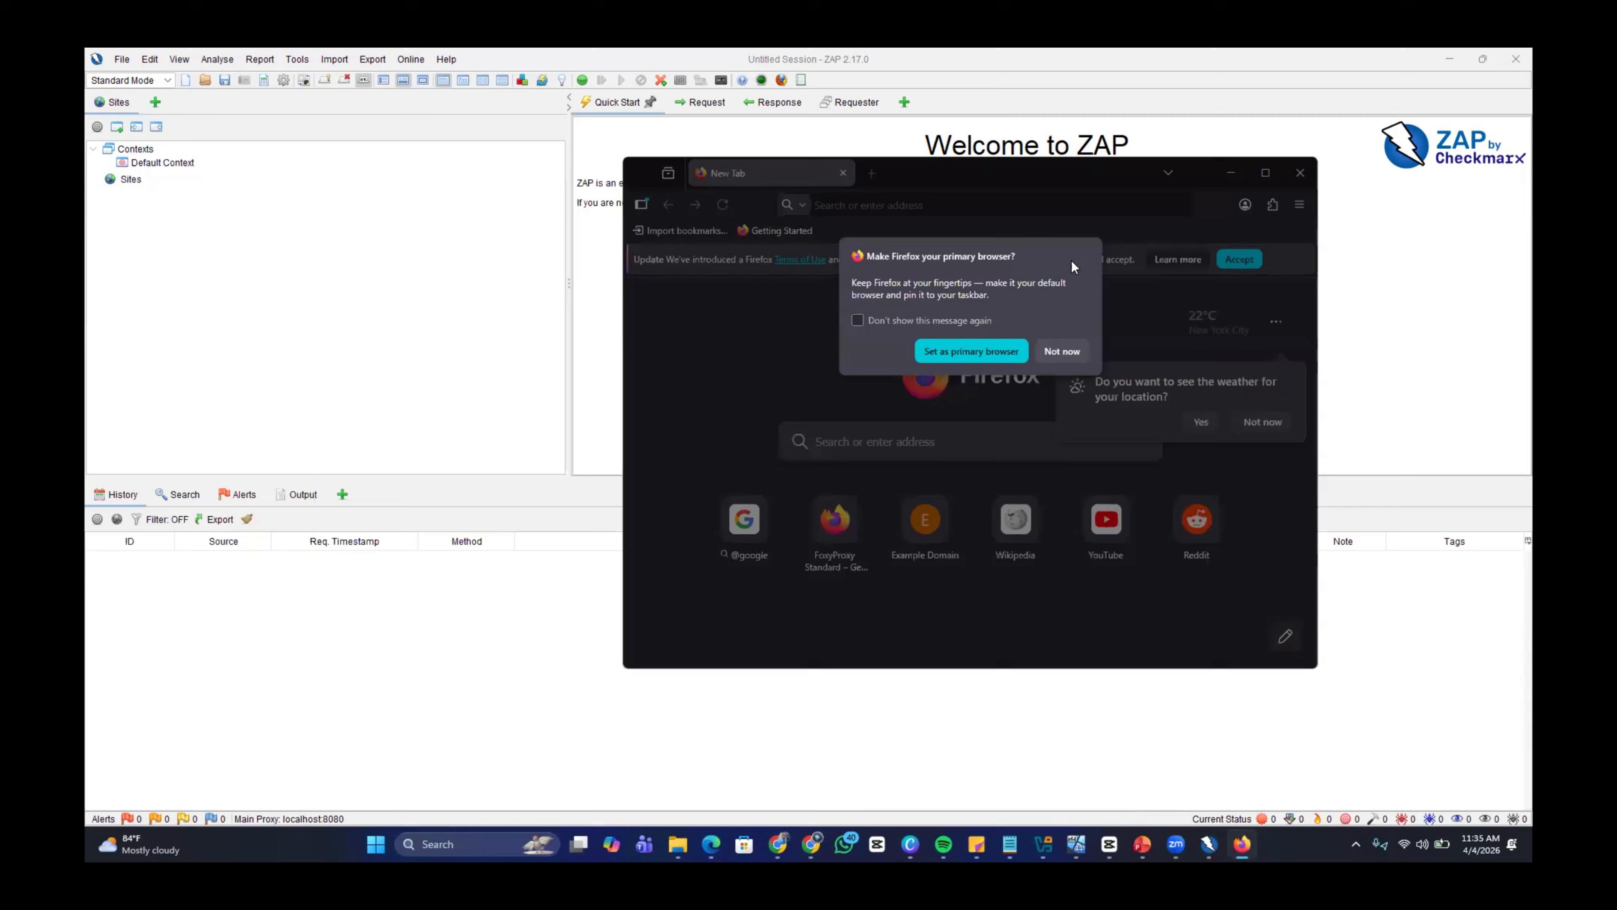
click(1072, 352)
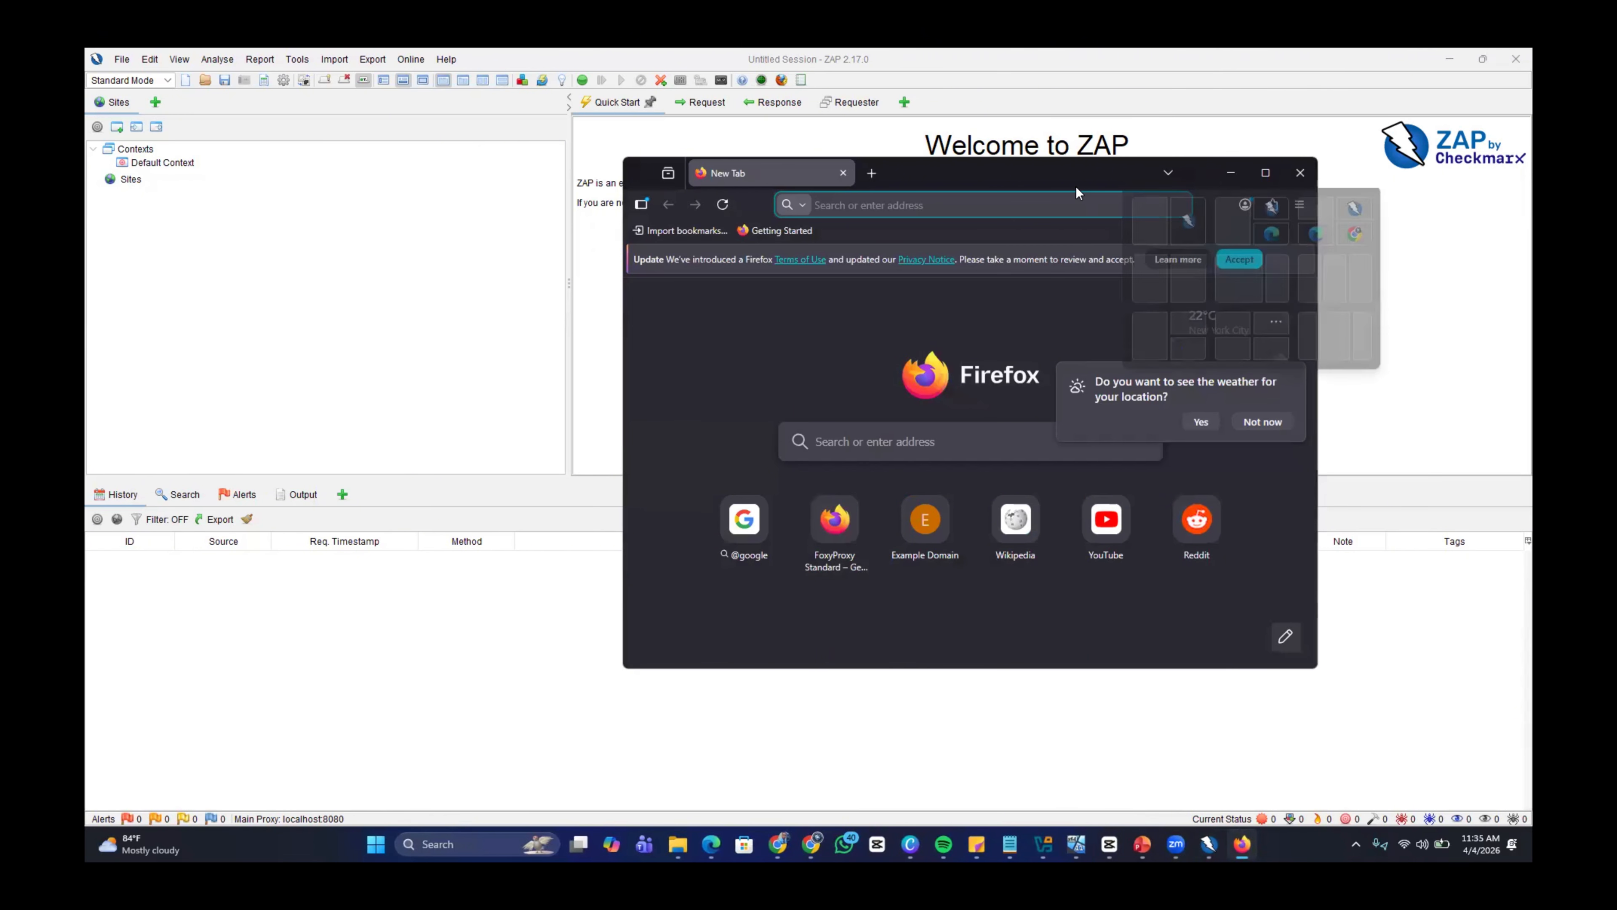
drag(1041, 179, 1034, 178)
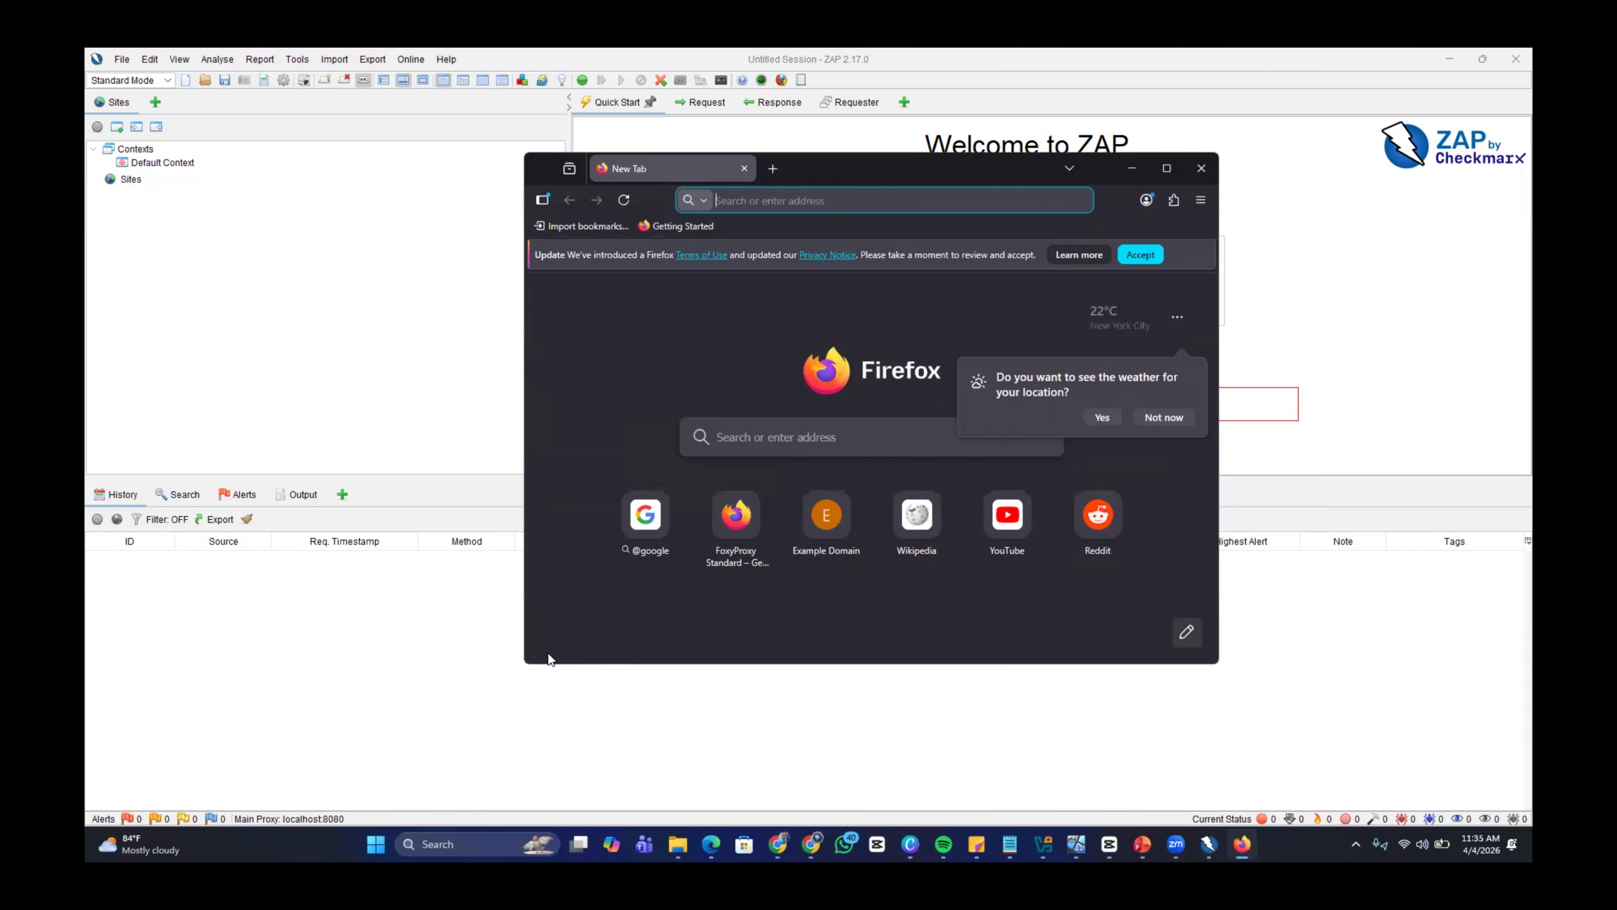
drag(532, 664, 542, 783)
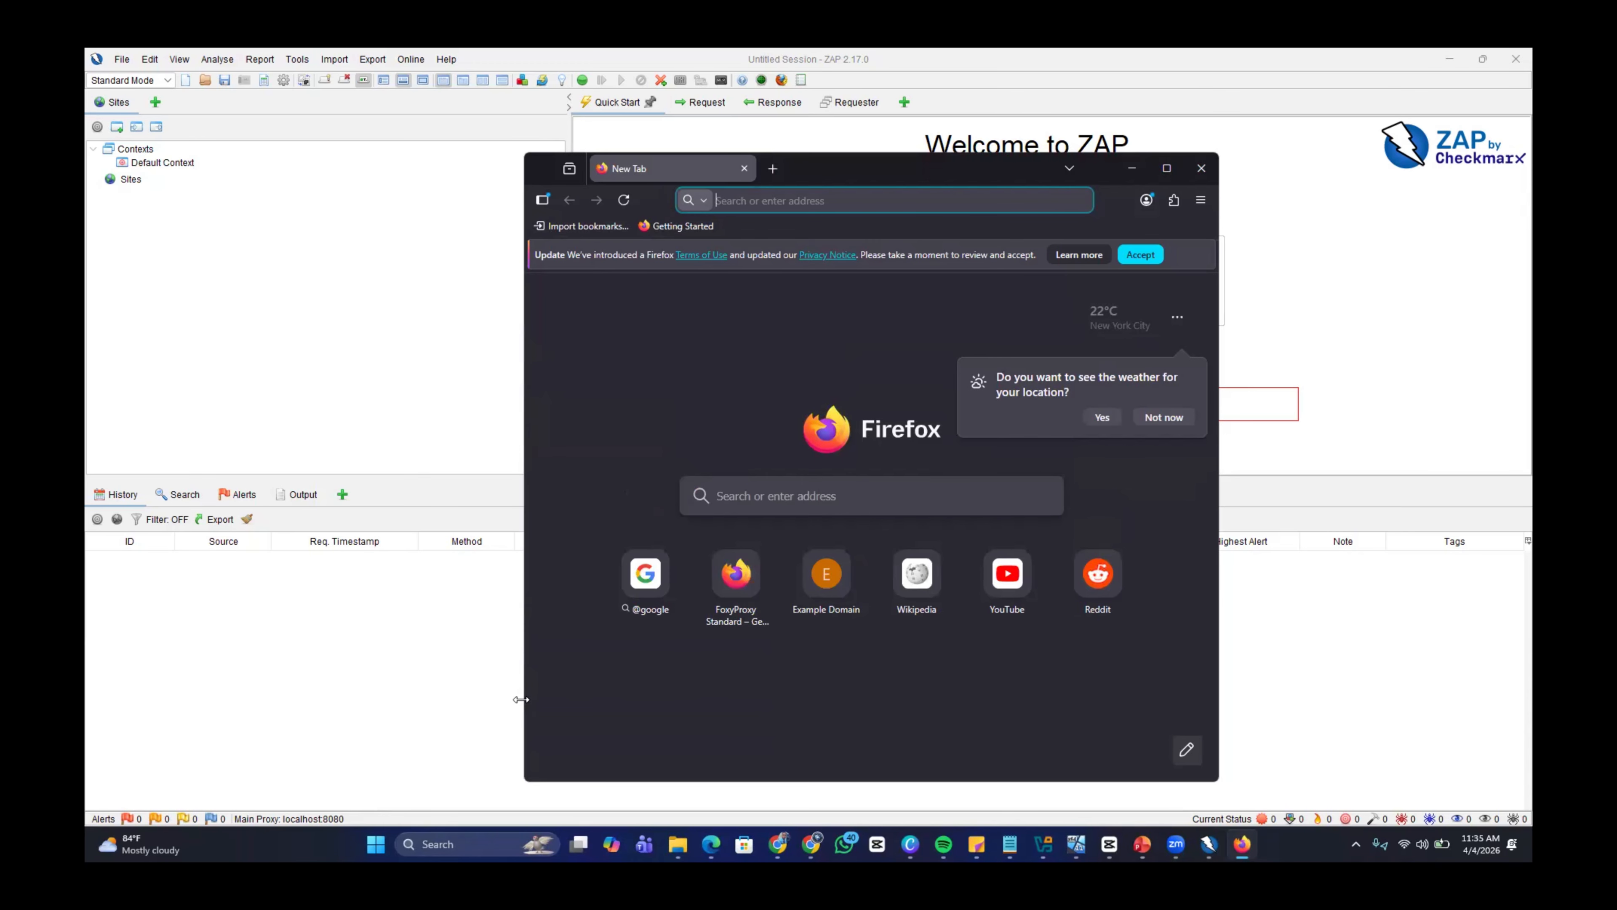
drag(521, 698, 257, 675)
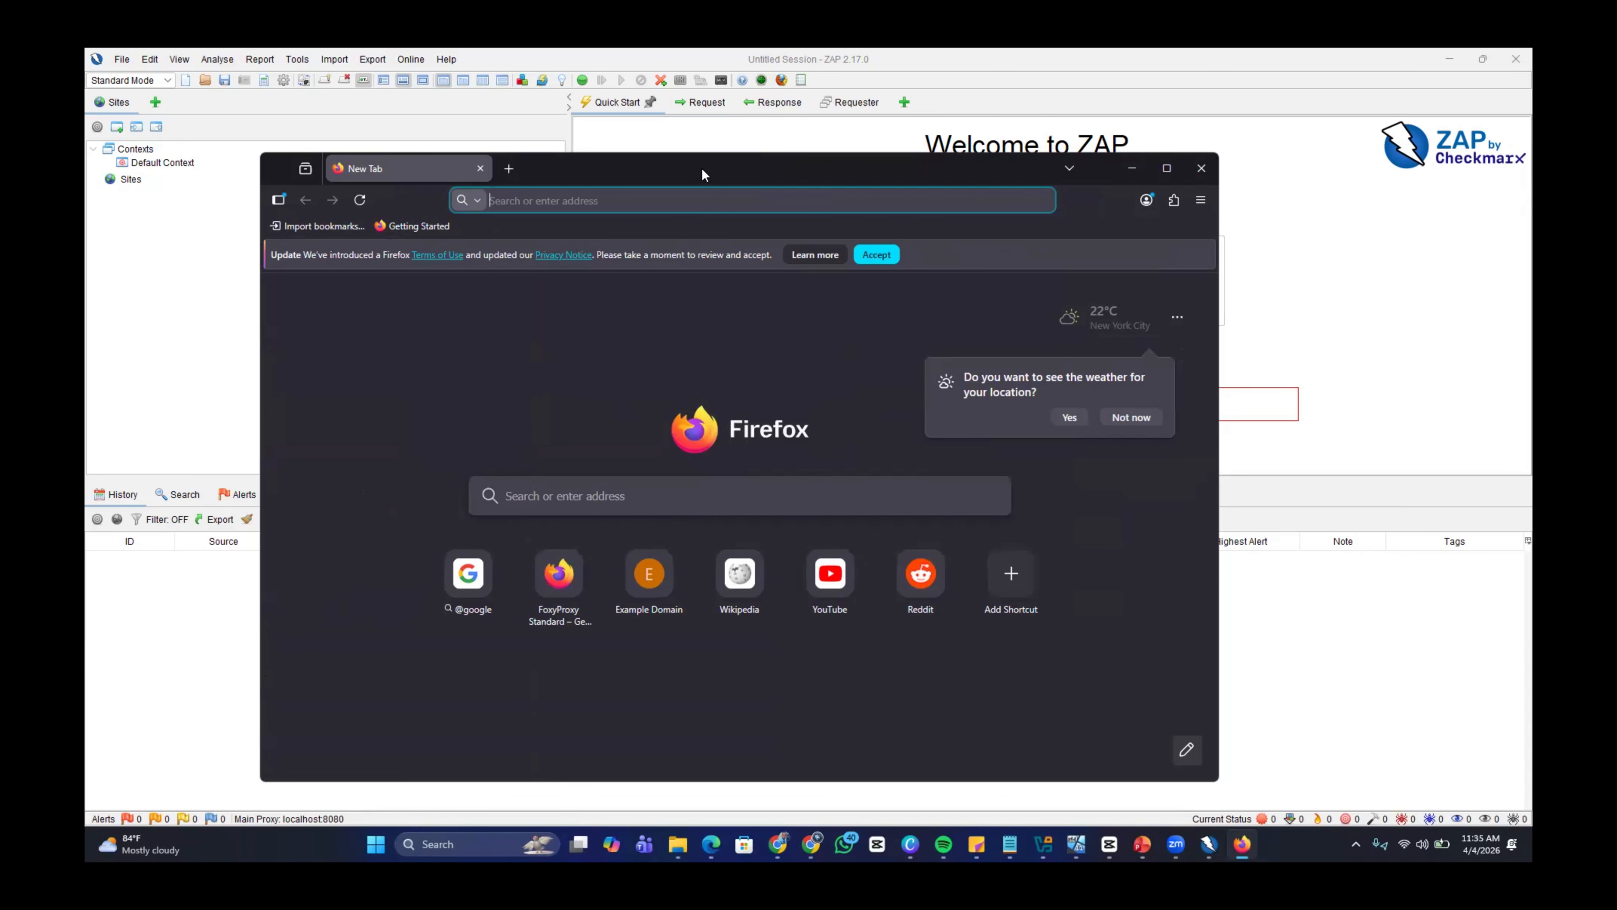
drag(701, 168, 801, 199)
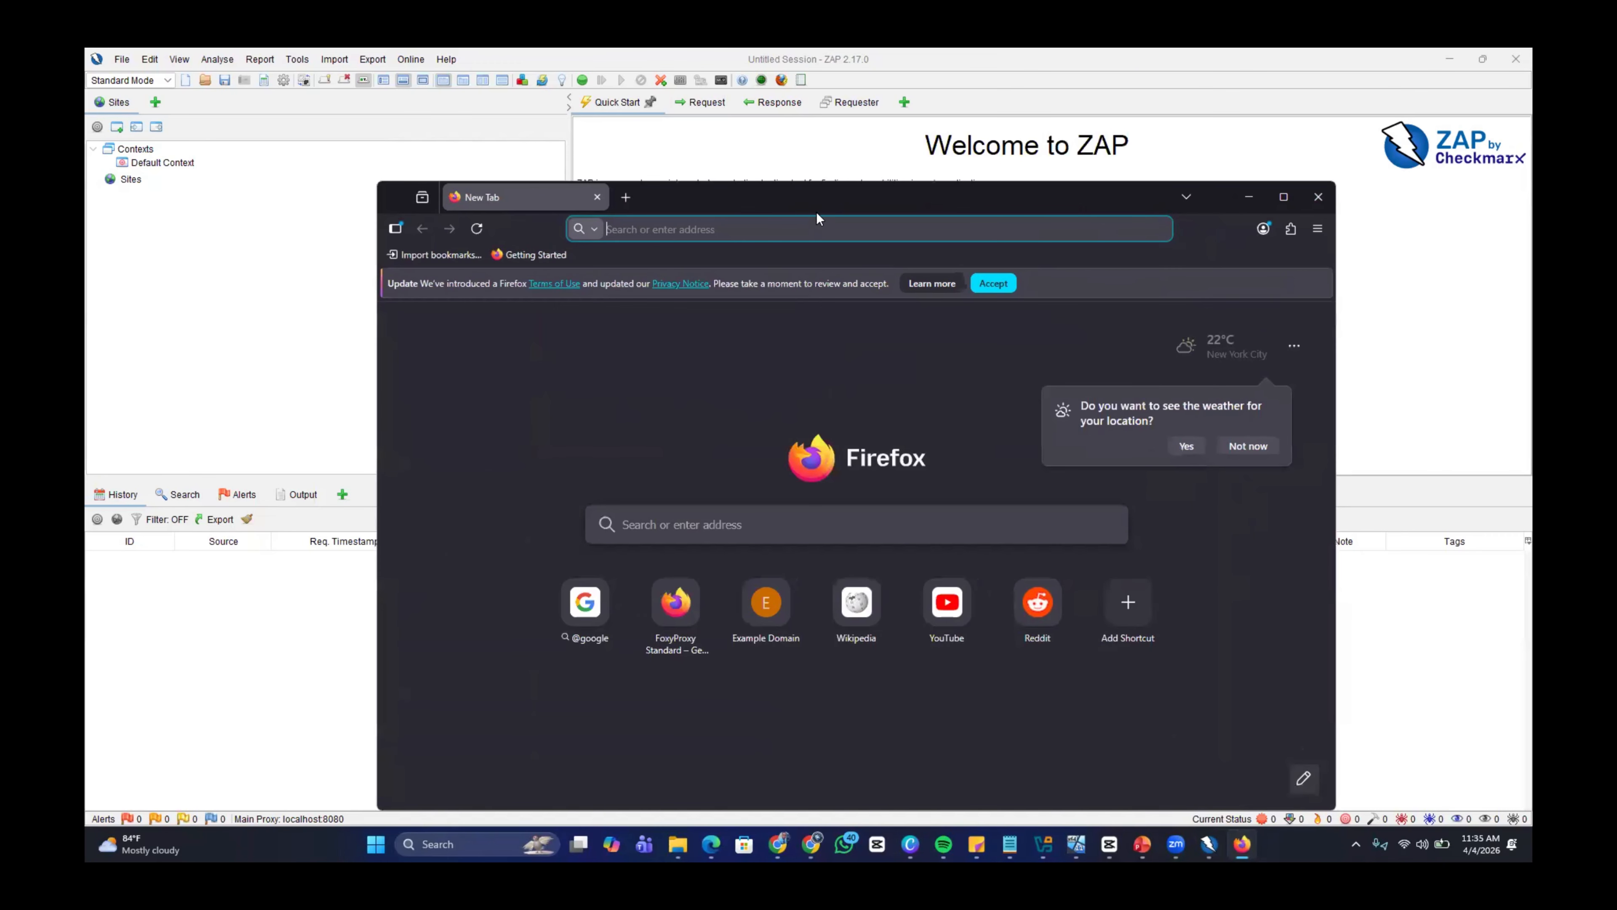
click(780, 81)
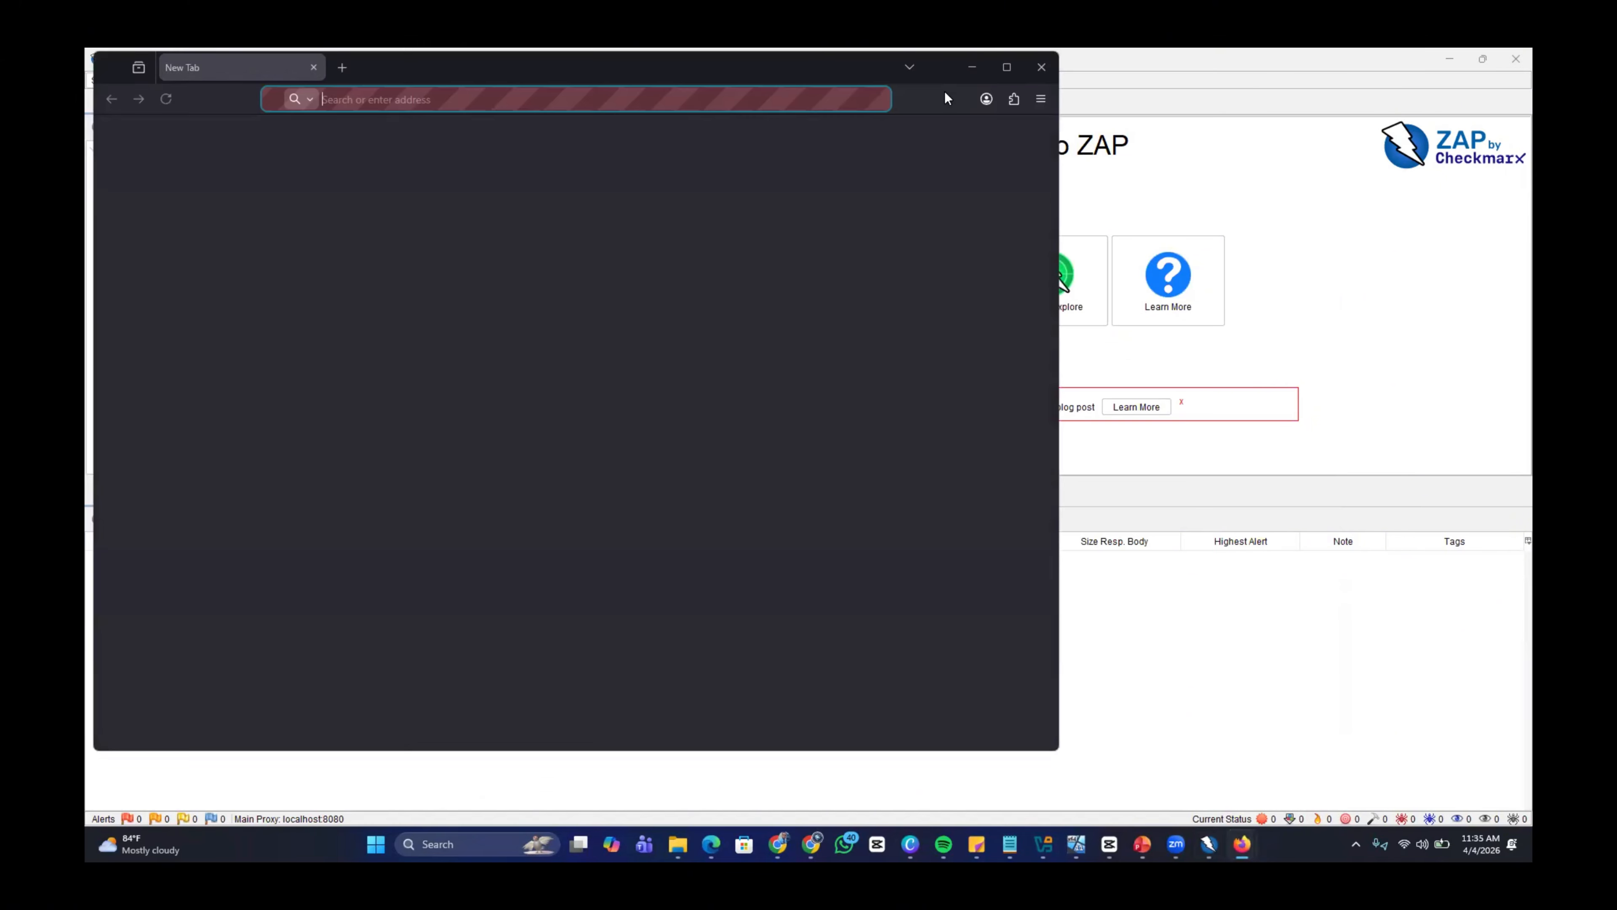
click(1040, 63)
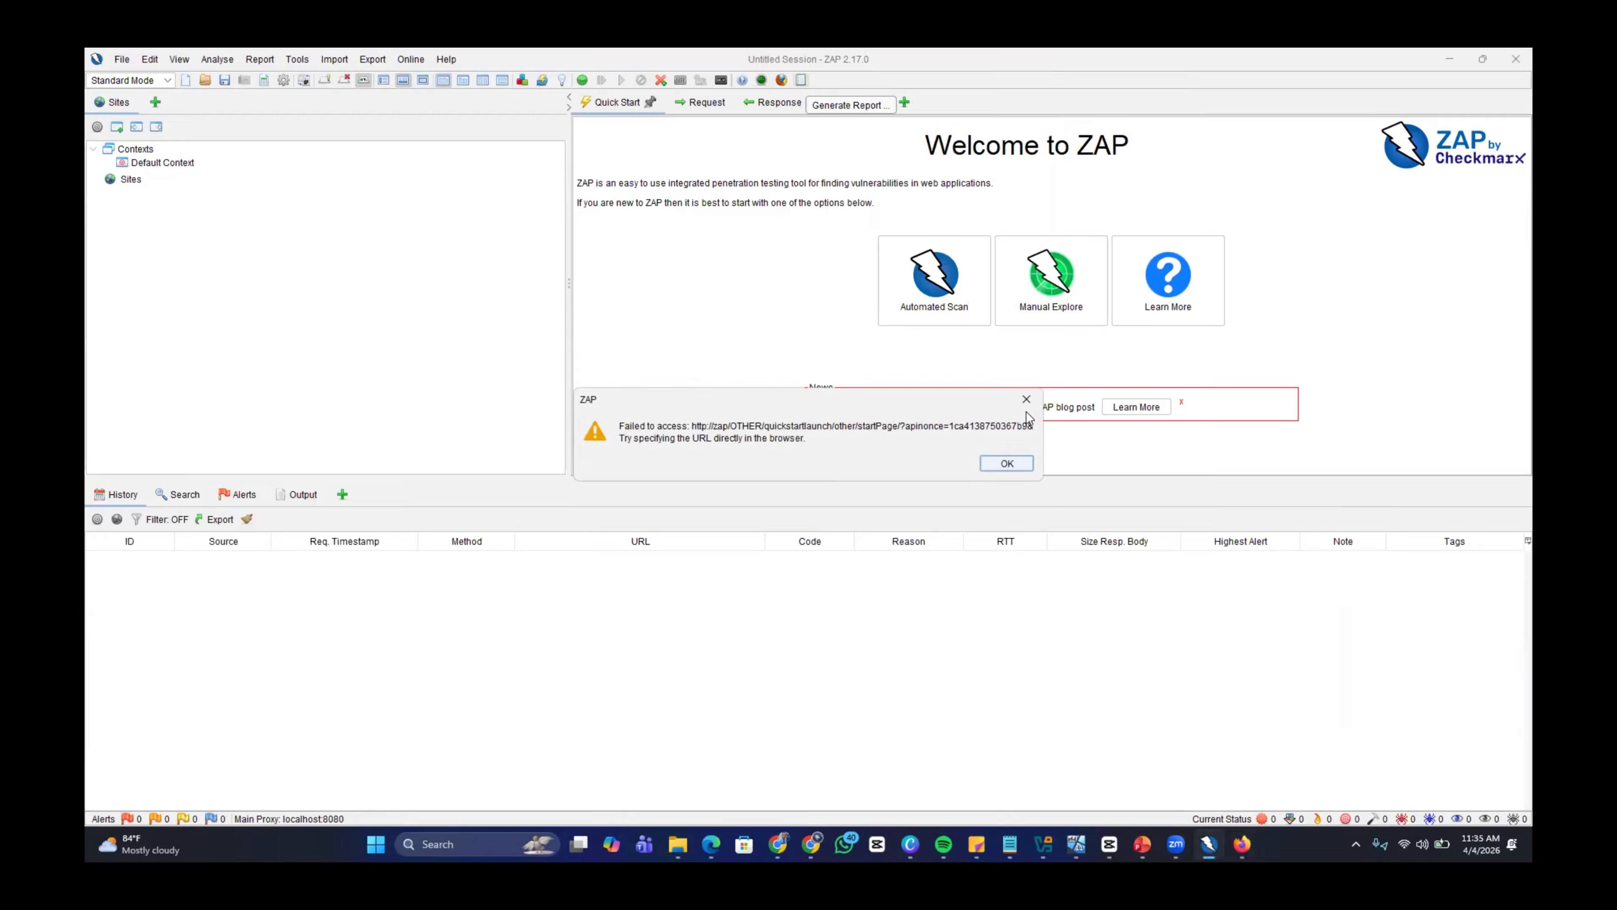
click(1026, 409)
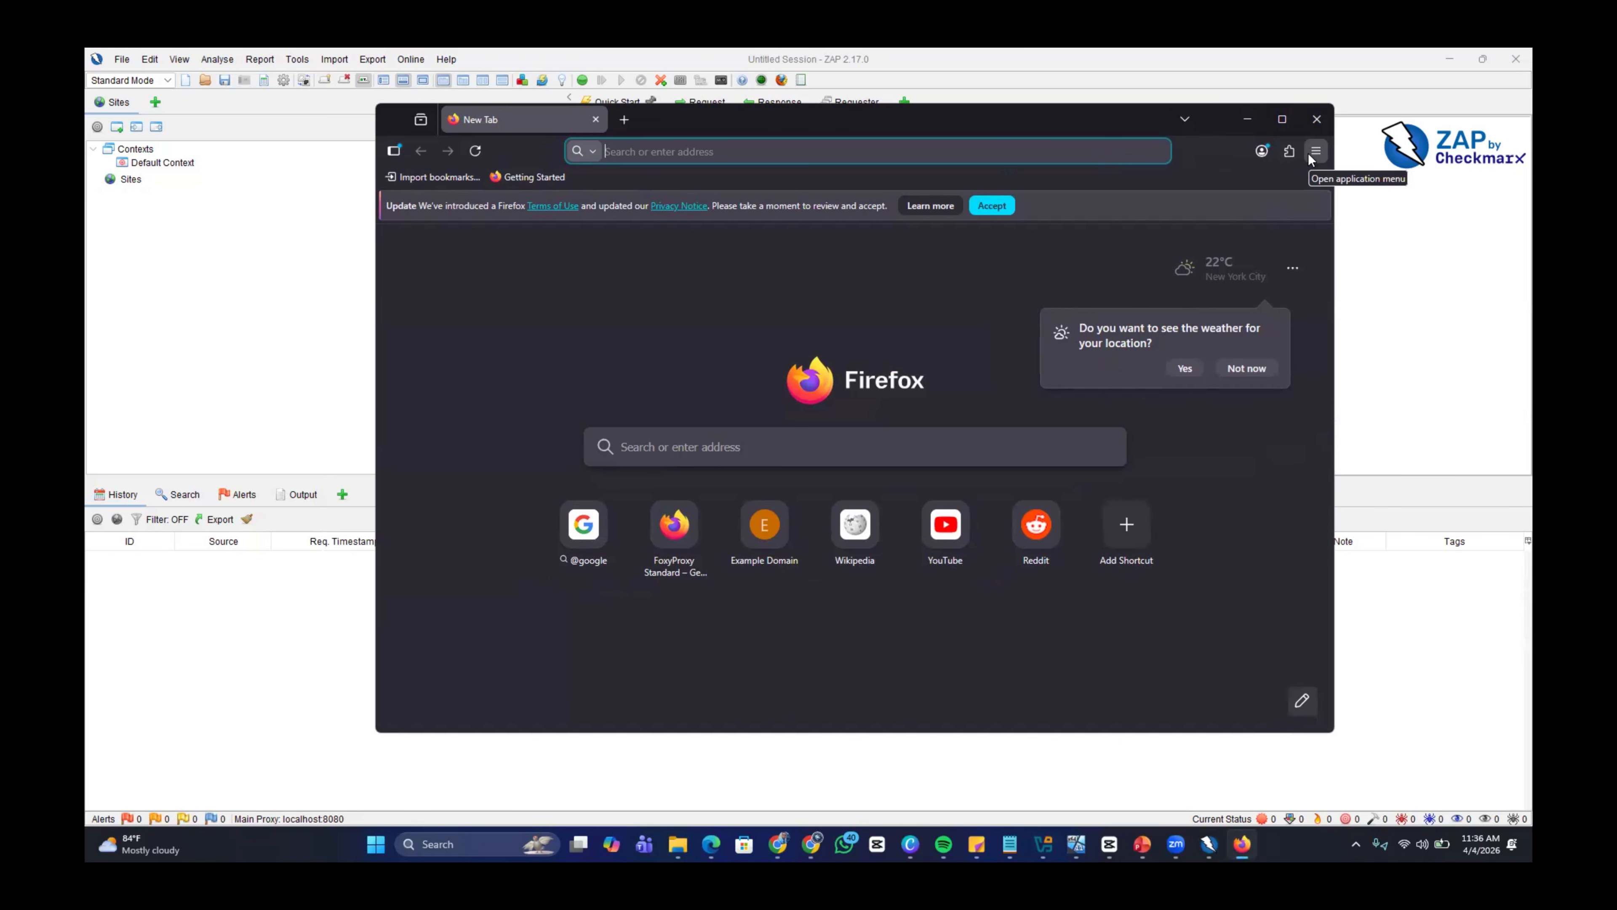
Open Firefox's Privacy & Security settings
click(1311, 153)
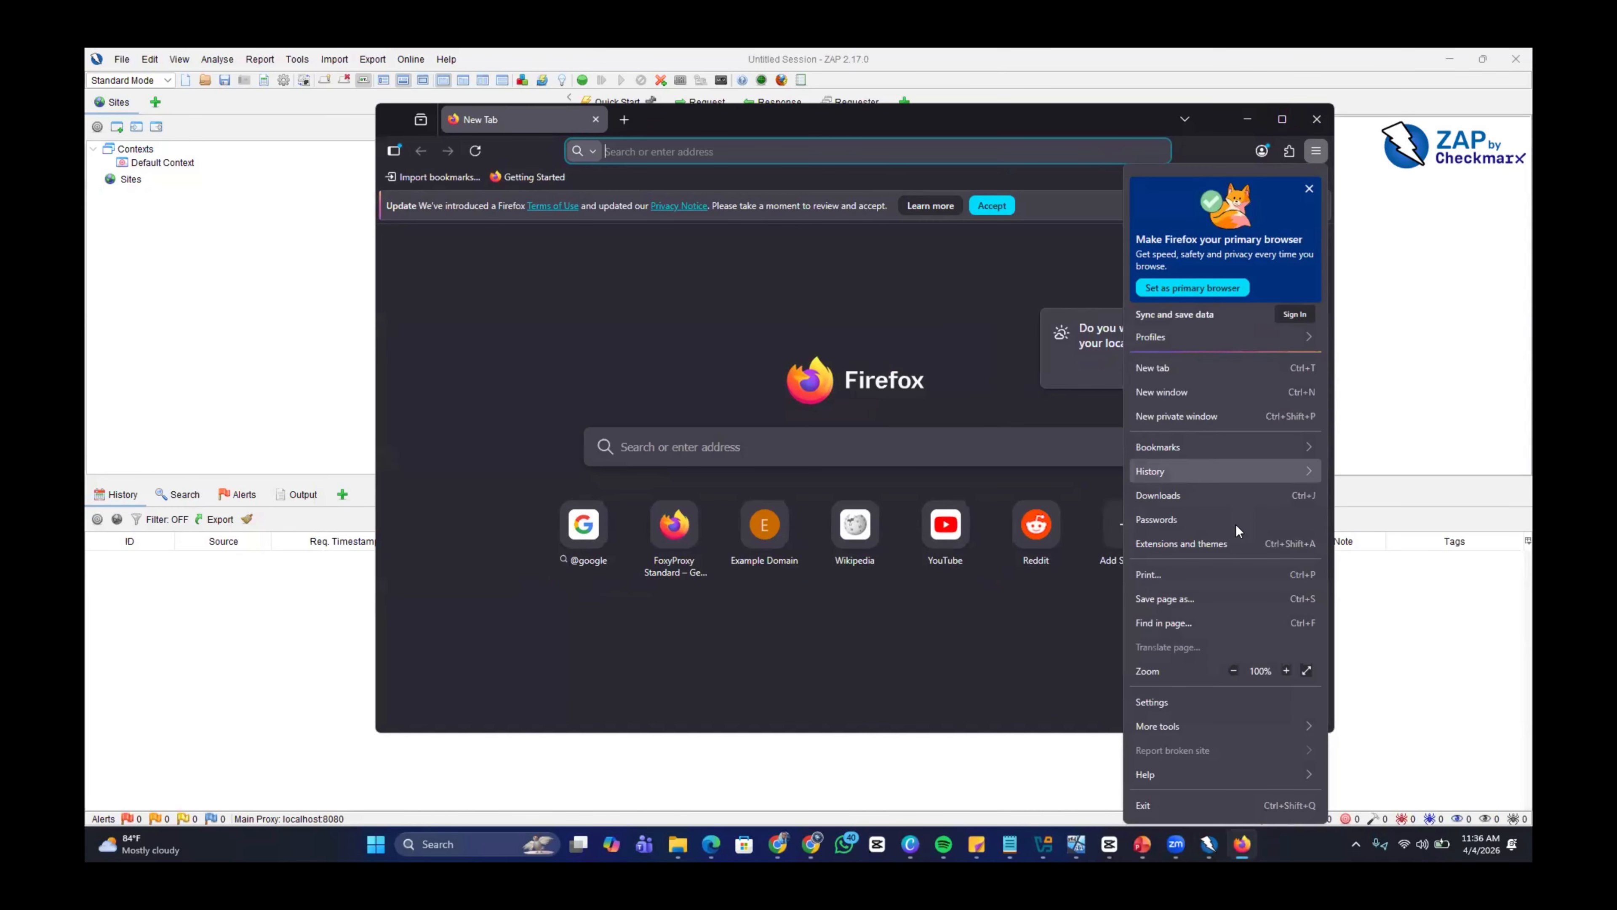
click(1152, 703)
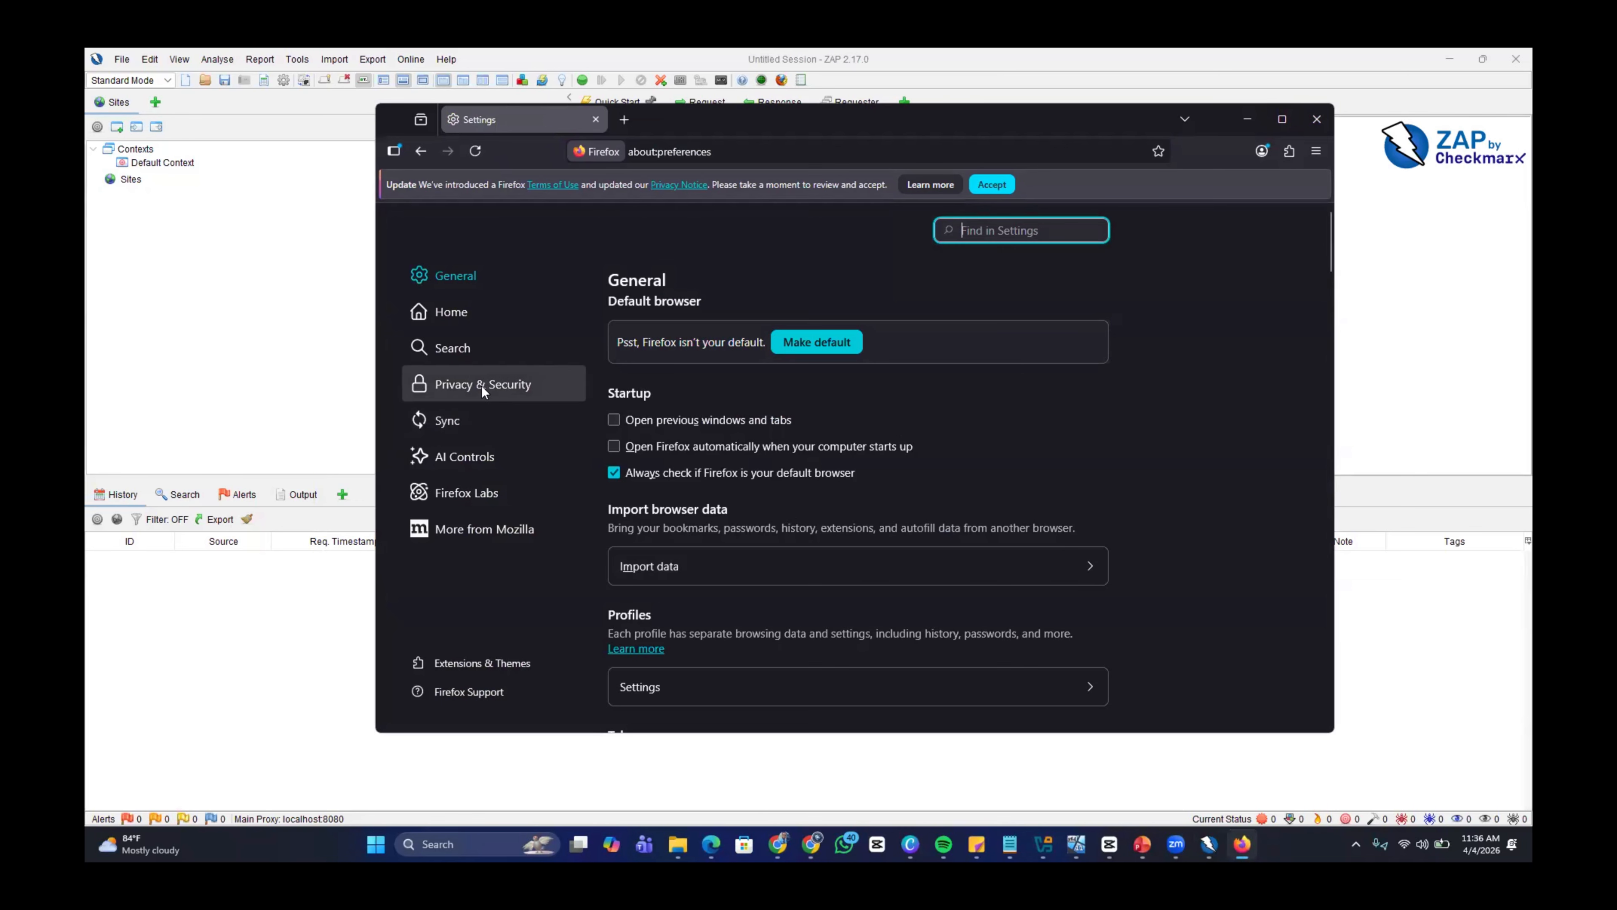
click(466, 386)
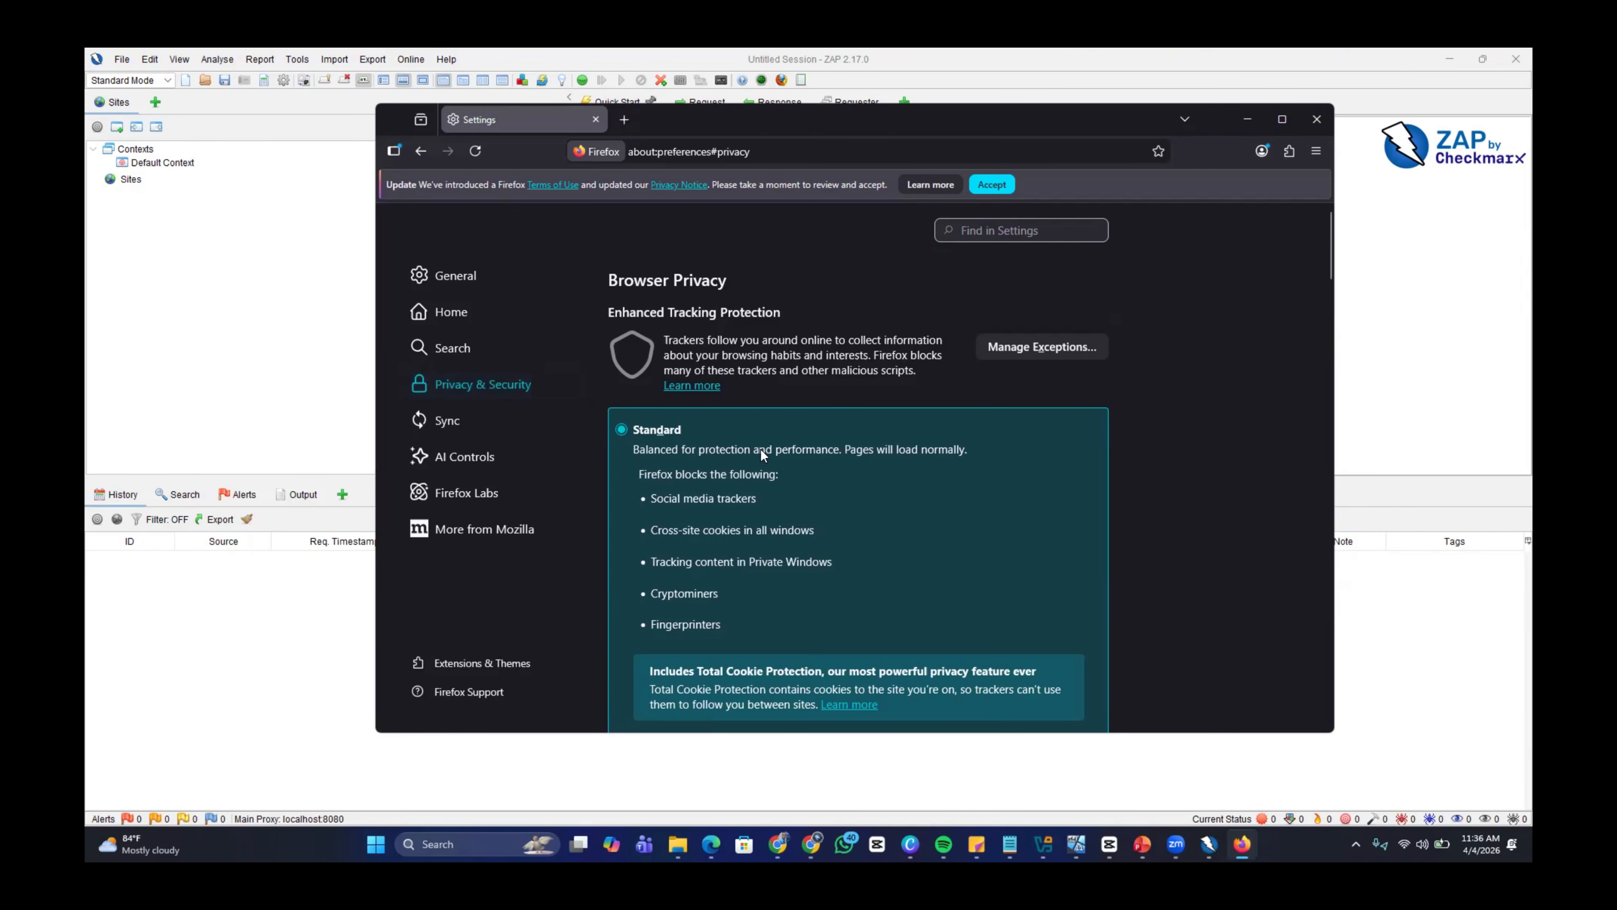
Find the Certificates section in the Privacy & Security settings and open the Certificate Manager
scroll(761, 450, down, 4)
scroll(761, 449, down, 10)
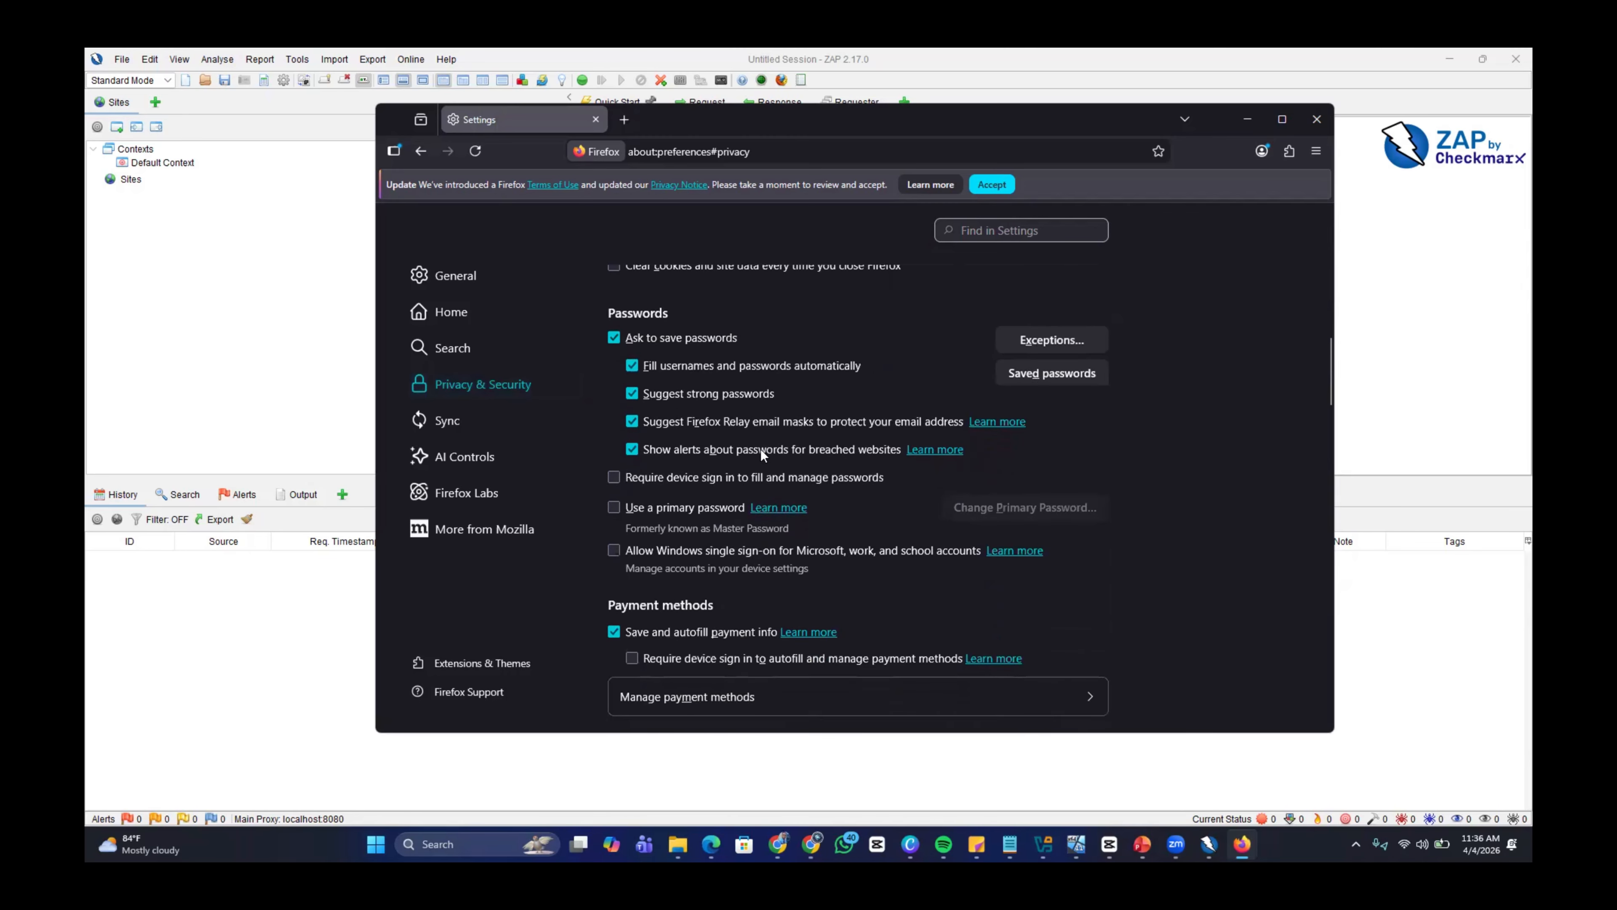
scroll(761, 453, down, 10)
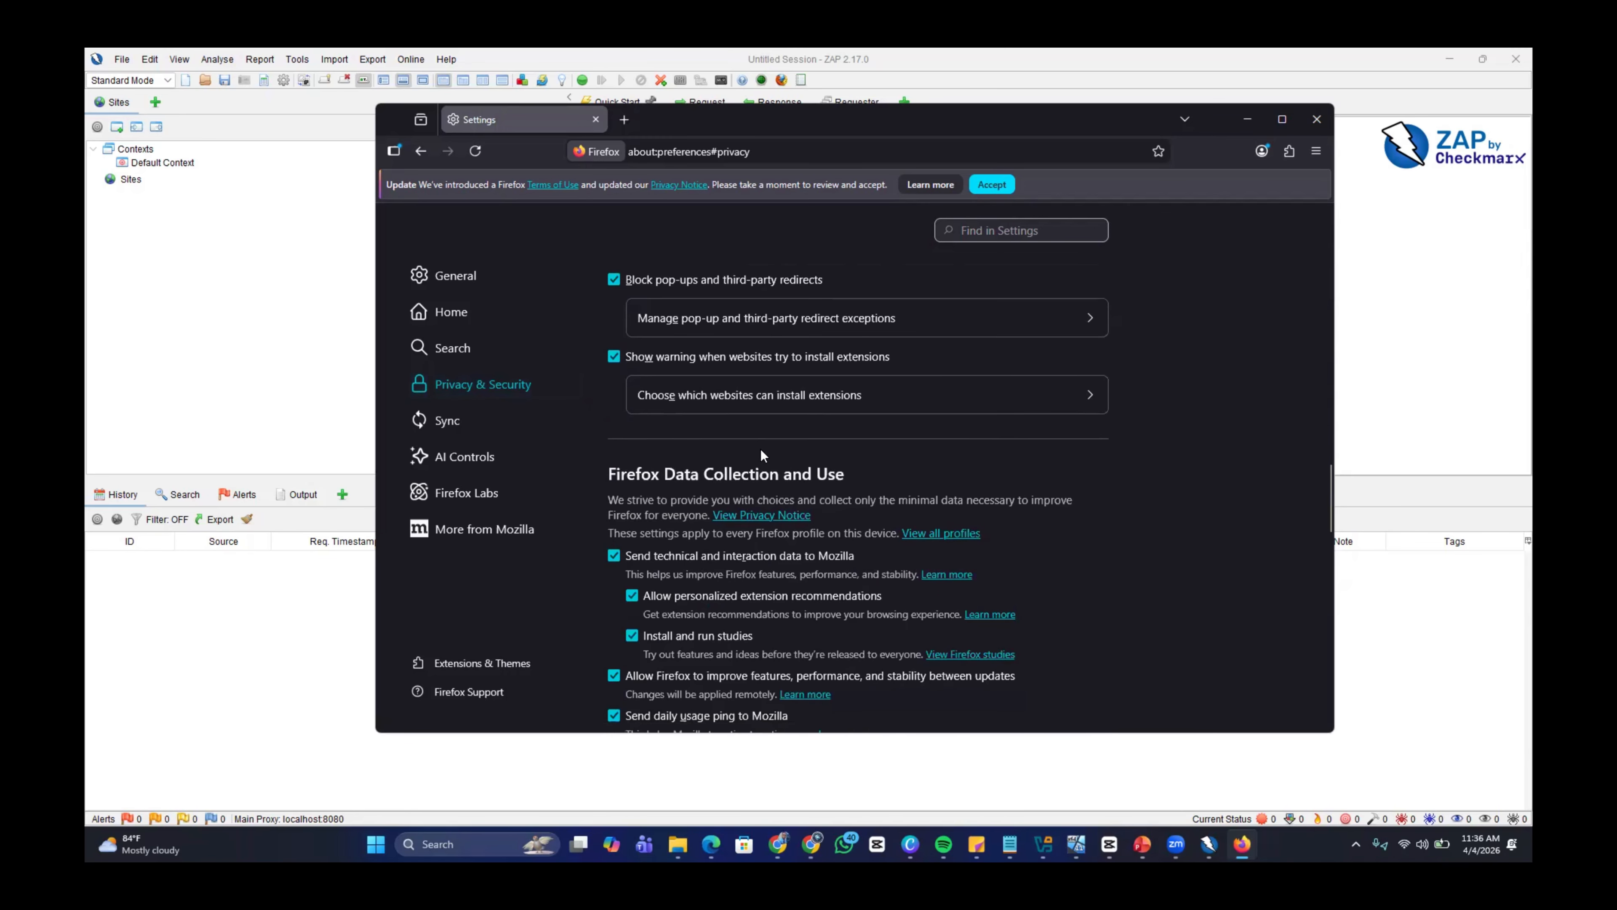
scroll(761, 449, down, 10)
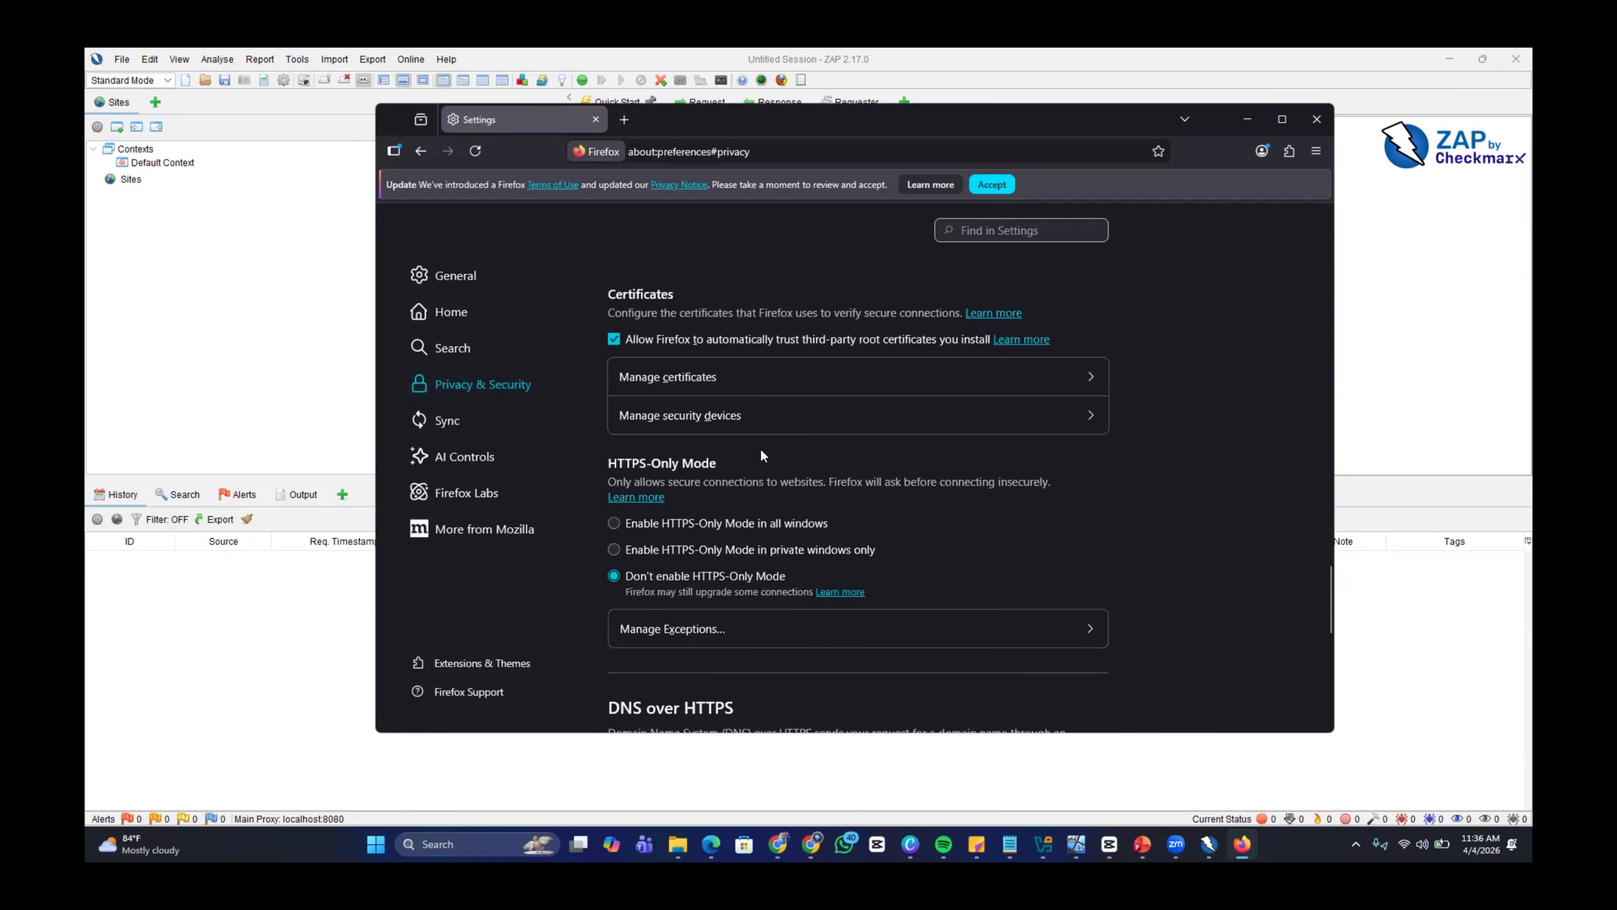
scroll(761, 449, up, 10)
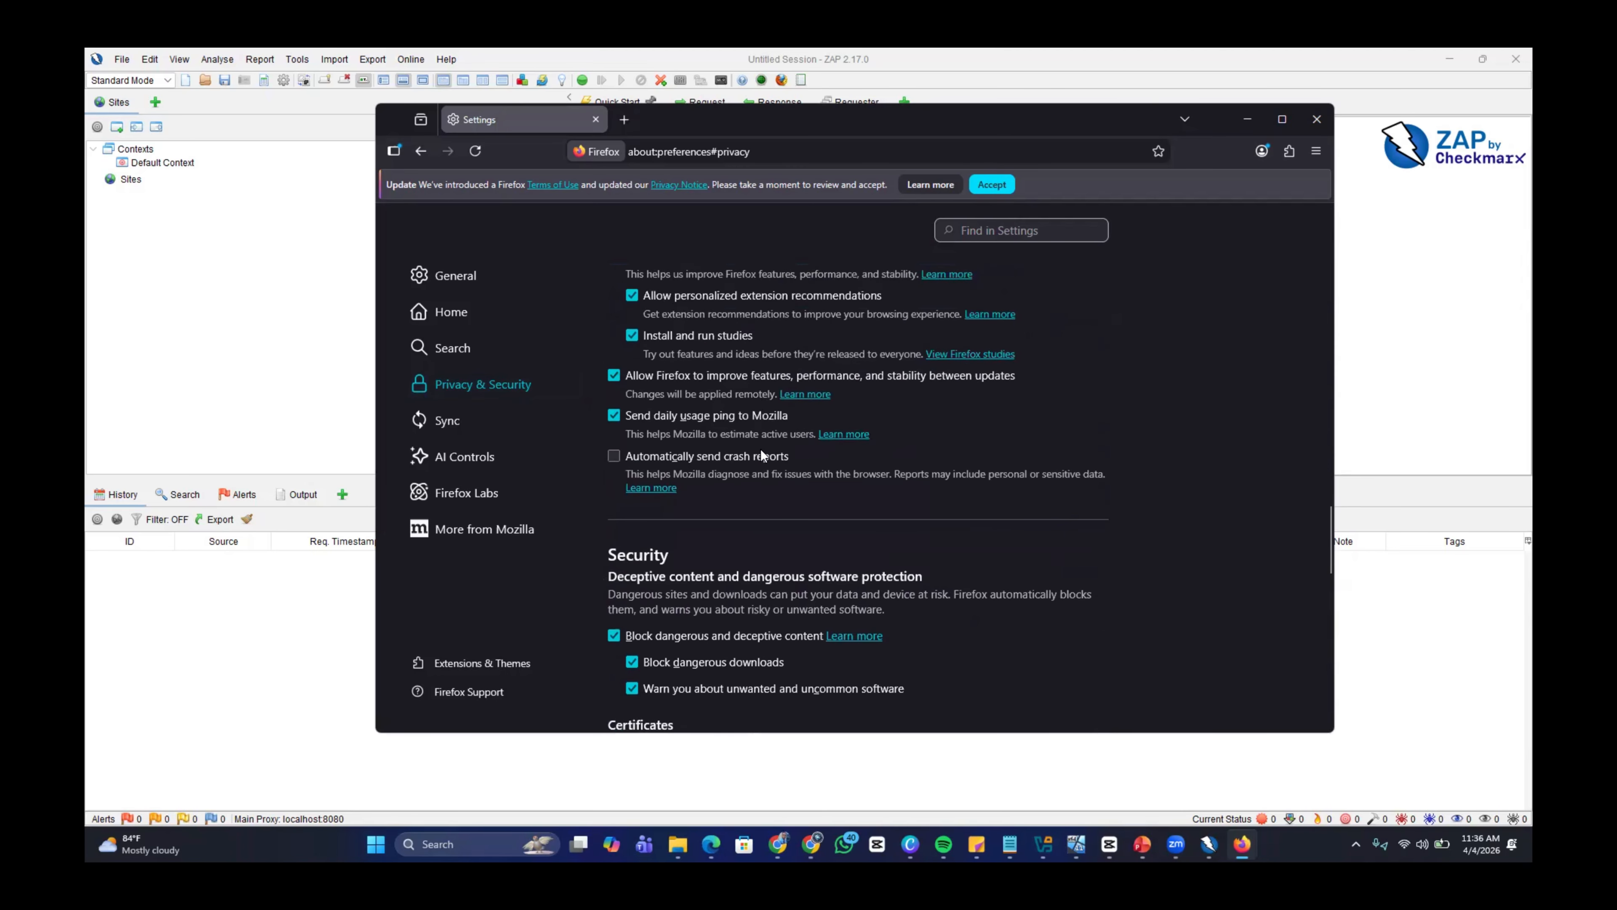
scroll(761, 448, up, 10)
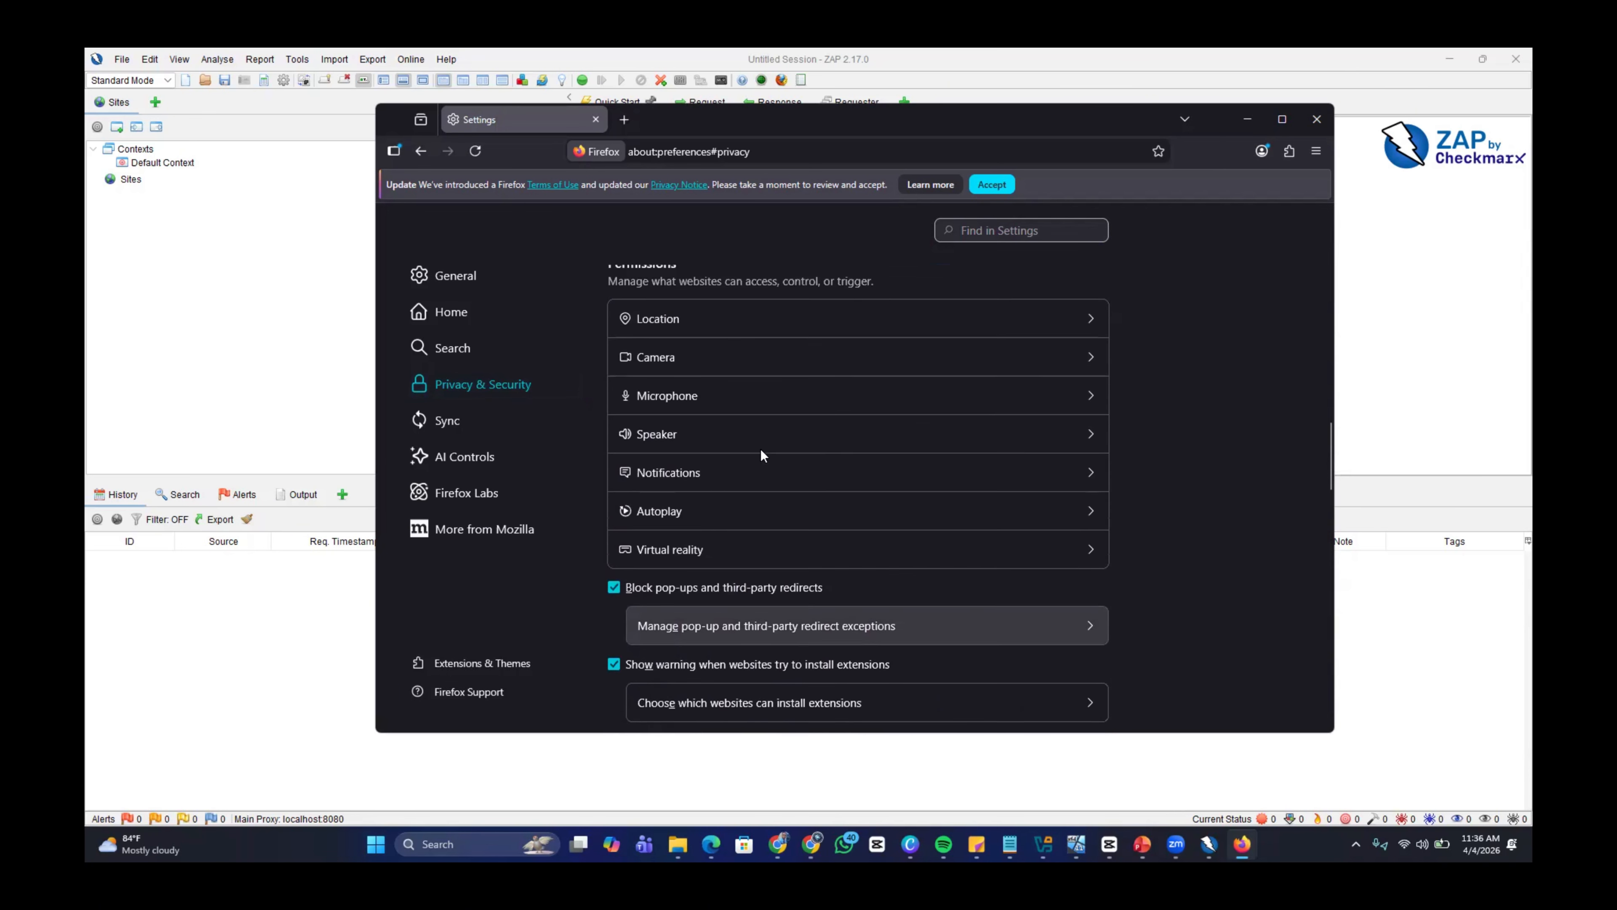
scroll(761, 449, up, 10)
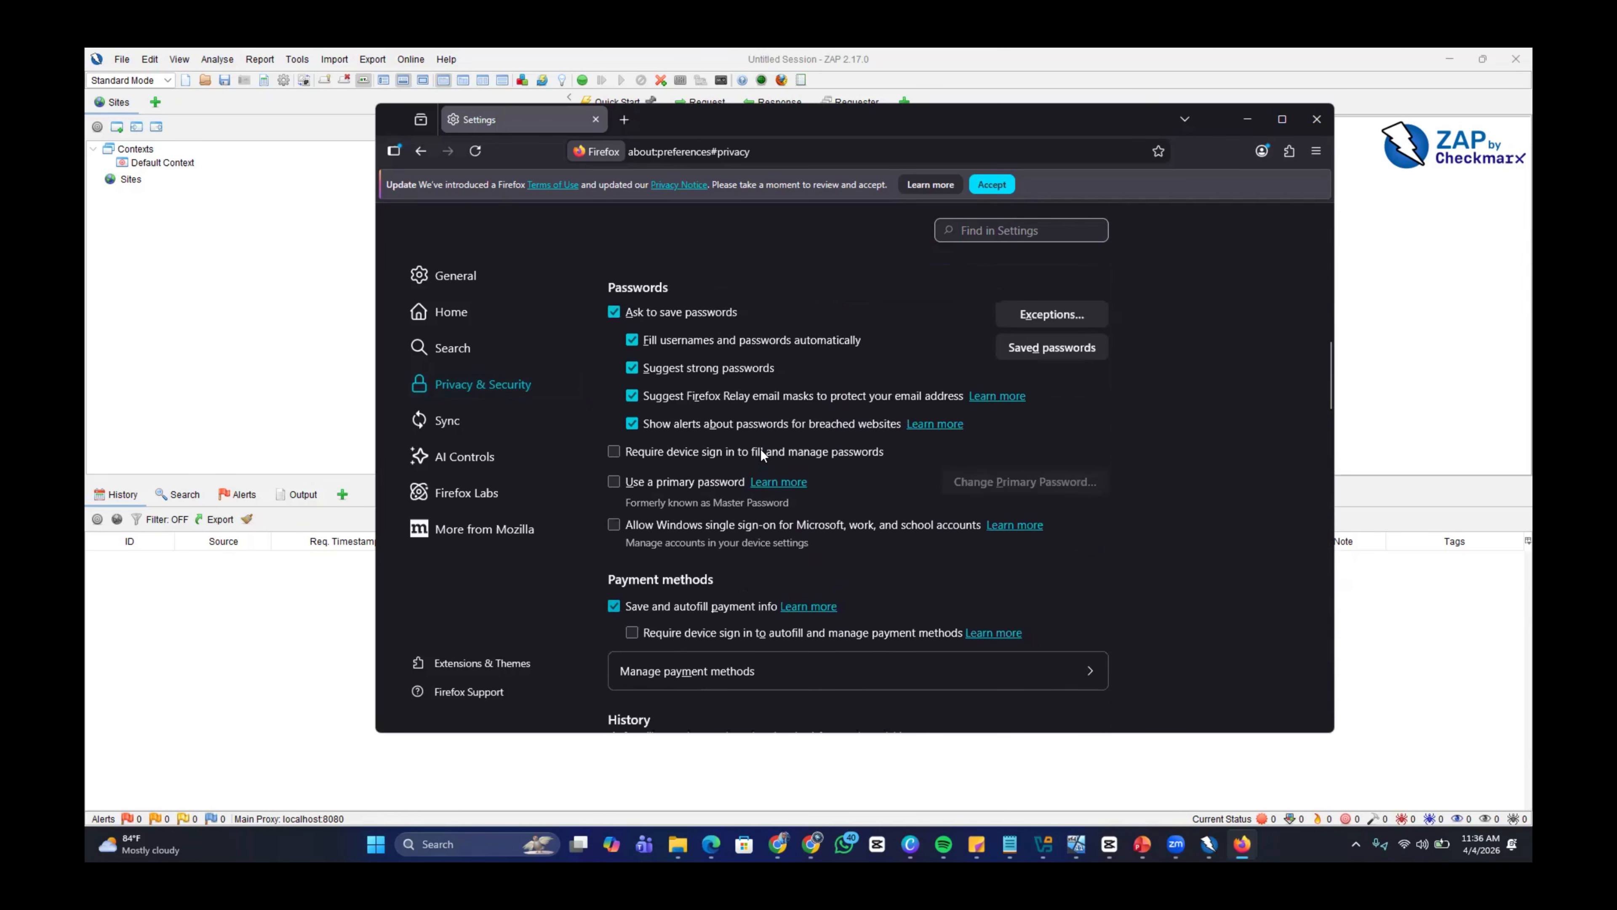
scroll(761, 449, up, 5)
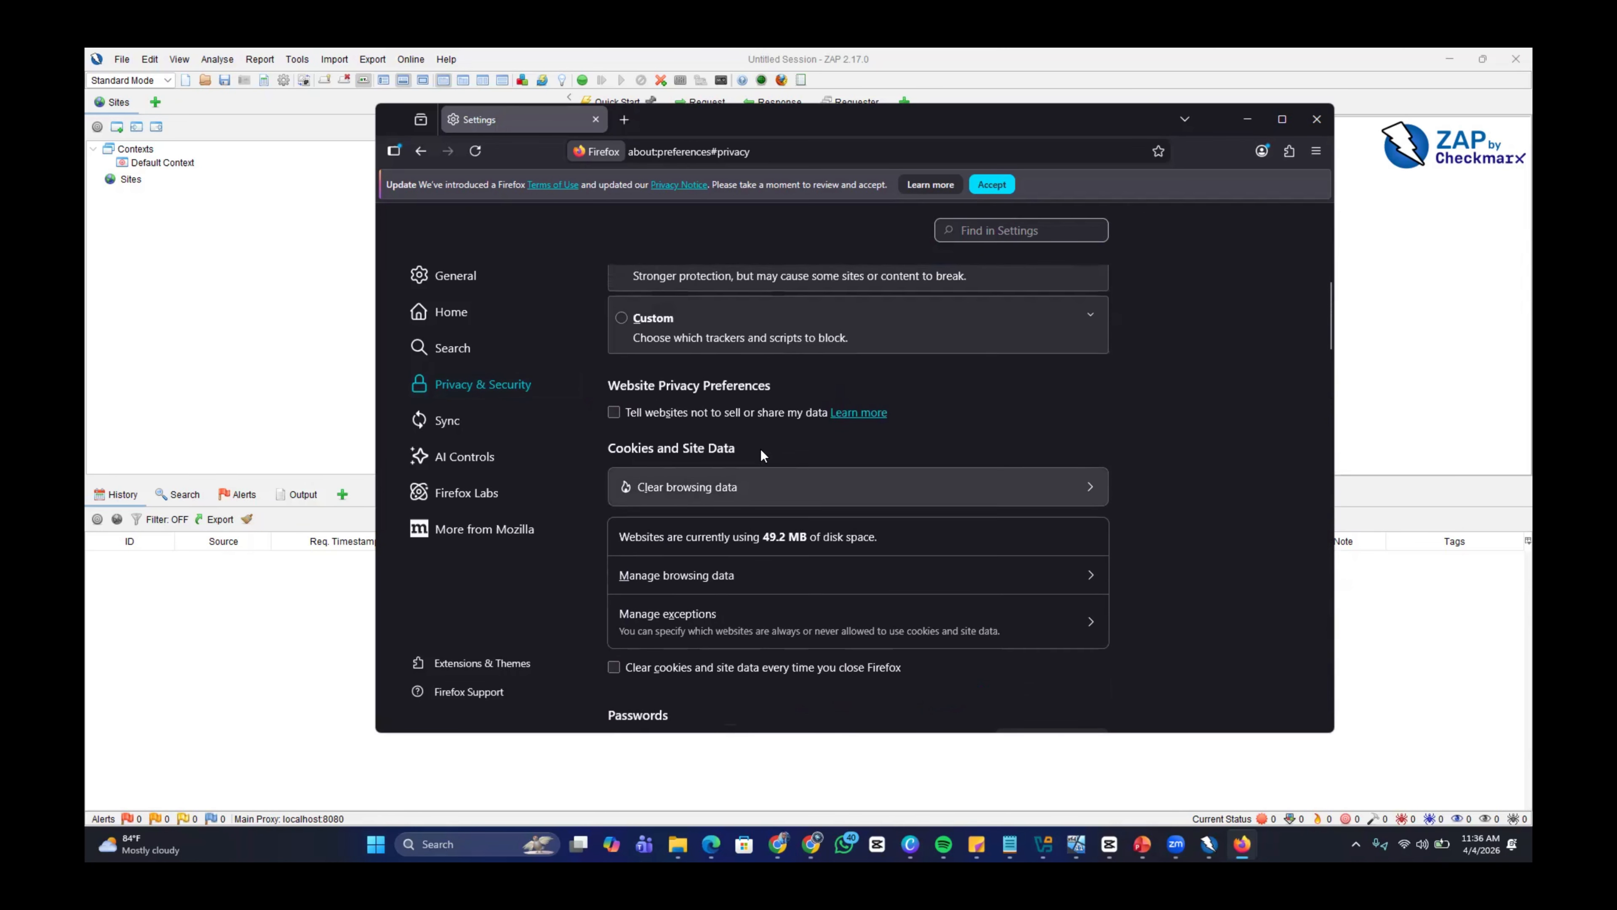
scroll(761, 448, down, 1)
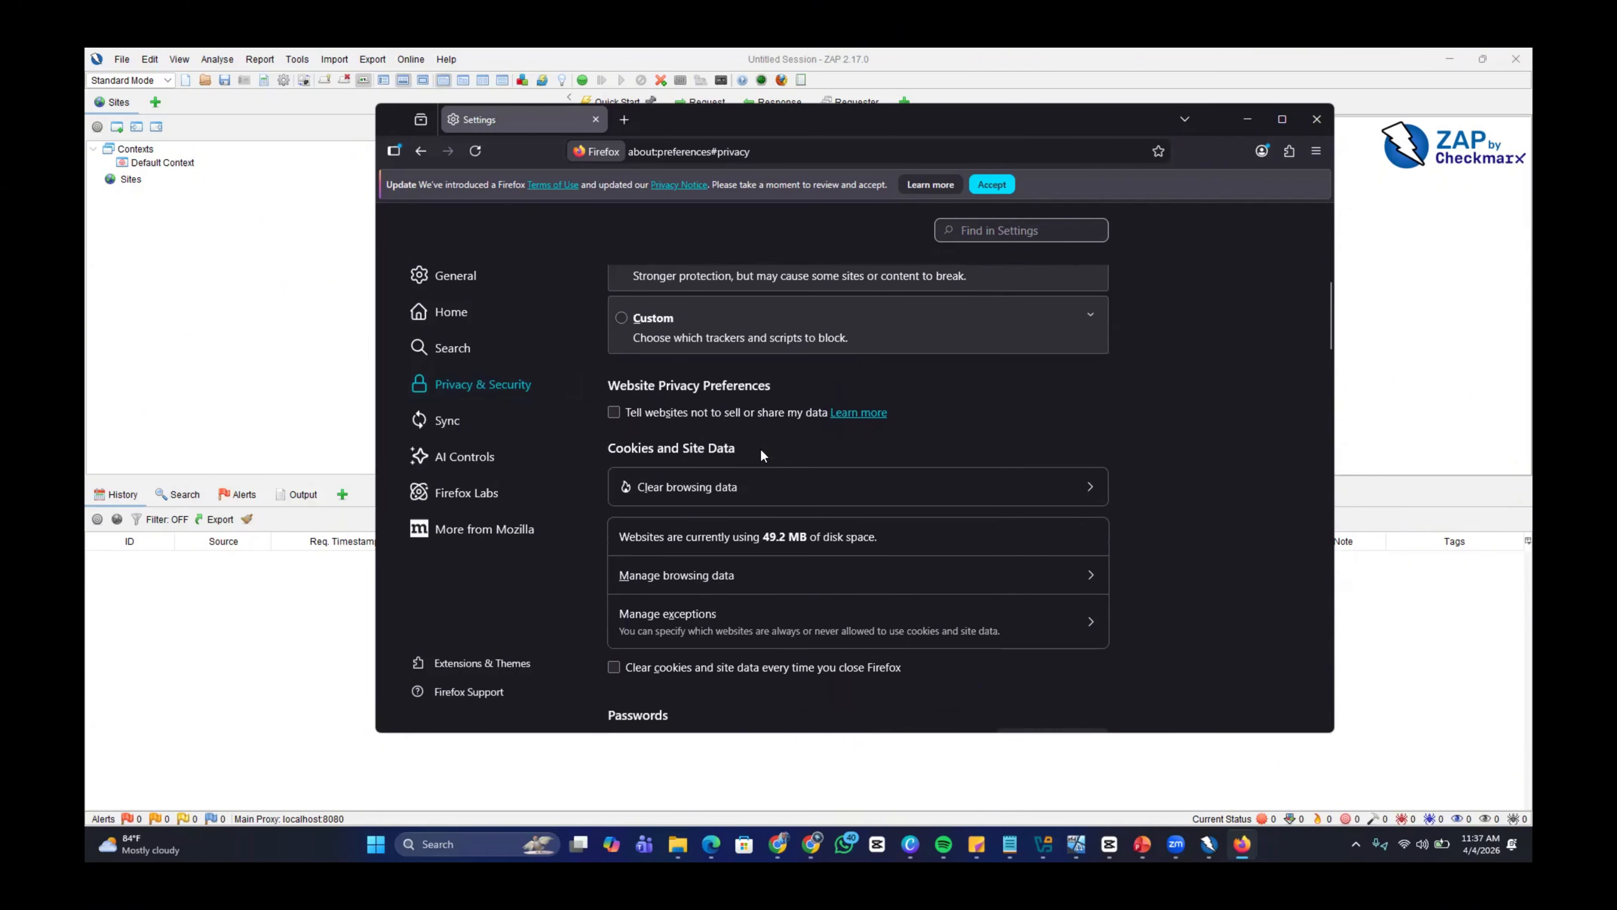
scroll(761, 448, down, 15)
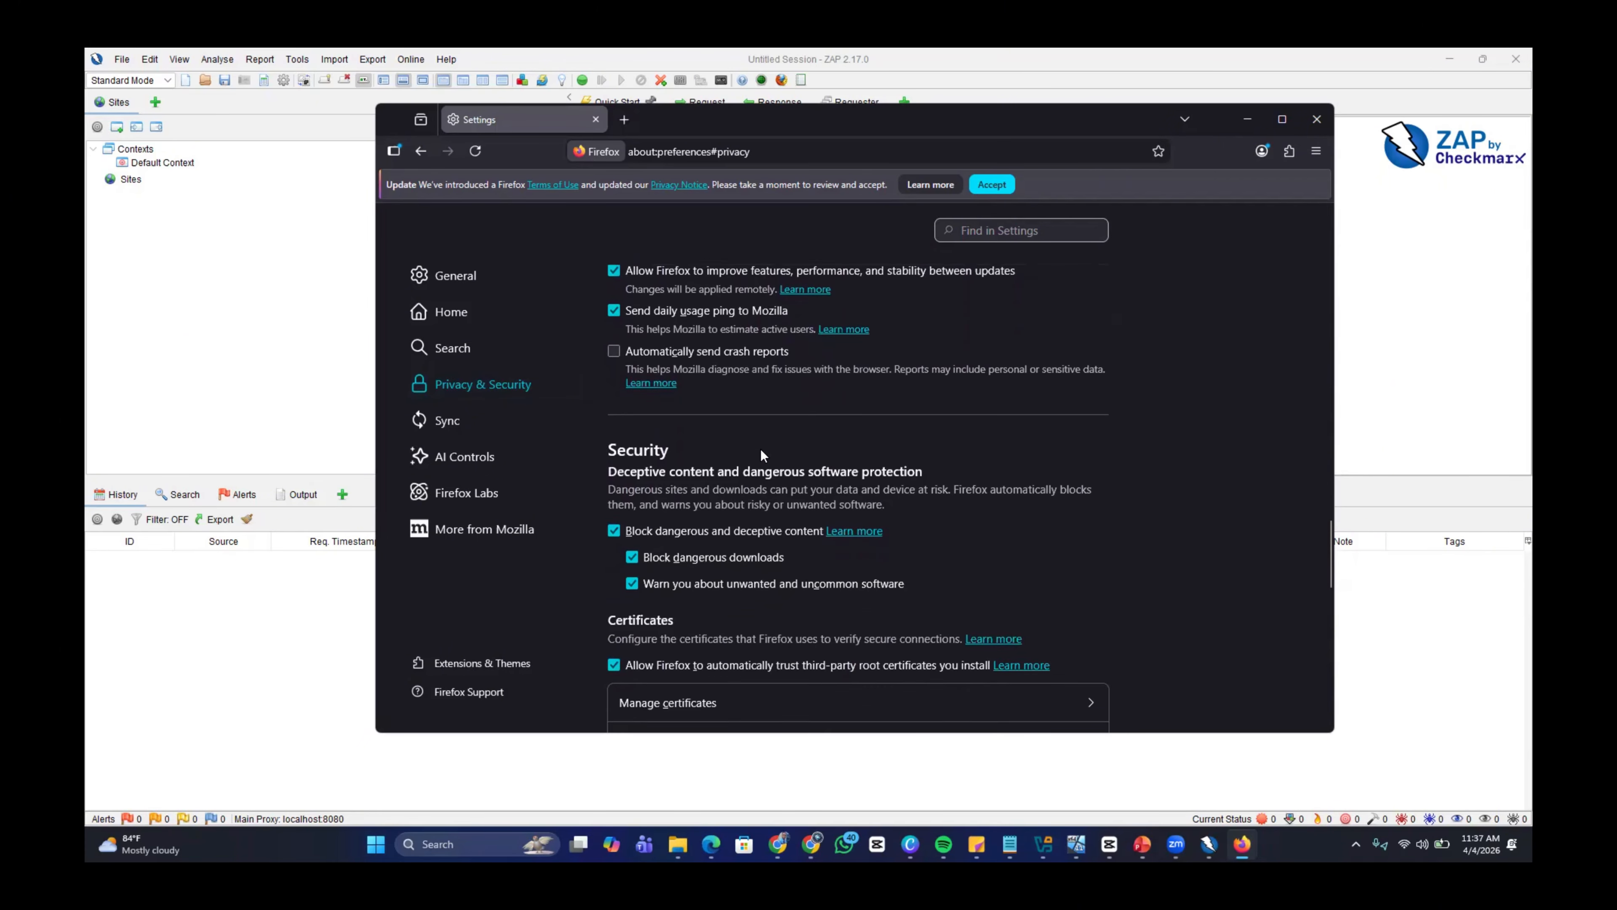
scroll(761, 449, down, 1)
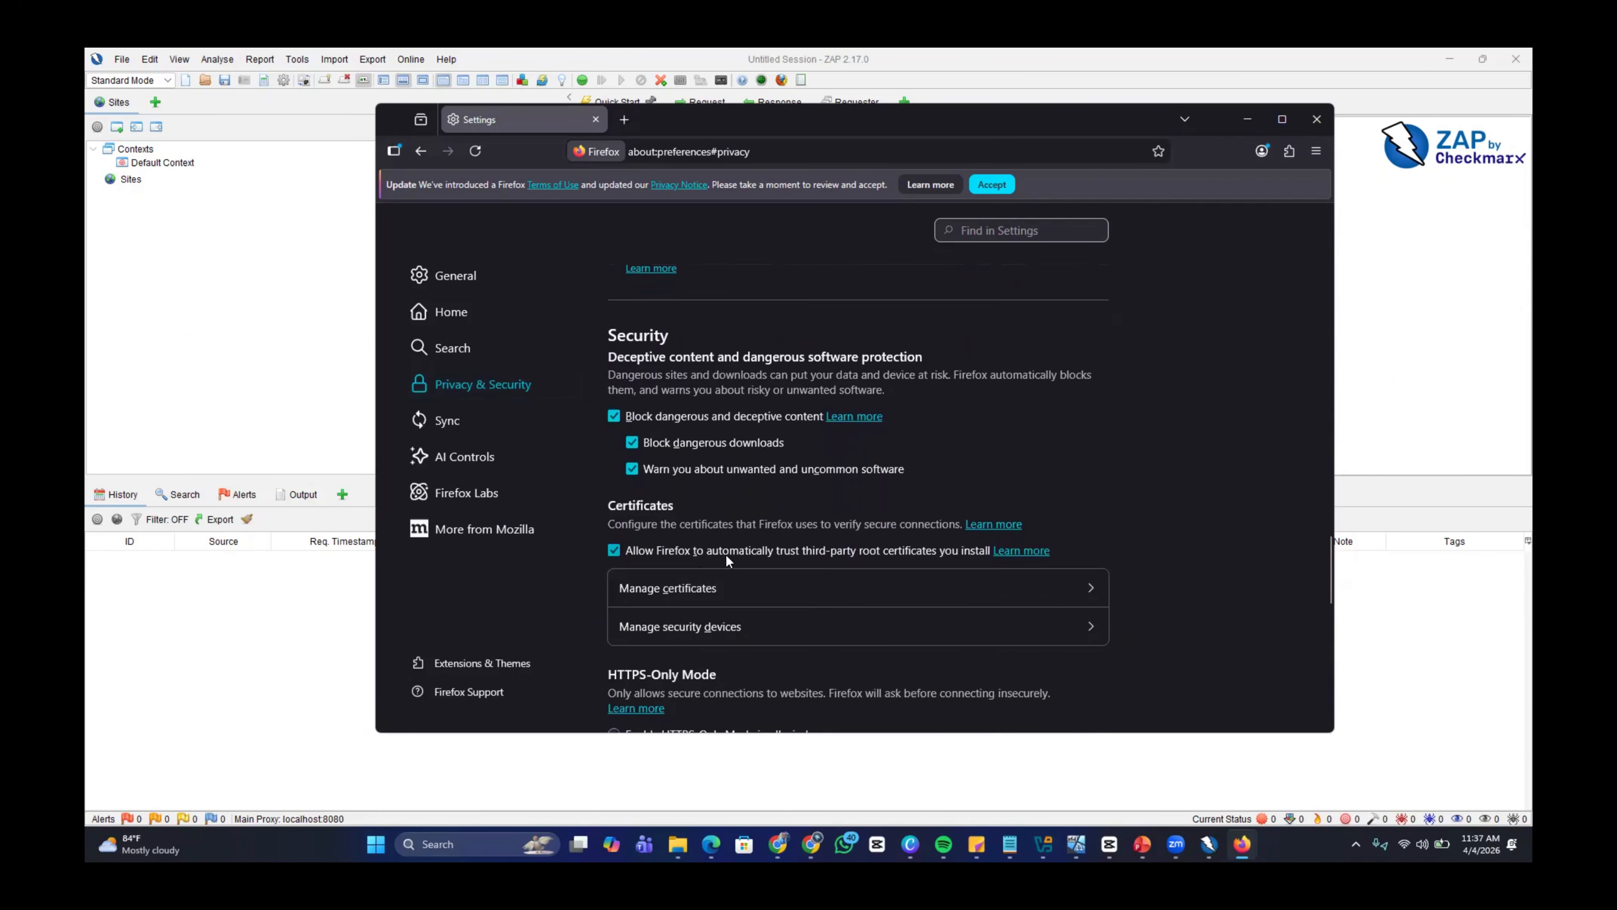
scroll(729, 555, down, 2)
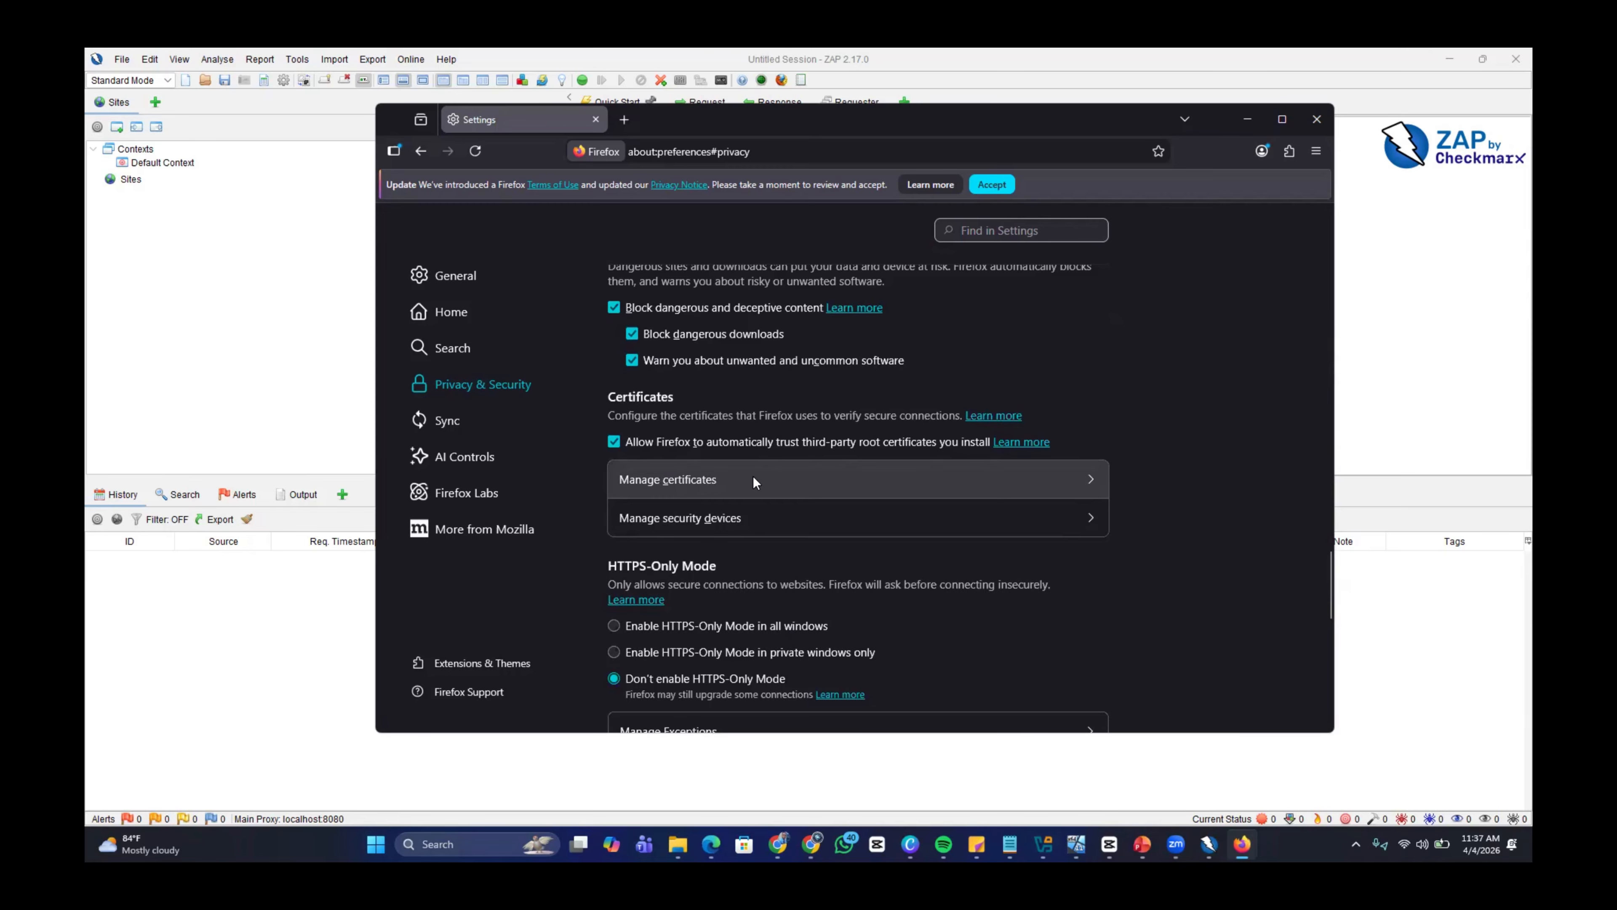
click(723, 480)
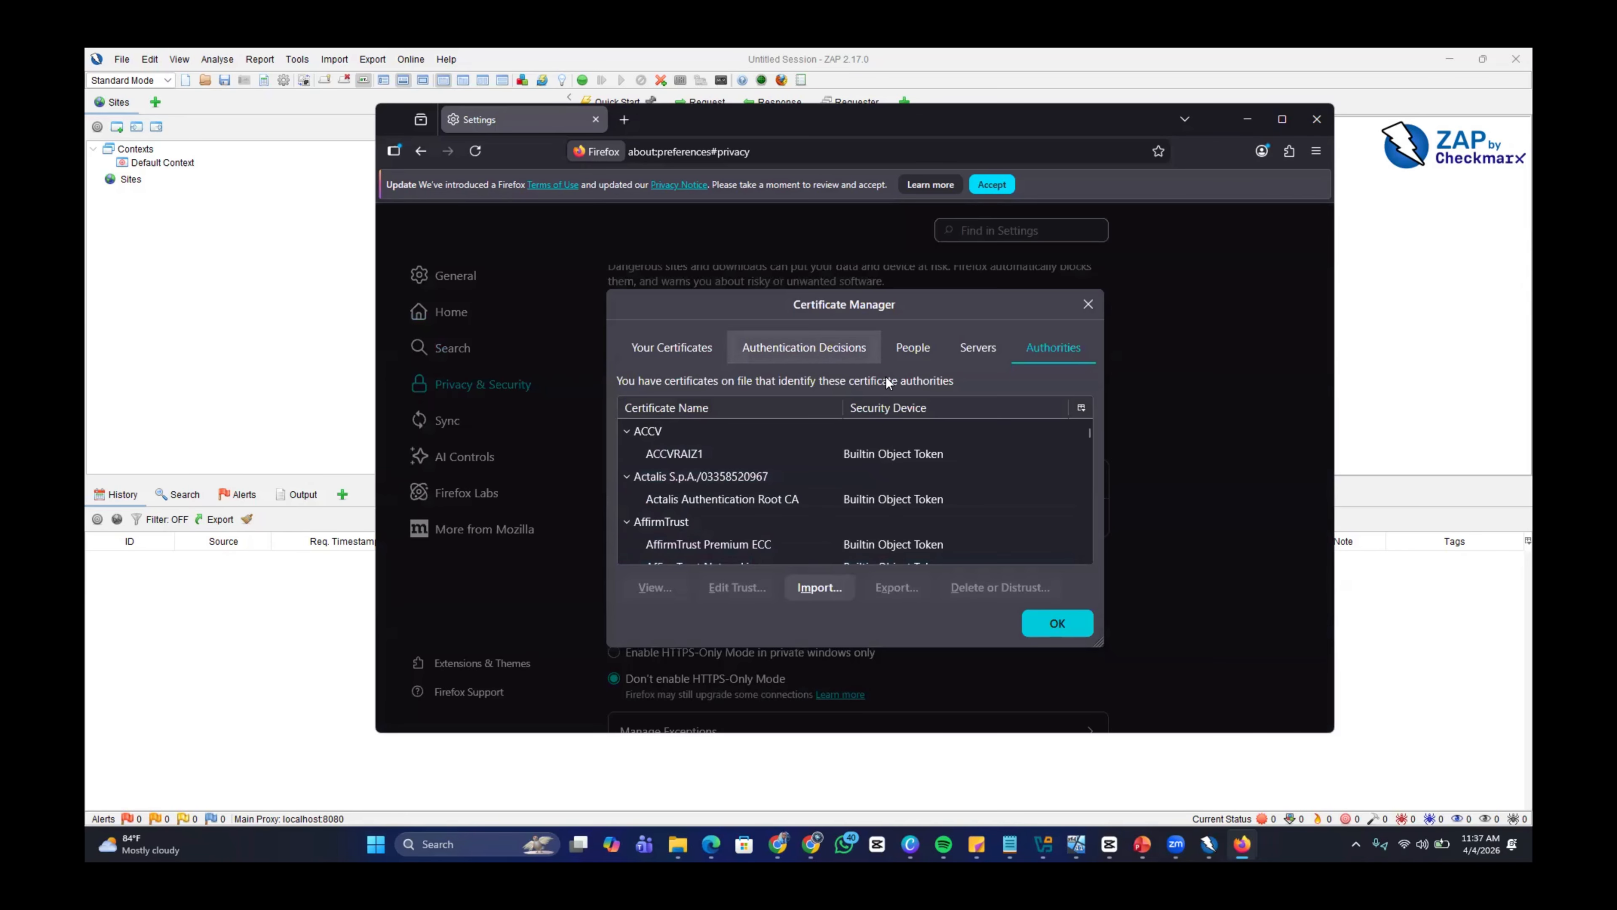
key(Escape)
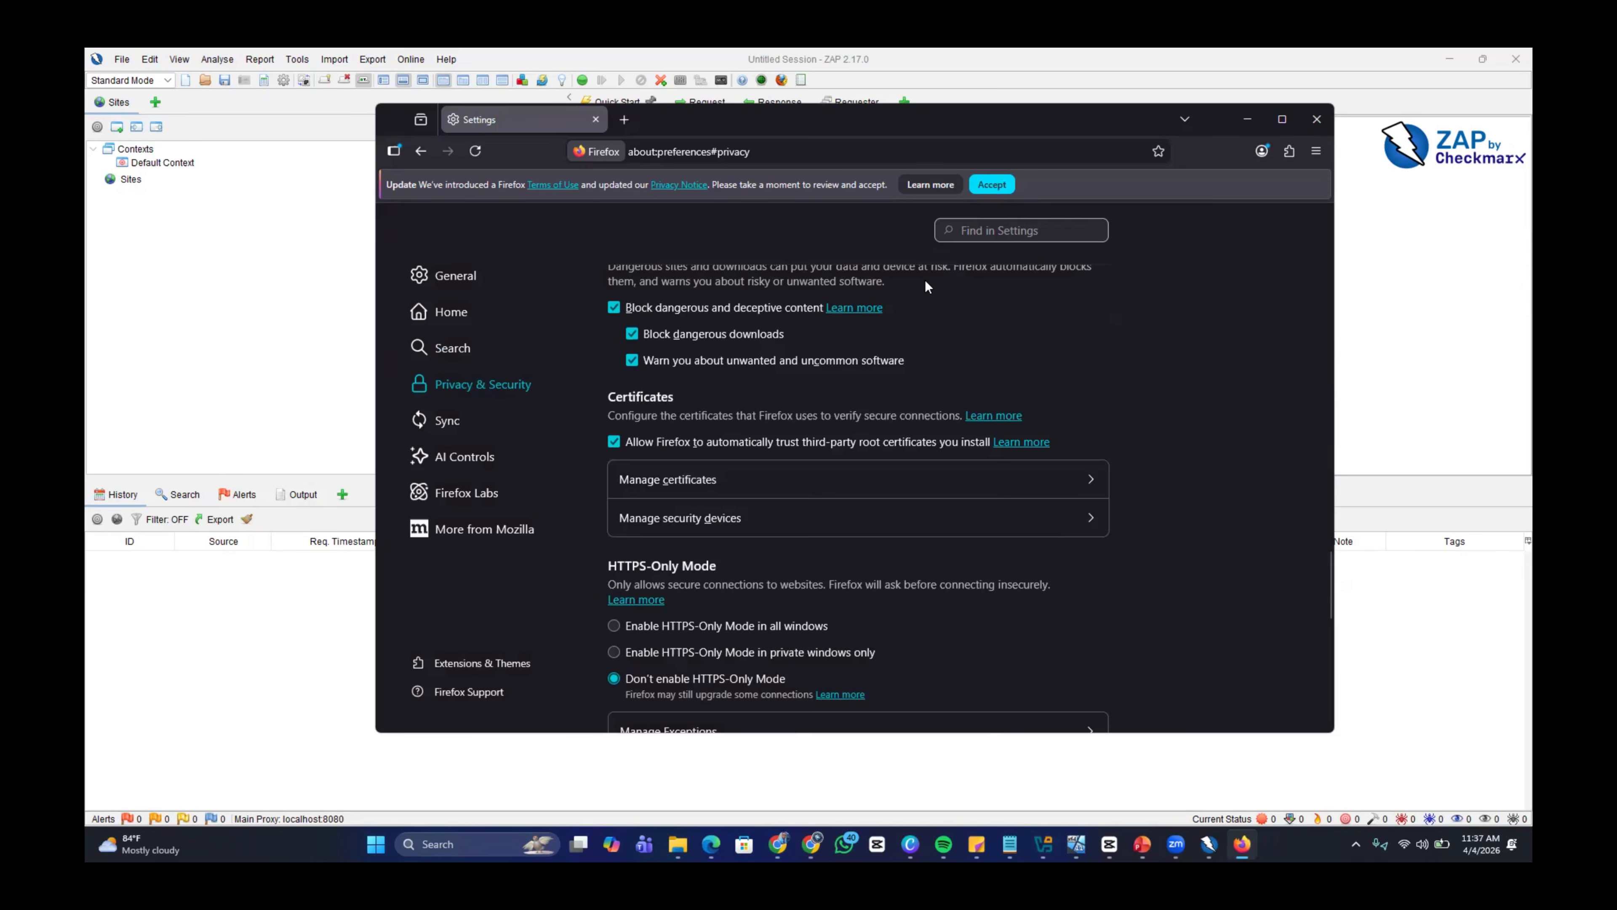
click(772, 488)
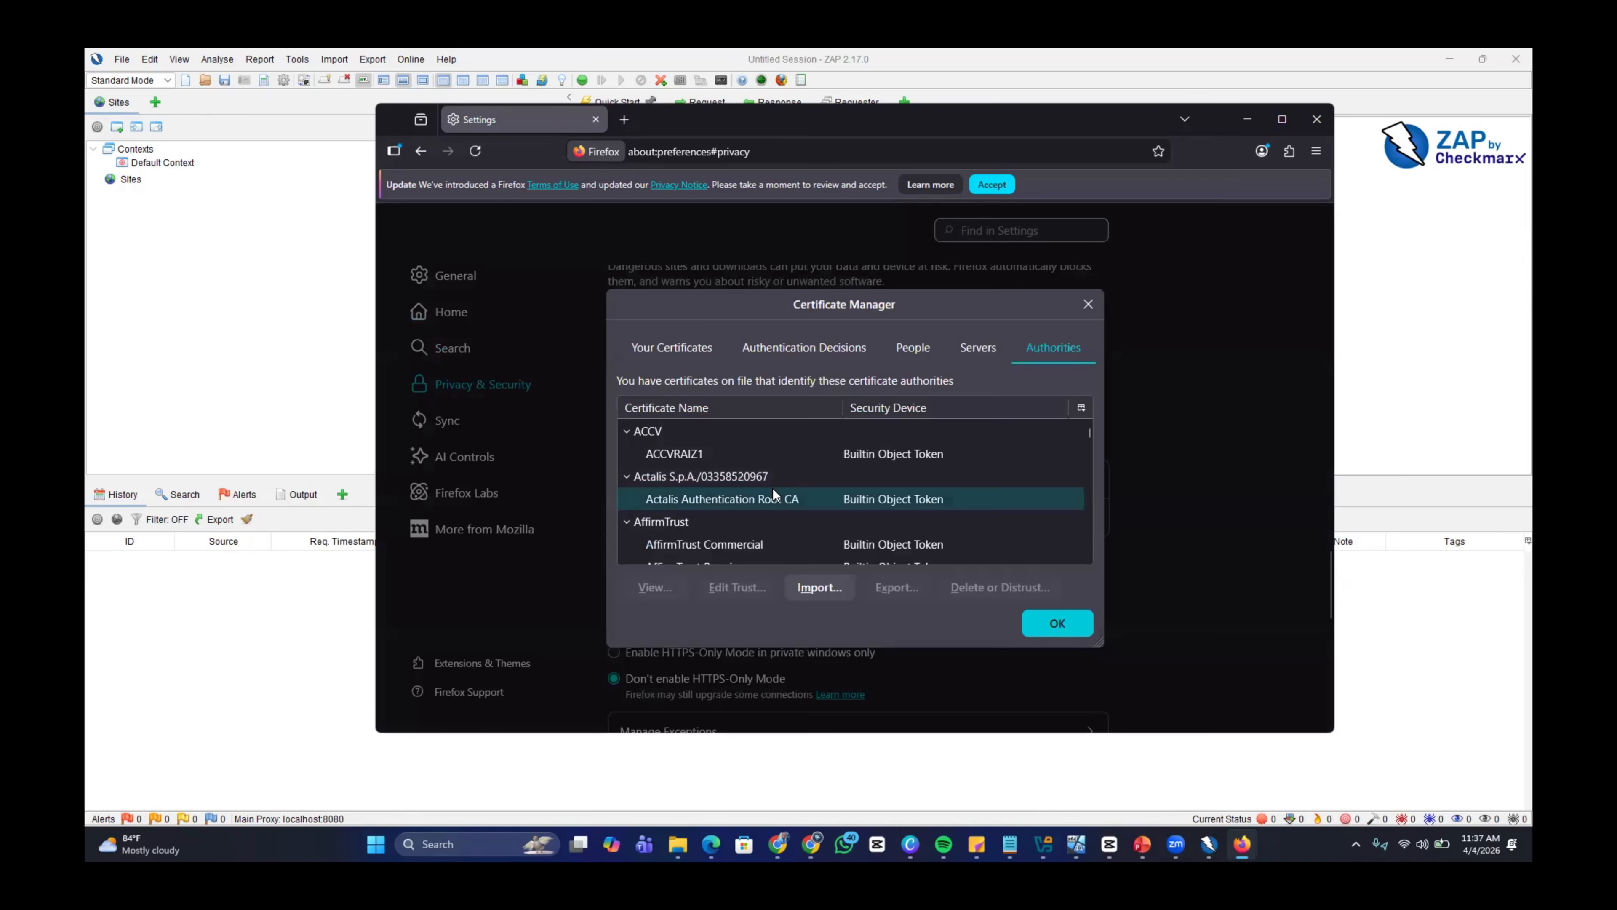
Import zap_root_ca from Downloads as a certificate authority trusted to identify websites, and close the Certificate Manager
click(820, 586)
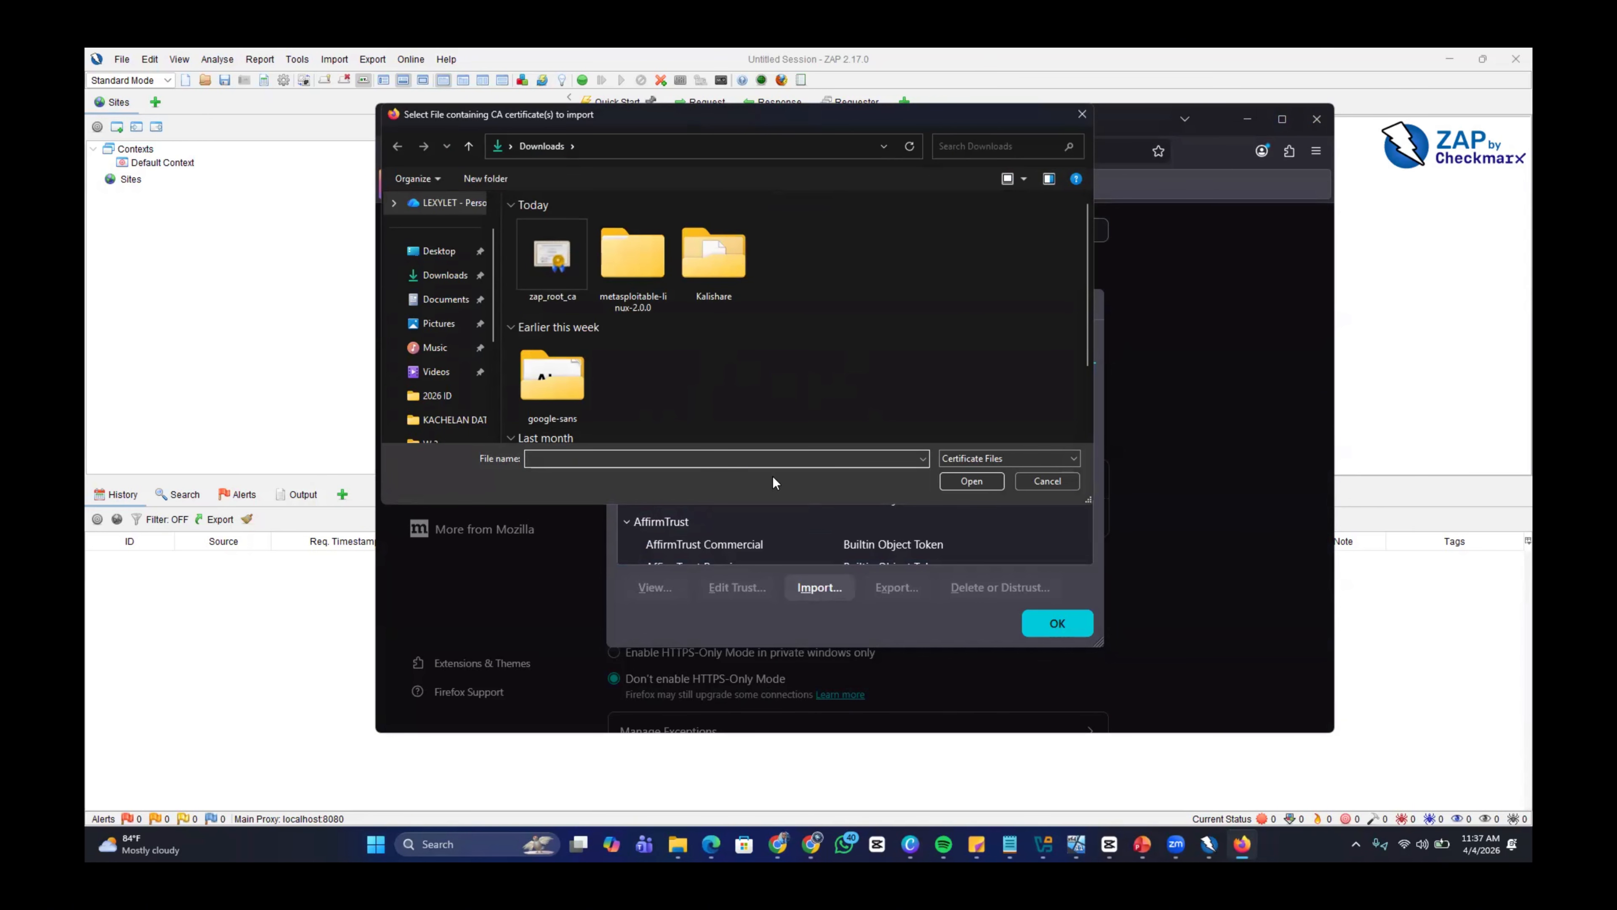
click(552, 267)
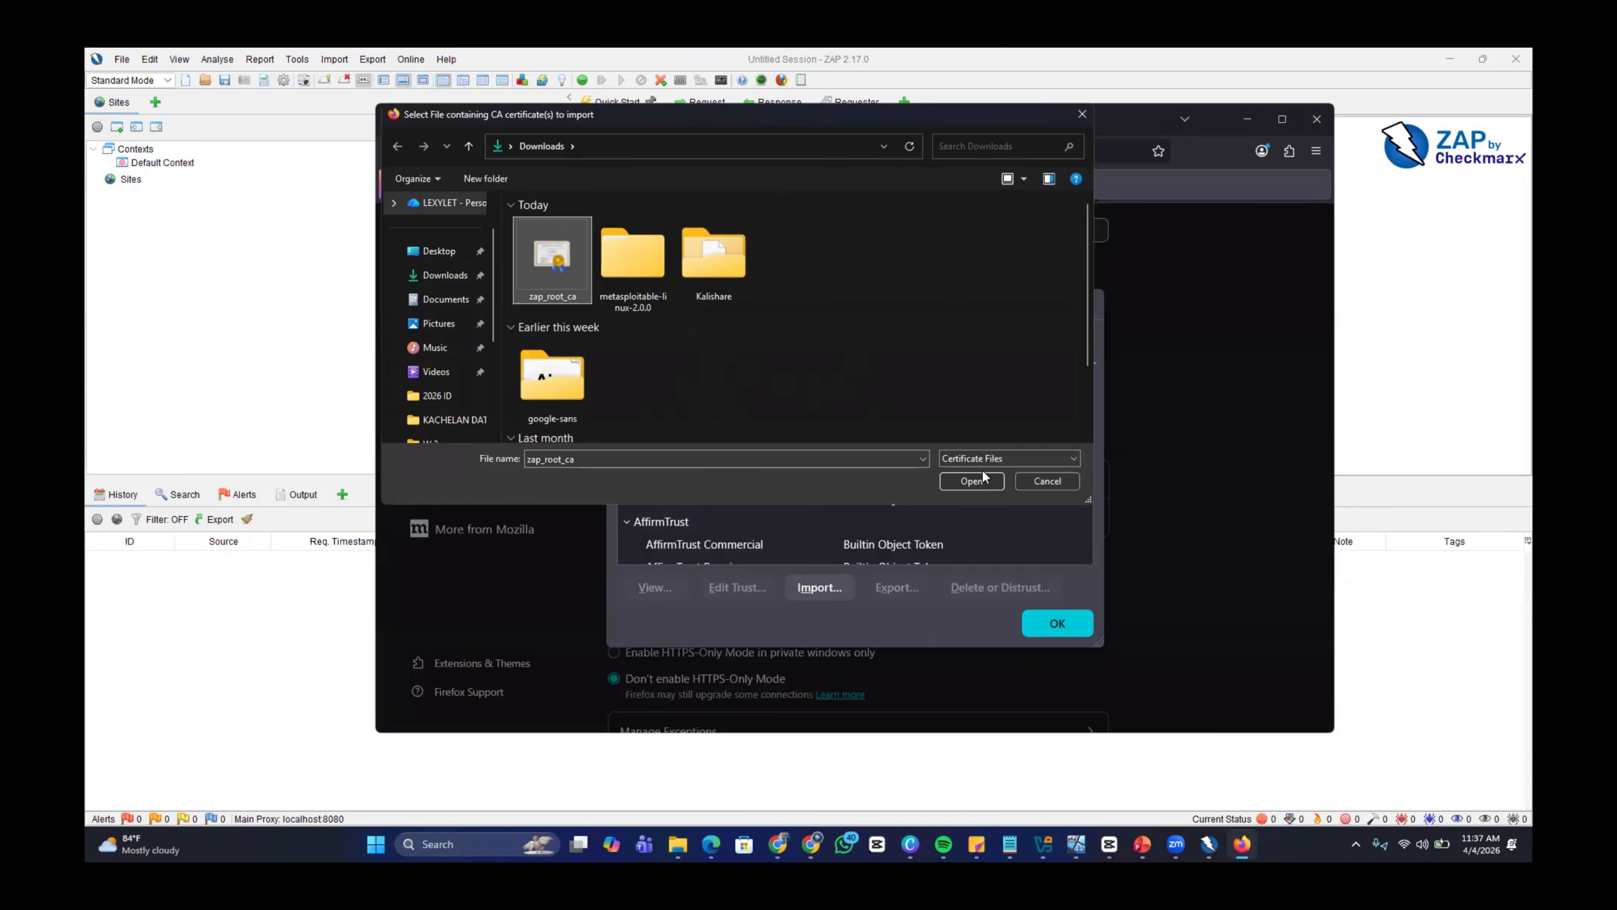
click(973, 482)
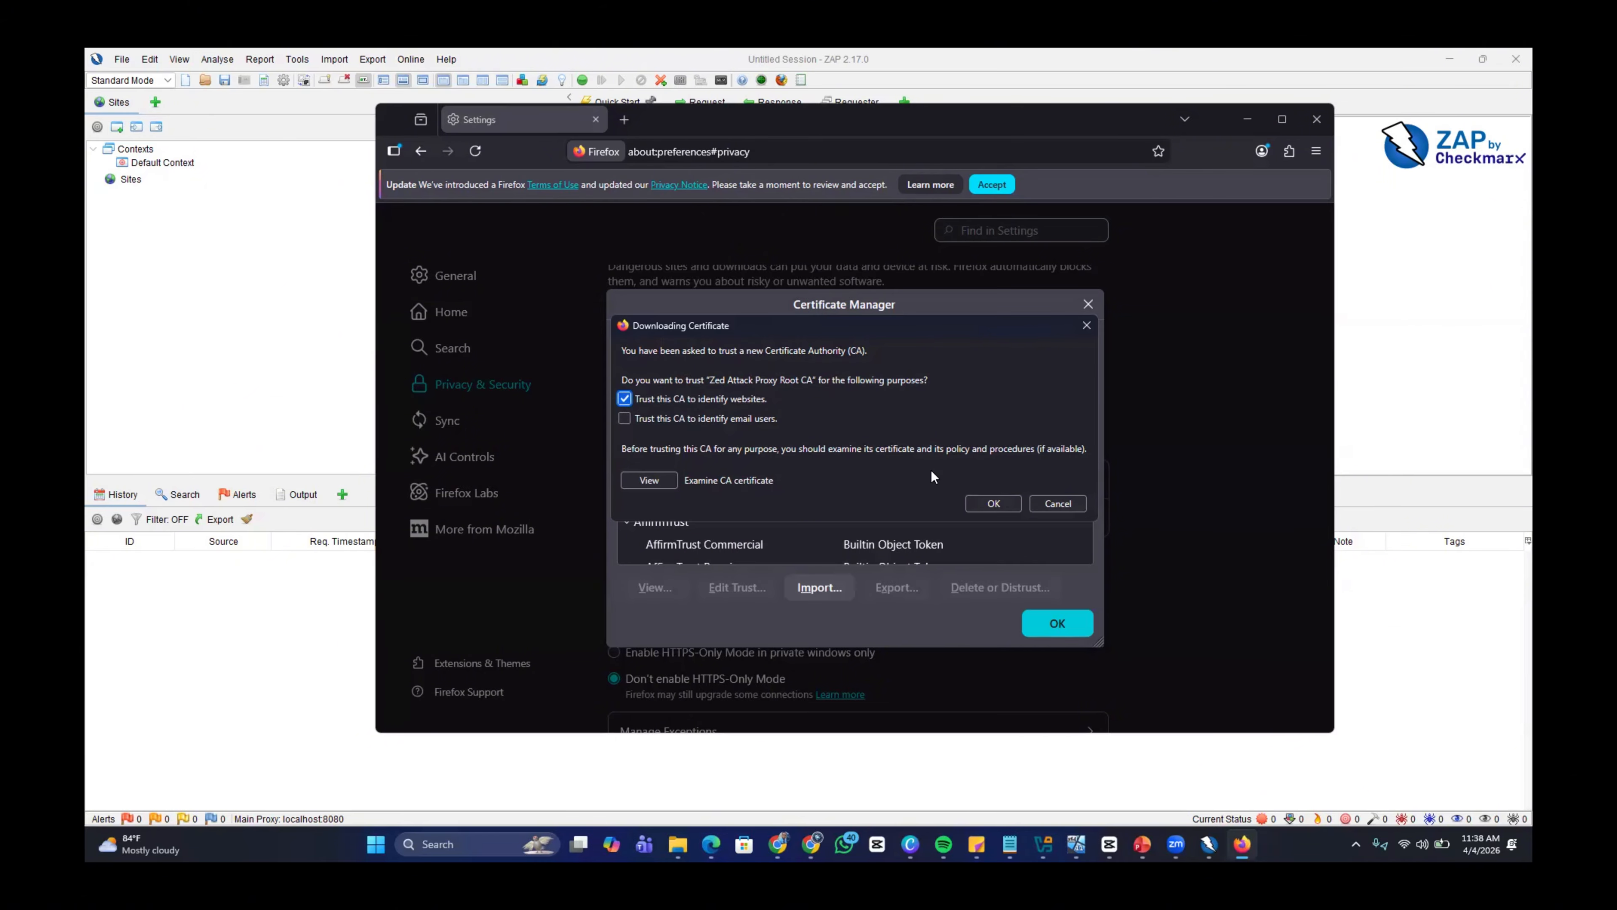
click(992, 503)
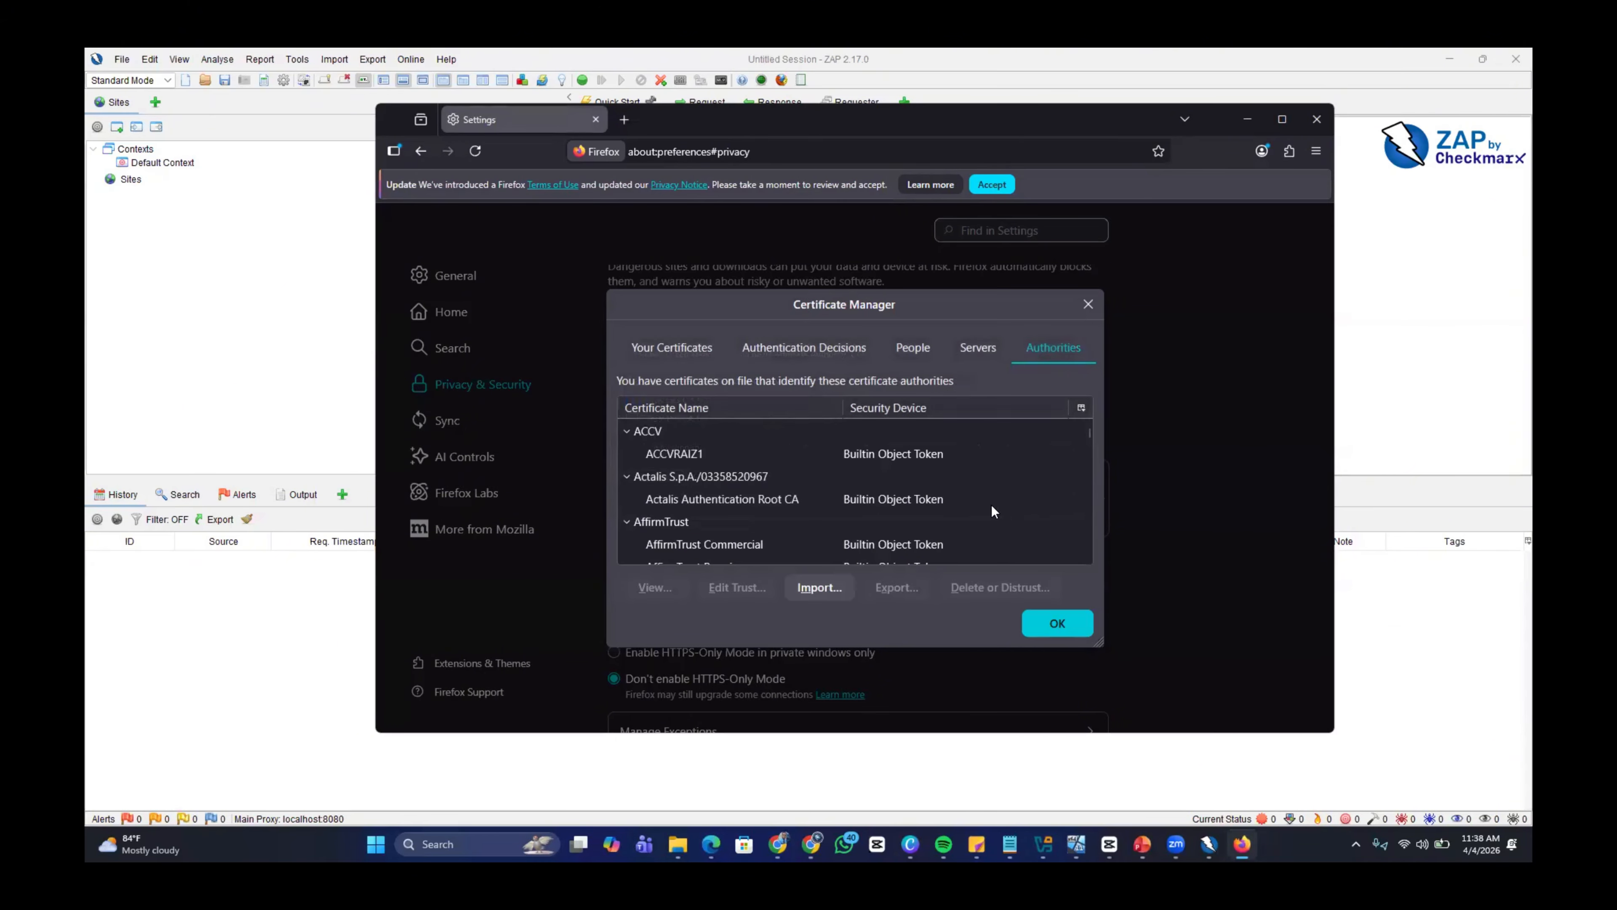
click(1058, 624)
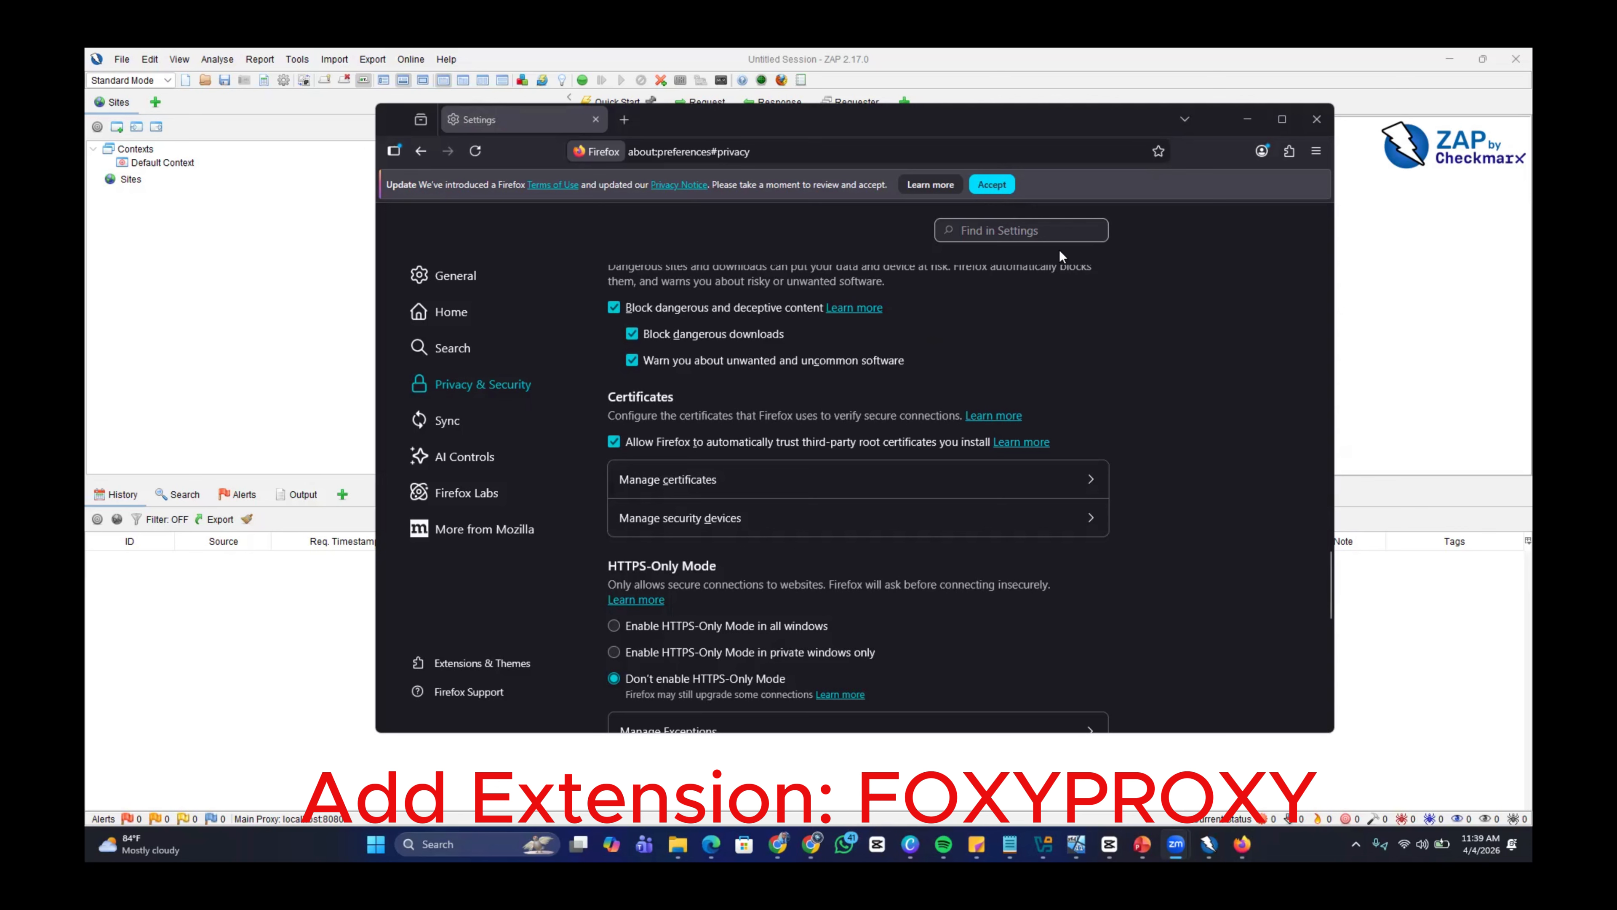
Close the Settings tab, relaunch Firefox, open its settings, and decline making it the primary browser
click(597, 120)
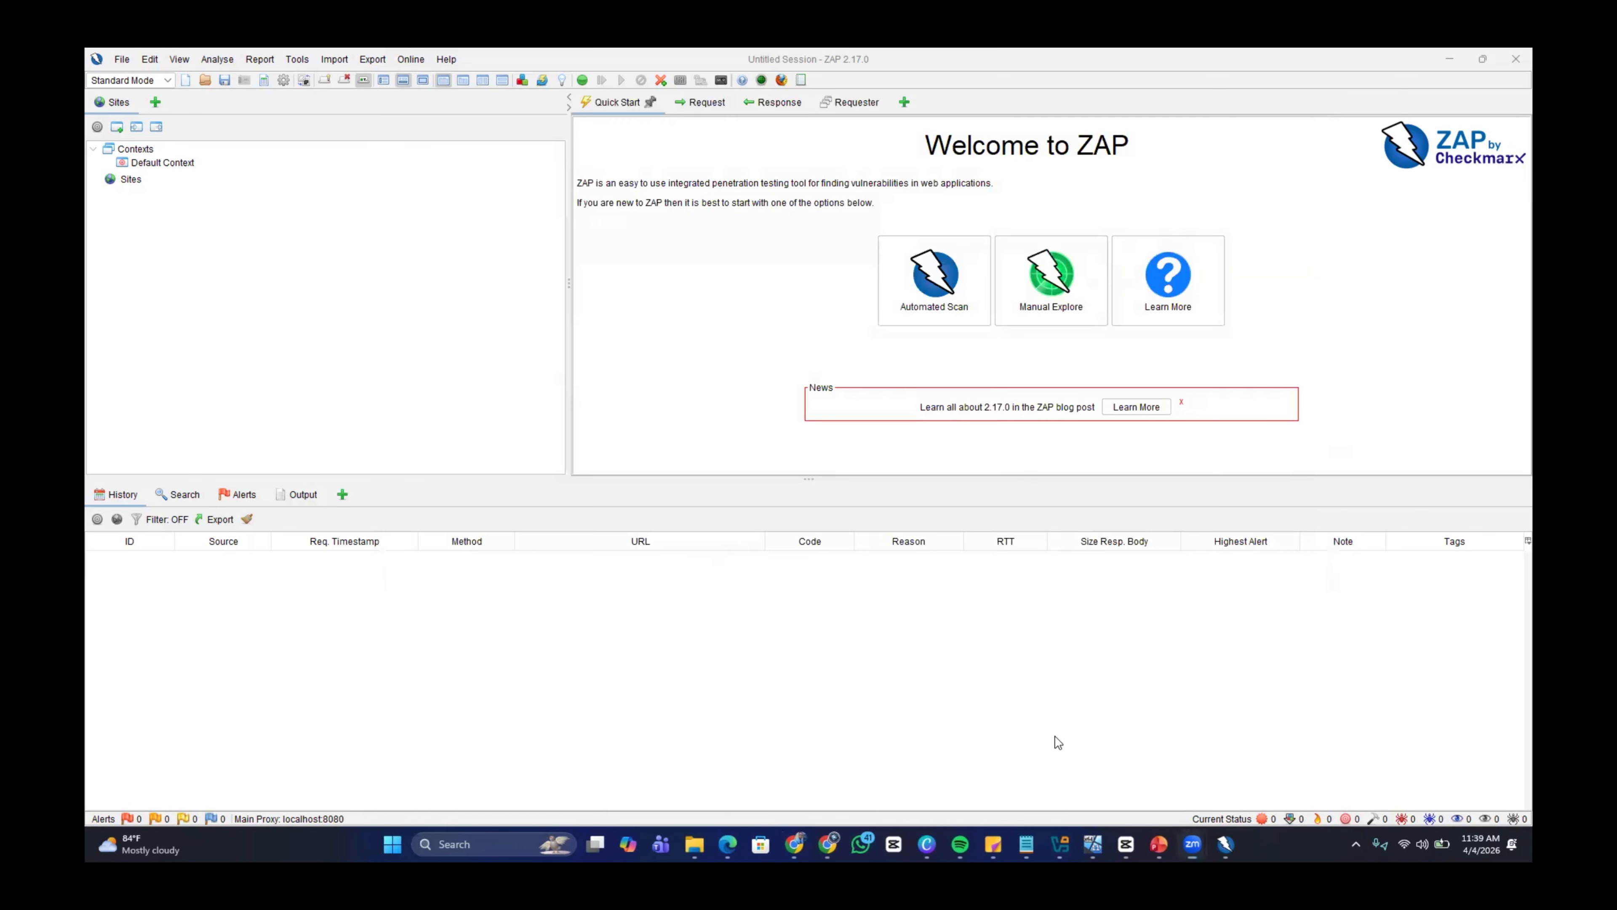
key(super)
text(fire)
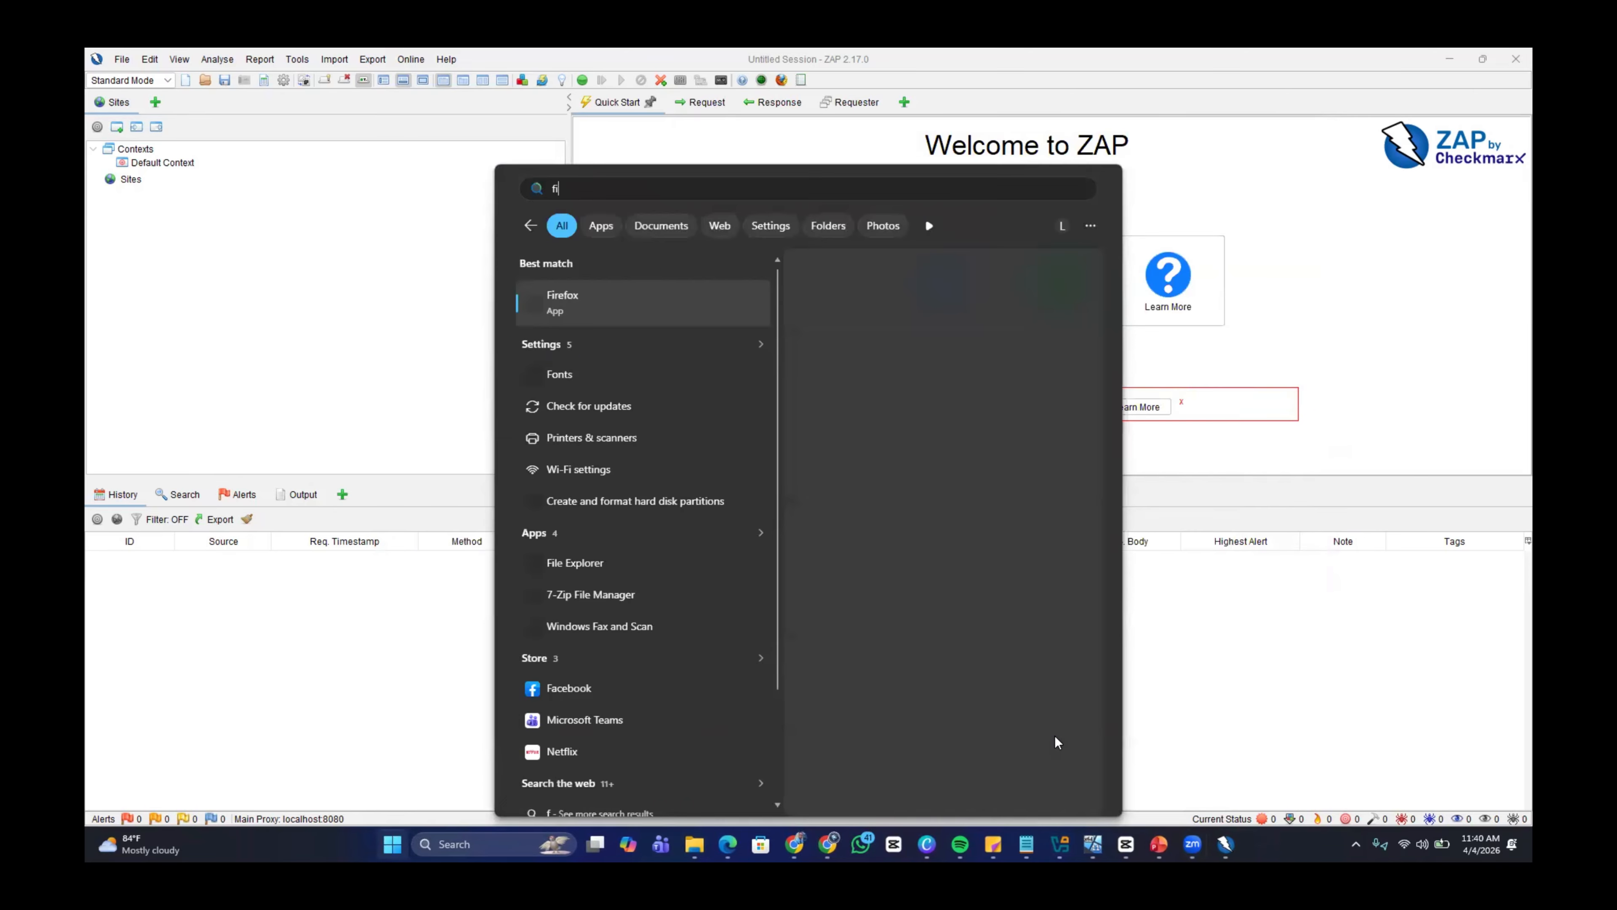
key(Return)
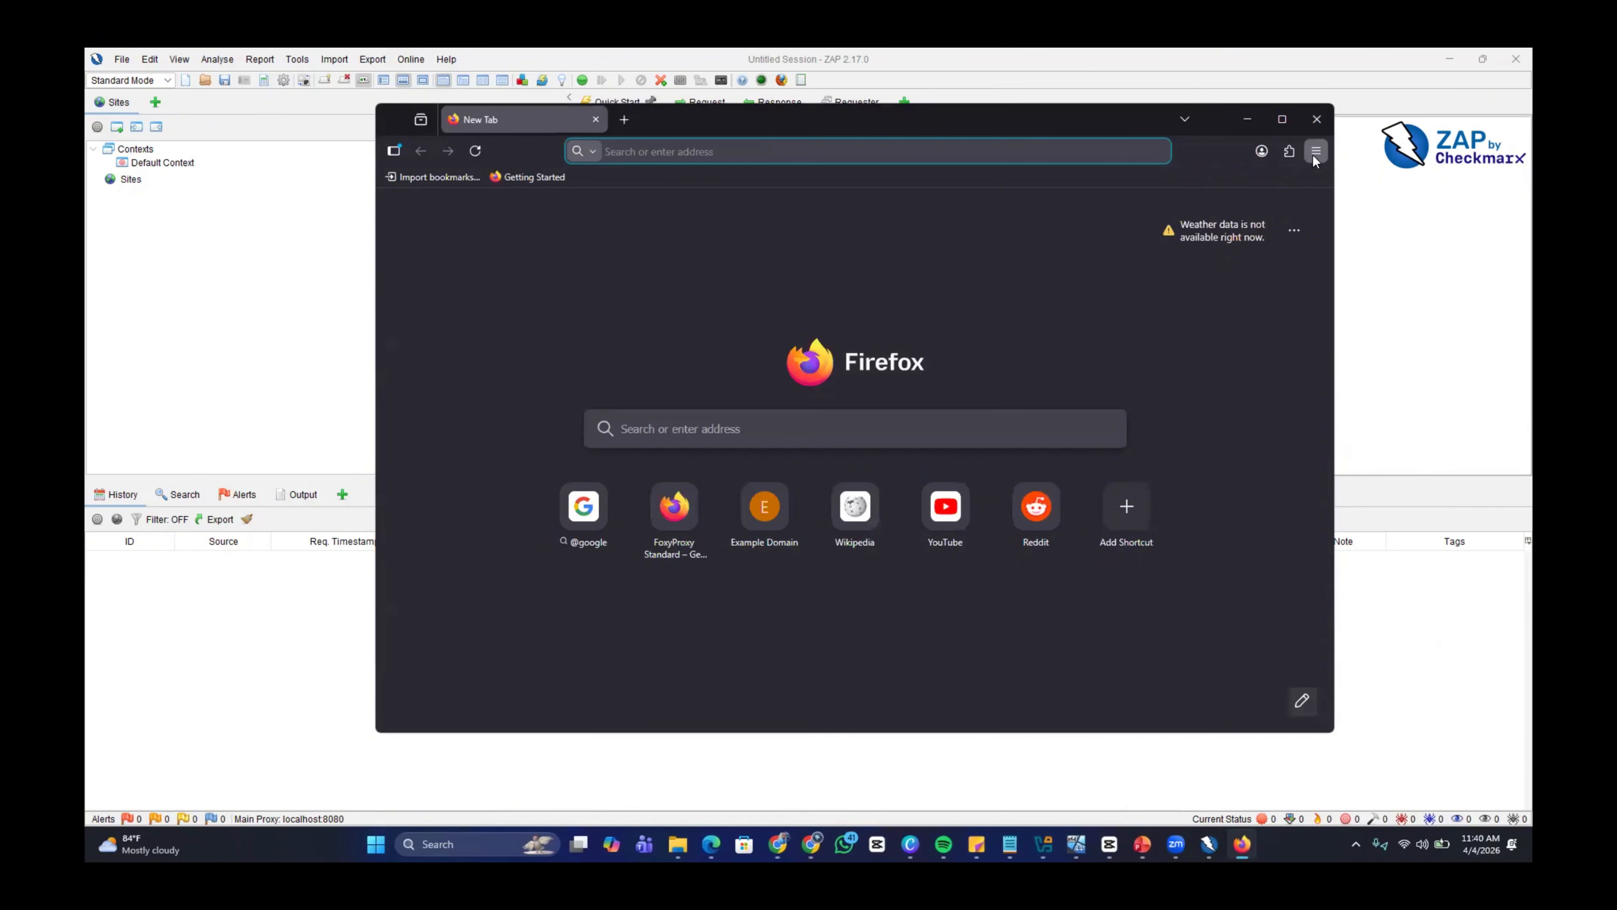
click(1315, 151)
click(1208, 542)
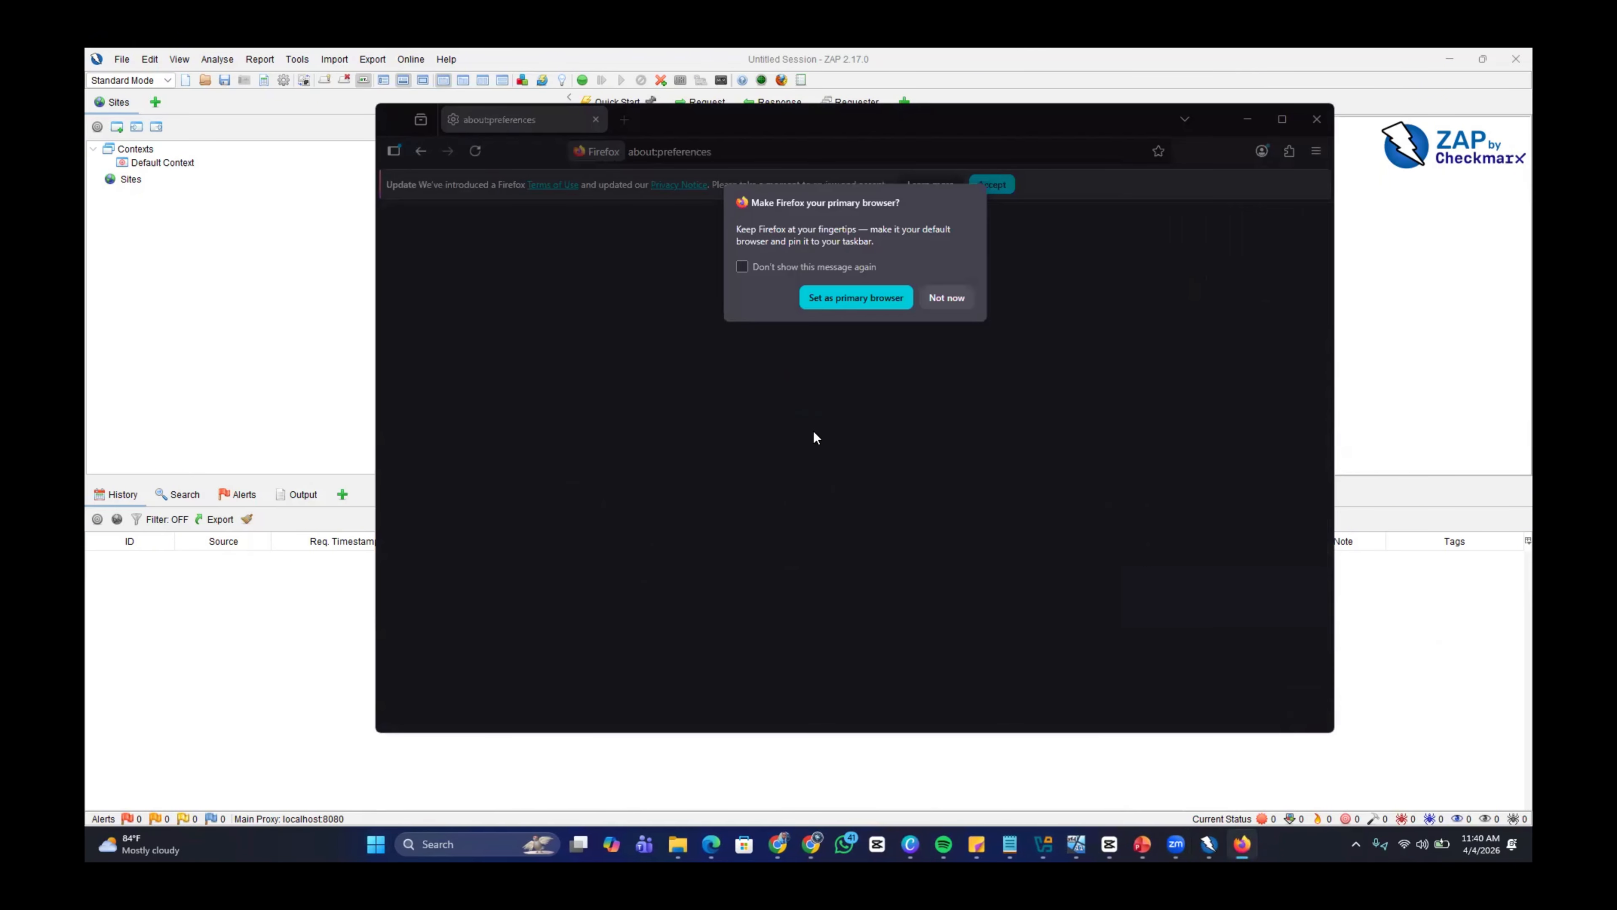
click(947, 298)
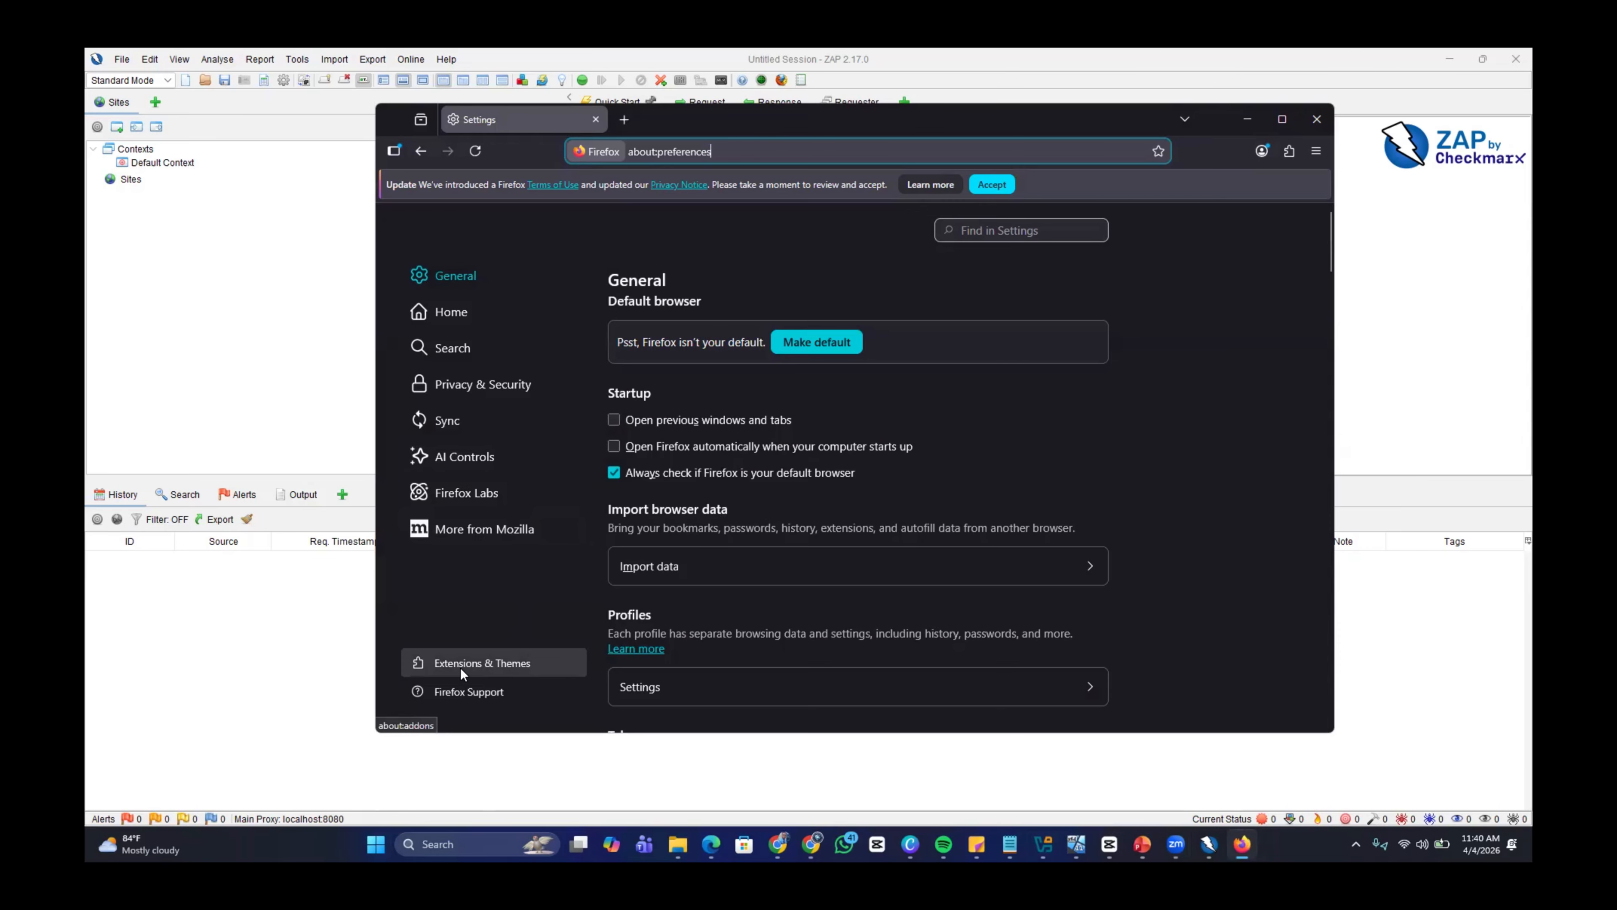
Open Extensions & Themes and search the Firefox add-ons for FoxyProxy
click(433, 663)
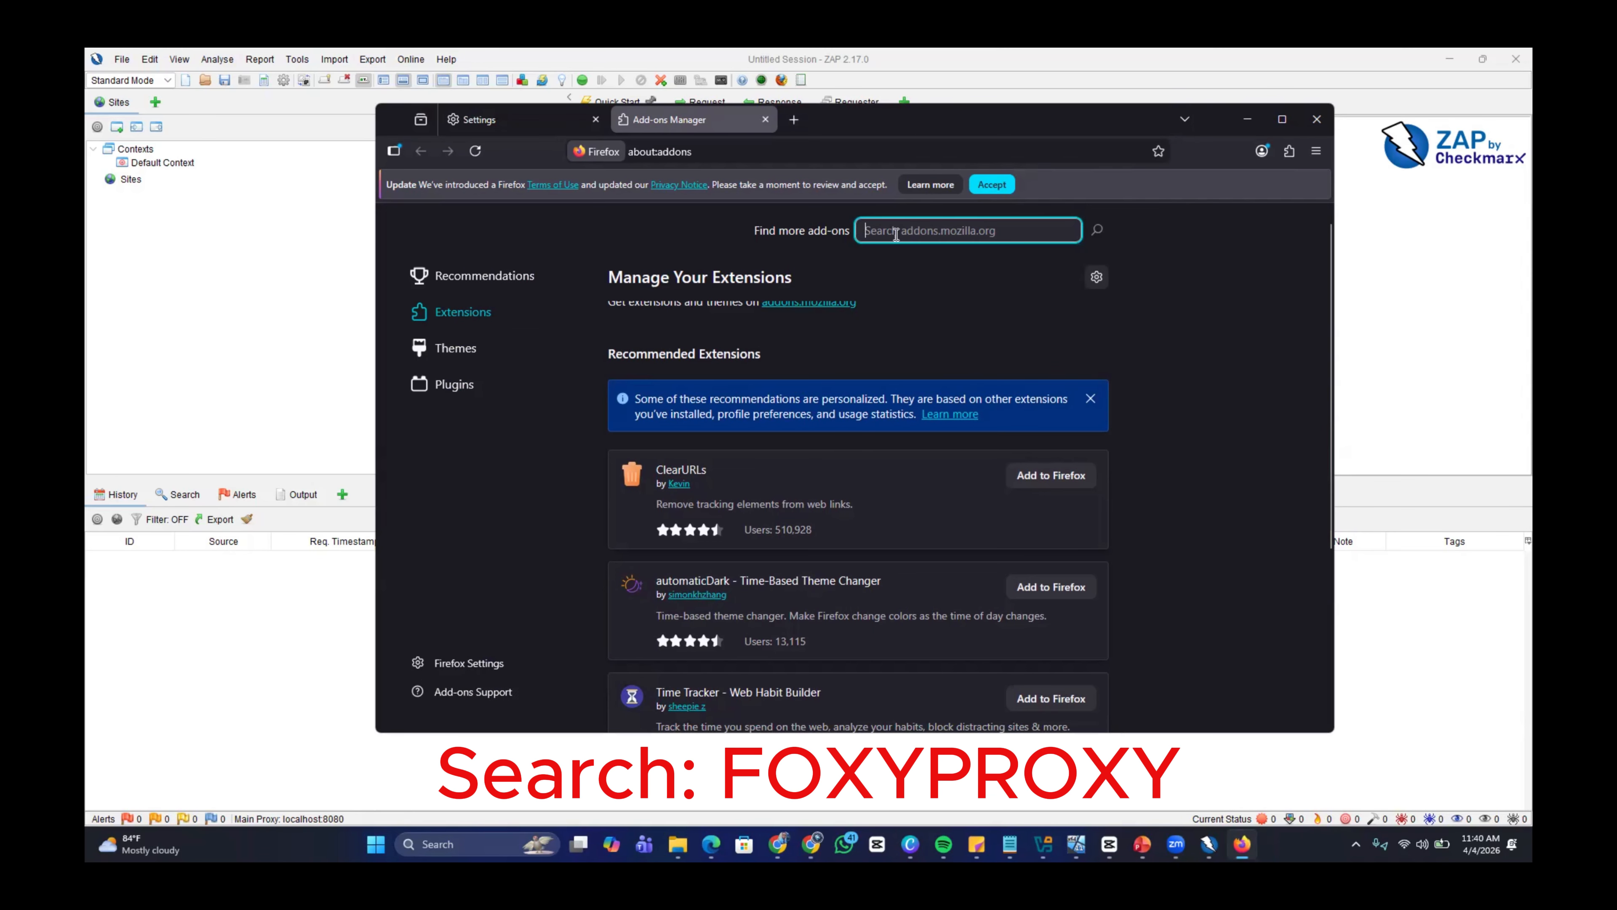
text(Fox)
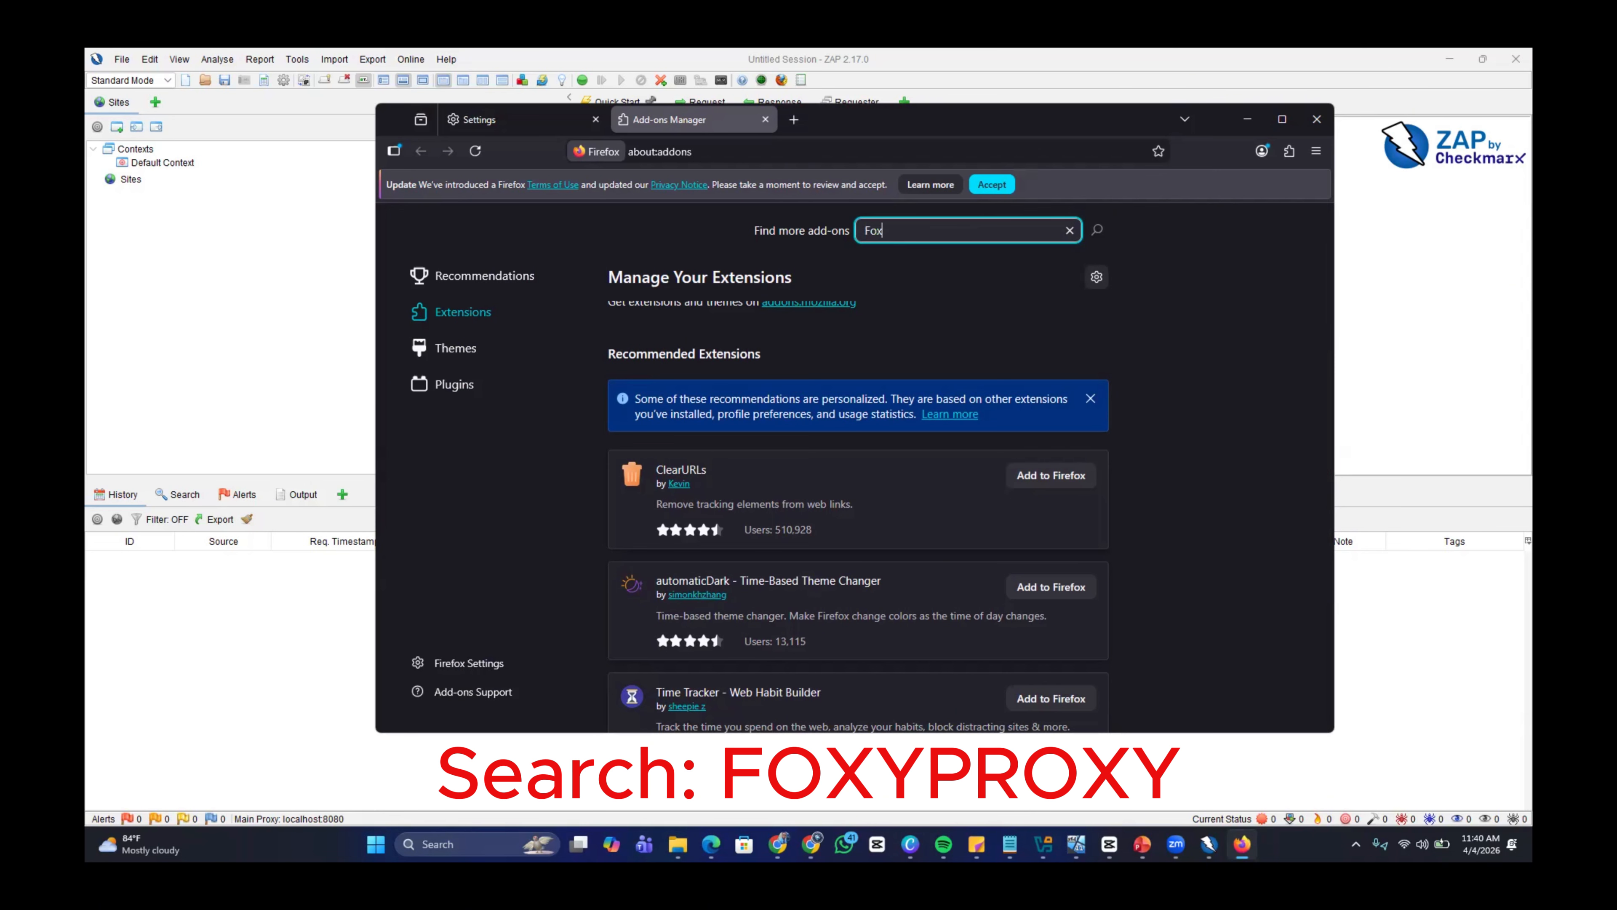
text(yProxy)
key(Return)
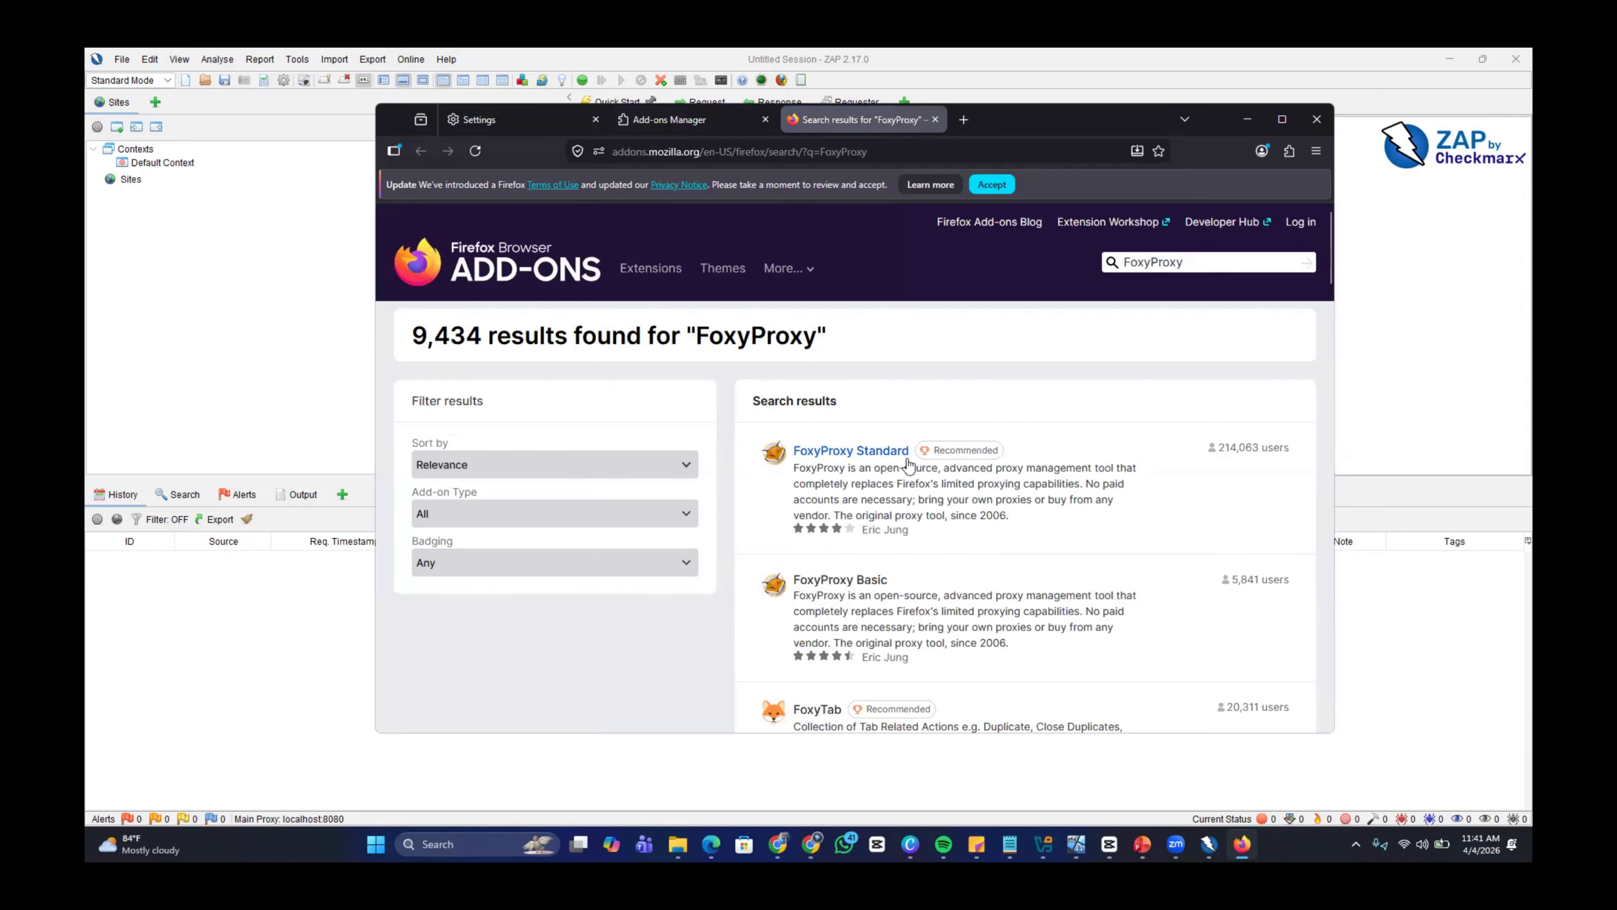
Install the FoxyProxy Standard extension with permission to run in private windows, and acknowledge its installation
click(886, 454)
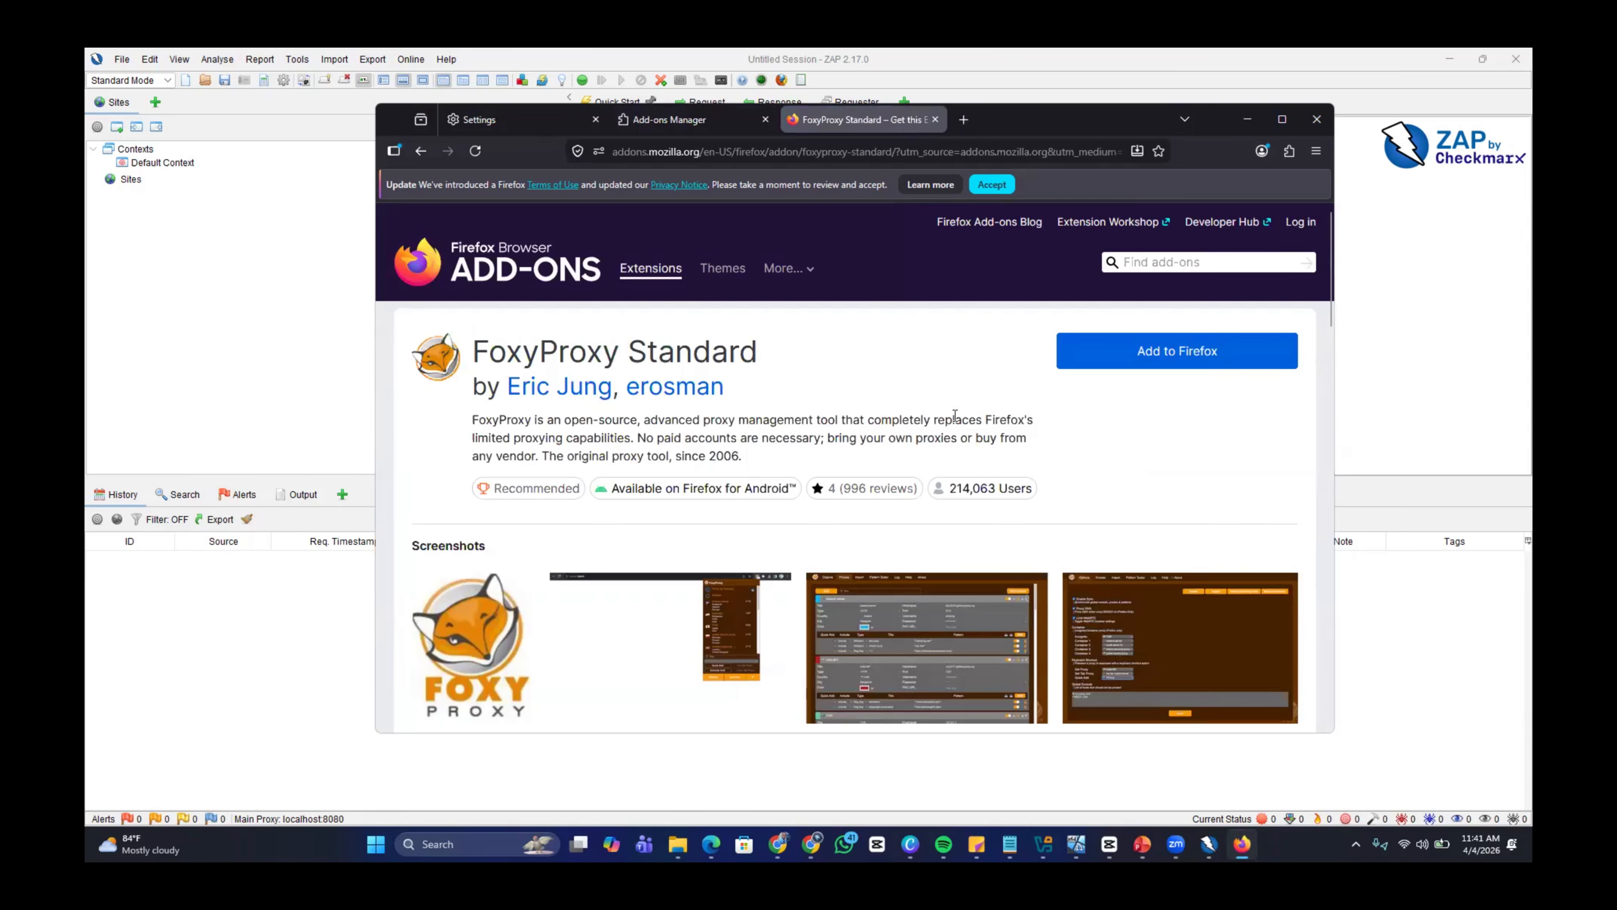
click(1177, 362)
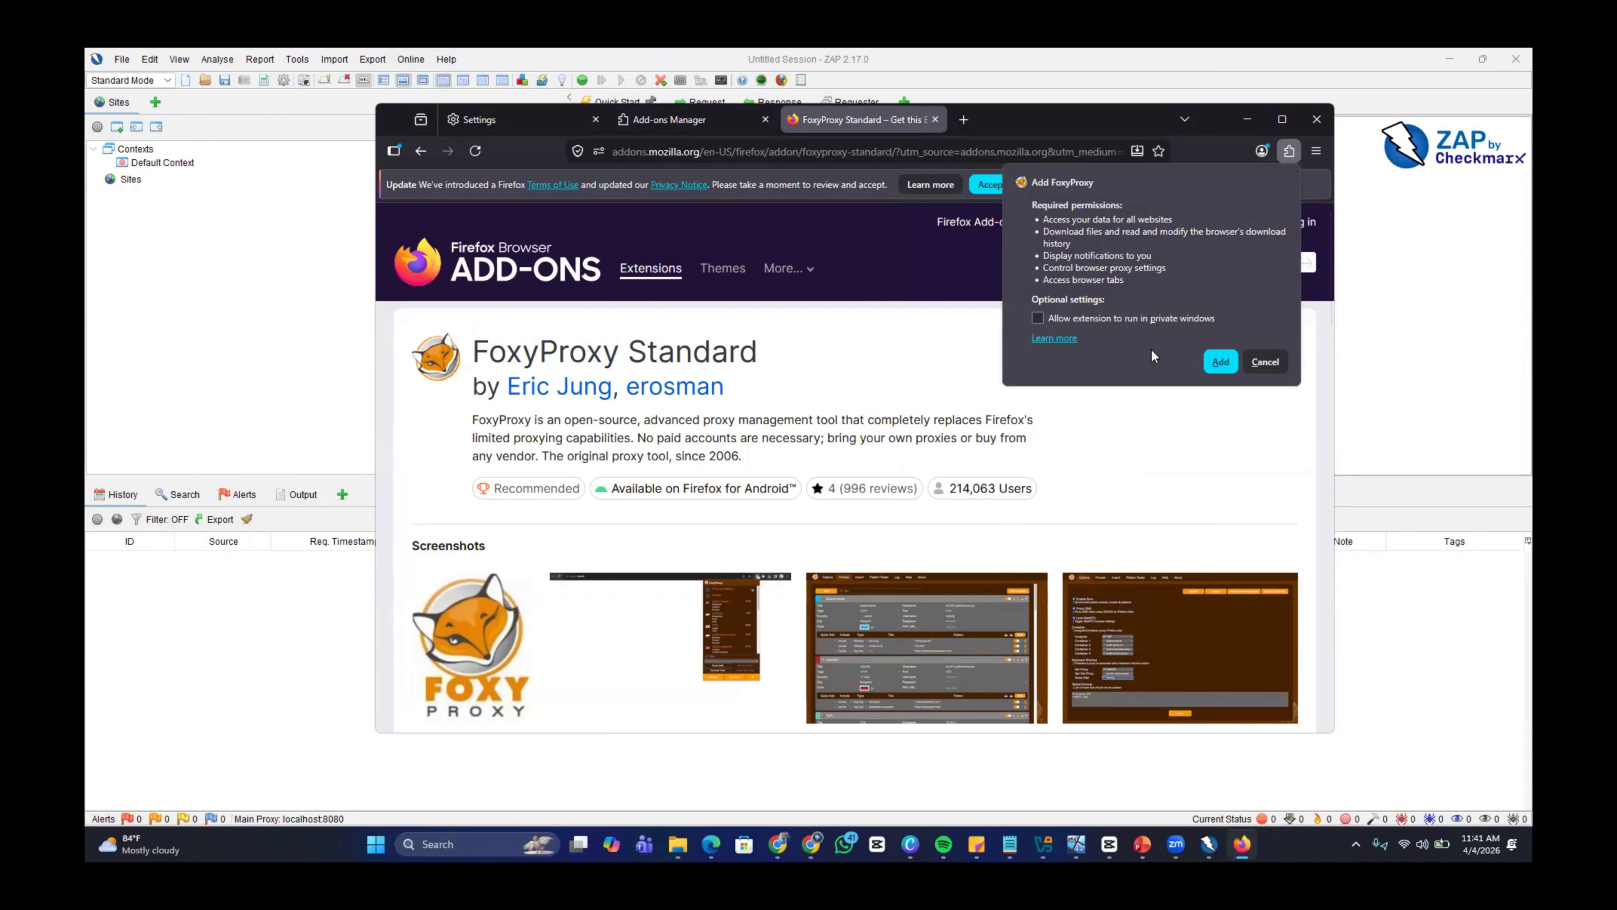
click(1132, 318)
click(1220, 362)
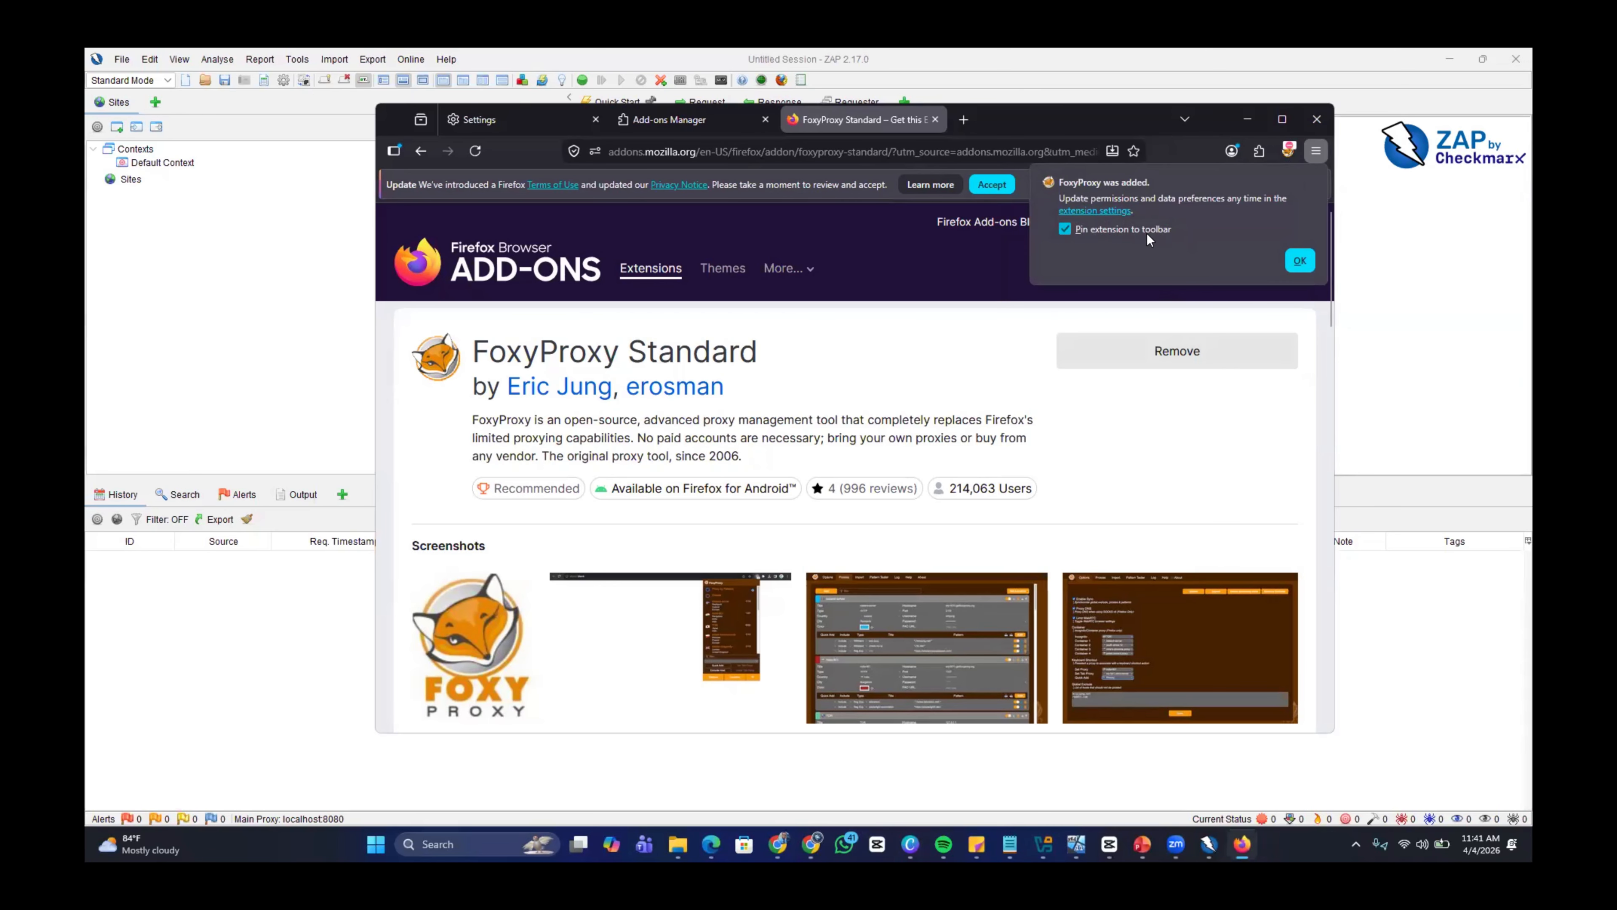
click(1300, 261)
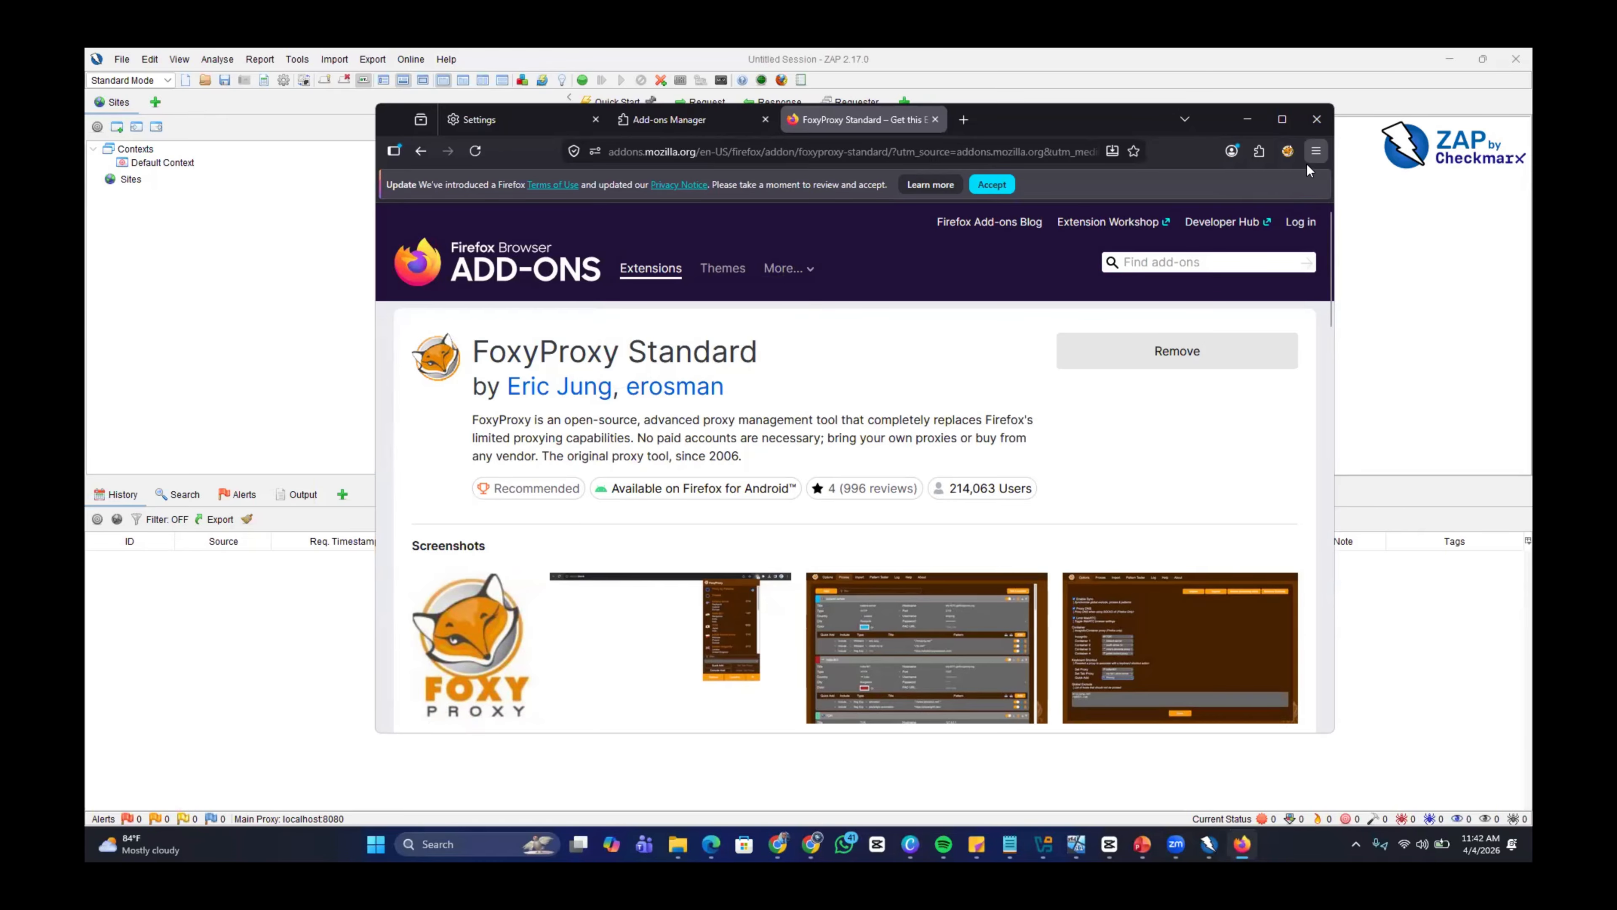
Return to Firefox's Privacy & Security settings and find the Certificates section
click(1314, 151)
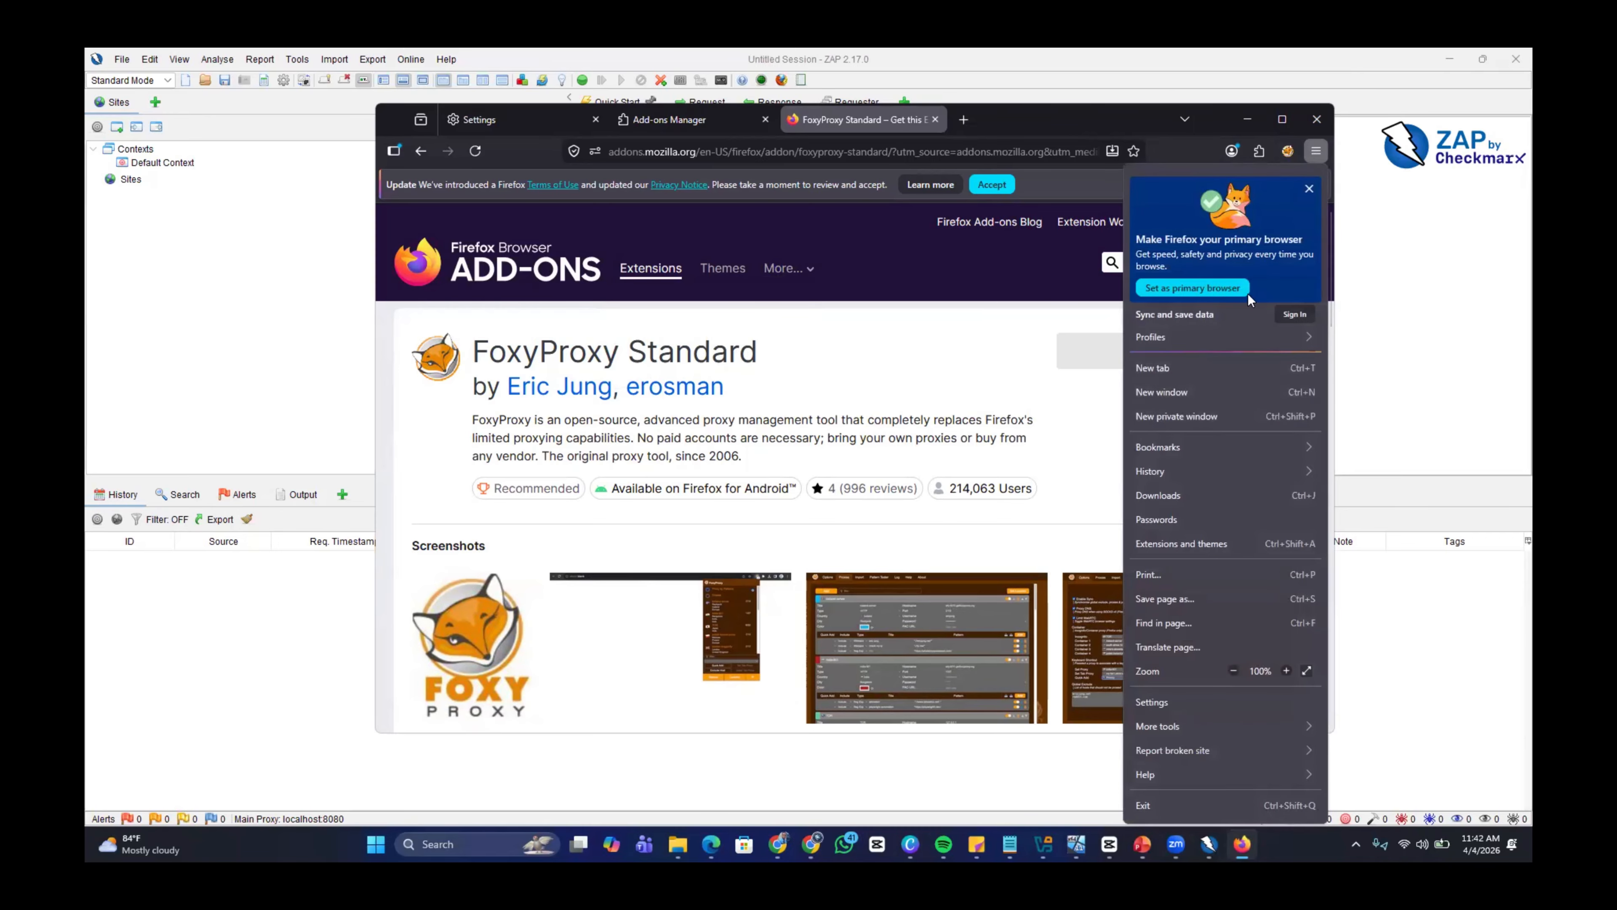
click(1172, 704)
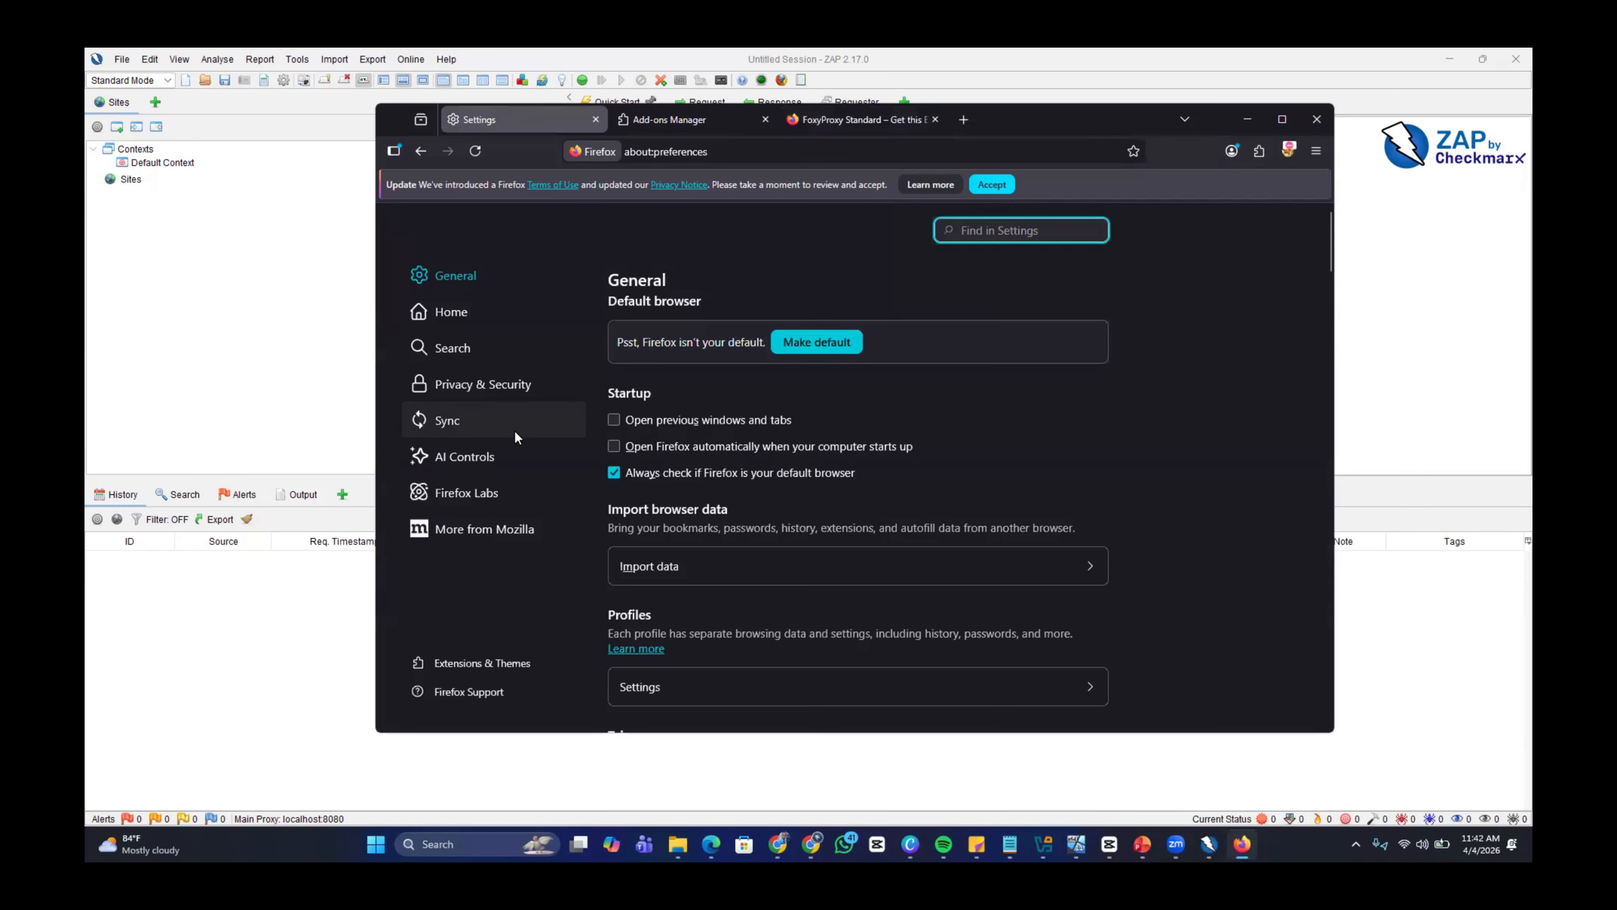
click(496, 388)
scroll(870, 567, down, 15)
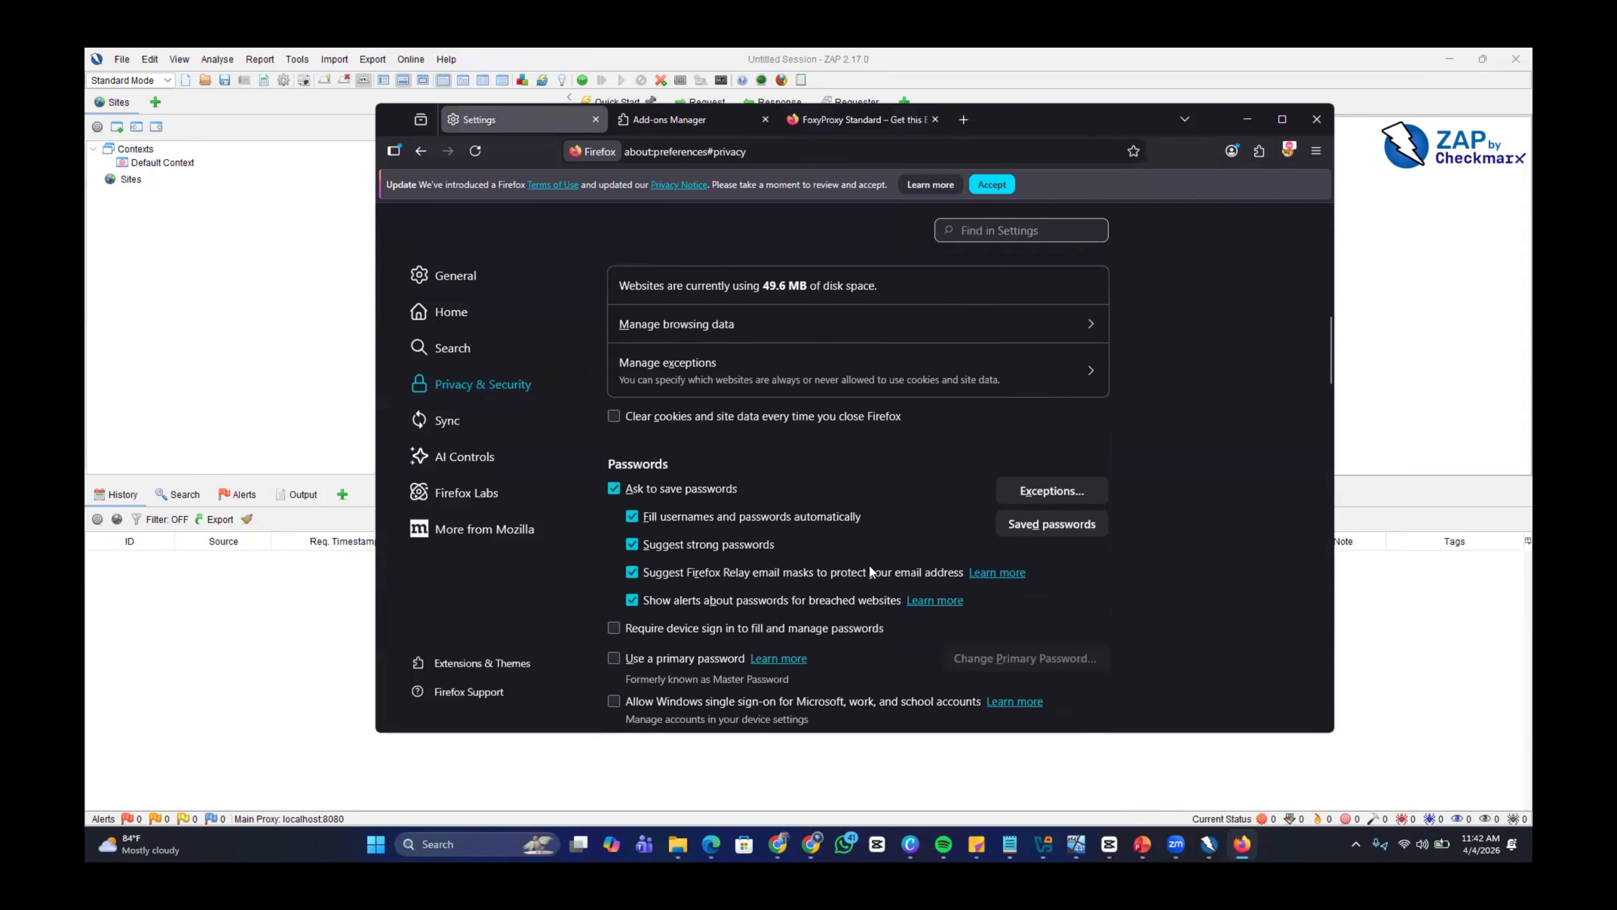
scroll(870, 571, down, 15)
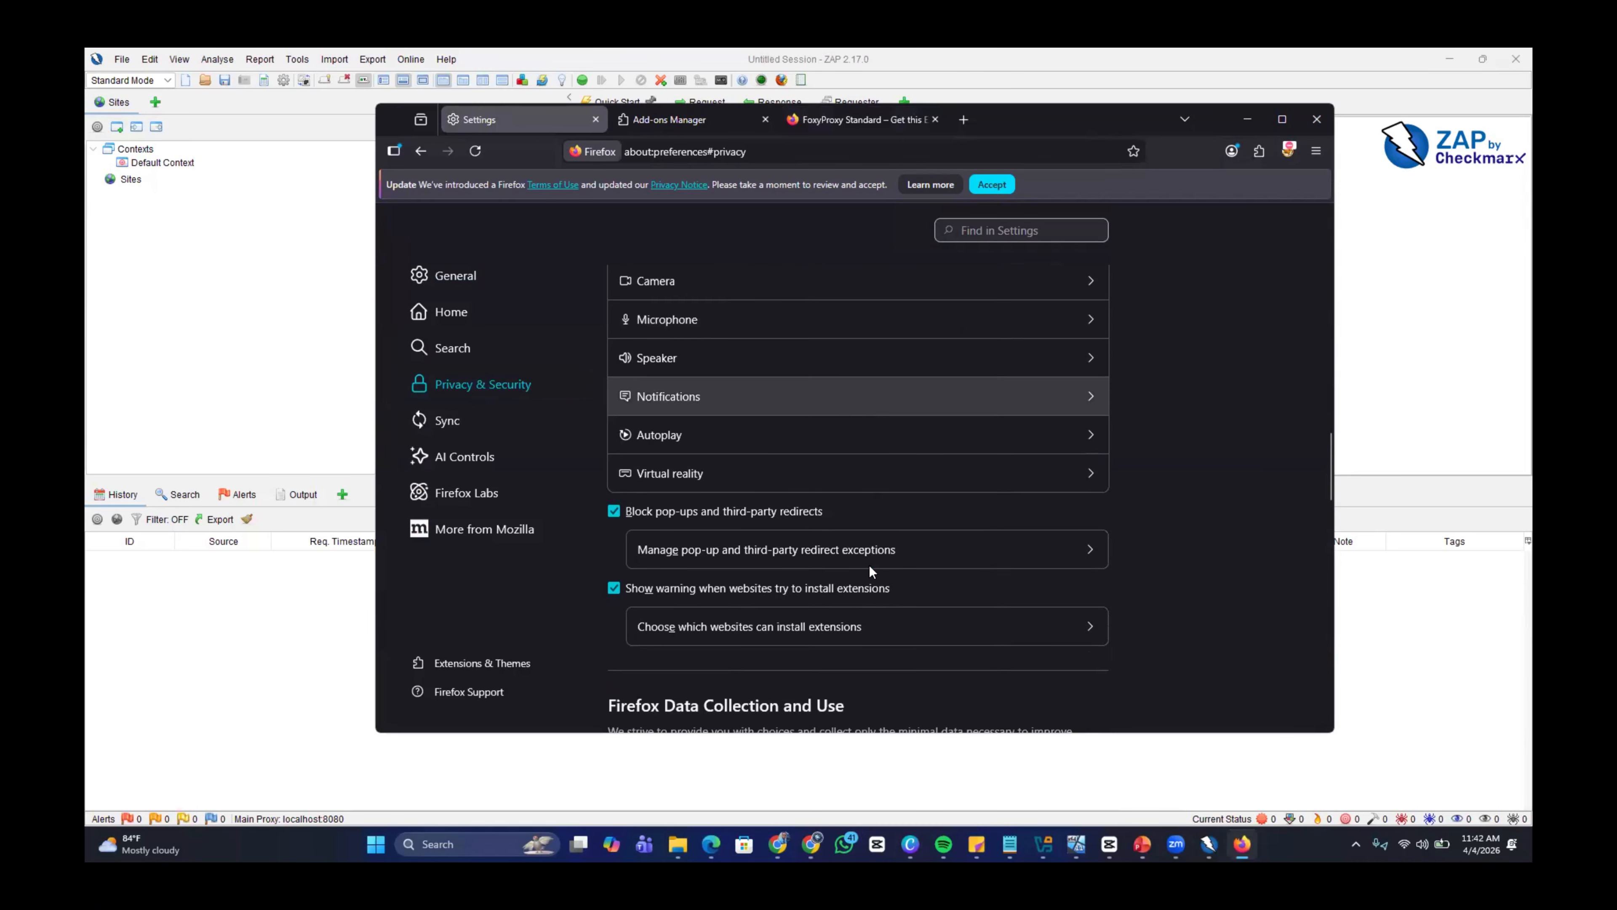
scroll(870, 569, down, 10)
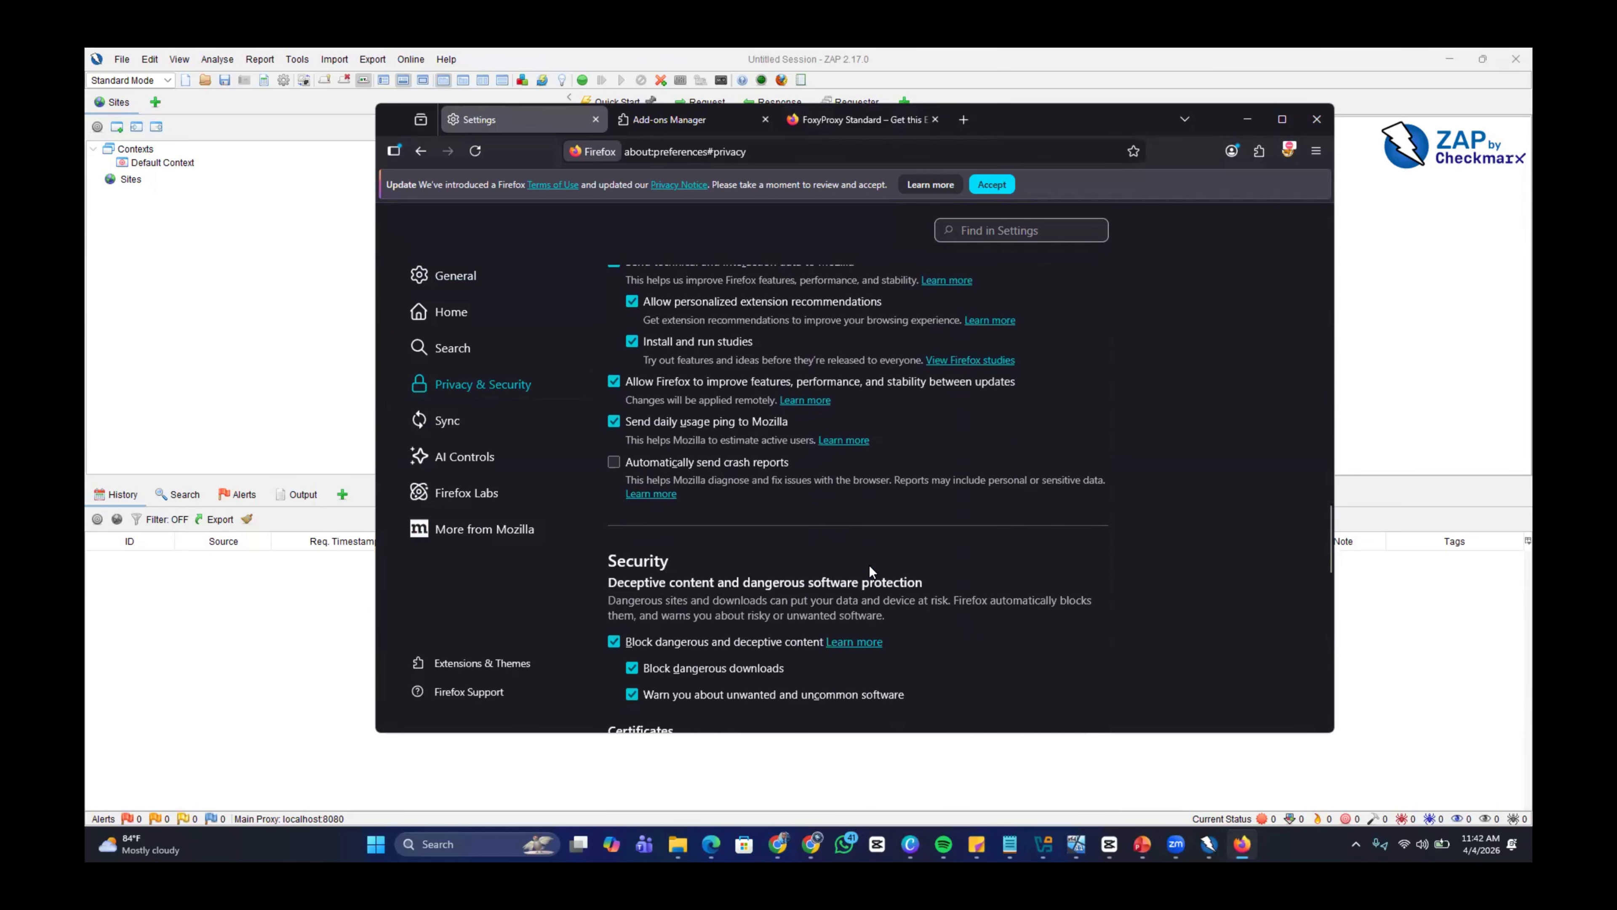
scroll(869, 565, down, 3)
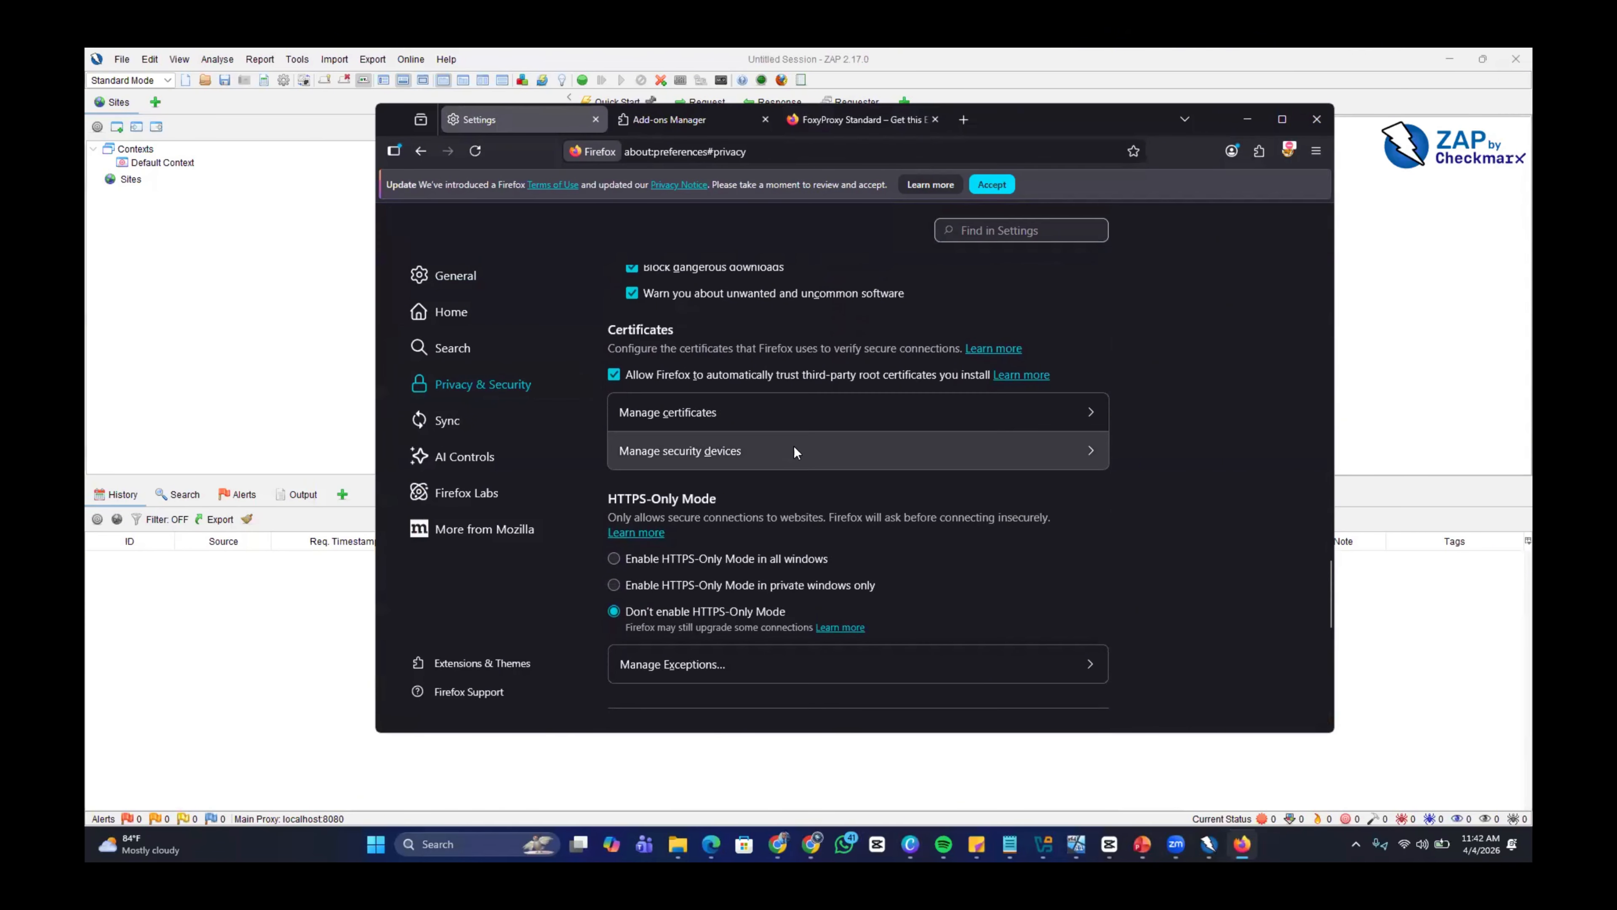
Check the Certificate Manager's authorities for the Zed Attack Proxy Root CA entry, and close the manager
click(786, 405)
scroll(926, 497, down, 20)
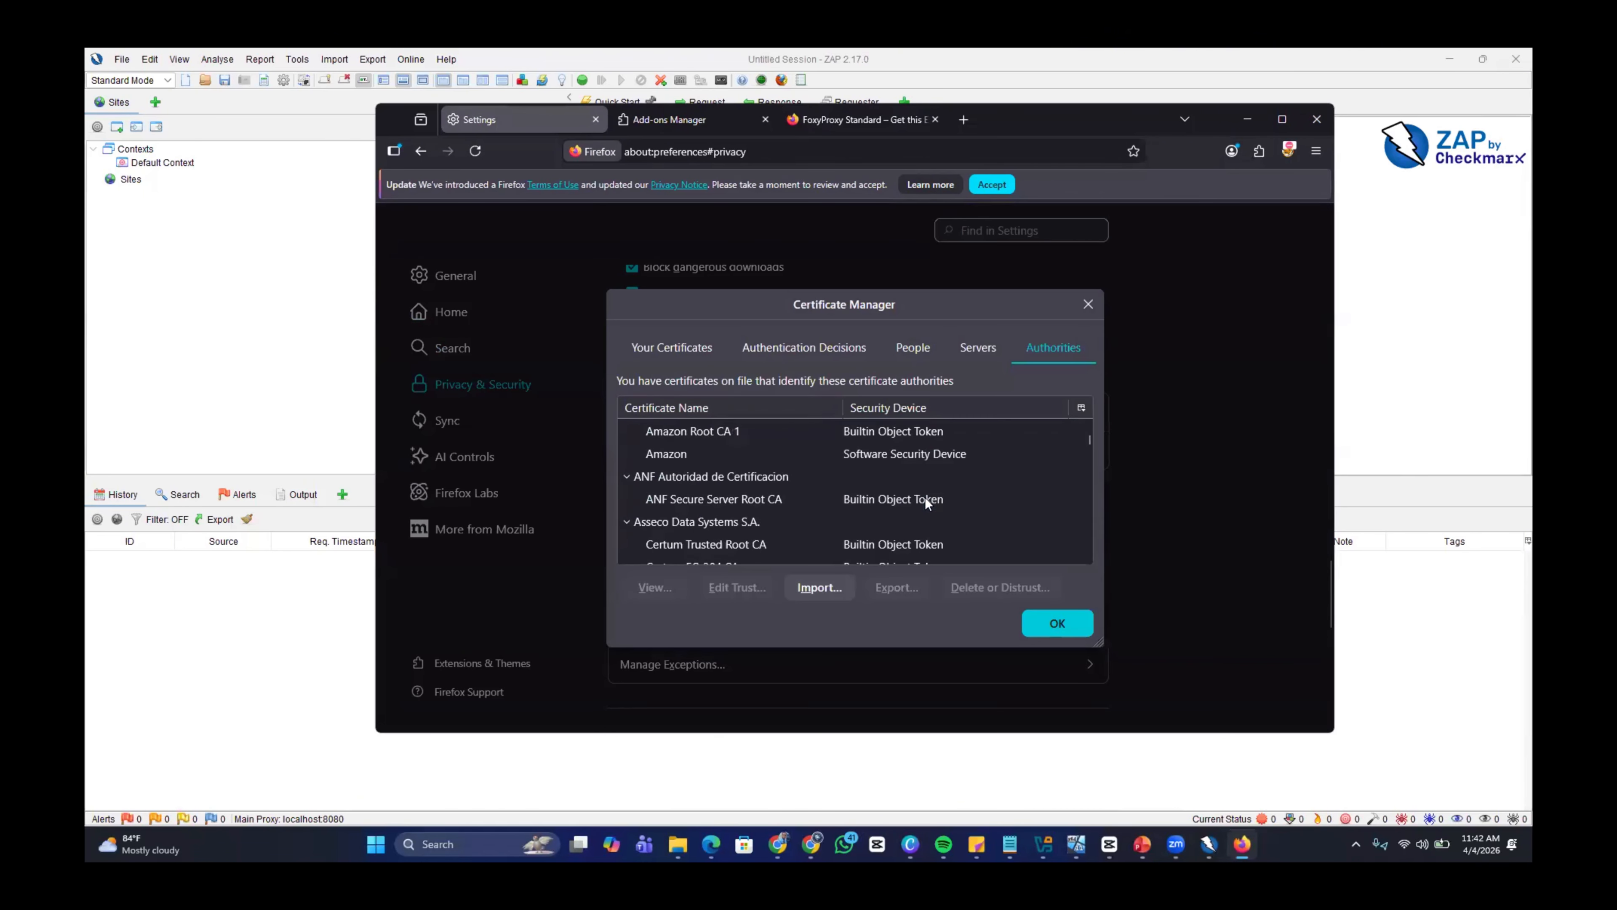
scroll(926, 497, down, 20)
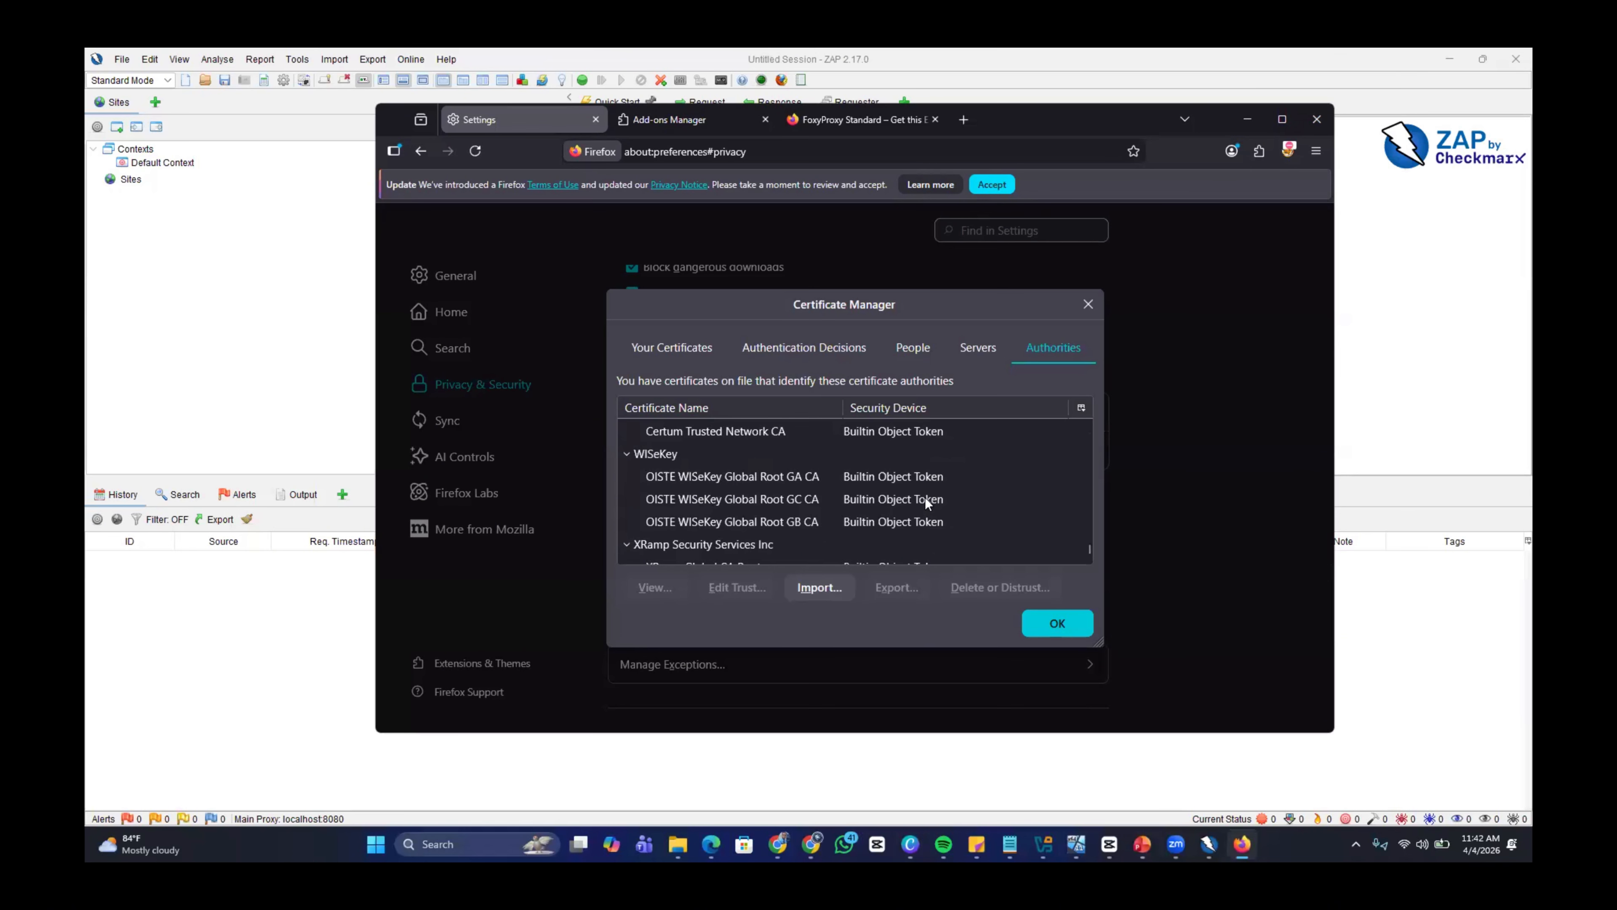
click(646, 527)
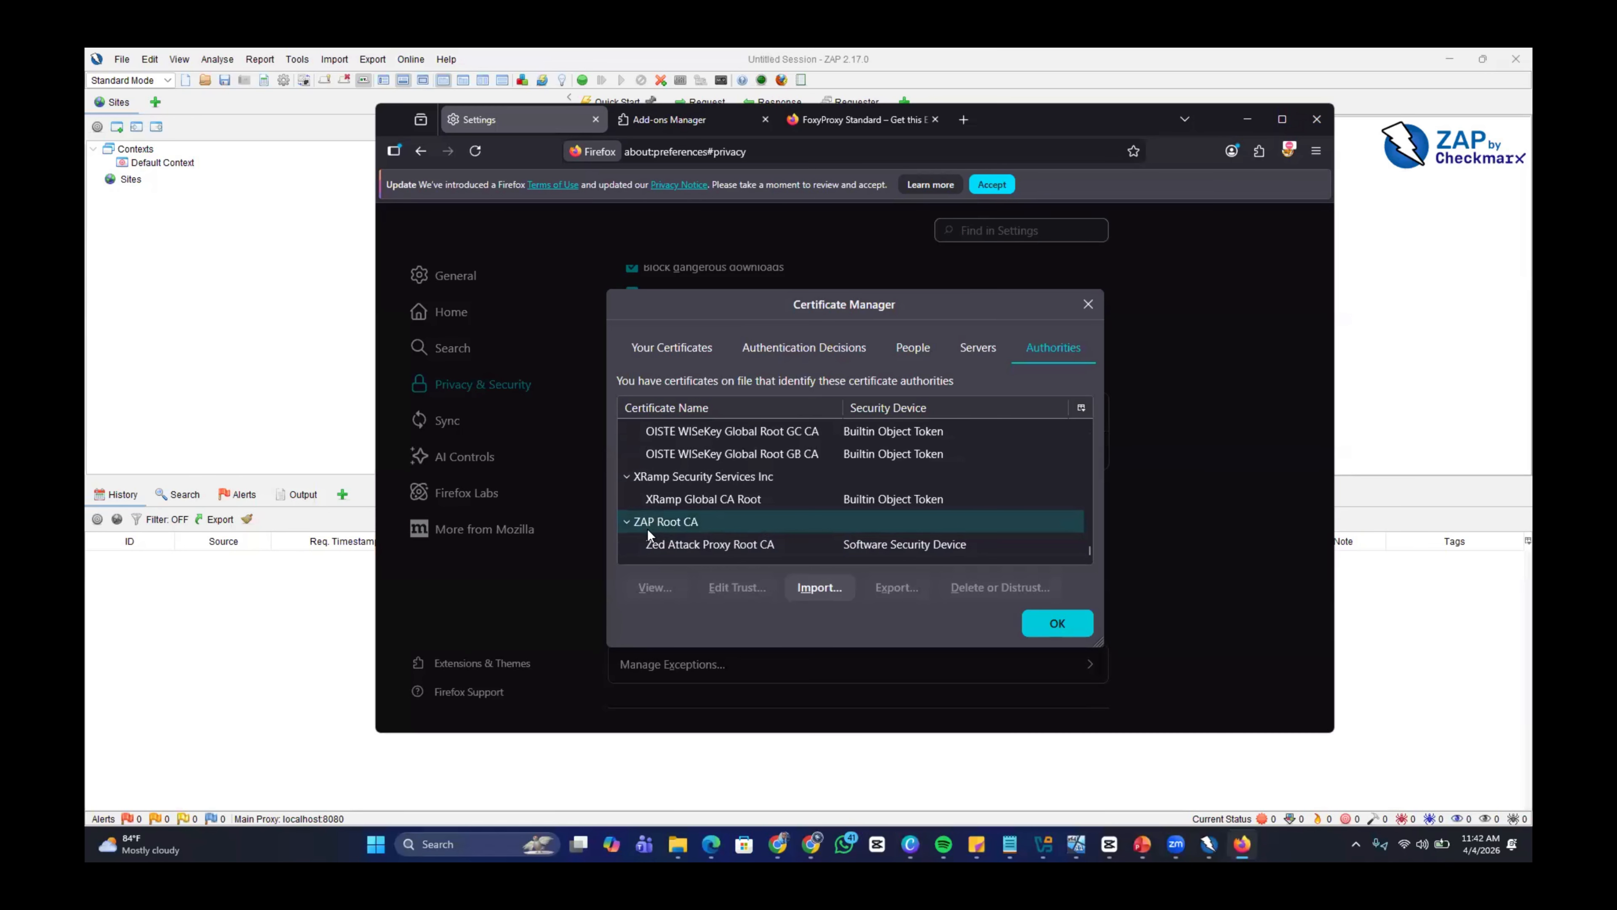
click(662, 548)
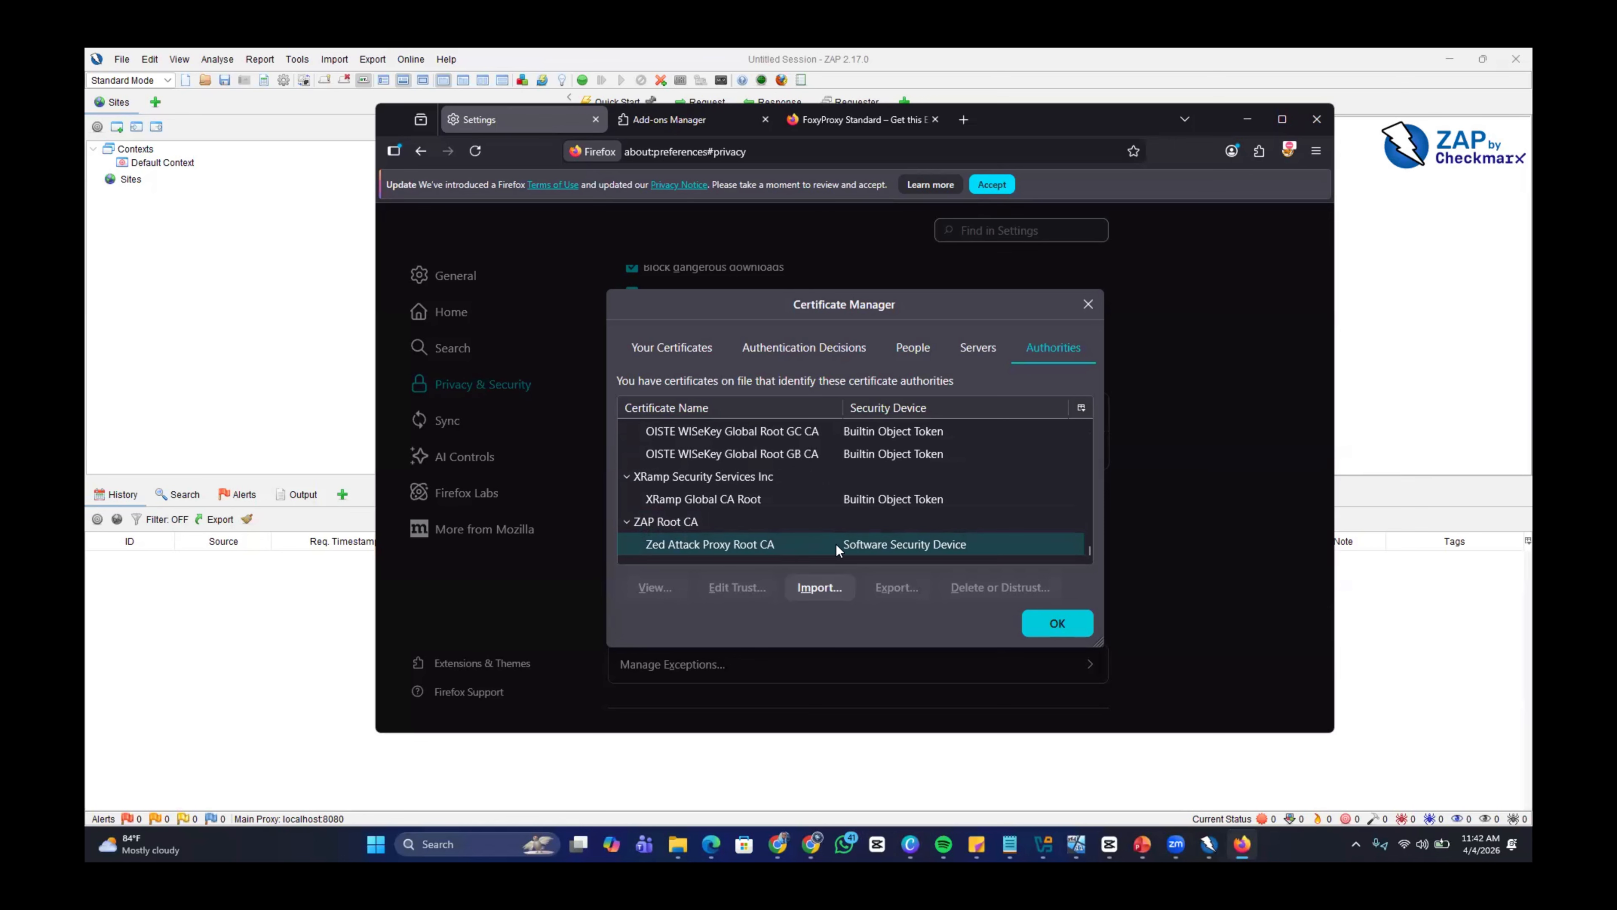
click(1087, 304)
Return to the FoxyProxy Standard page and open the extension's Proxies settings
click(671, 120)
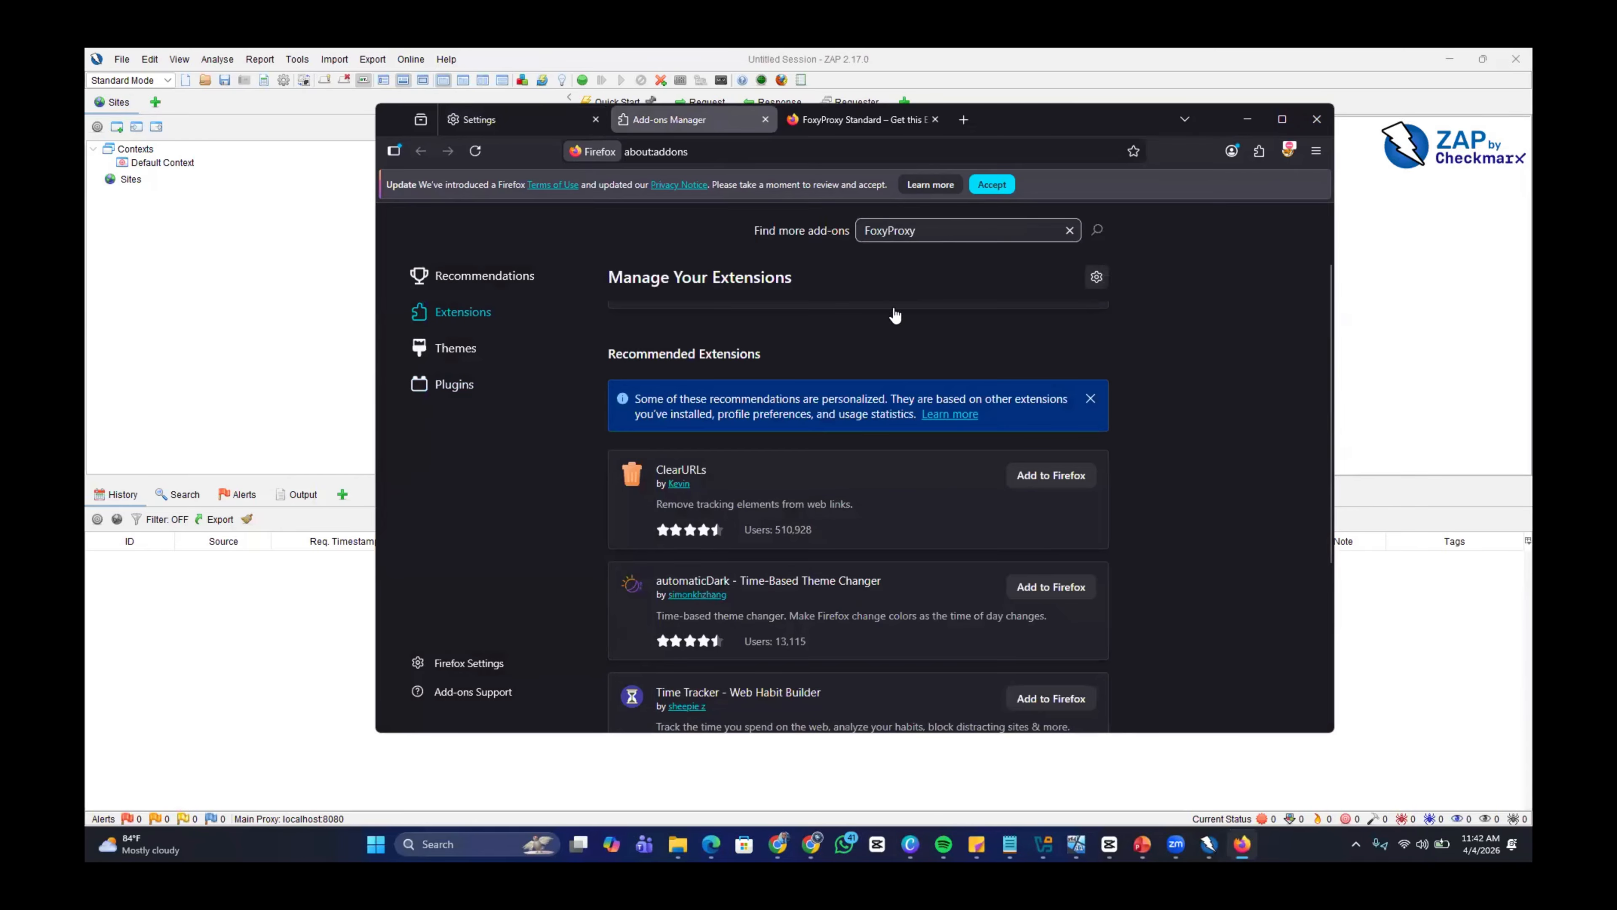
click(860, 119)
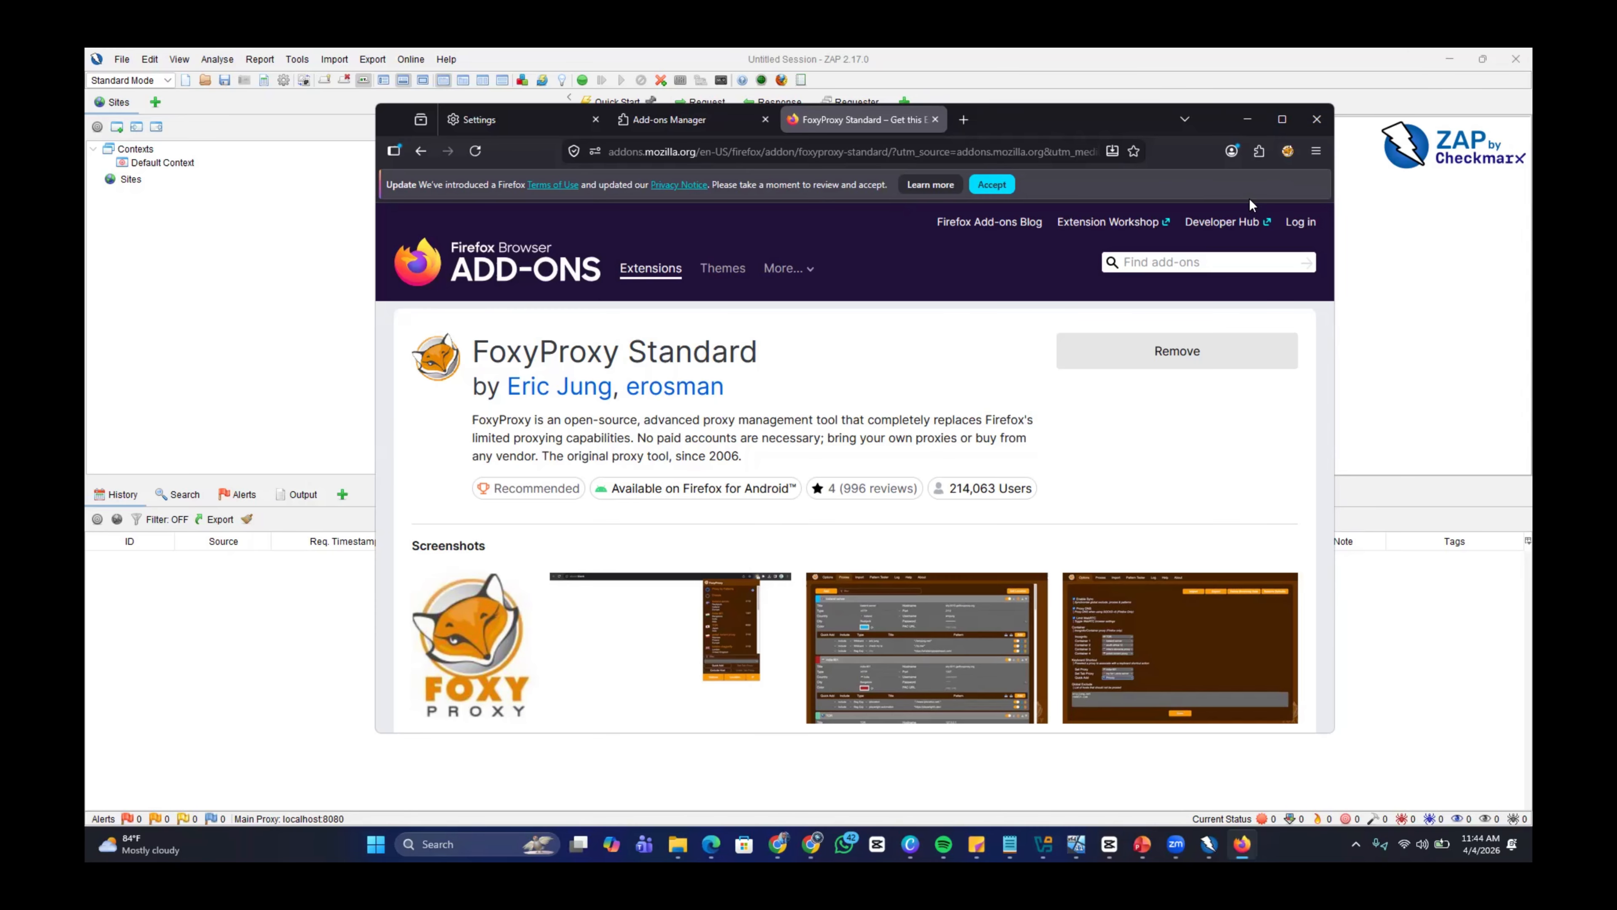
click(1288, 151)
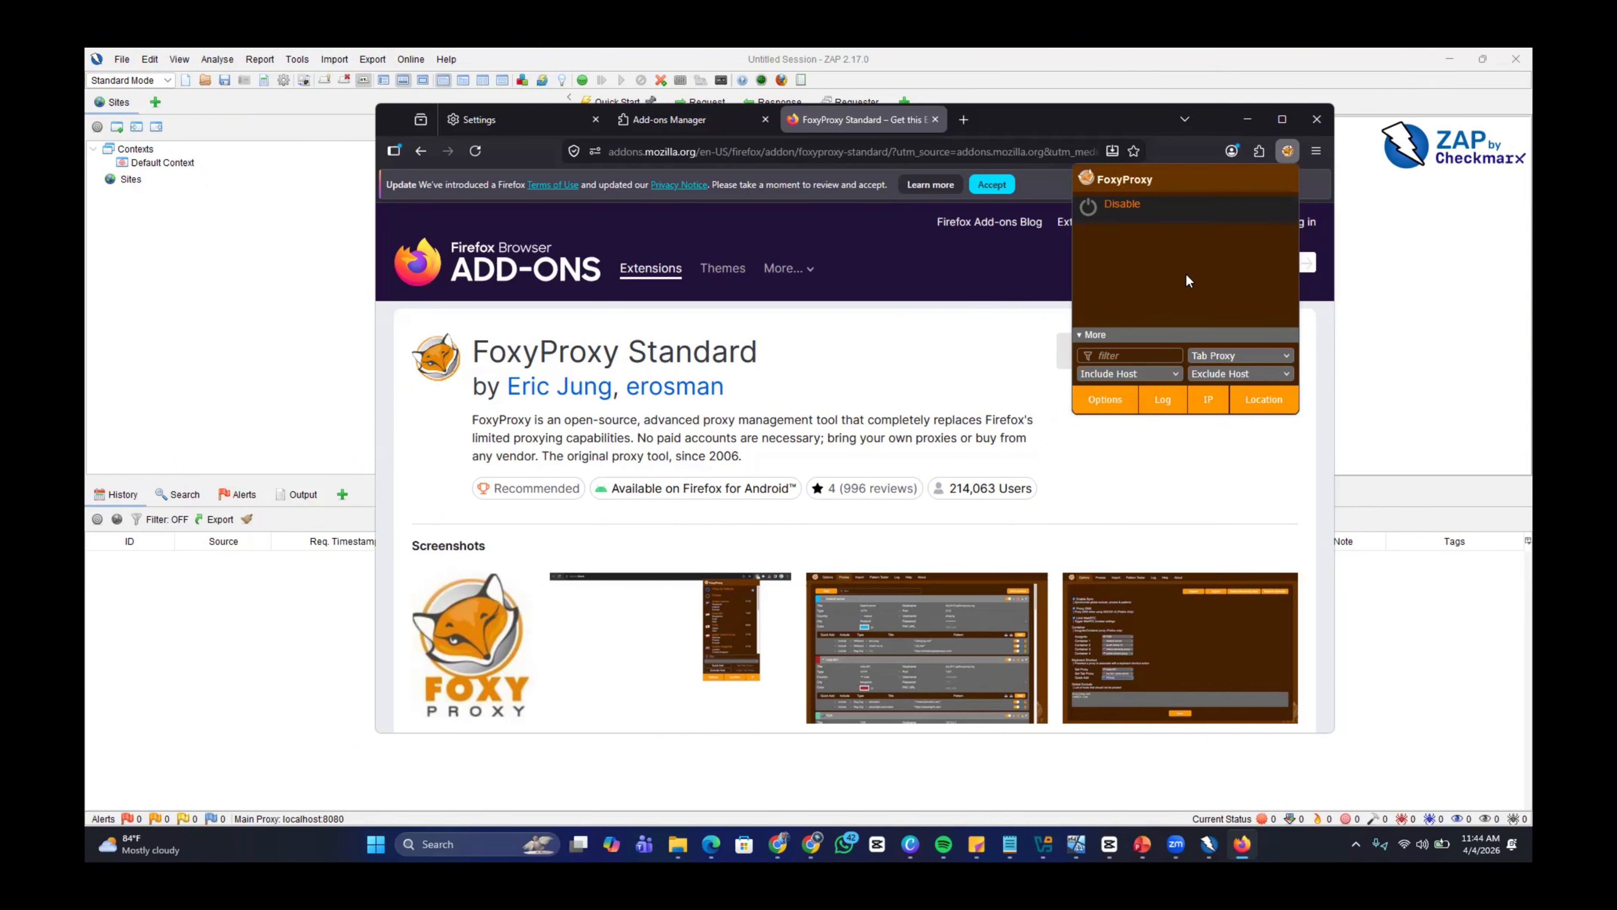
click(1103, 404)
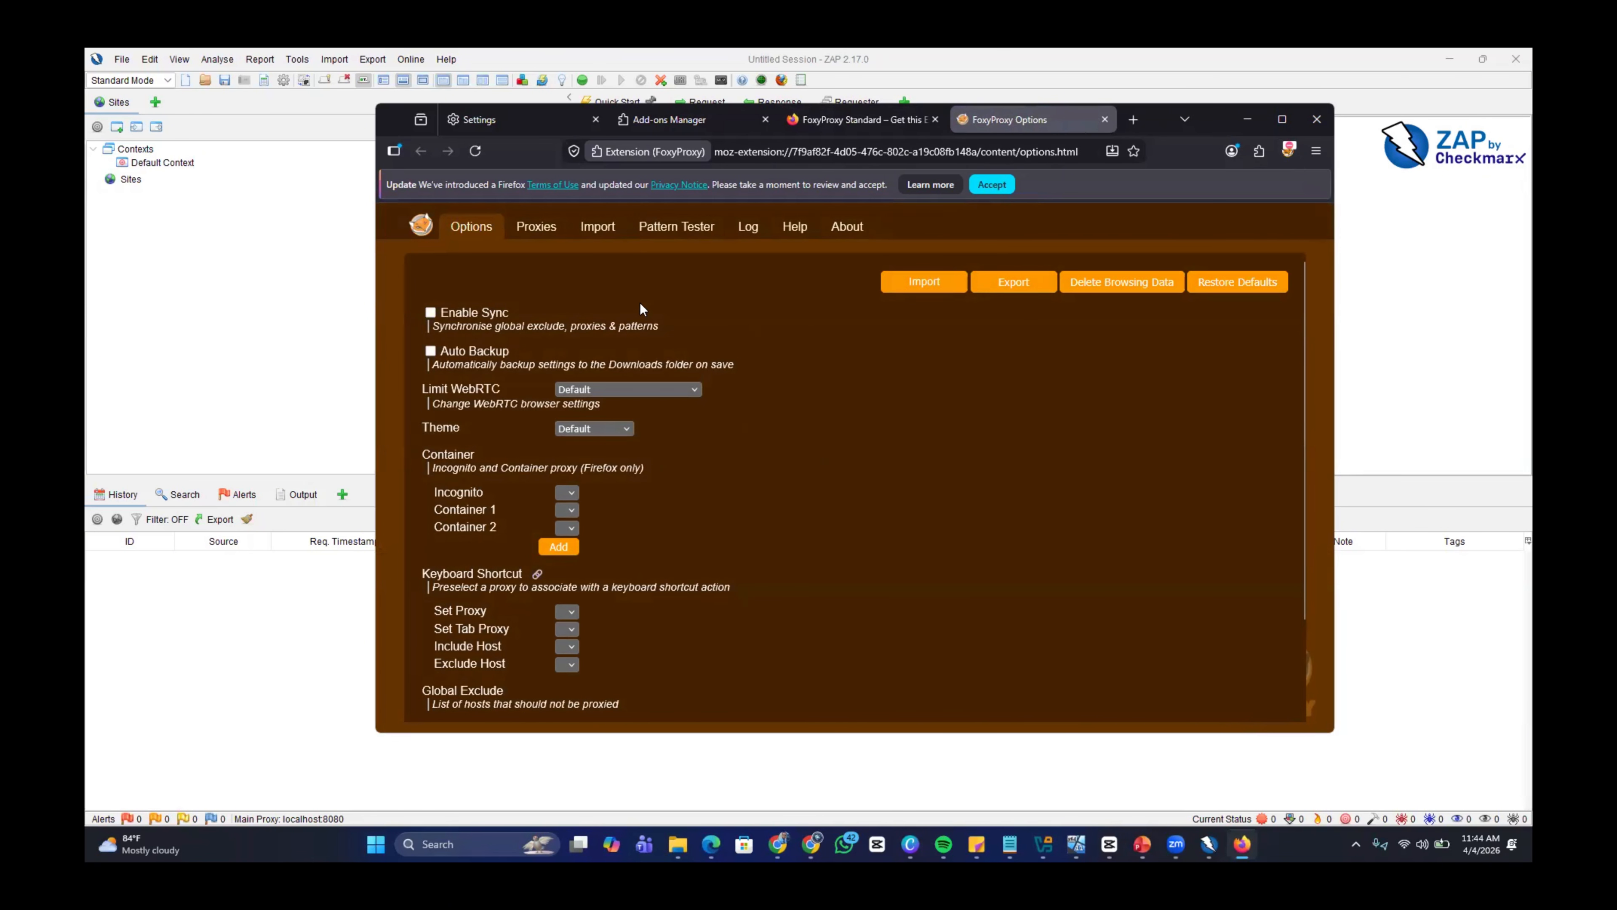
click(535, 231)
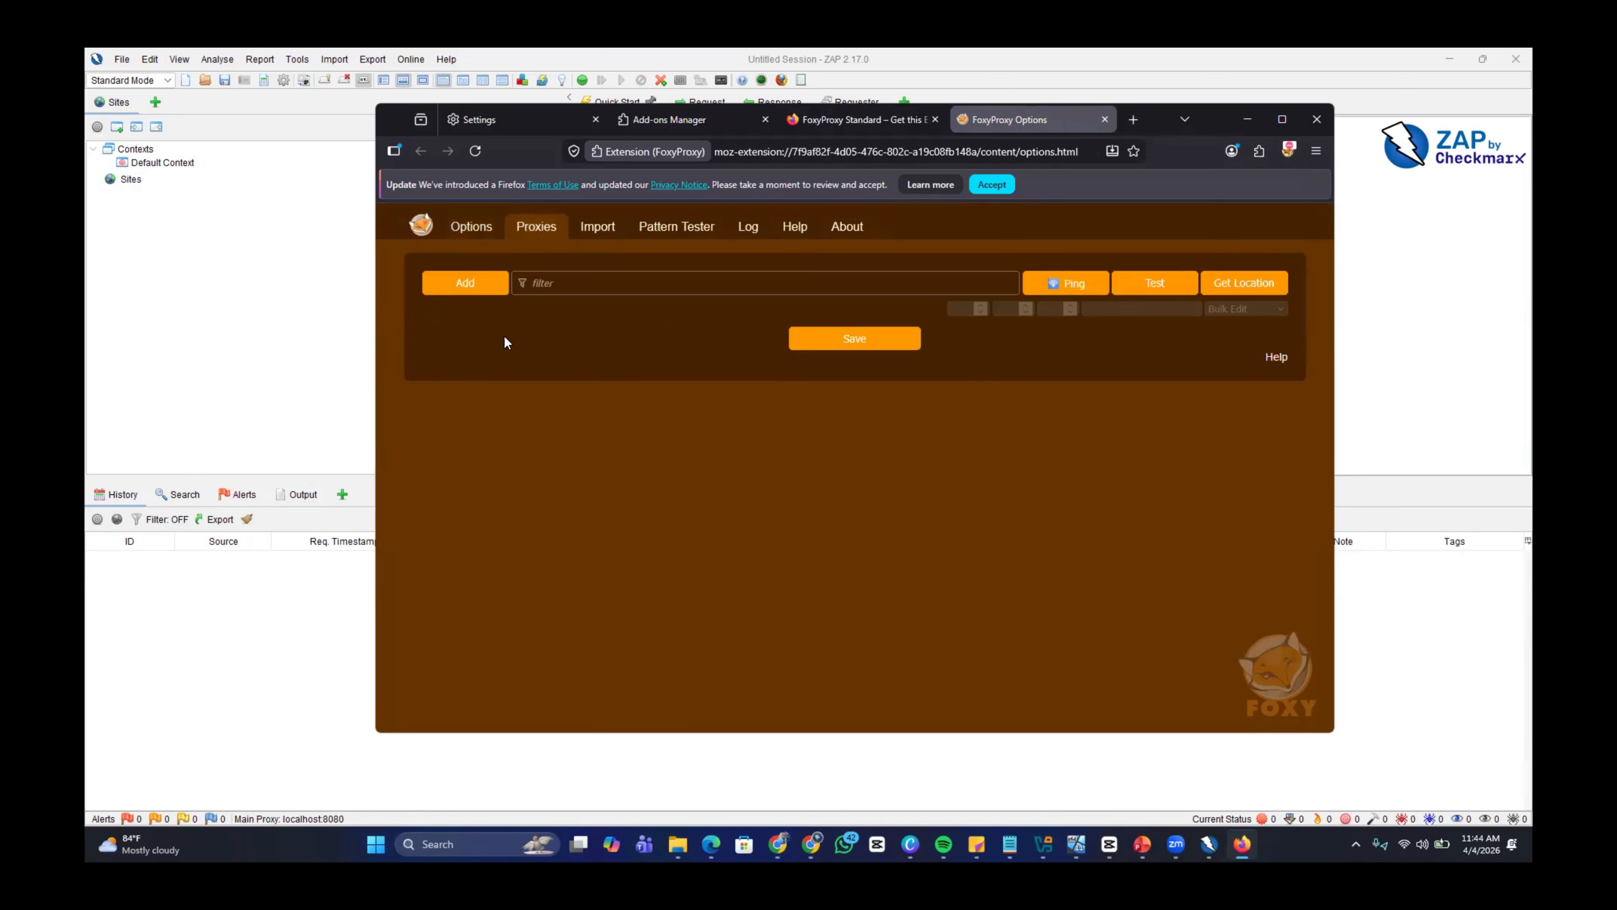
Add a proxy titled ZAP PROXY with hostname localhost and port 8080
click(465, 283)
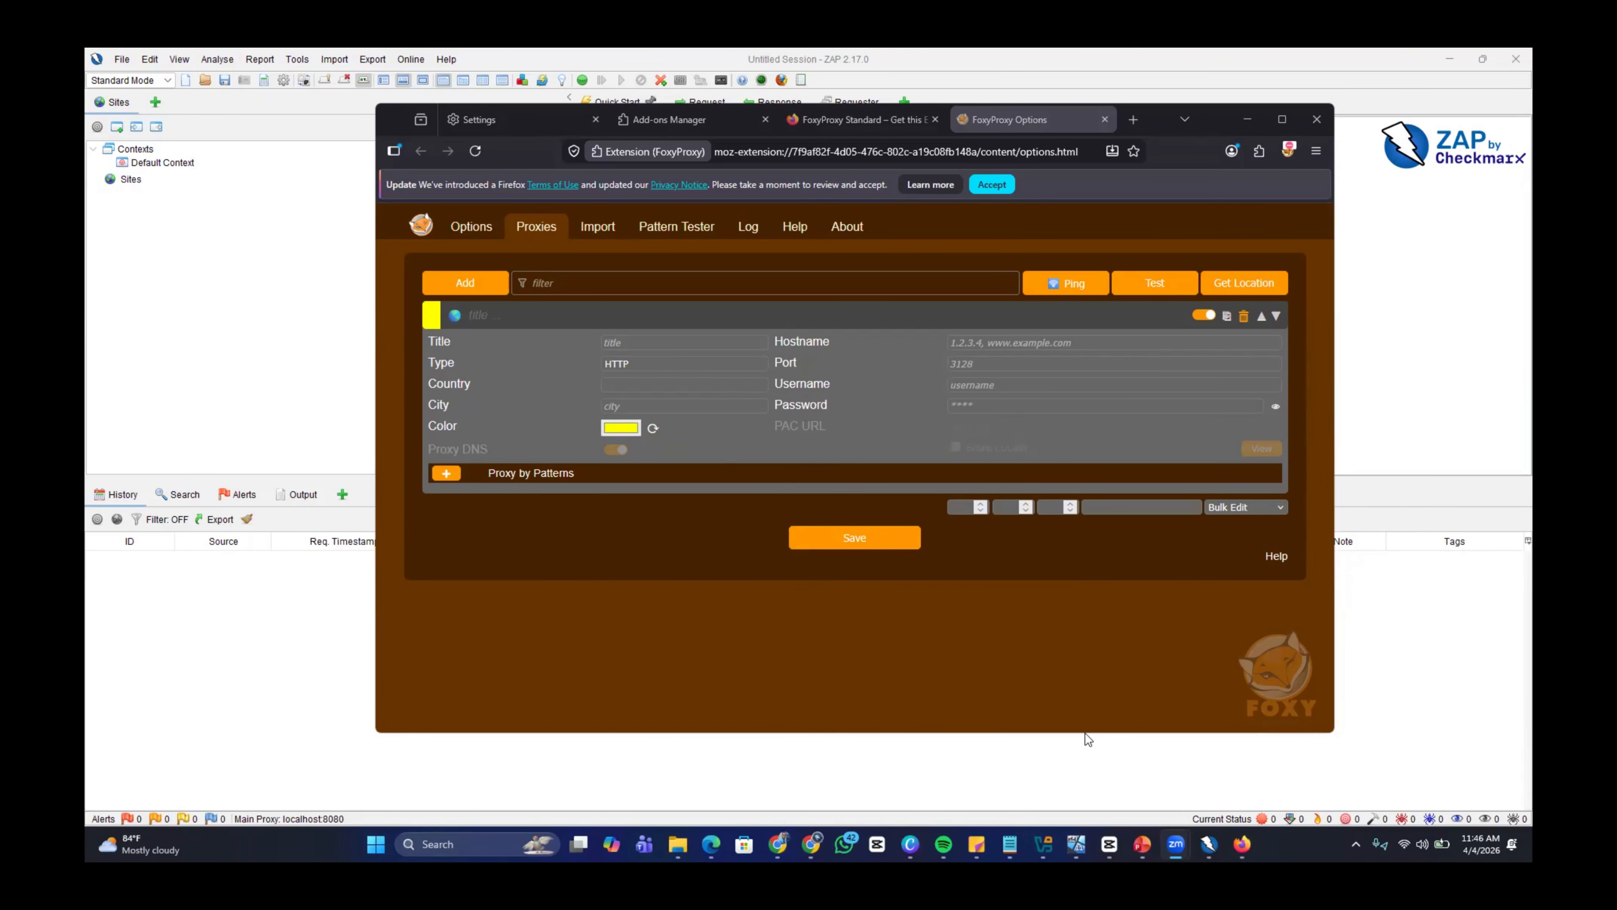
click(652, 341)
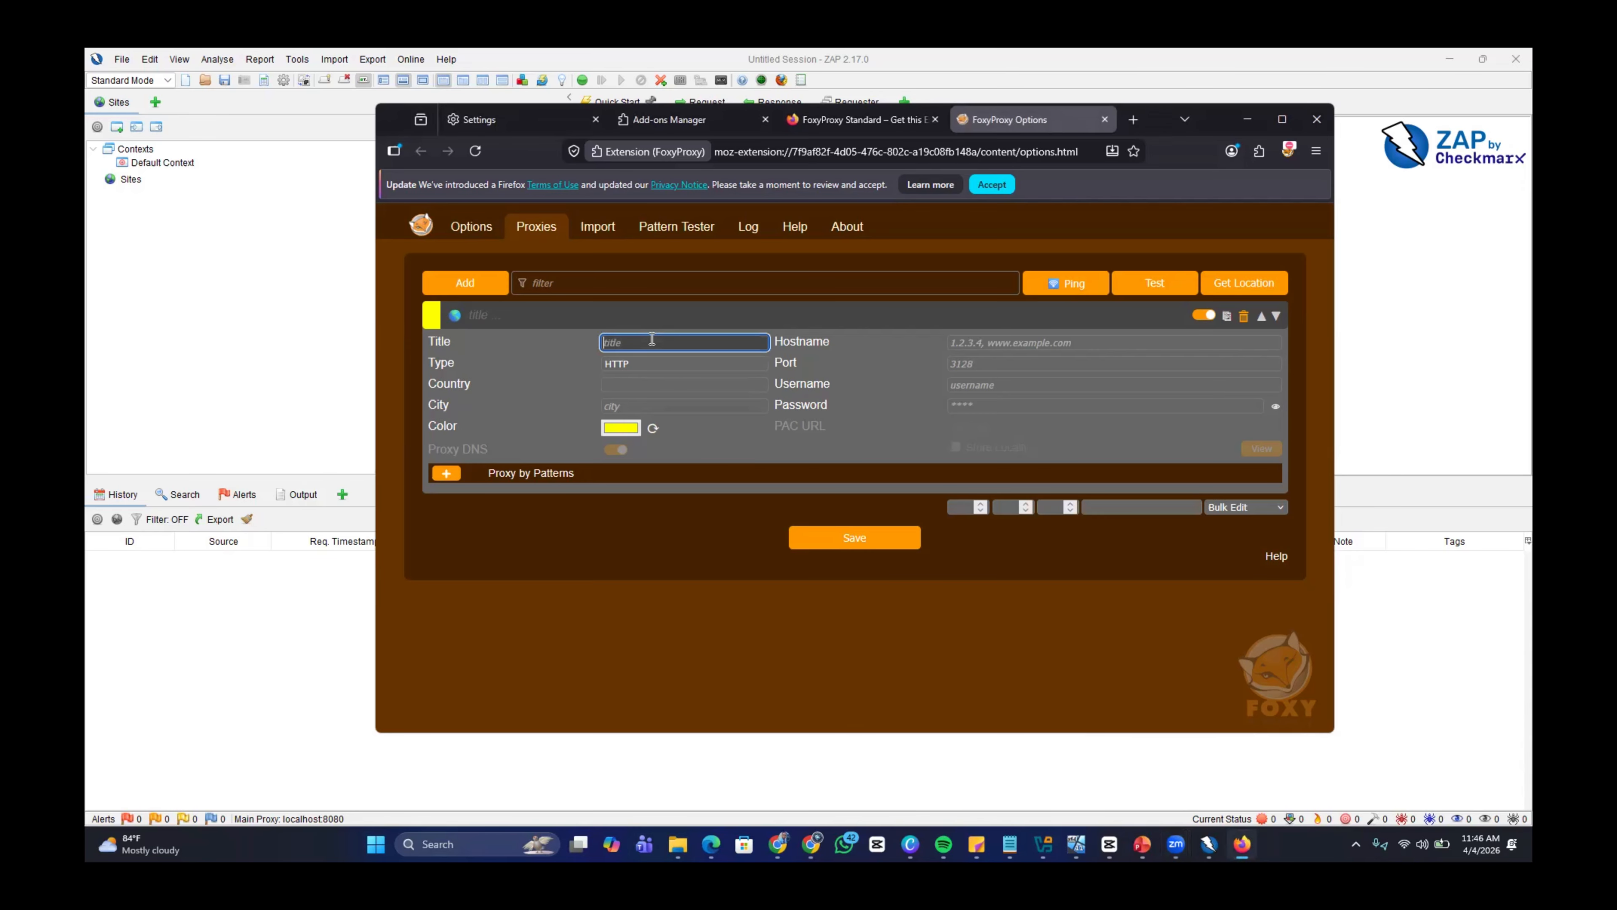
text(ZAP PROXY)
click(958, 342)
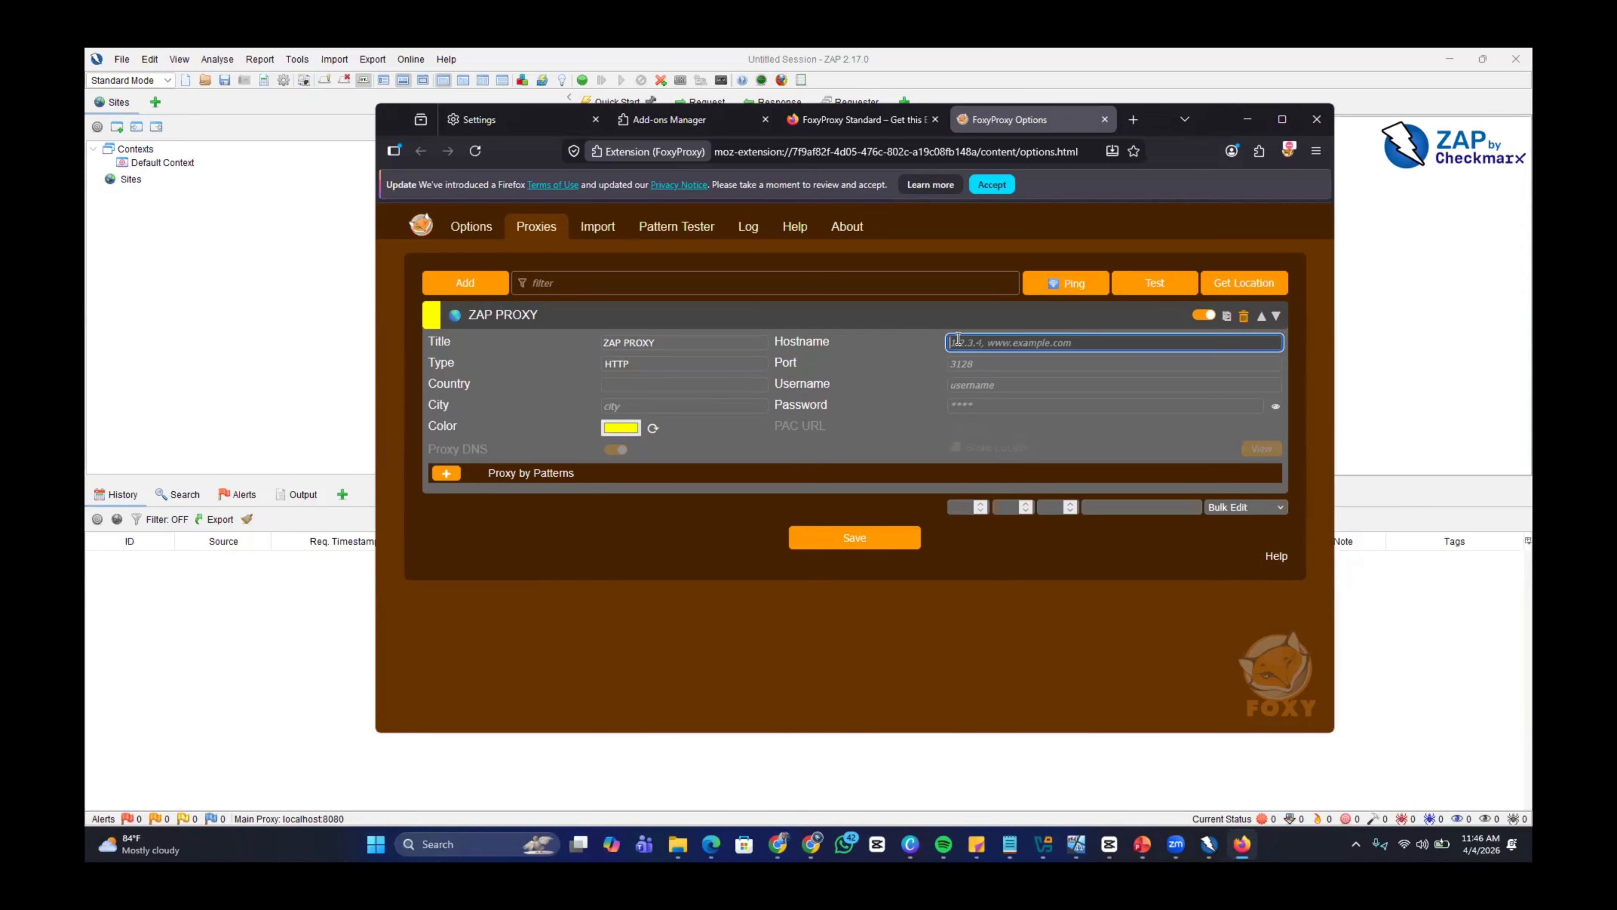
text(localhost)
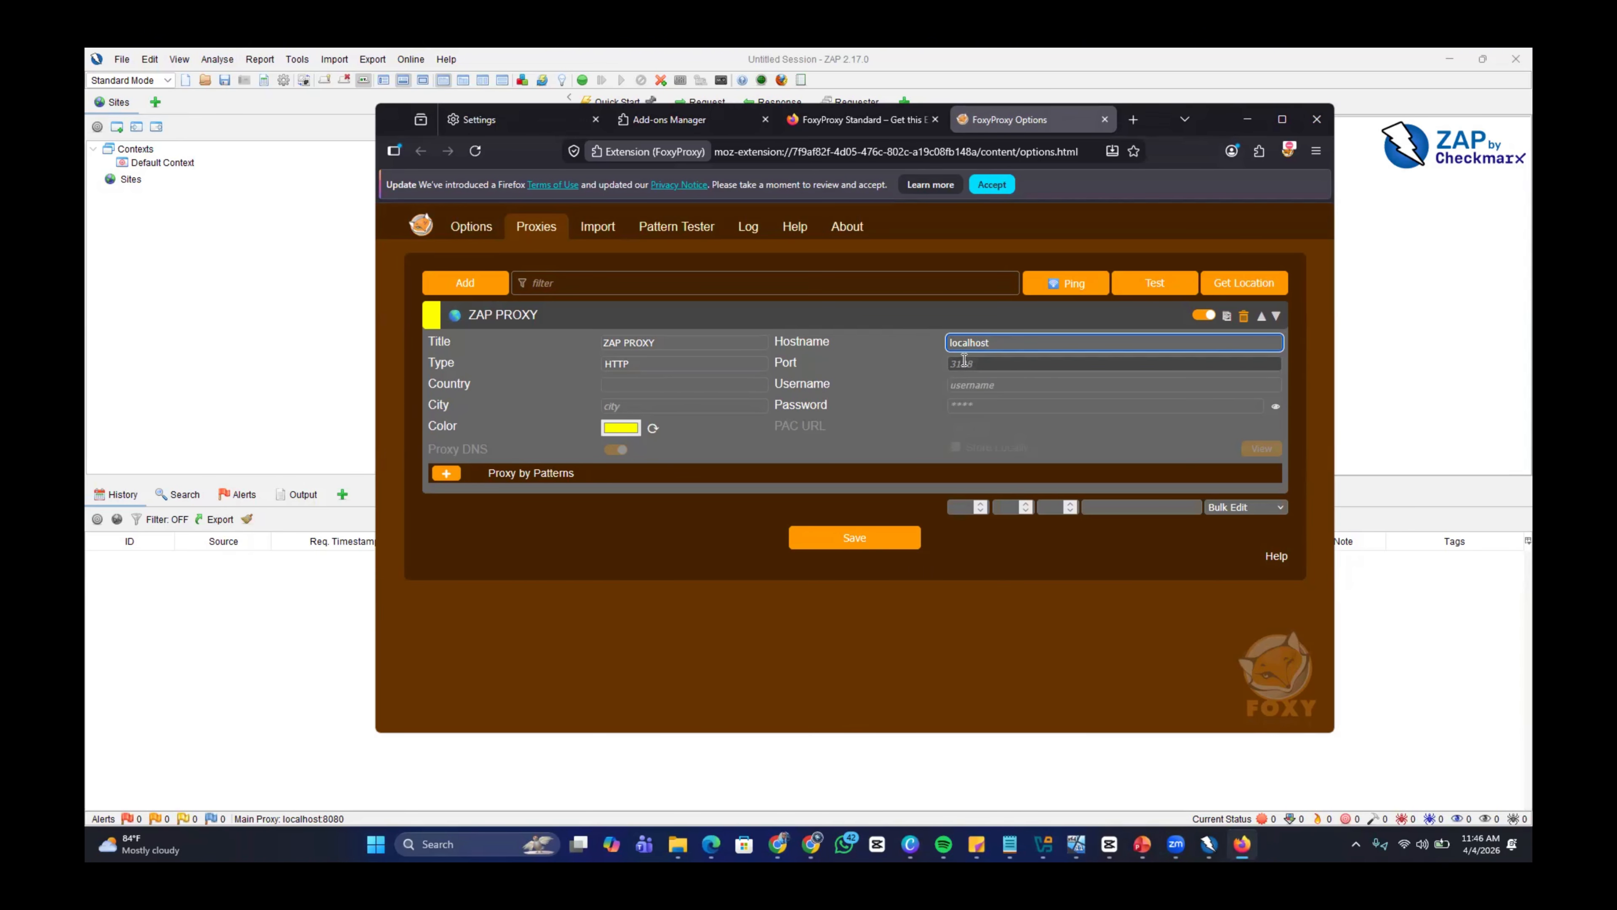
click(964, 362)
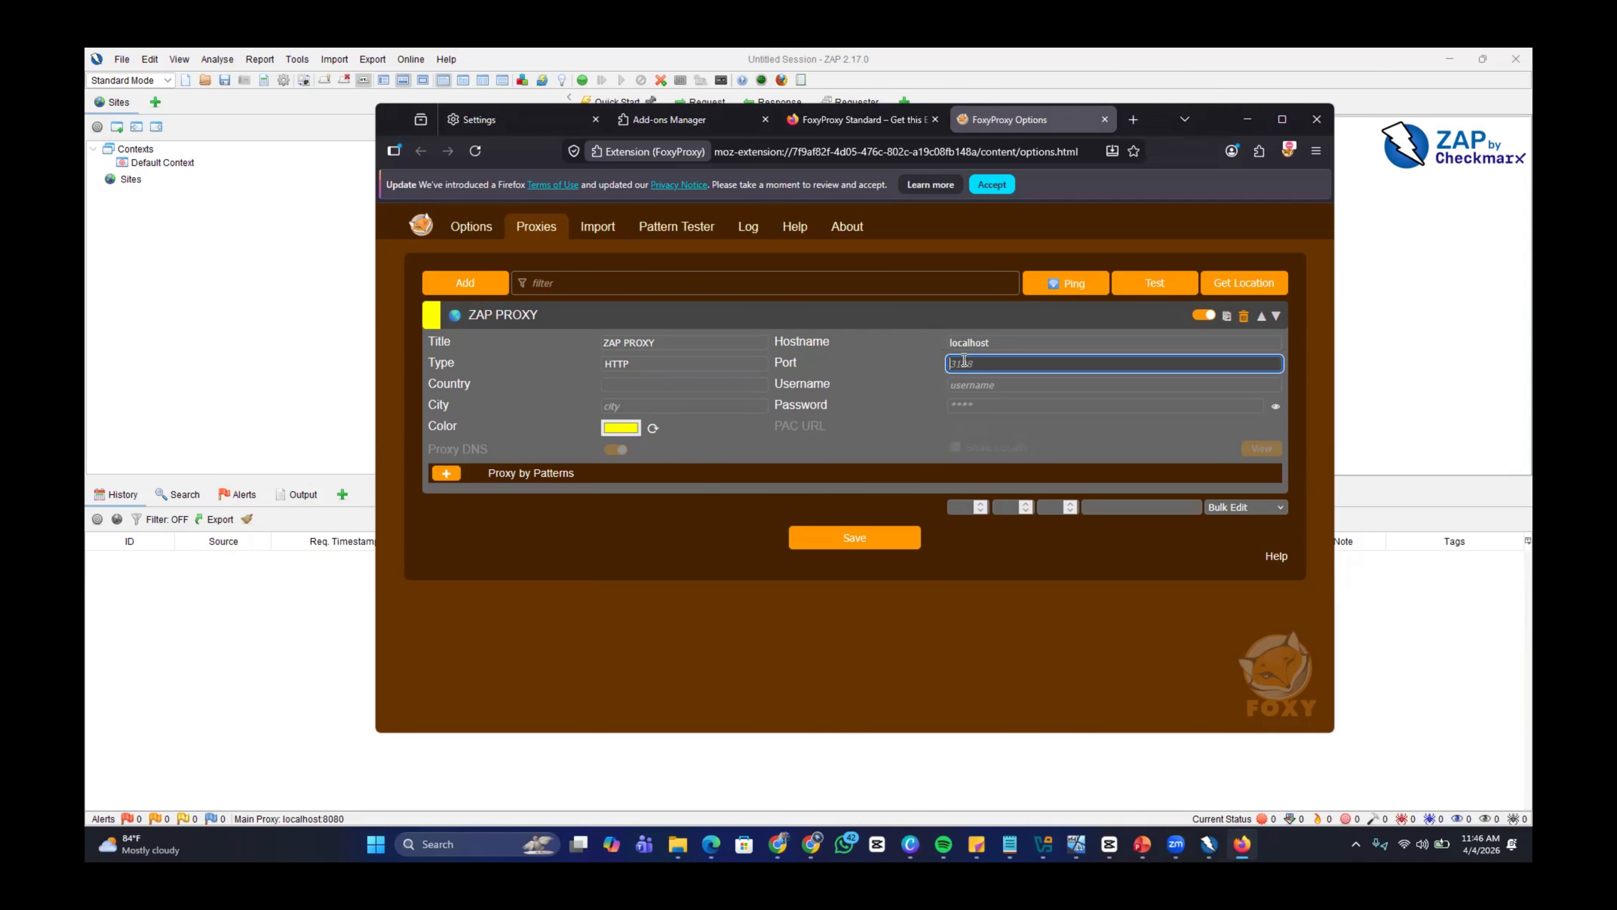
text(8080)
Review the ZAP PROXY entry's title, hostname and port, and save the proxy settings
drag(668, 347, 585, 349)
click(701, 342)
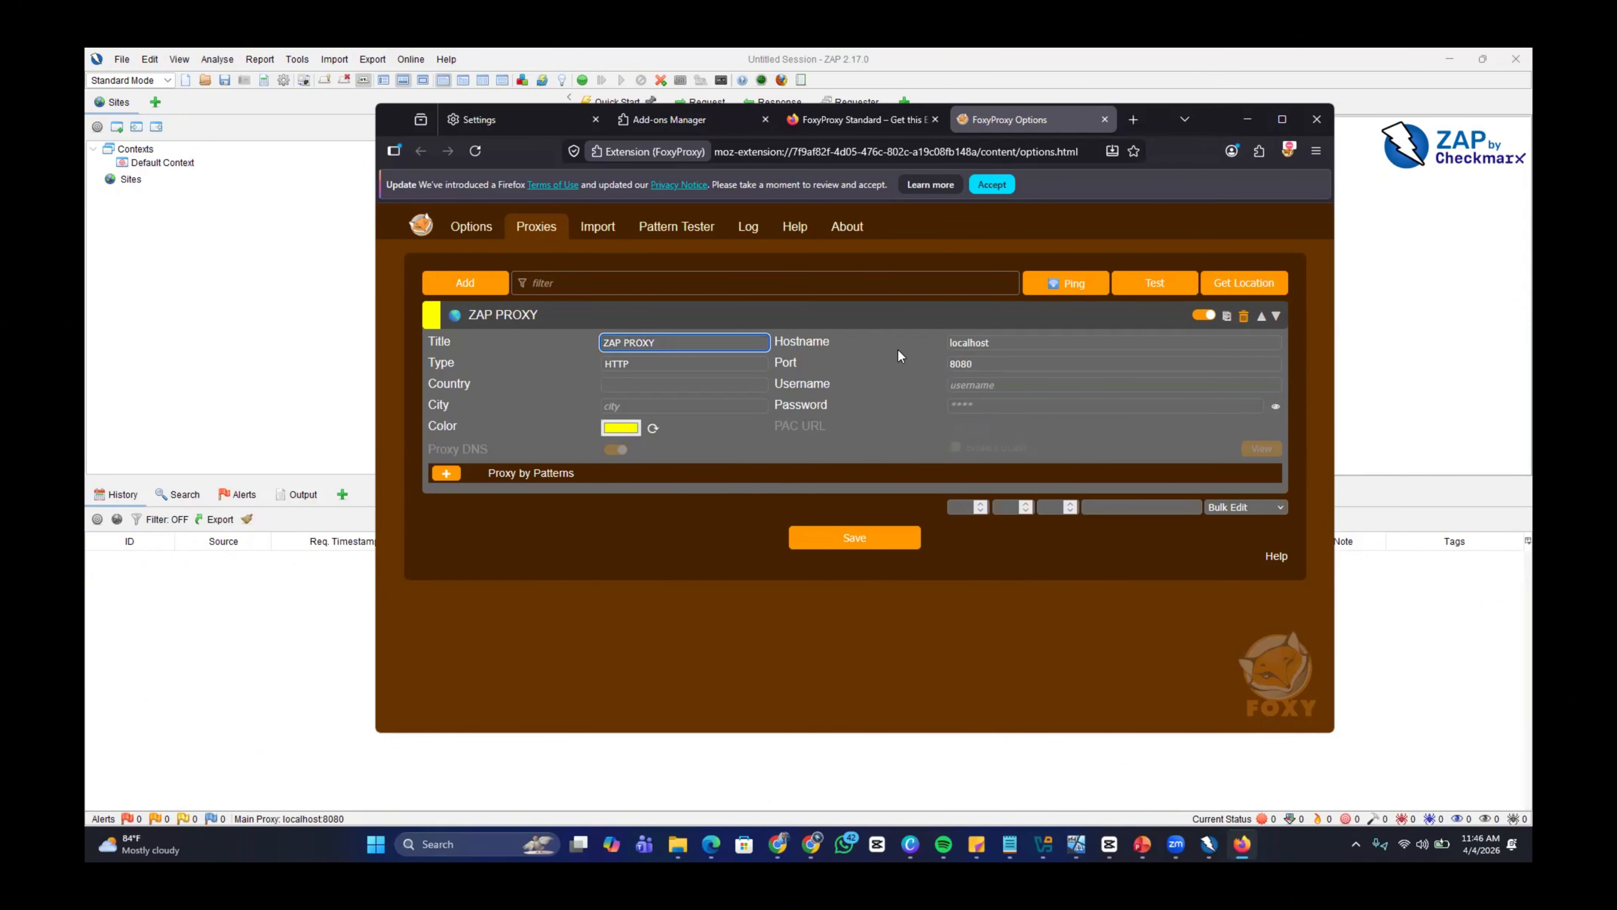
click(1003, 342)
drag(1004, 343, 934, 346)
click(1009, 365)
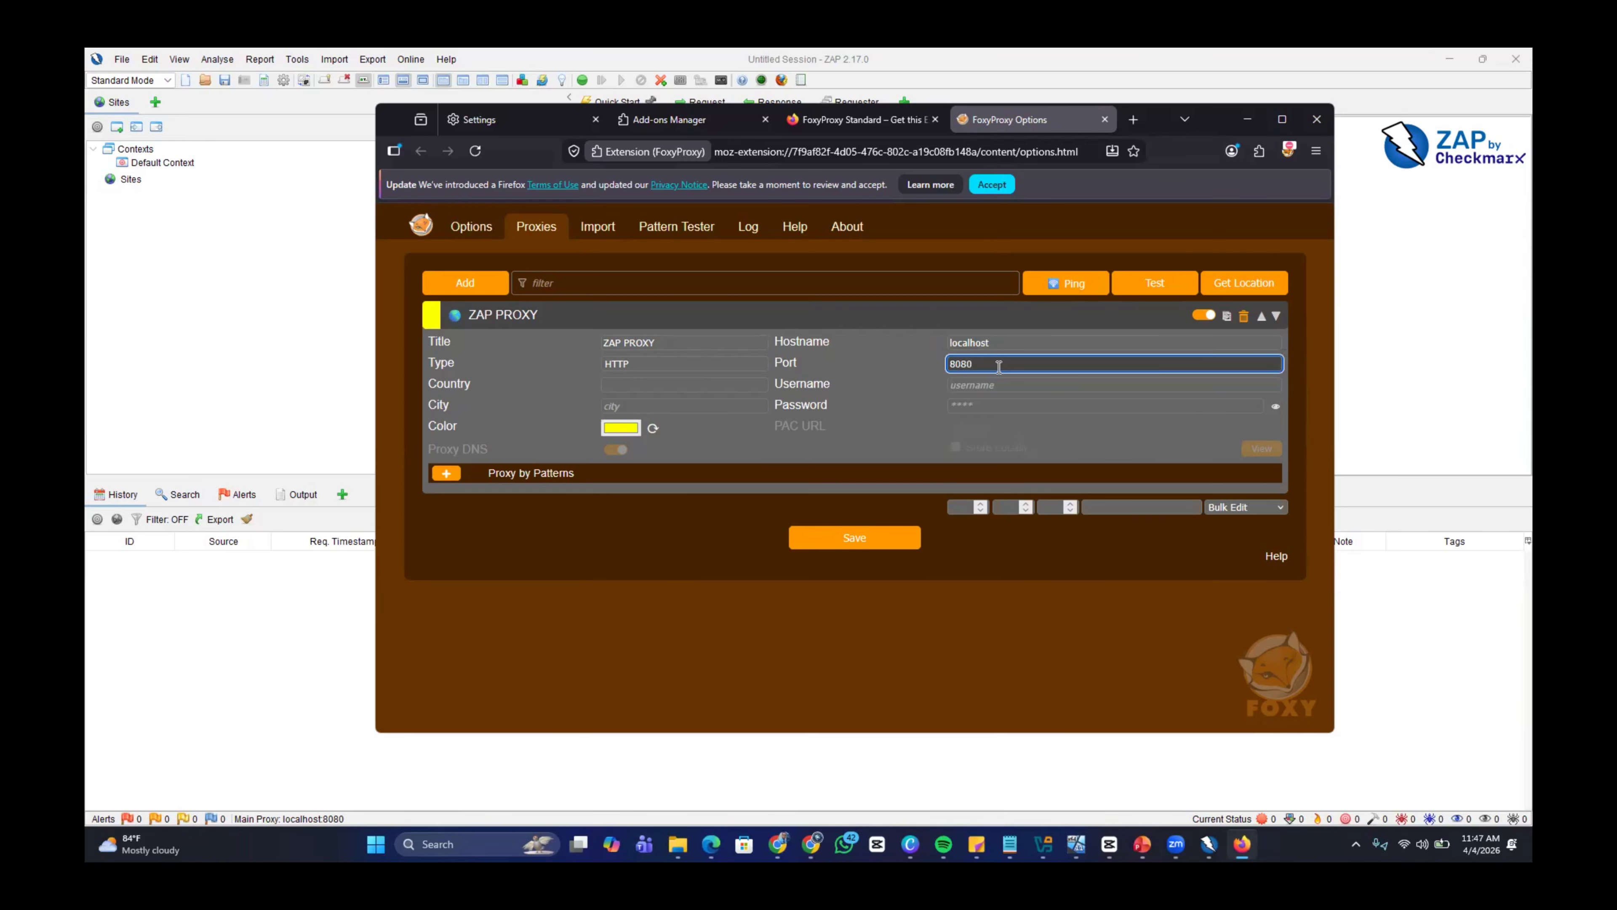
click(836, 543)
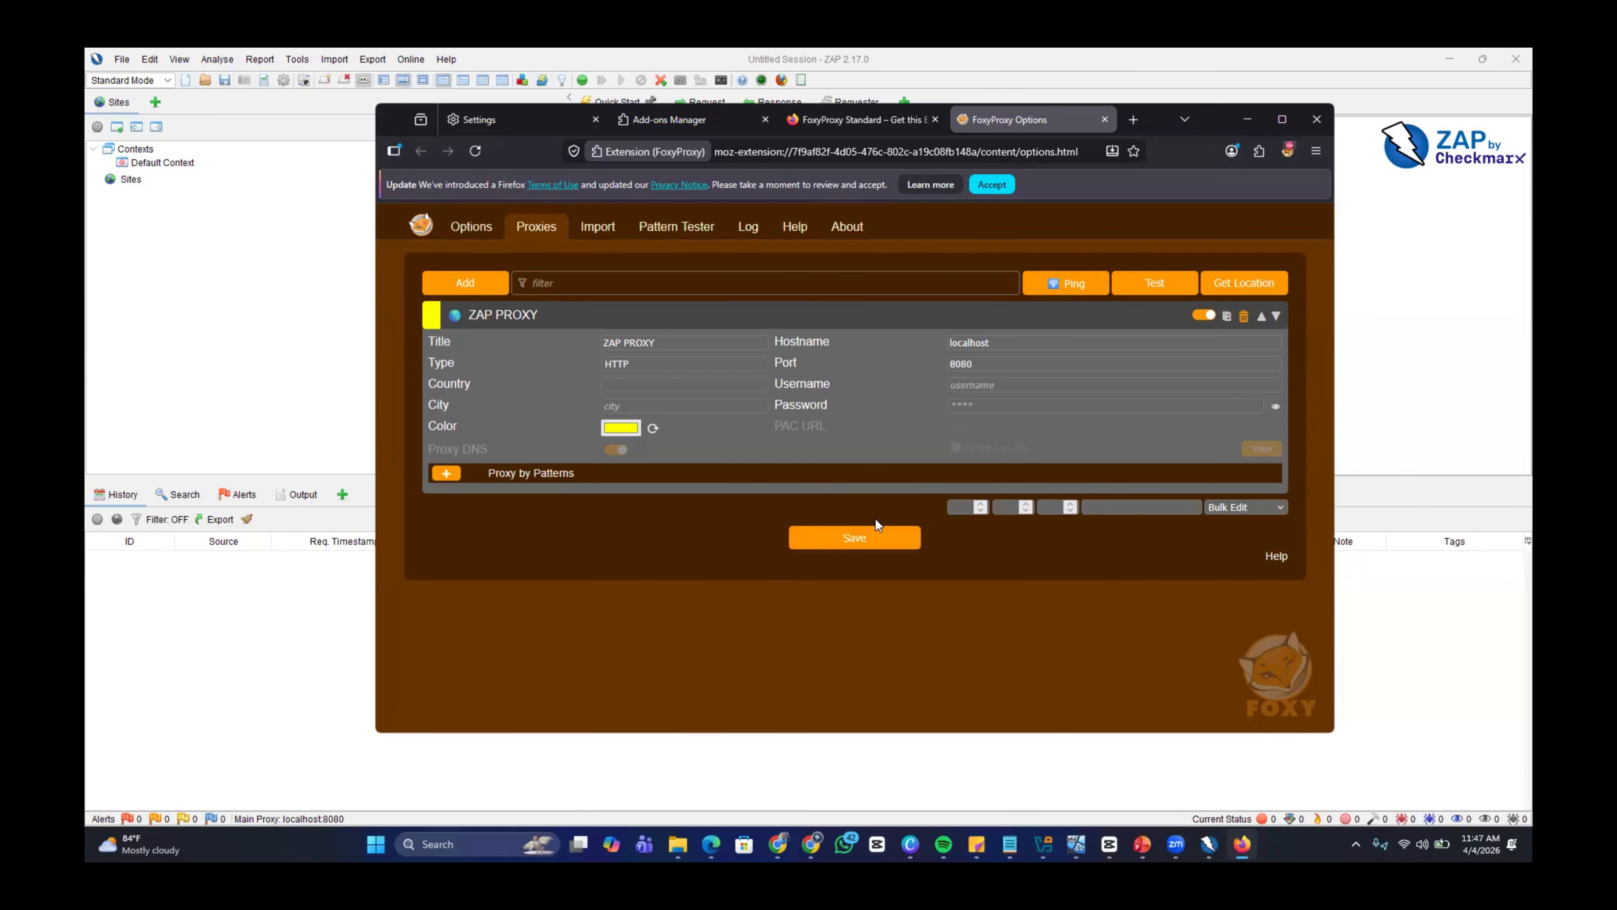
Close the FoxyProxy options page and activate the ZAP PROXY entry for Firefox's traffic
click(1105, 119)
click(1286, 153)
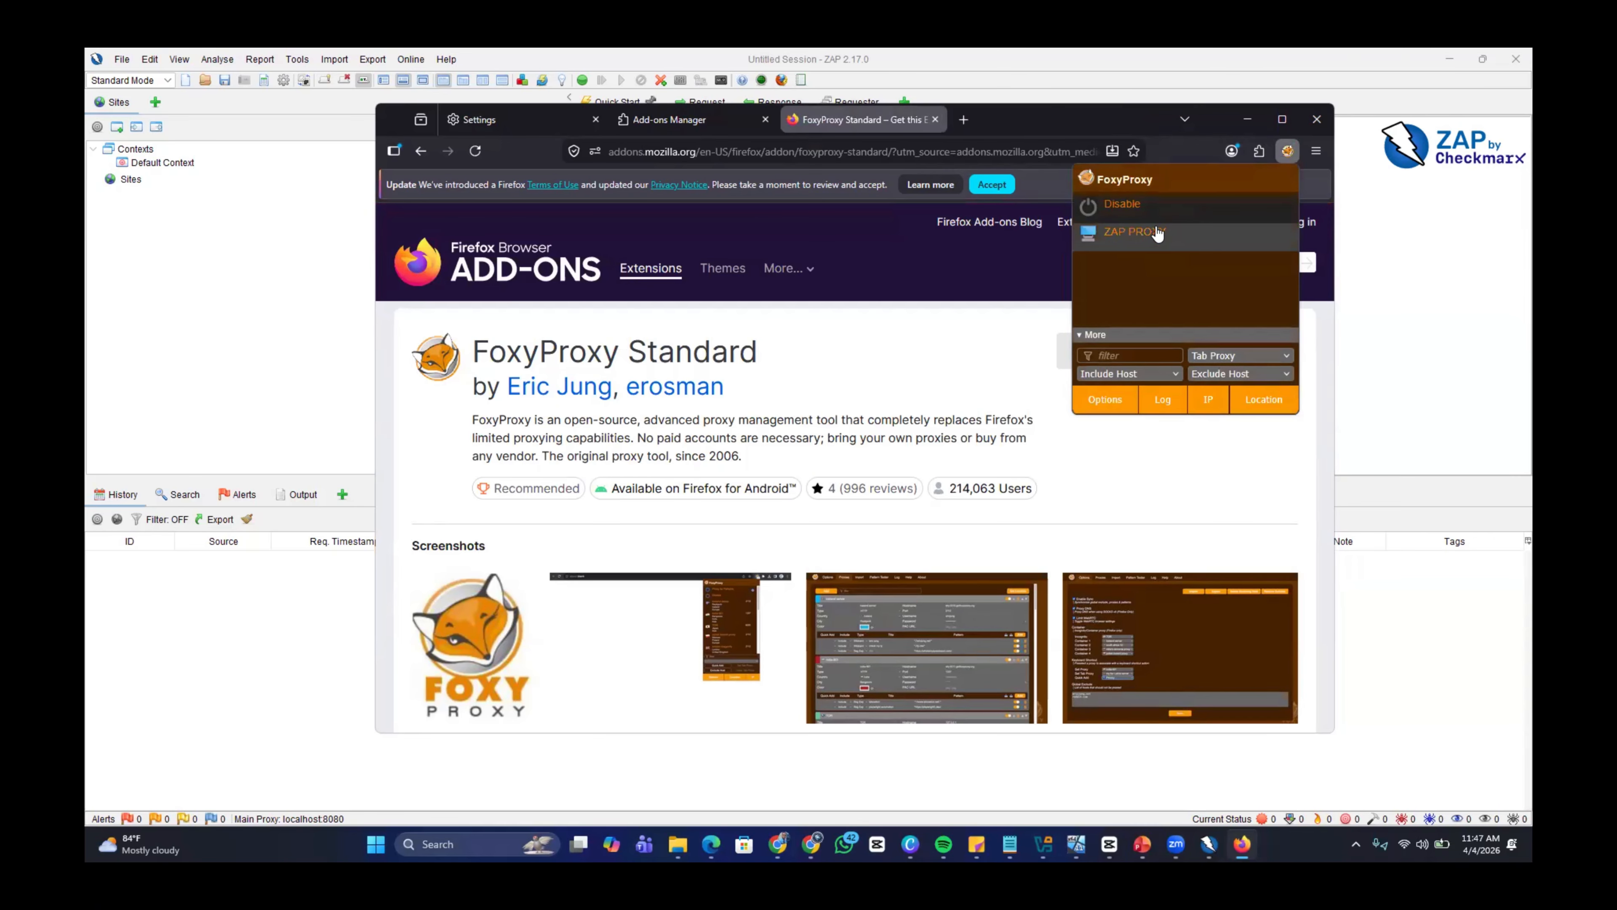
click(1146, 242)
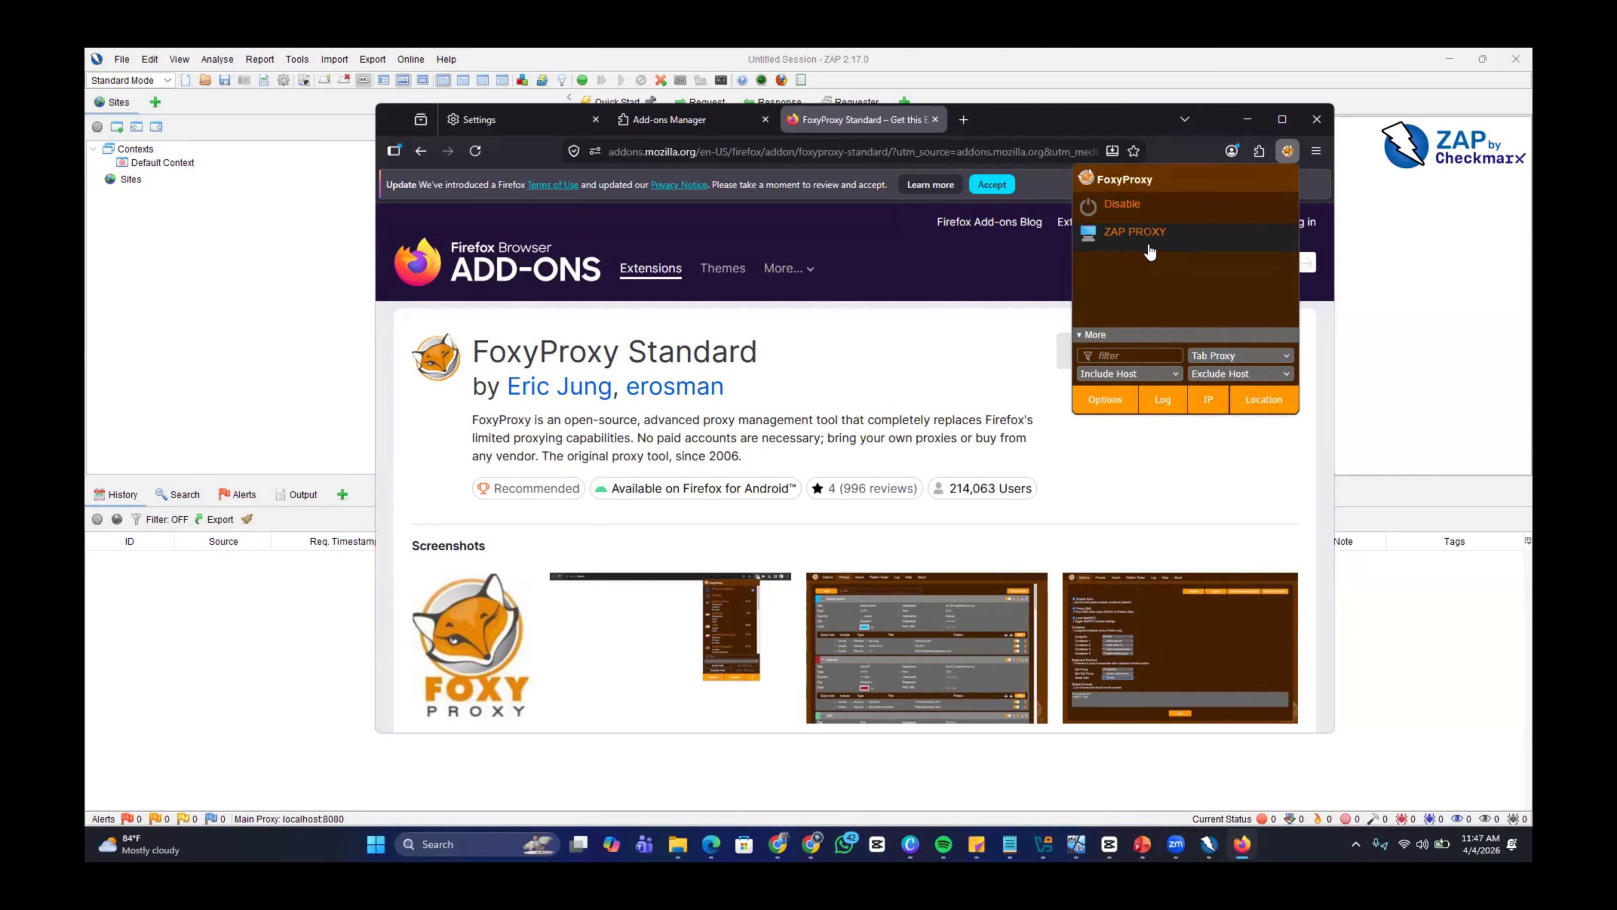
click(1286, 151)
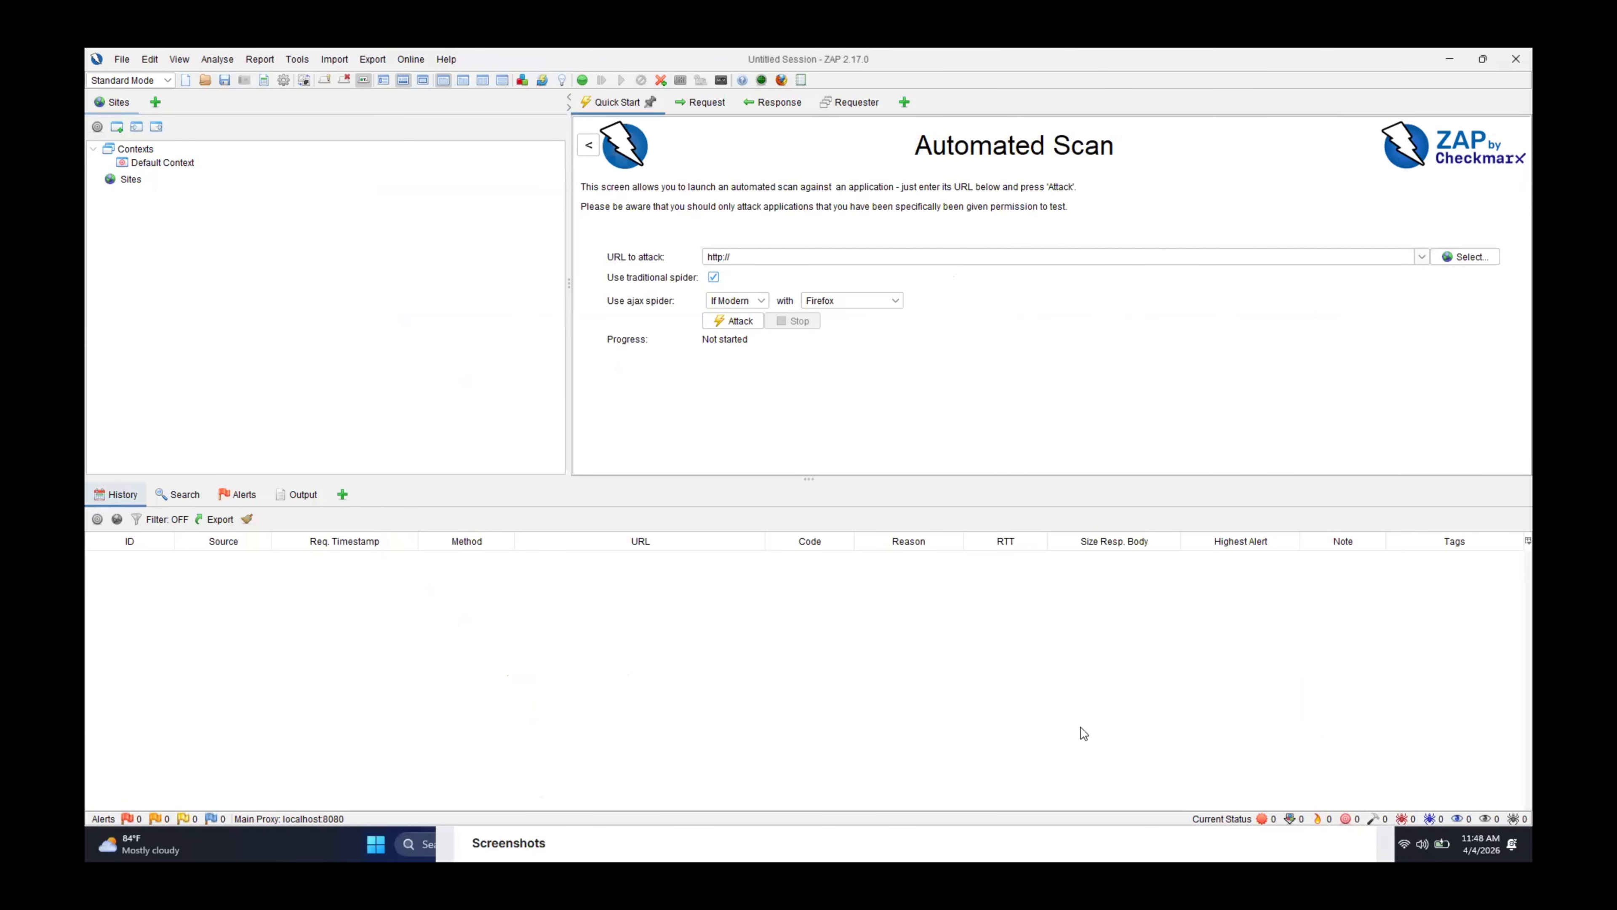
Get the testaspnet.vulnweb.com/login.aspx address from Chrome and load that page in Firefox
key(super)
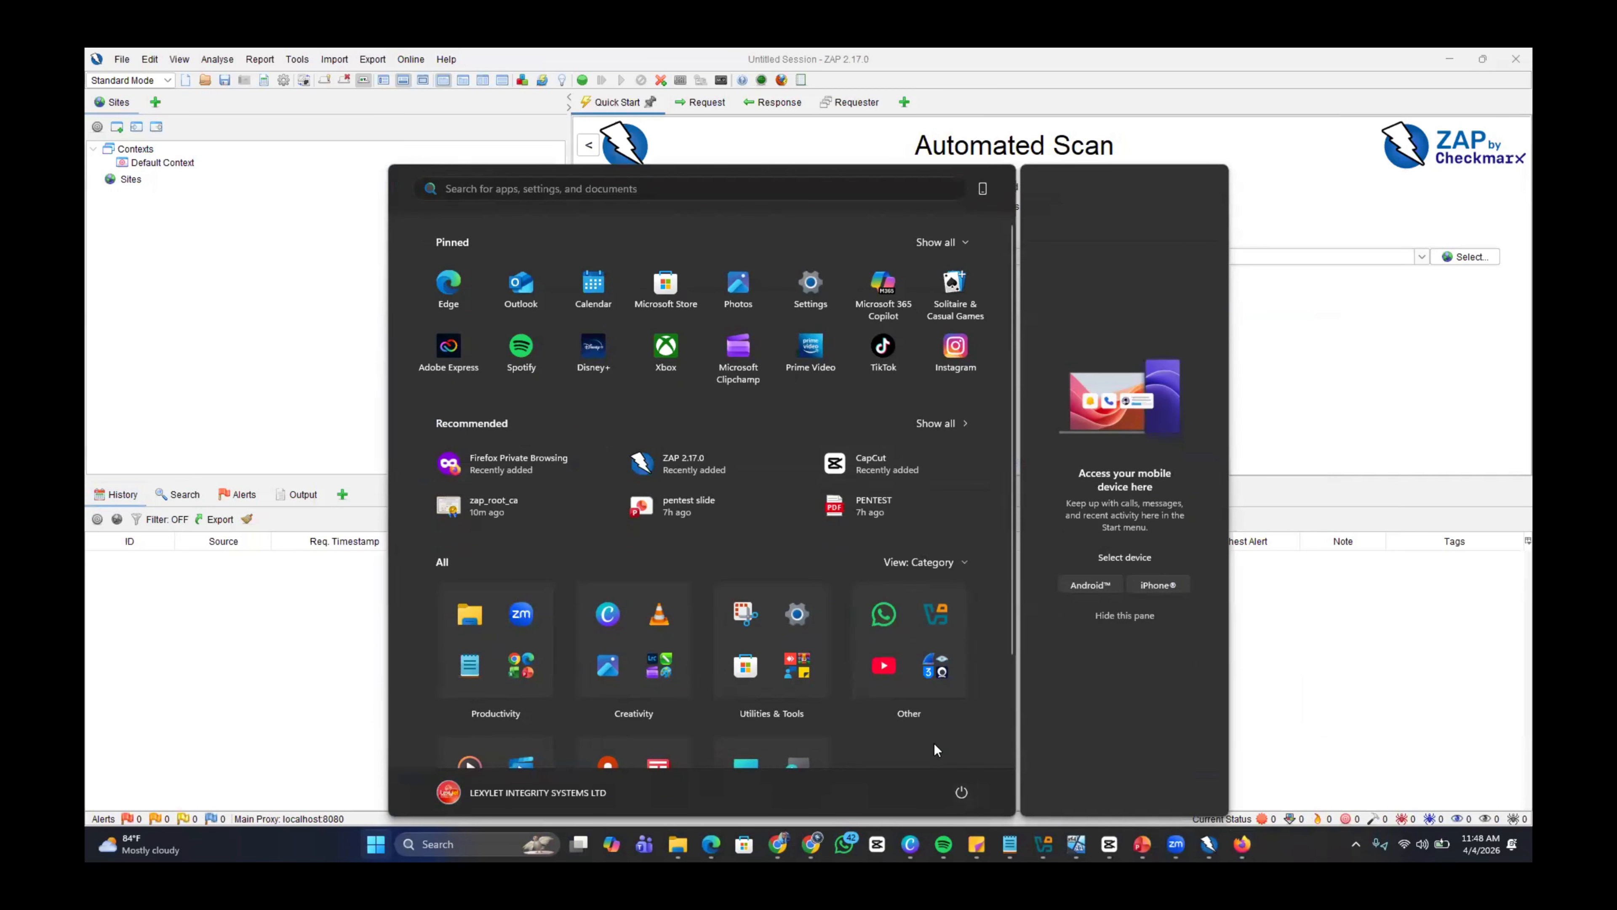
click(1242, 843)
drag(1099, 415, 1146, 180)
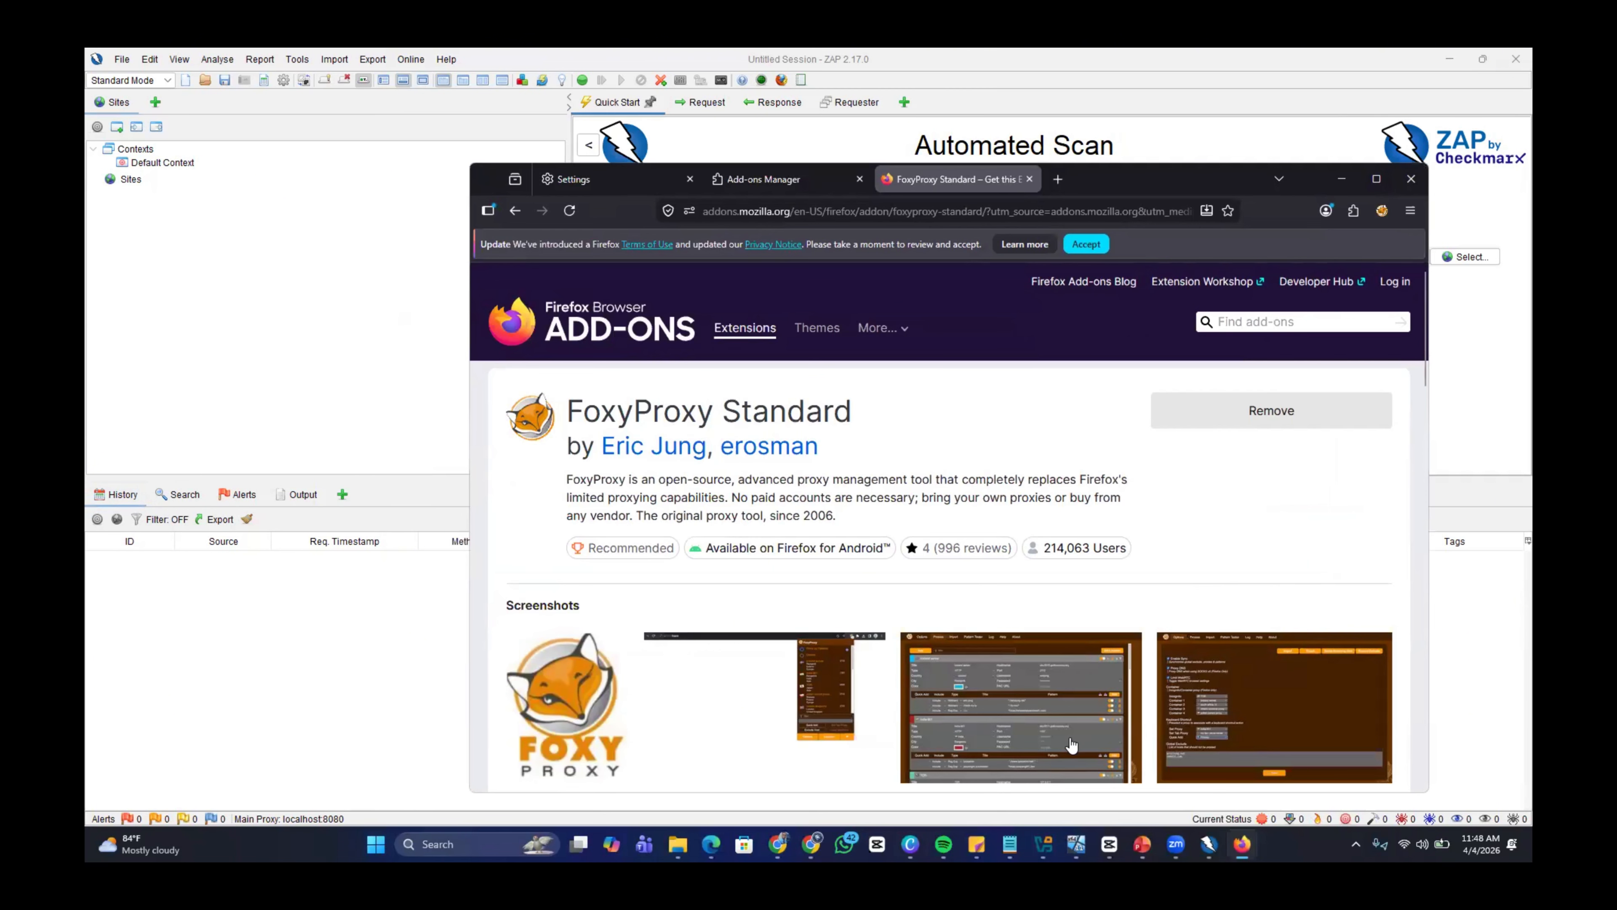
click(811, 842)
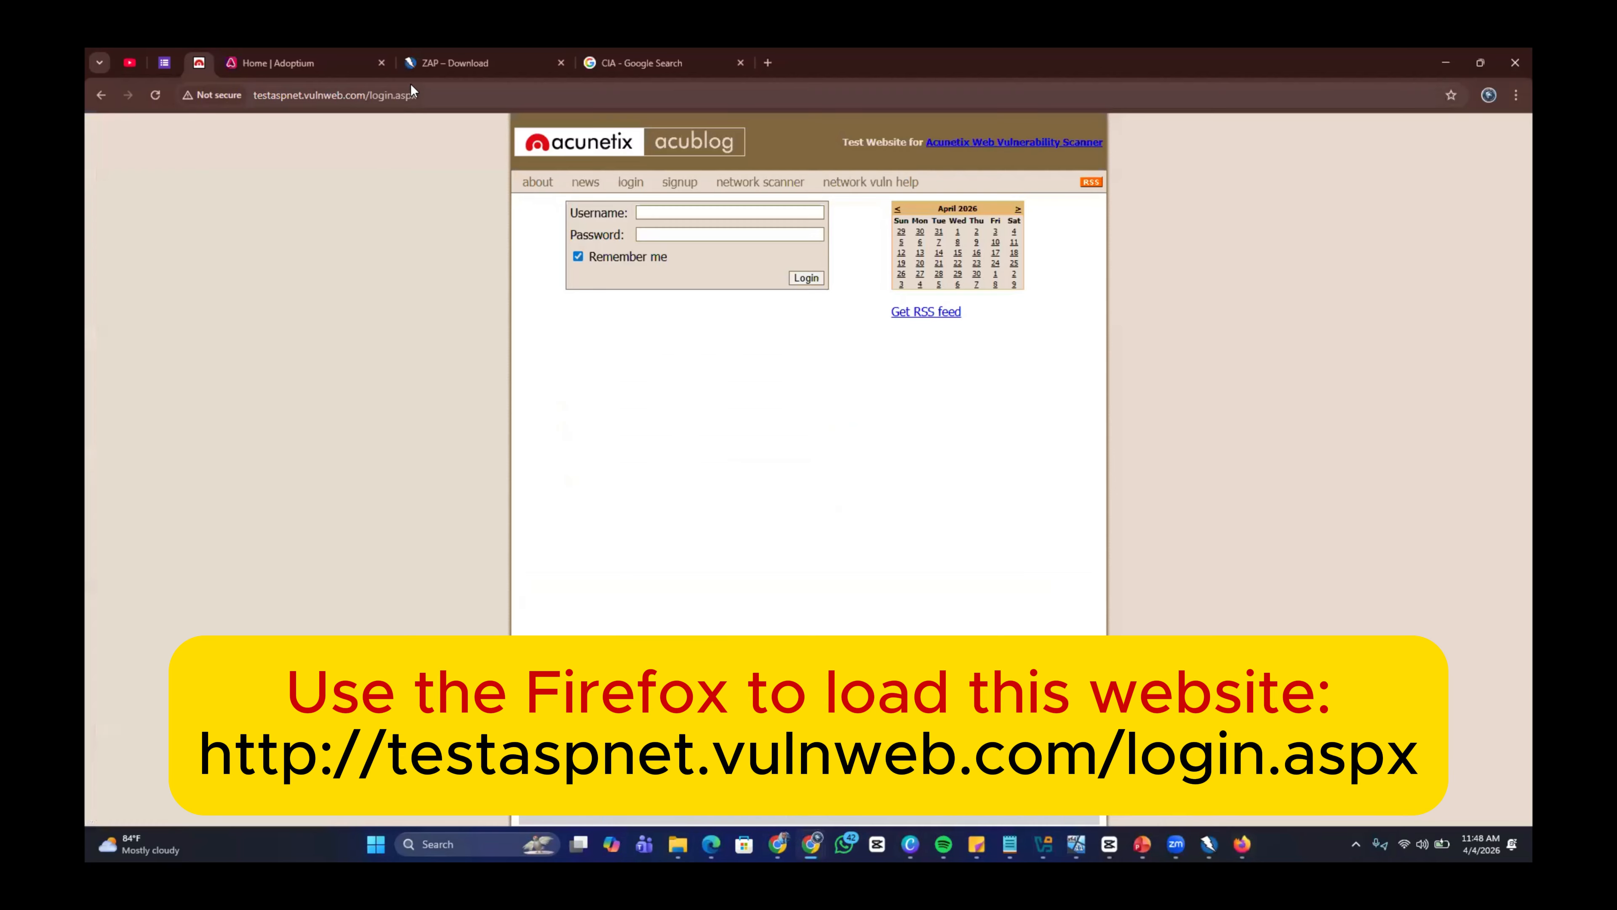
click(414, 99)
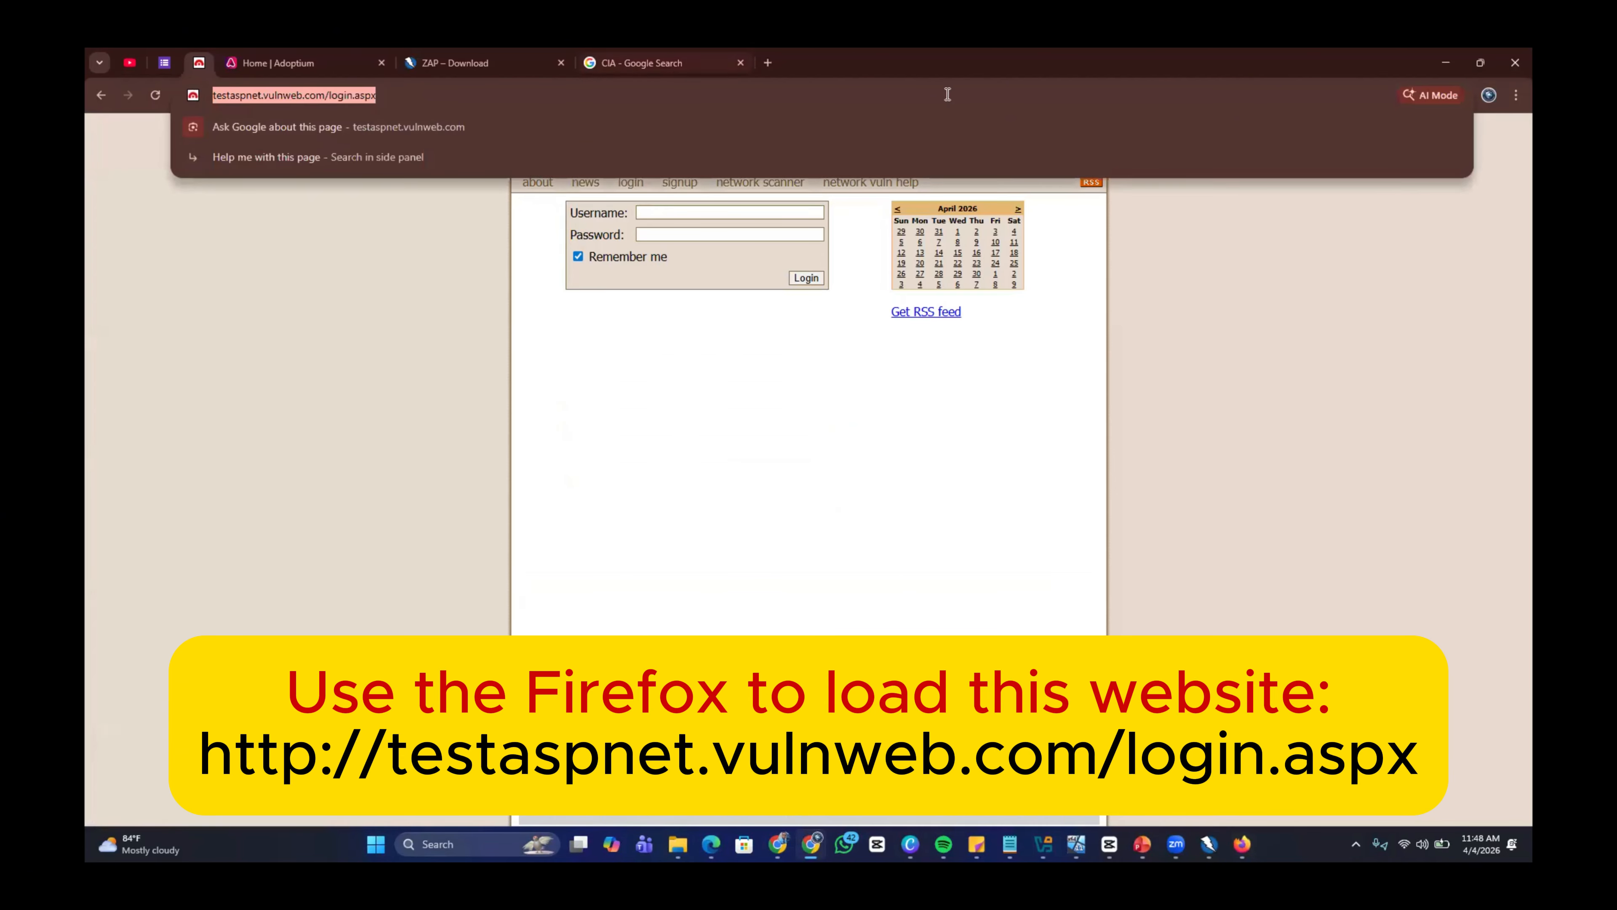
click(1443, 67)
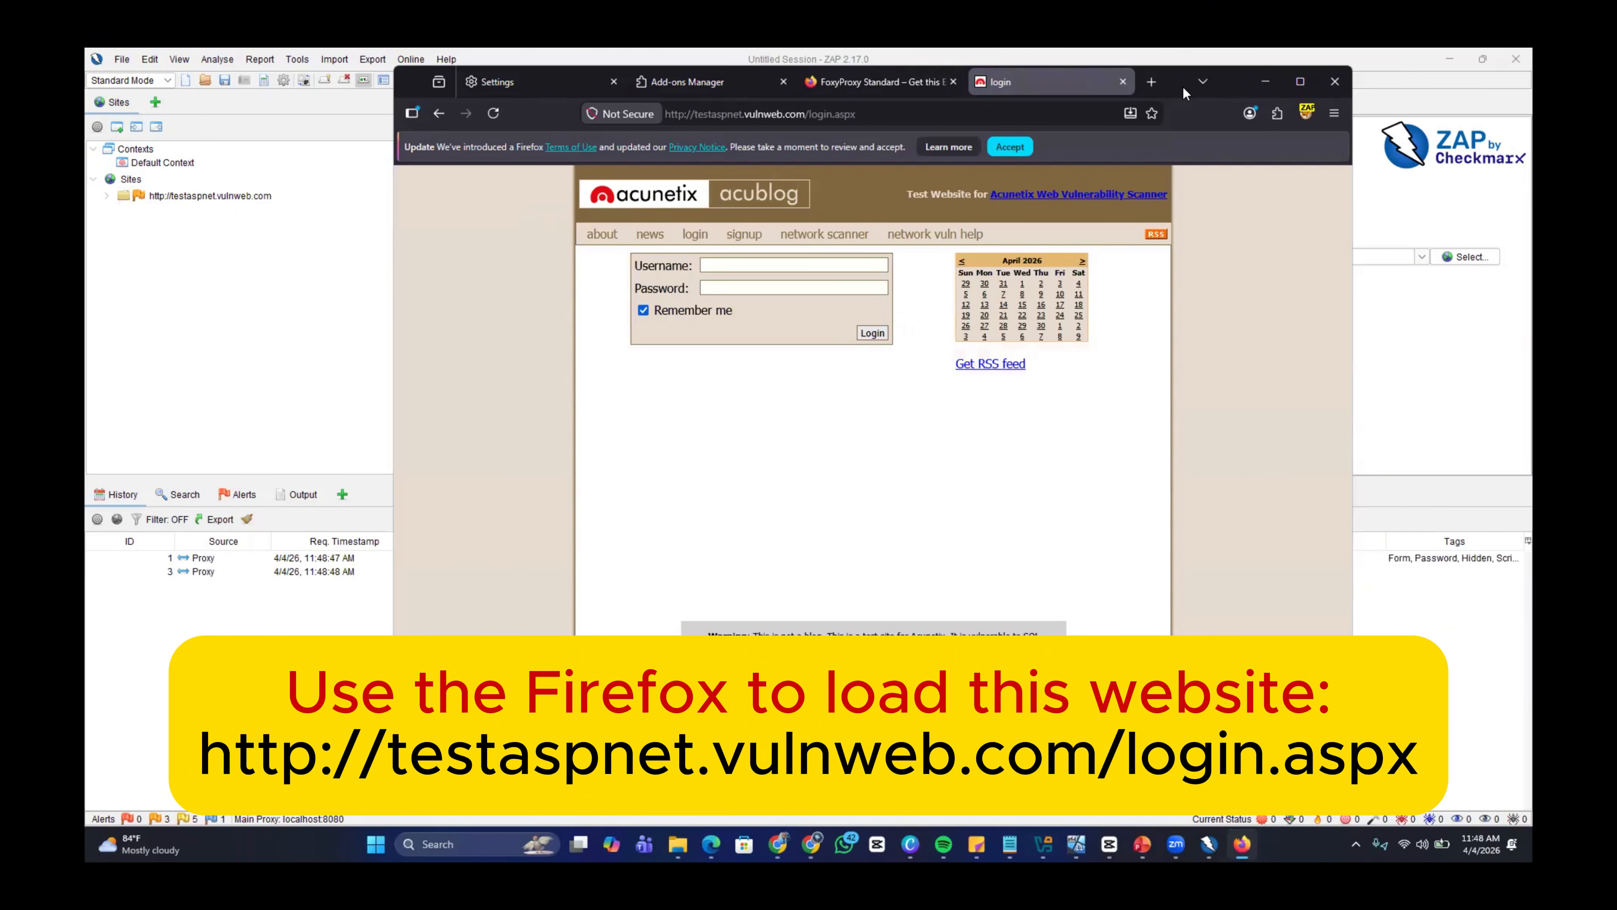
Check ZAP's Sites tree and History for the testaspnet.vulnweb.com traffic, and return to the login page in Firefox
drag(1182, 86, 1267, 98)
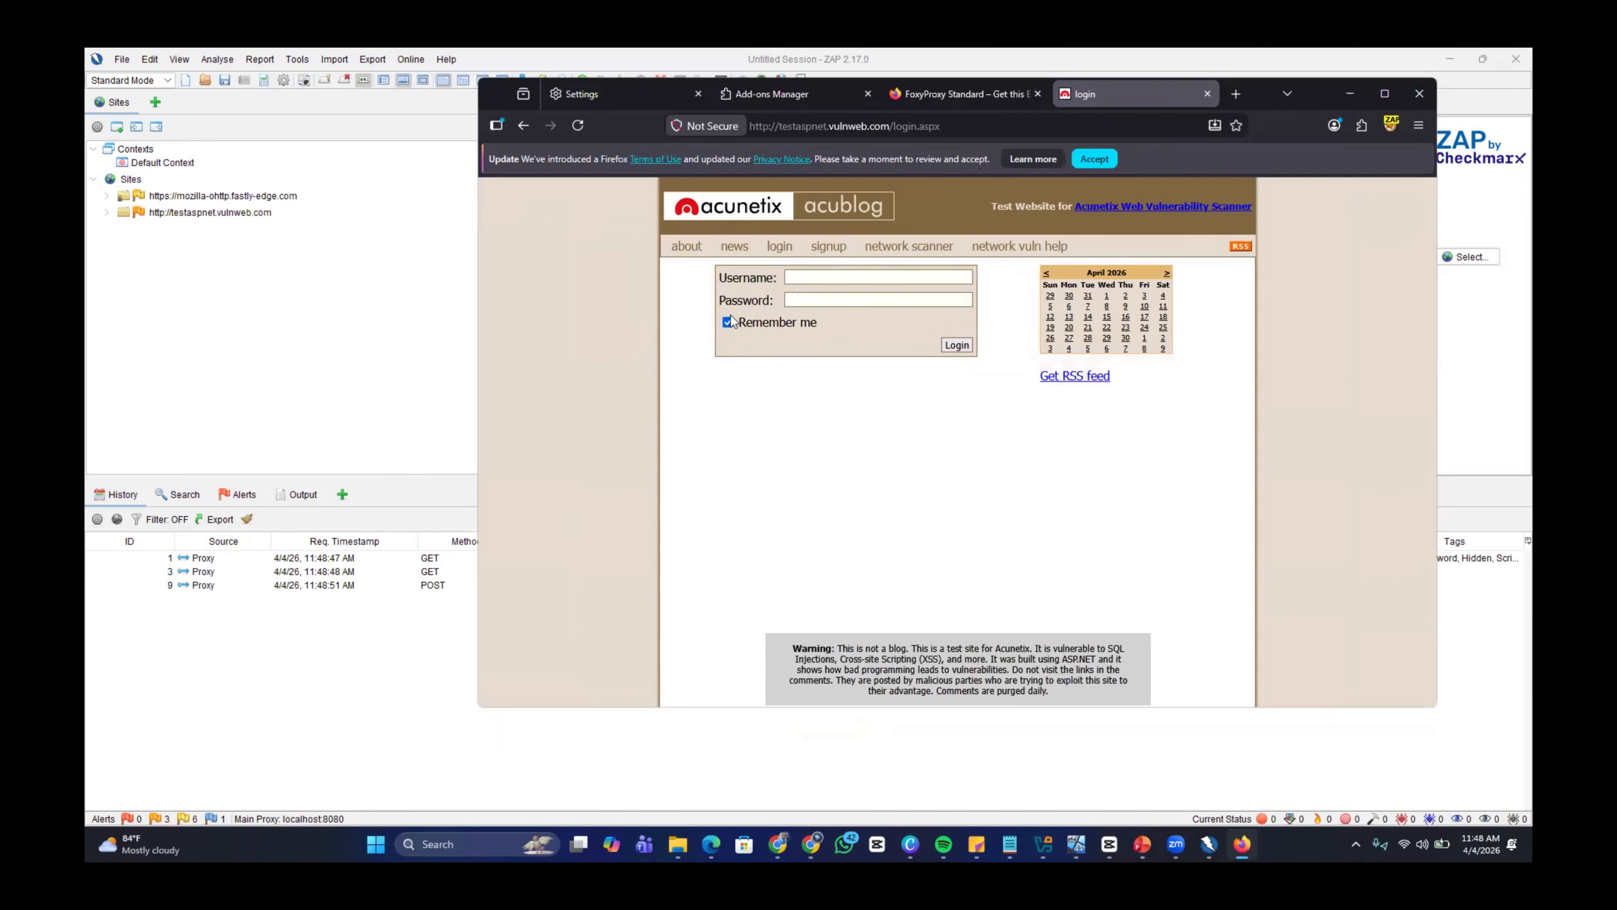
click(230, 266)
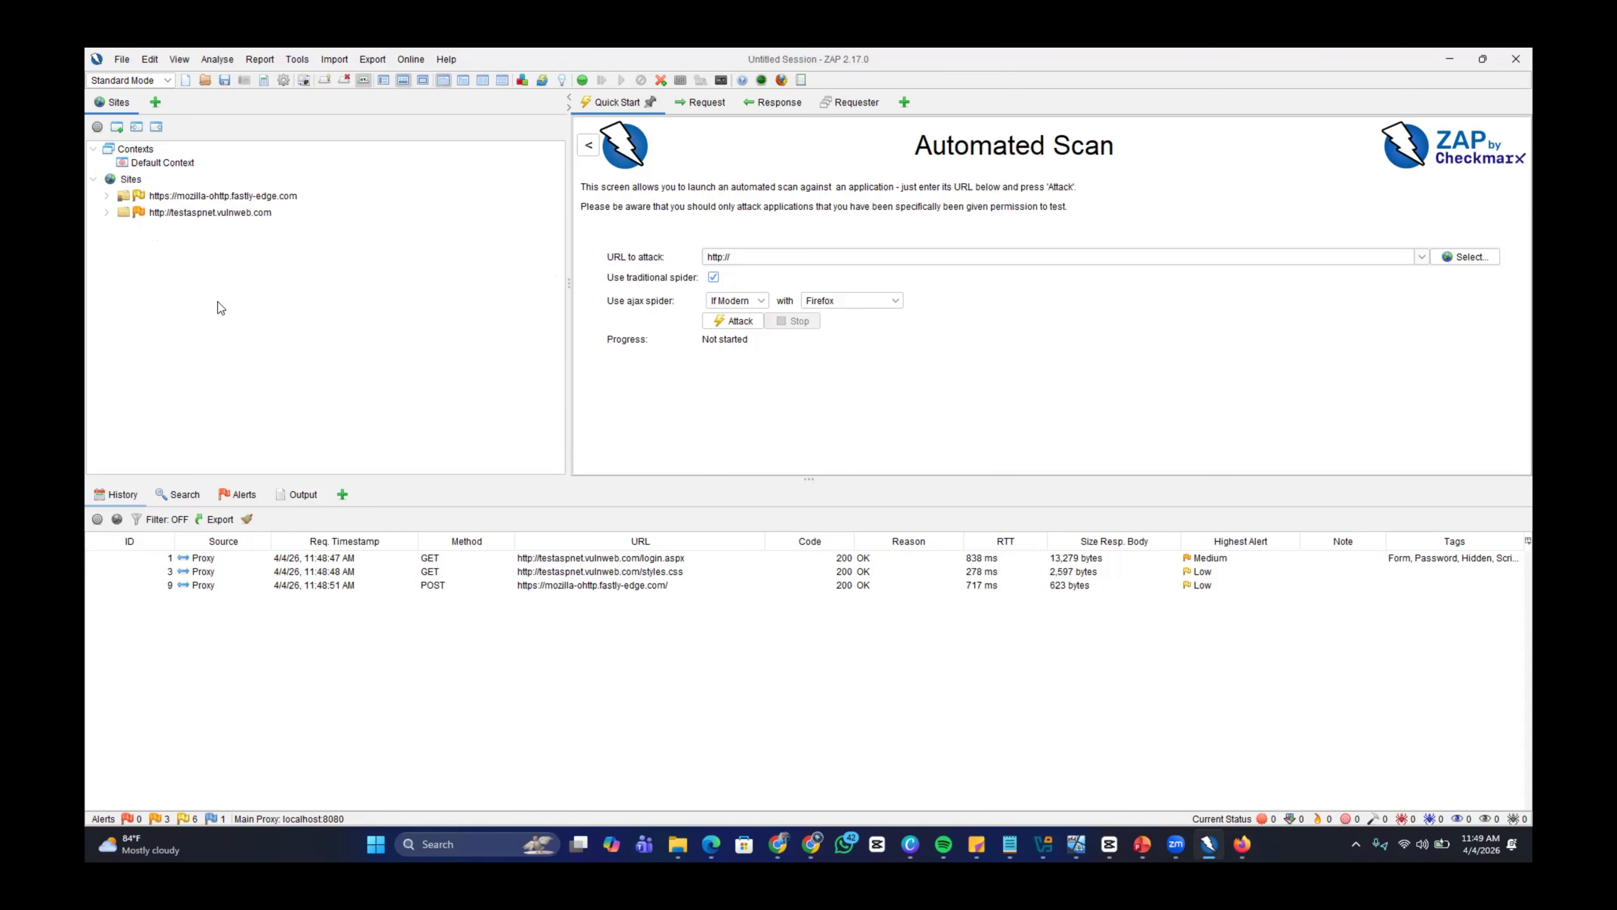
key(alt+Tab)
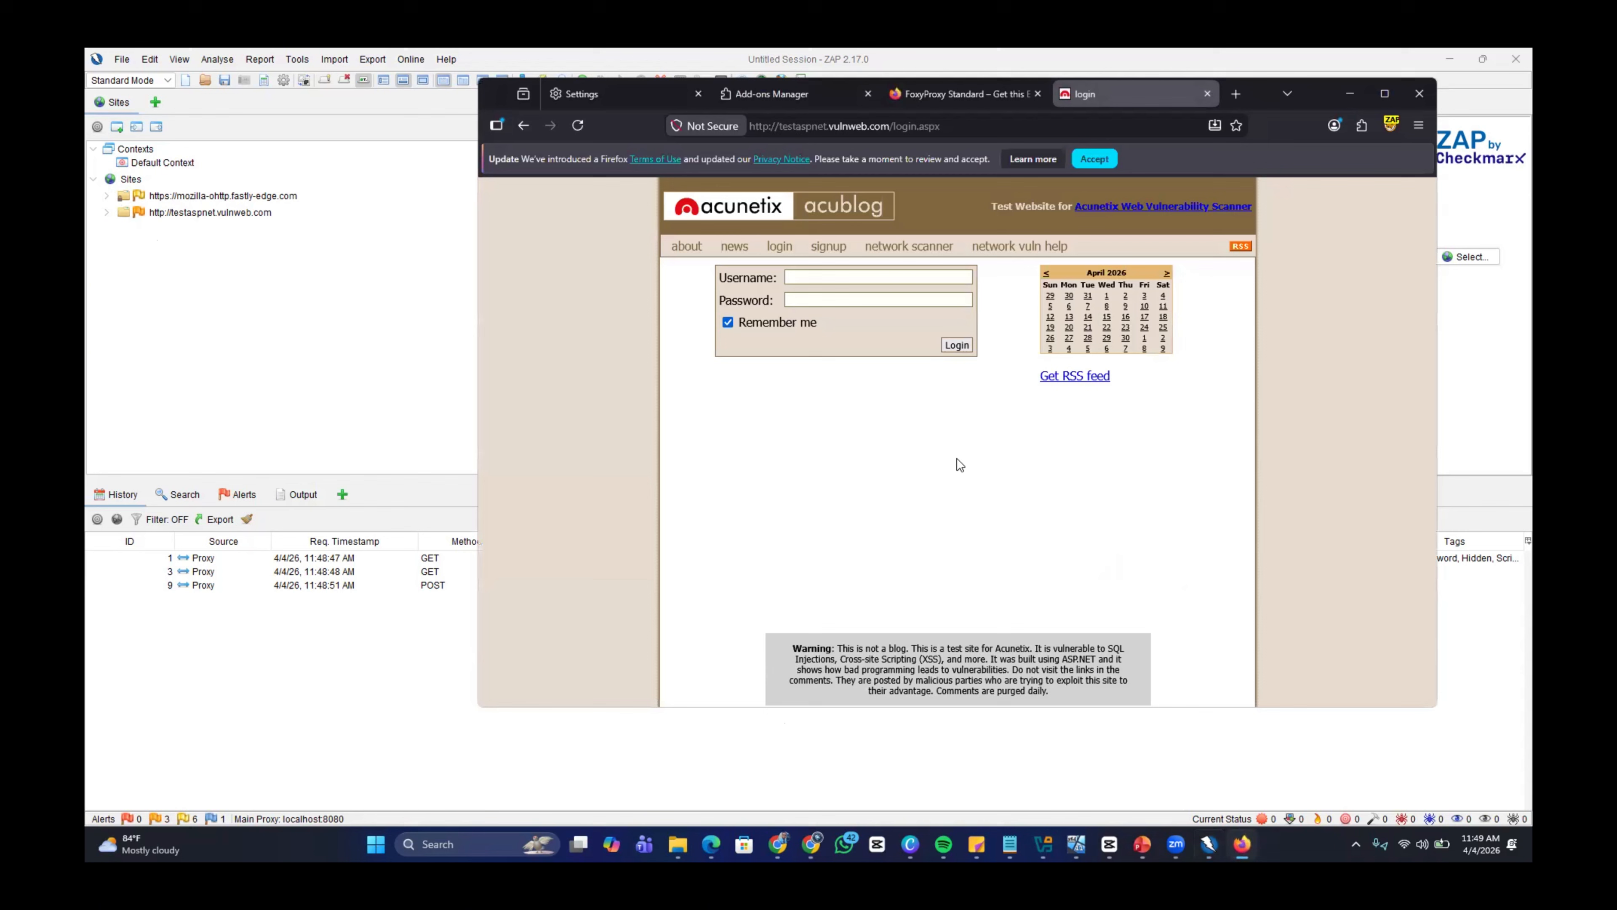
Submit the acublog login form with a username and the account password, and decline saving the password in Firefox
click(852, 275)
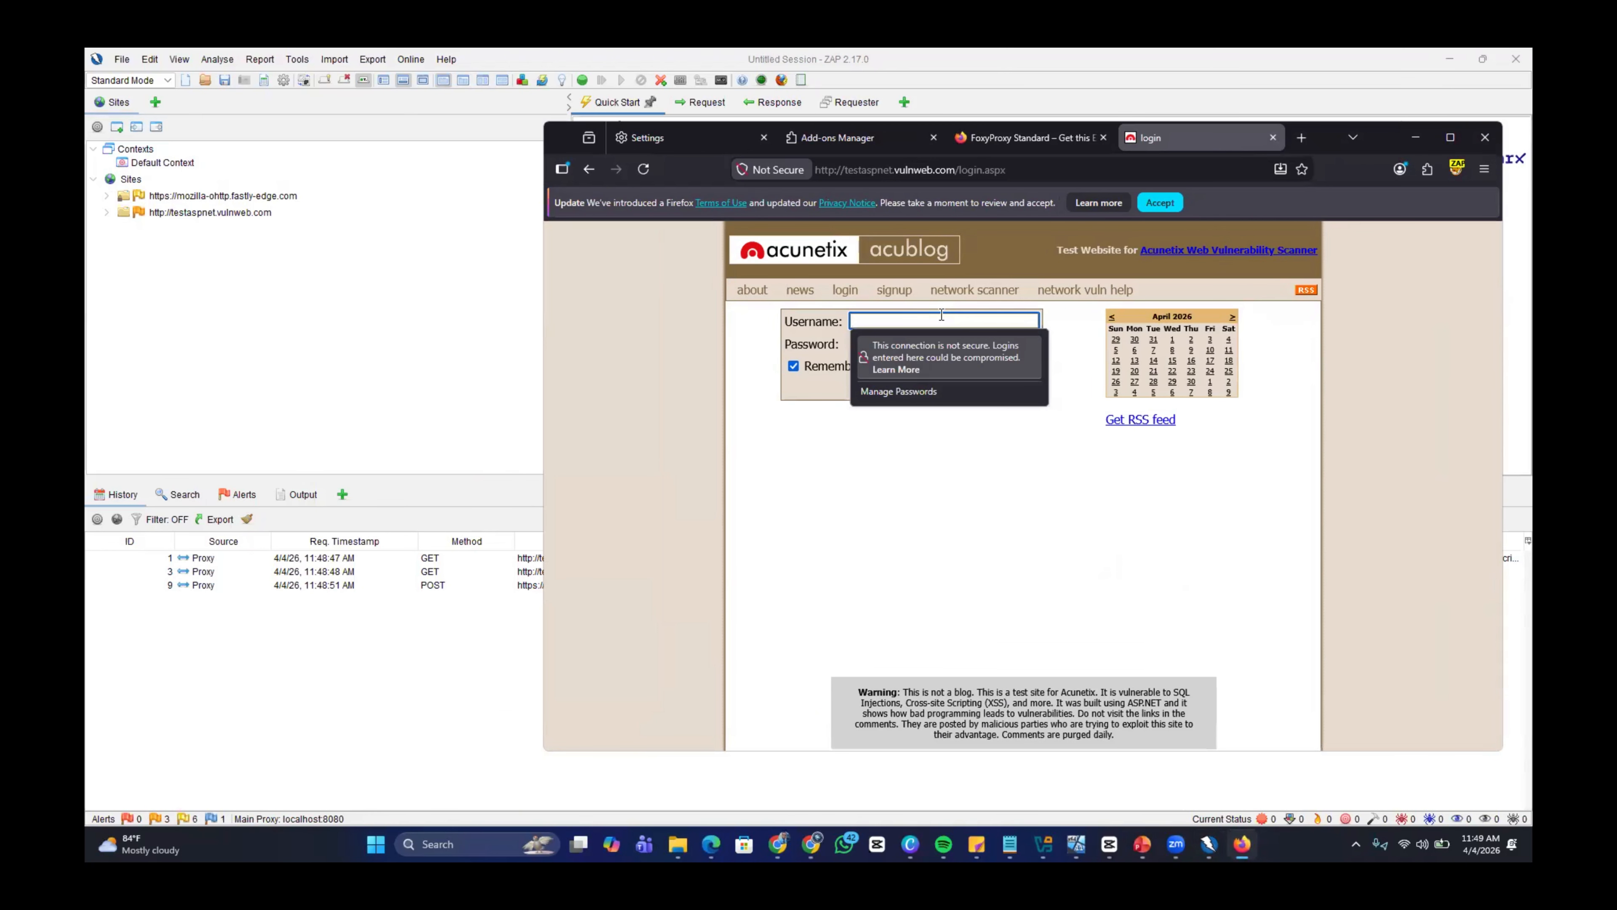
text(JOHN)
click(900, 470)
click(884, 349)
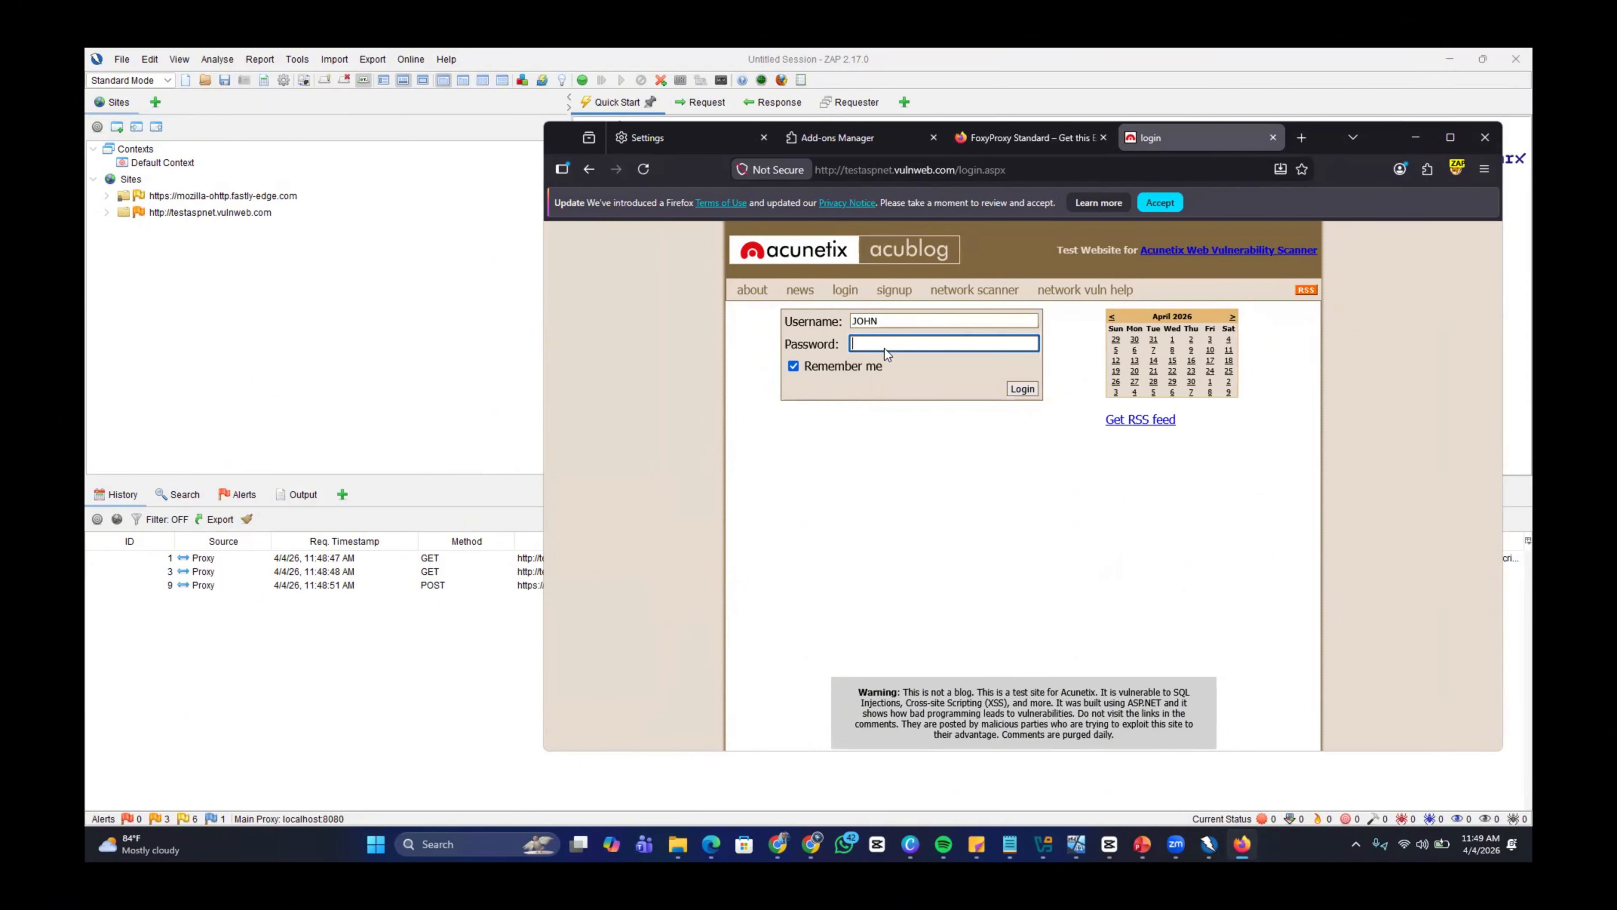
text(••••••)
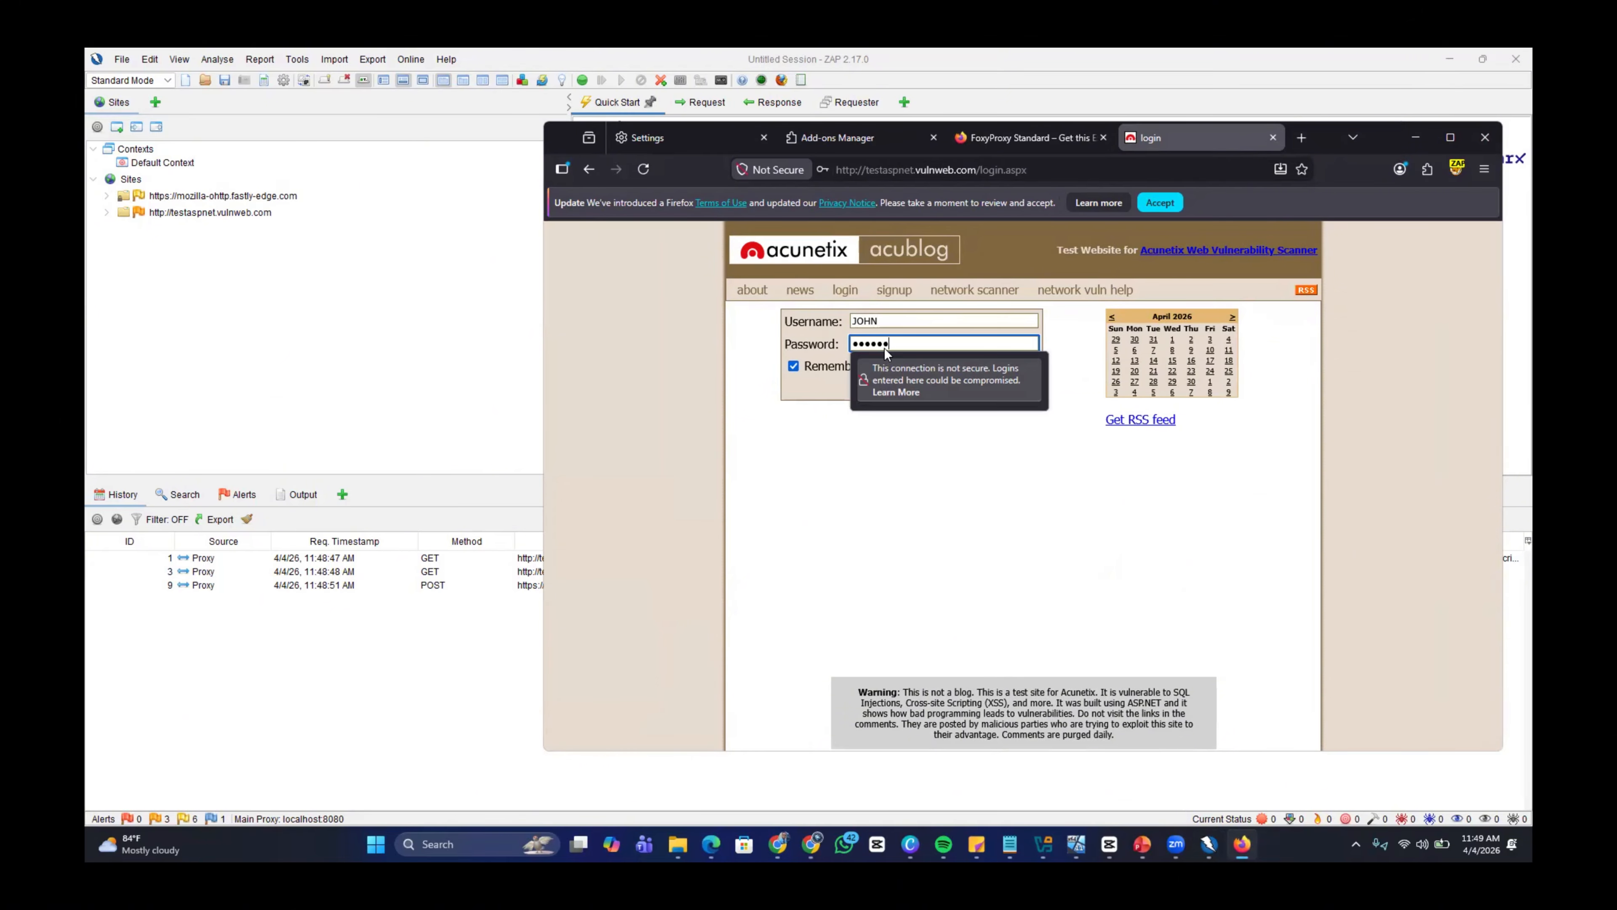
text(•••••••••••••)
click(831, 419)
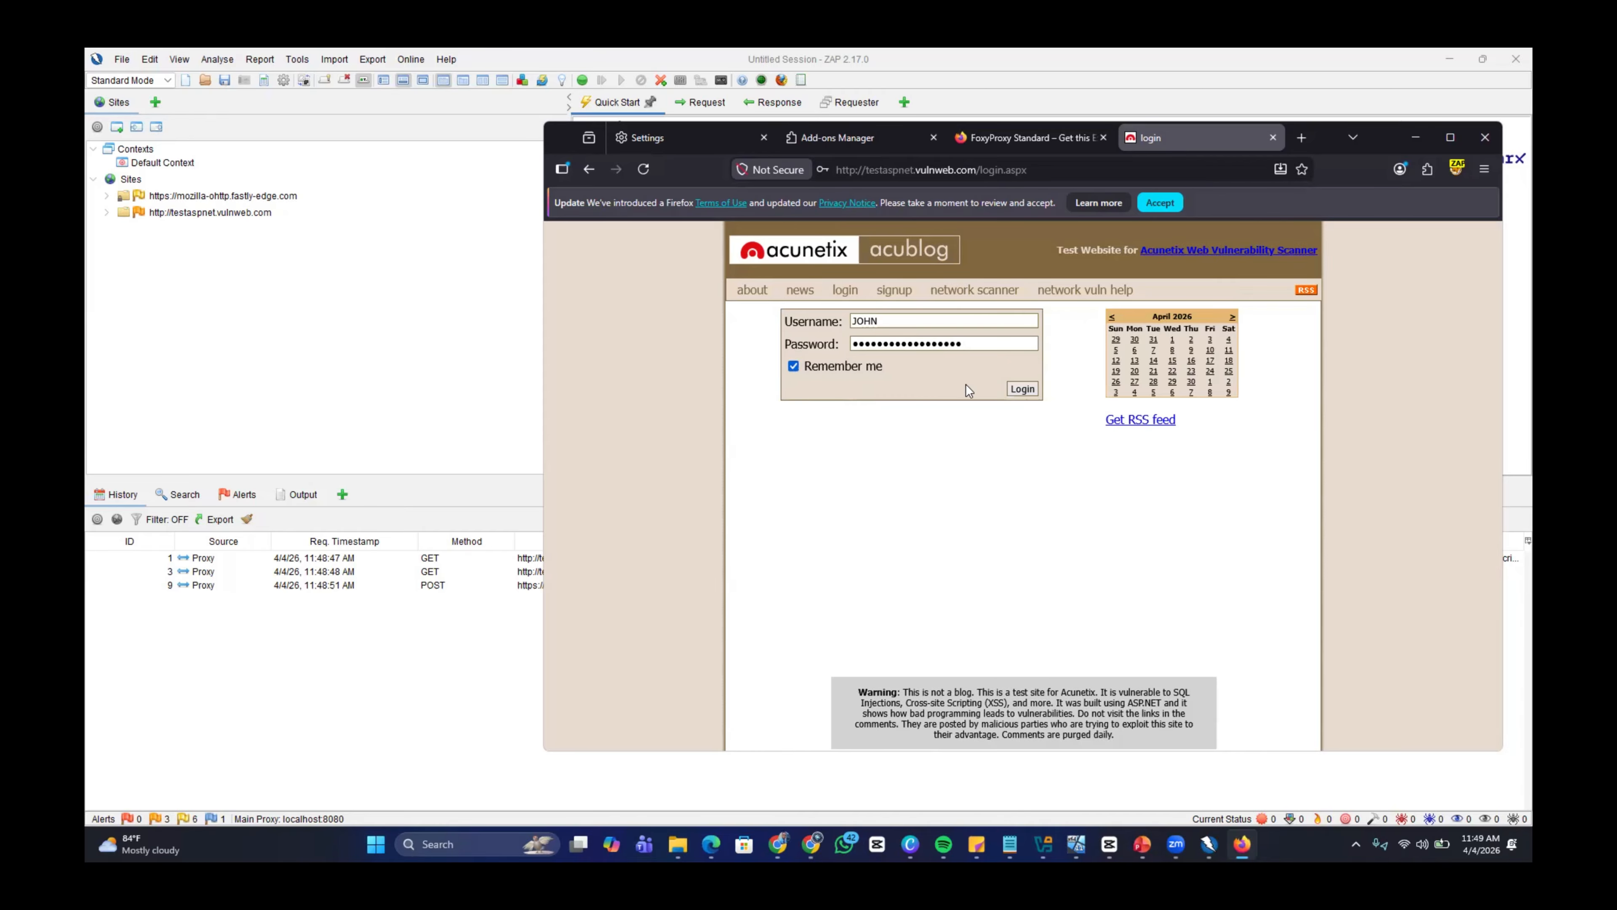
click(1020, 390)
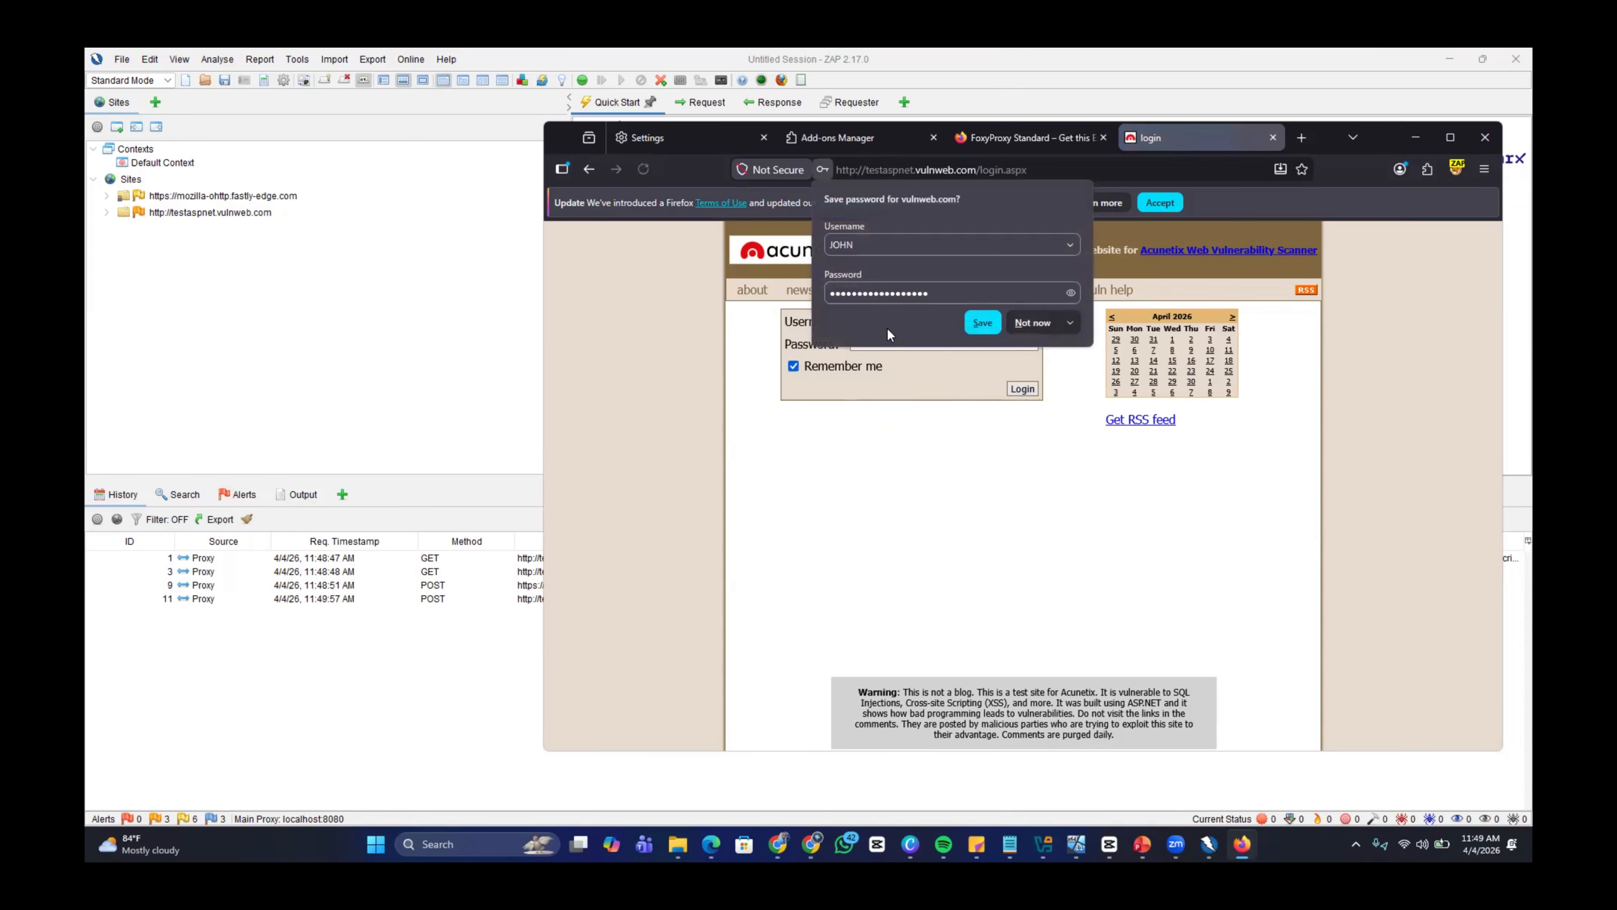
click(1013, 322)
Switch to ZAP and inspect the request of the captured POST to testaspnet.vulnweb.com/login.aspx
click(435, 301)
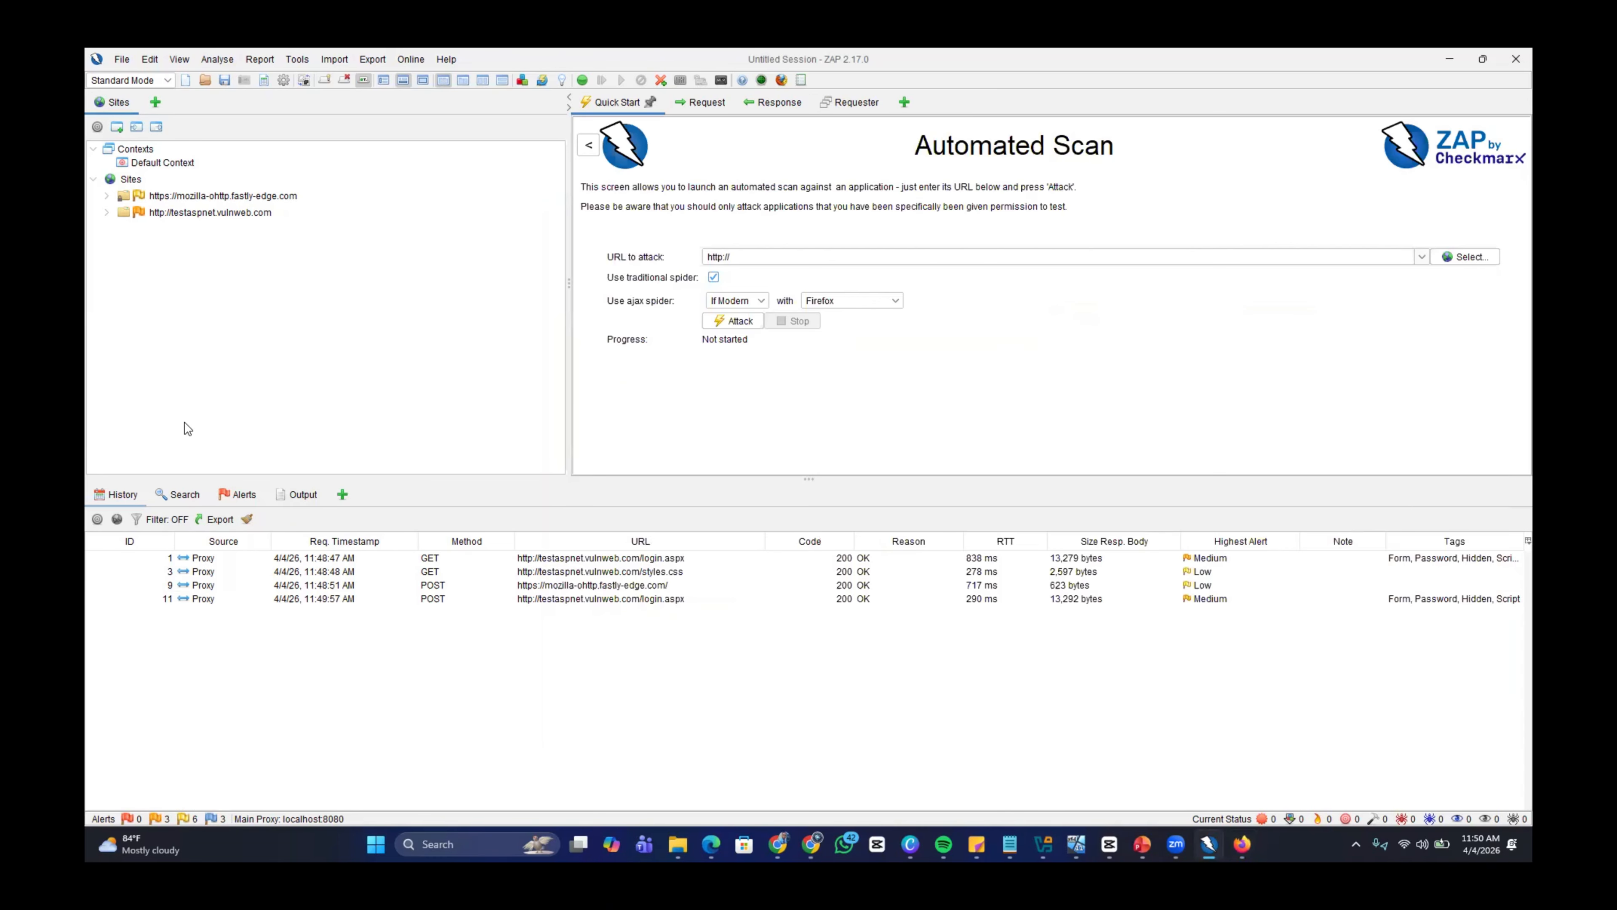
click(338, 602)
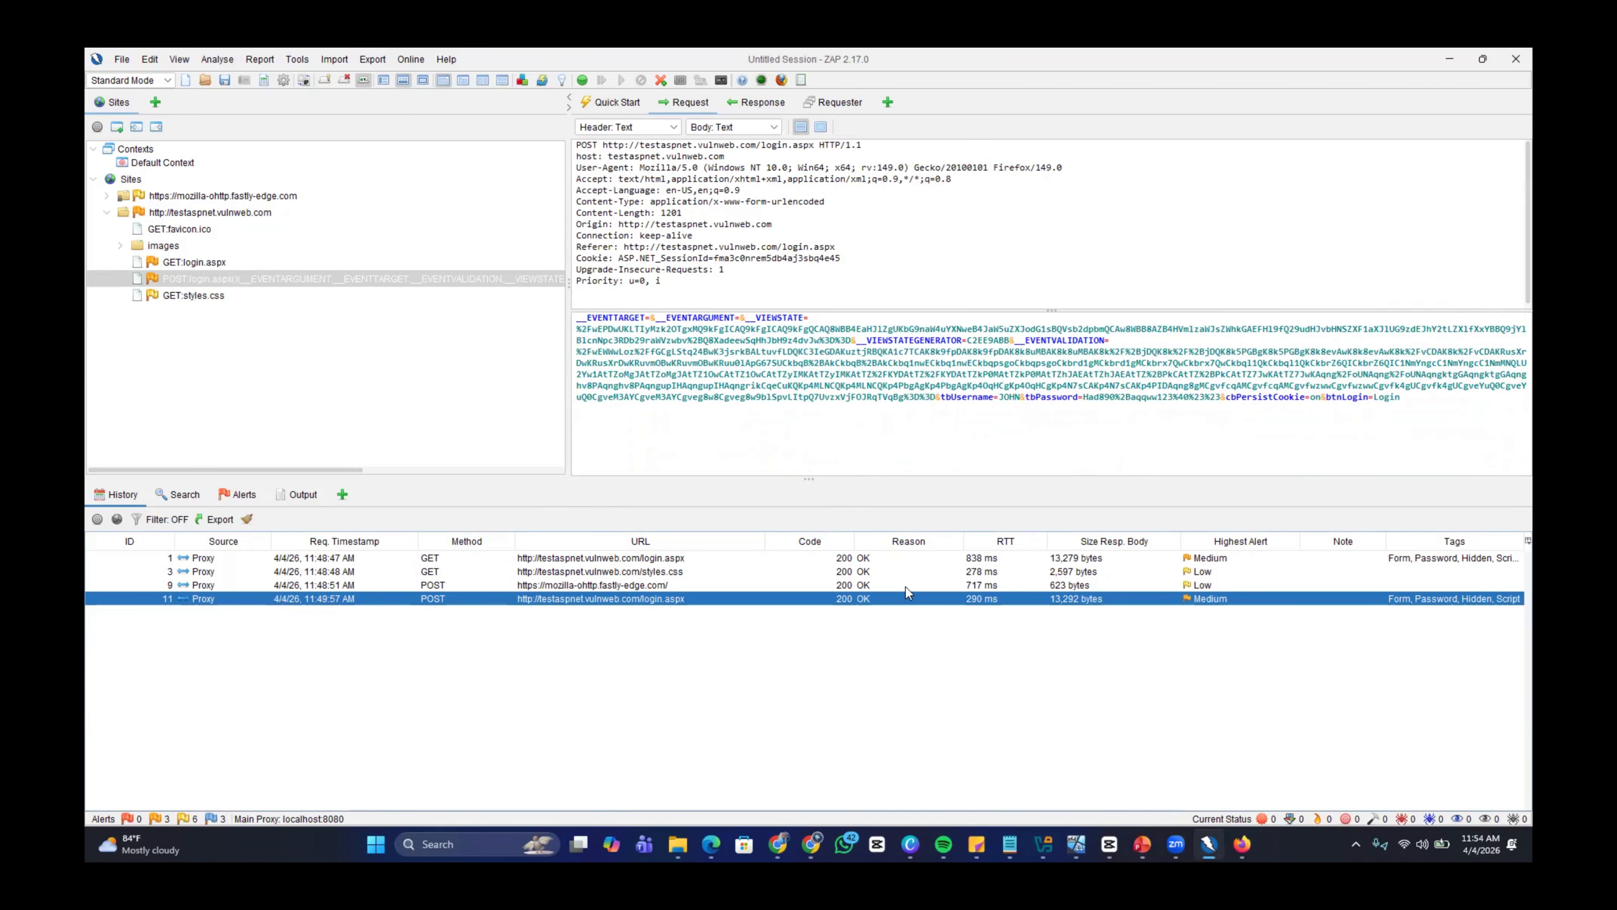
click(698, 104)
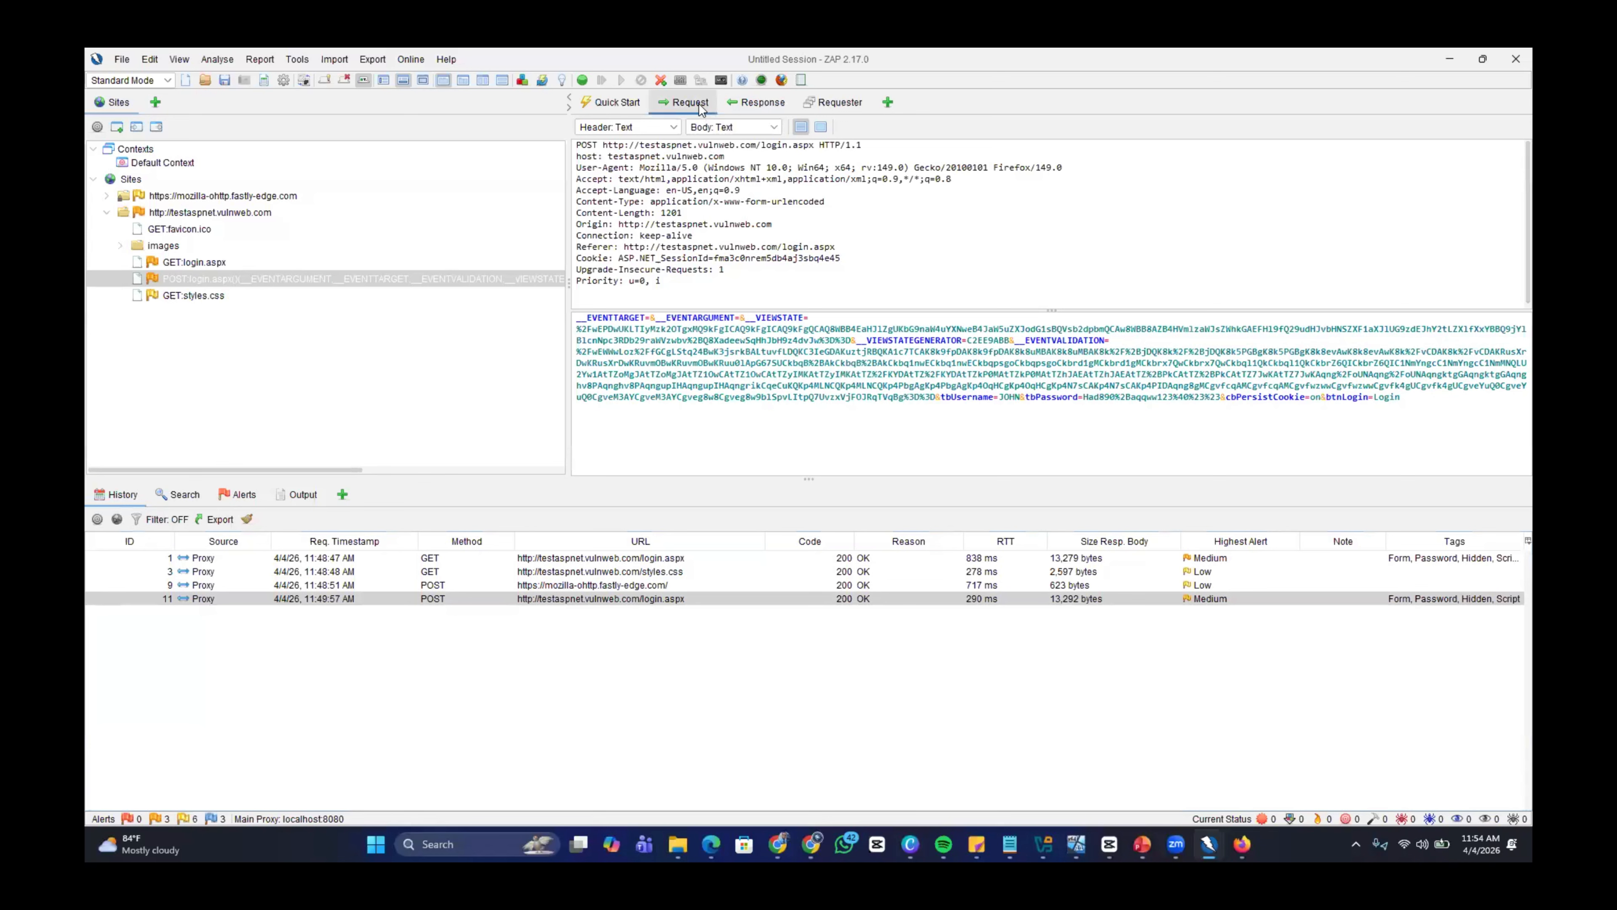
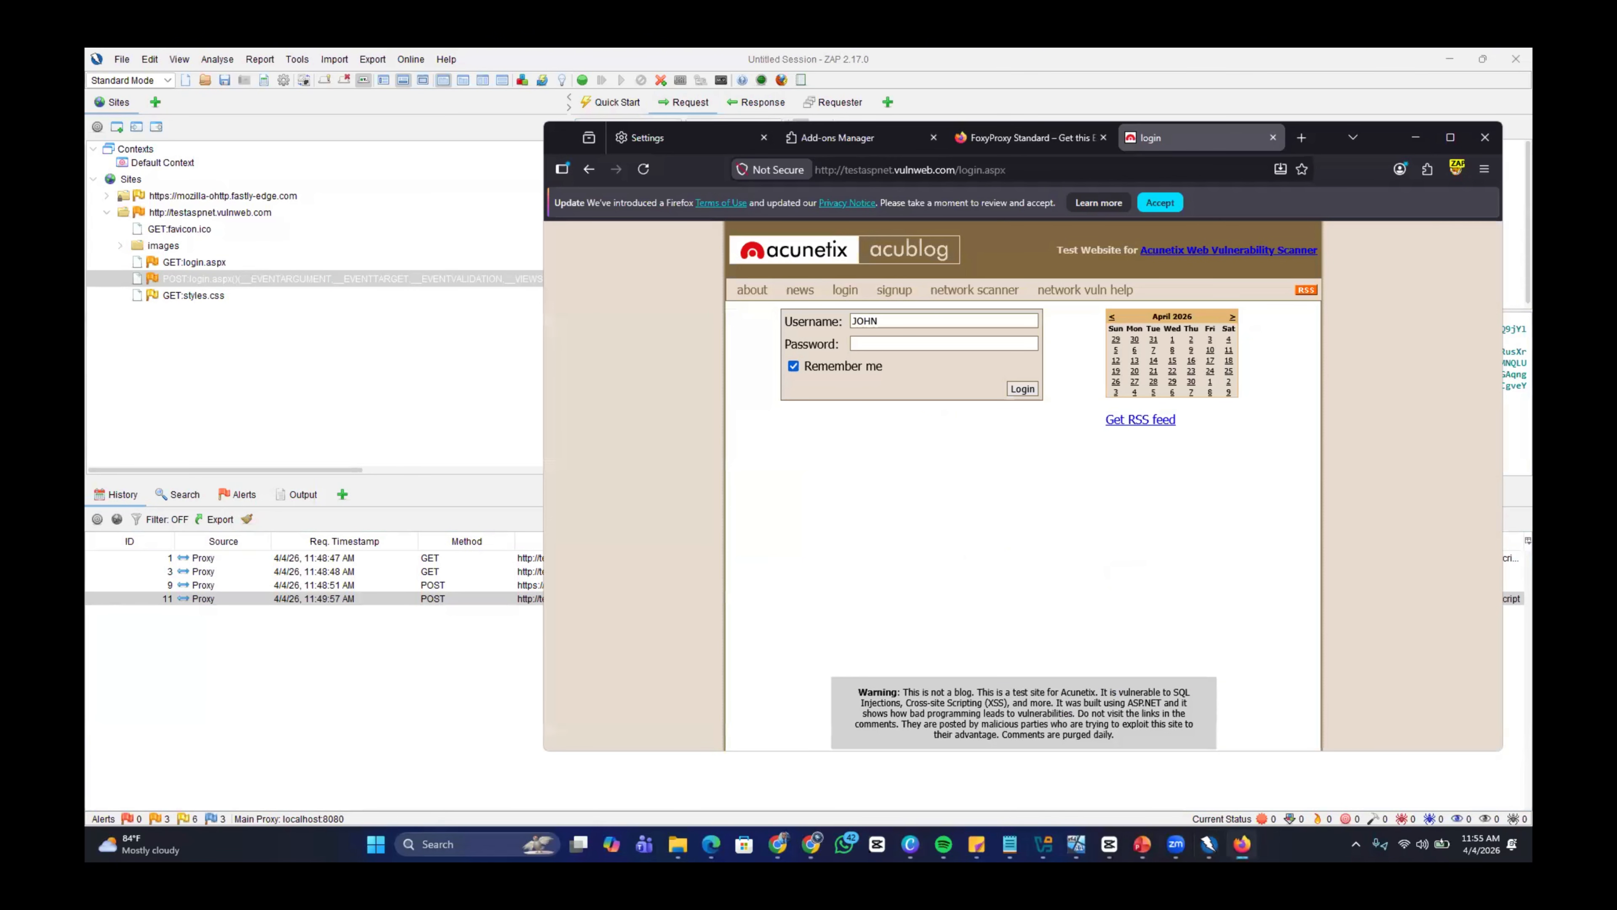
key(ctrl+t)
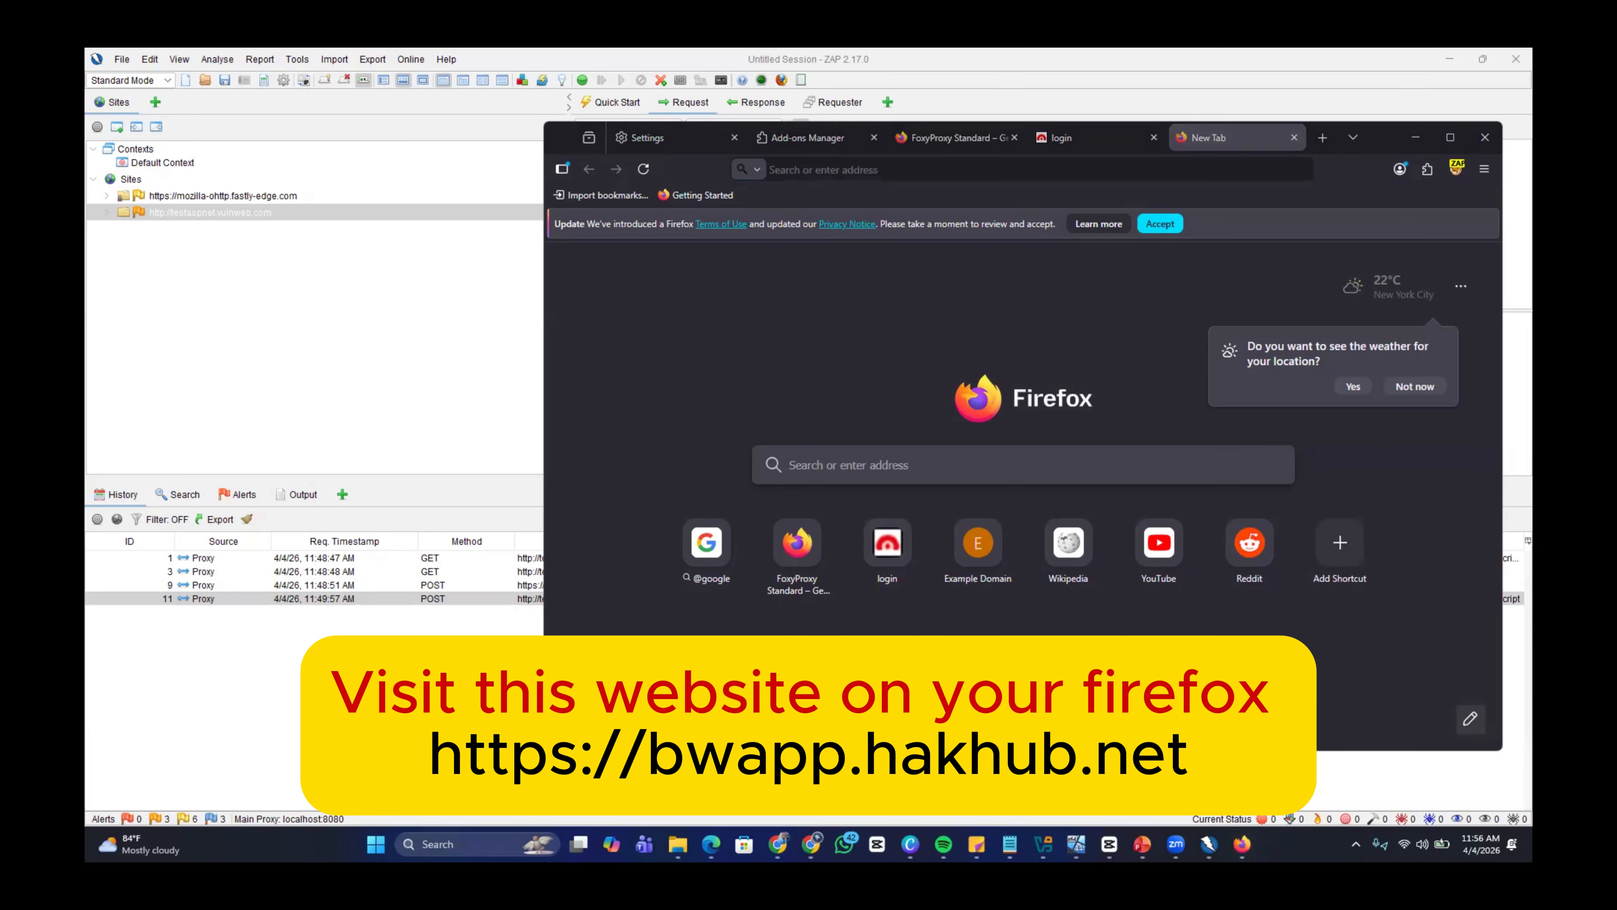
click(1149, 165)
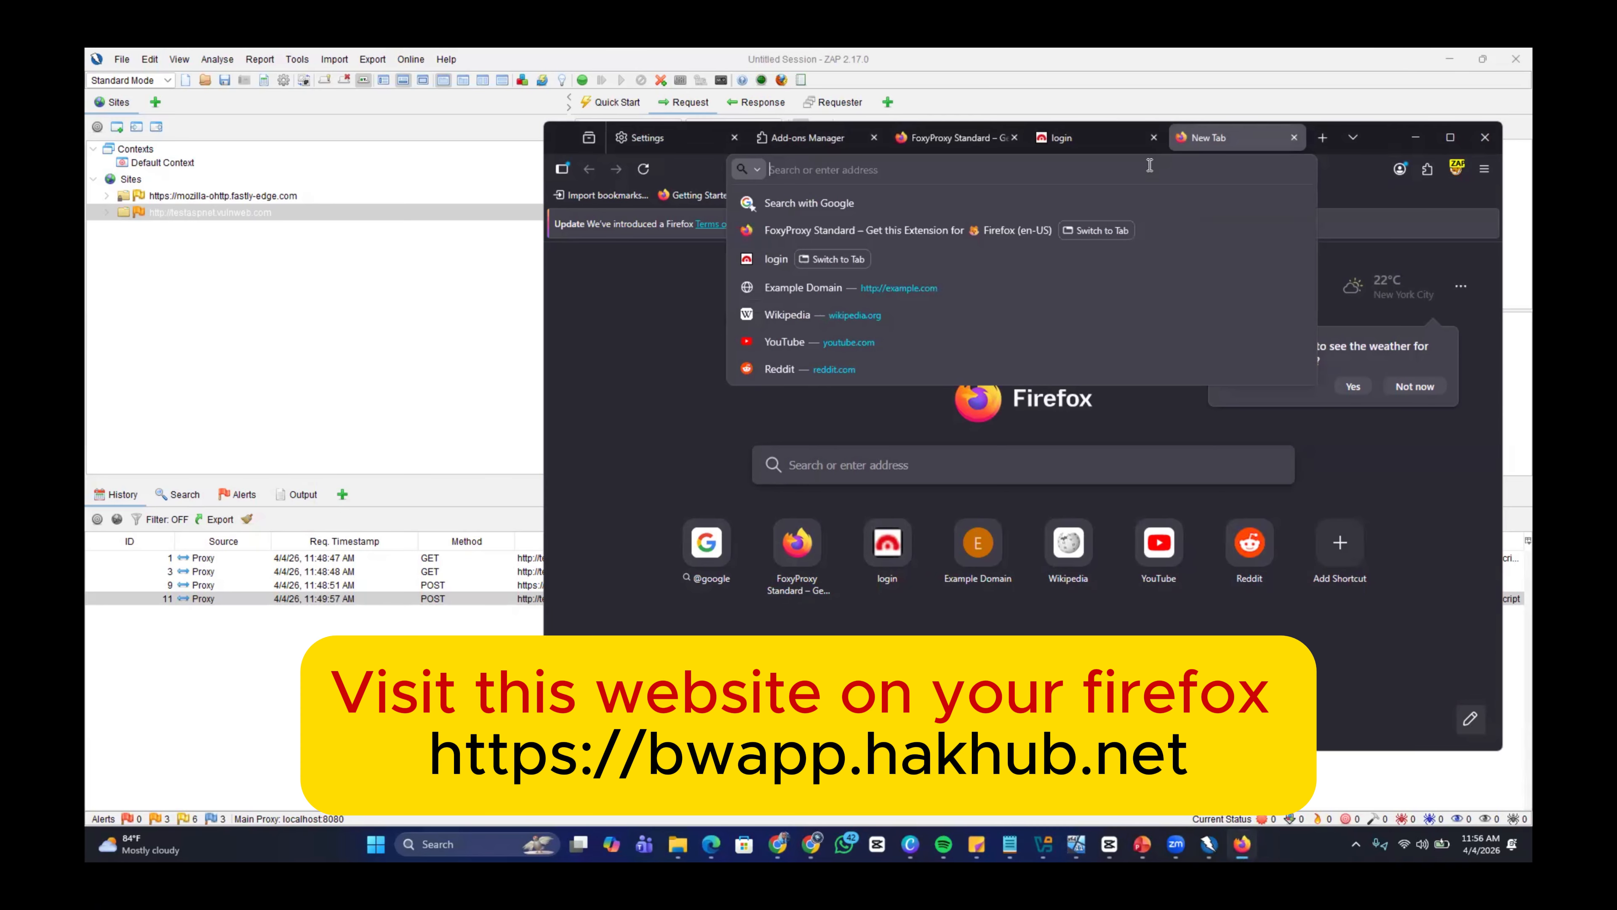
text(https://bwapp.hakhub.net)
key(Return)
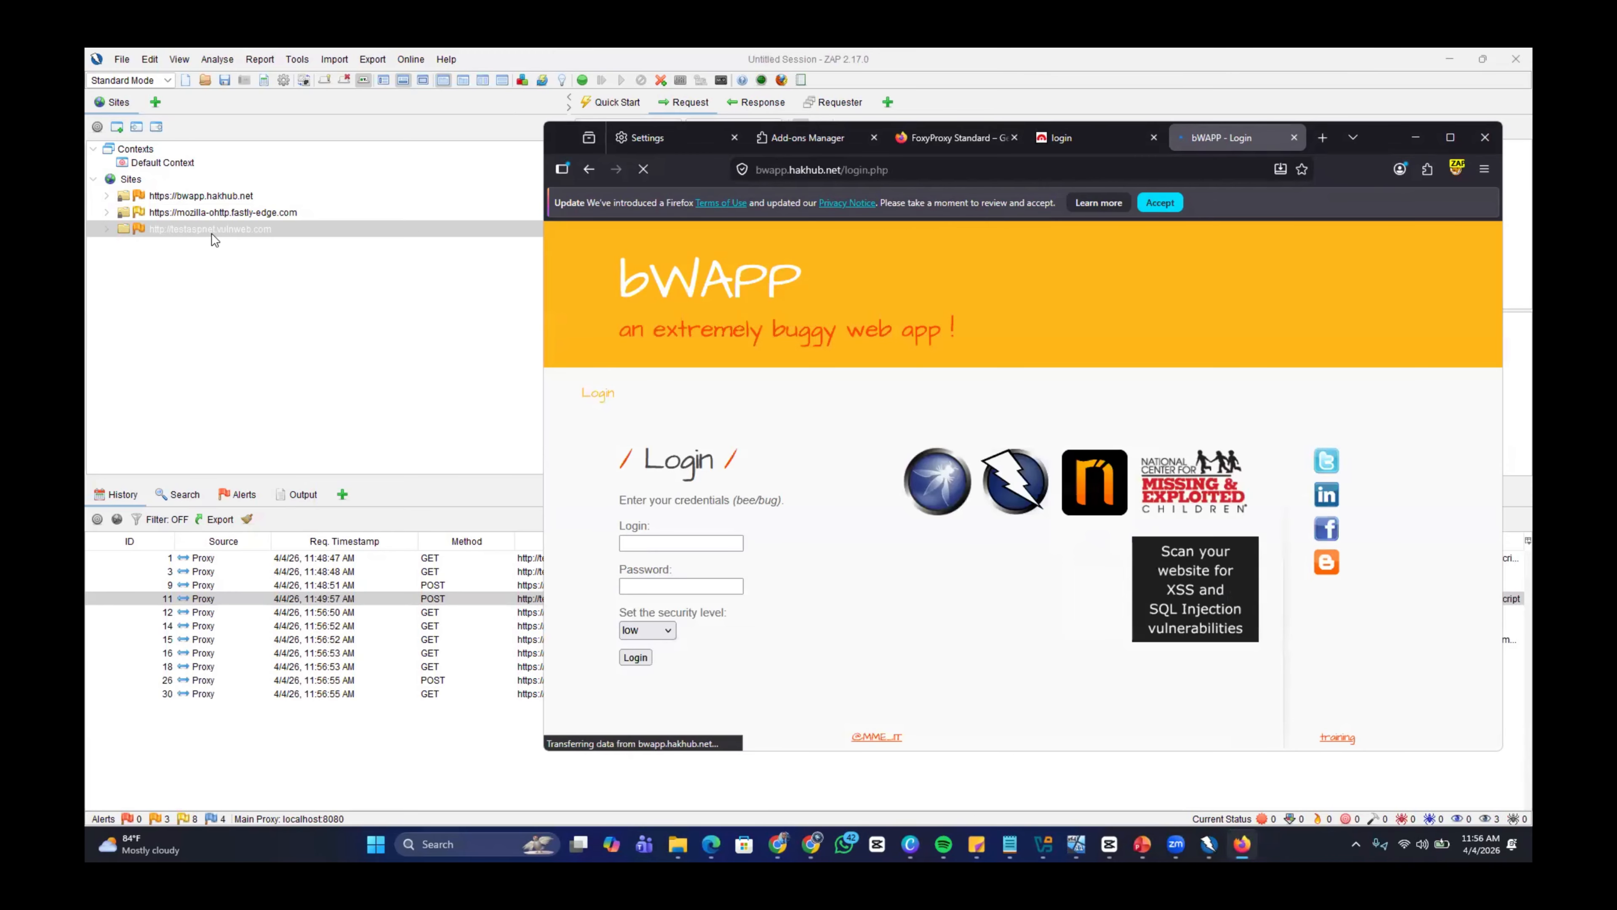
Fill in the bWAPP login form with a username and the account password
click(673, 546)
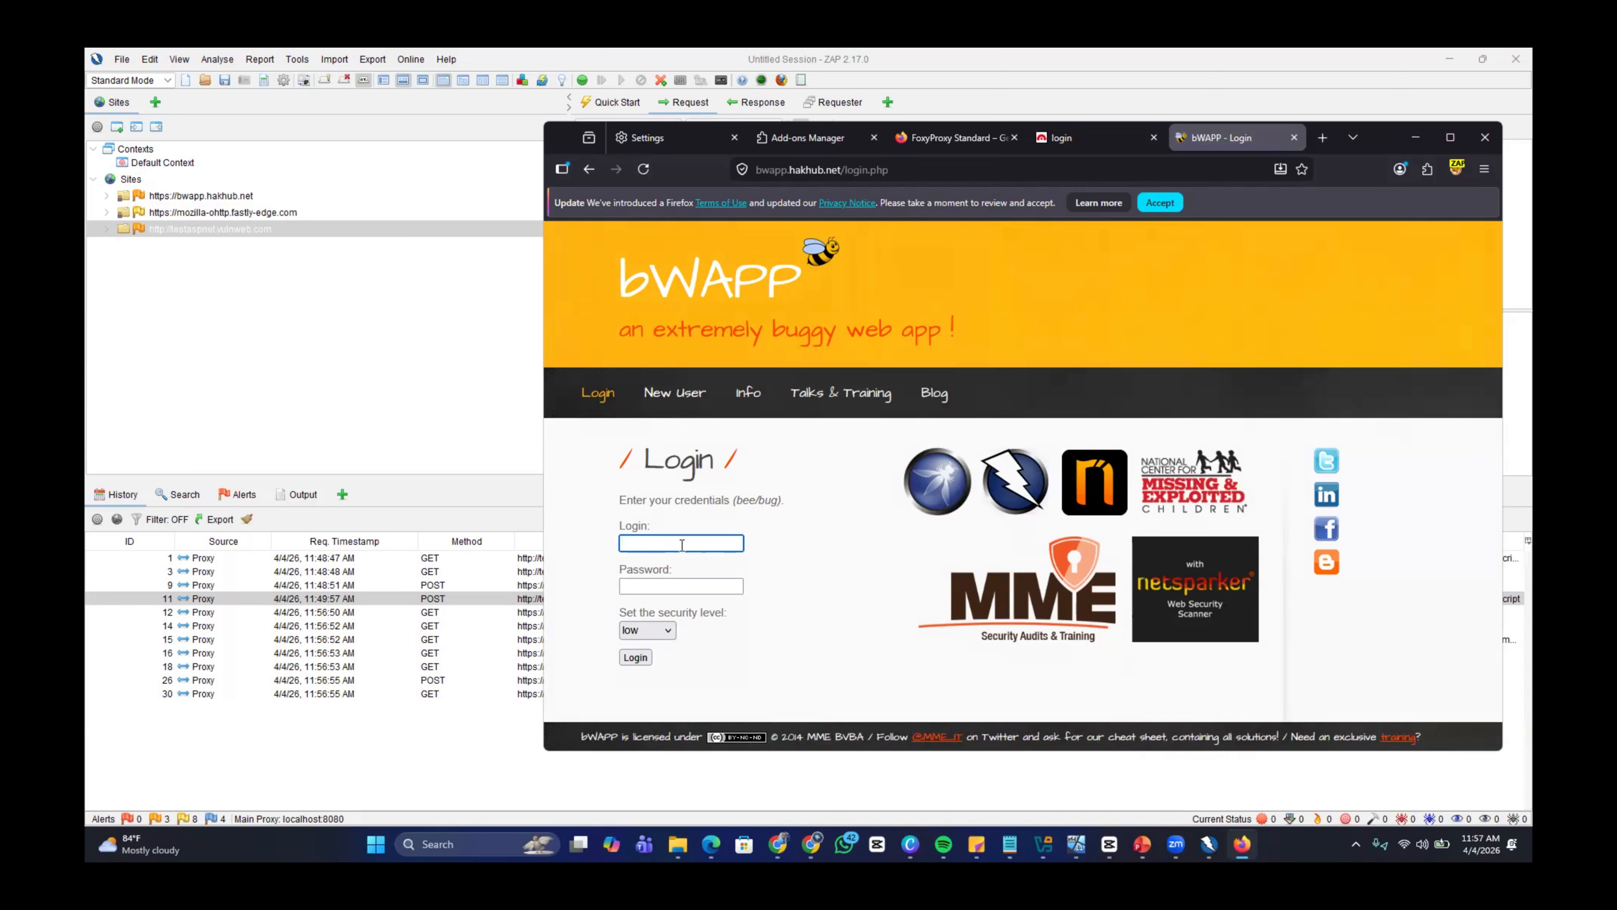
drag(1389, 142, 1391, 115)
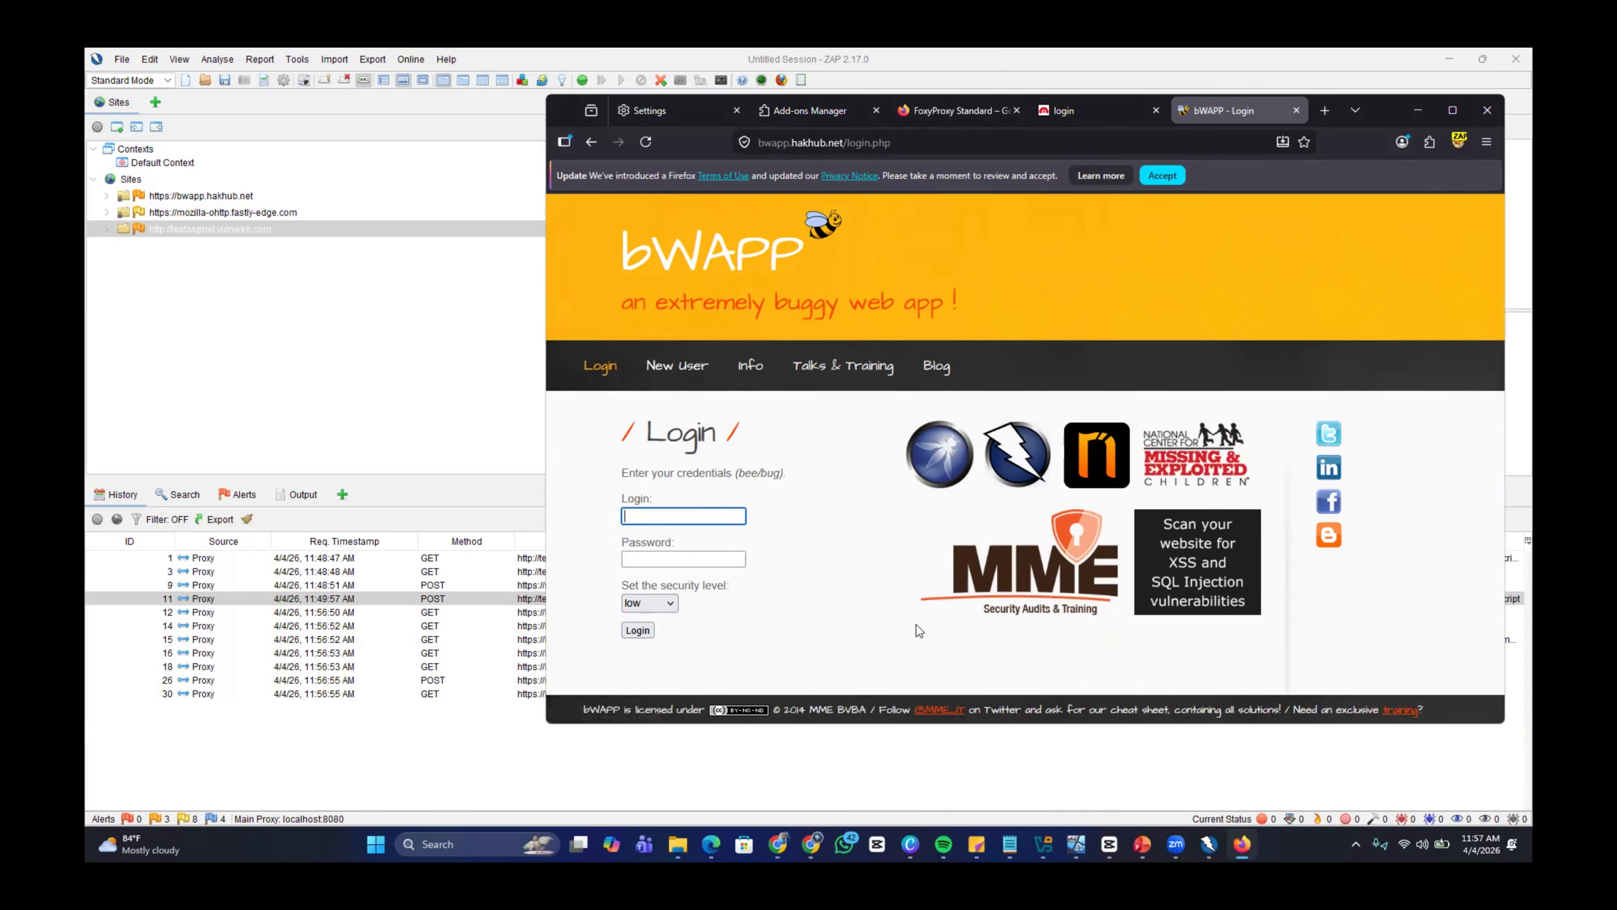
text(FRANK)
click(669, 557)
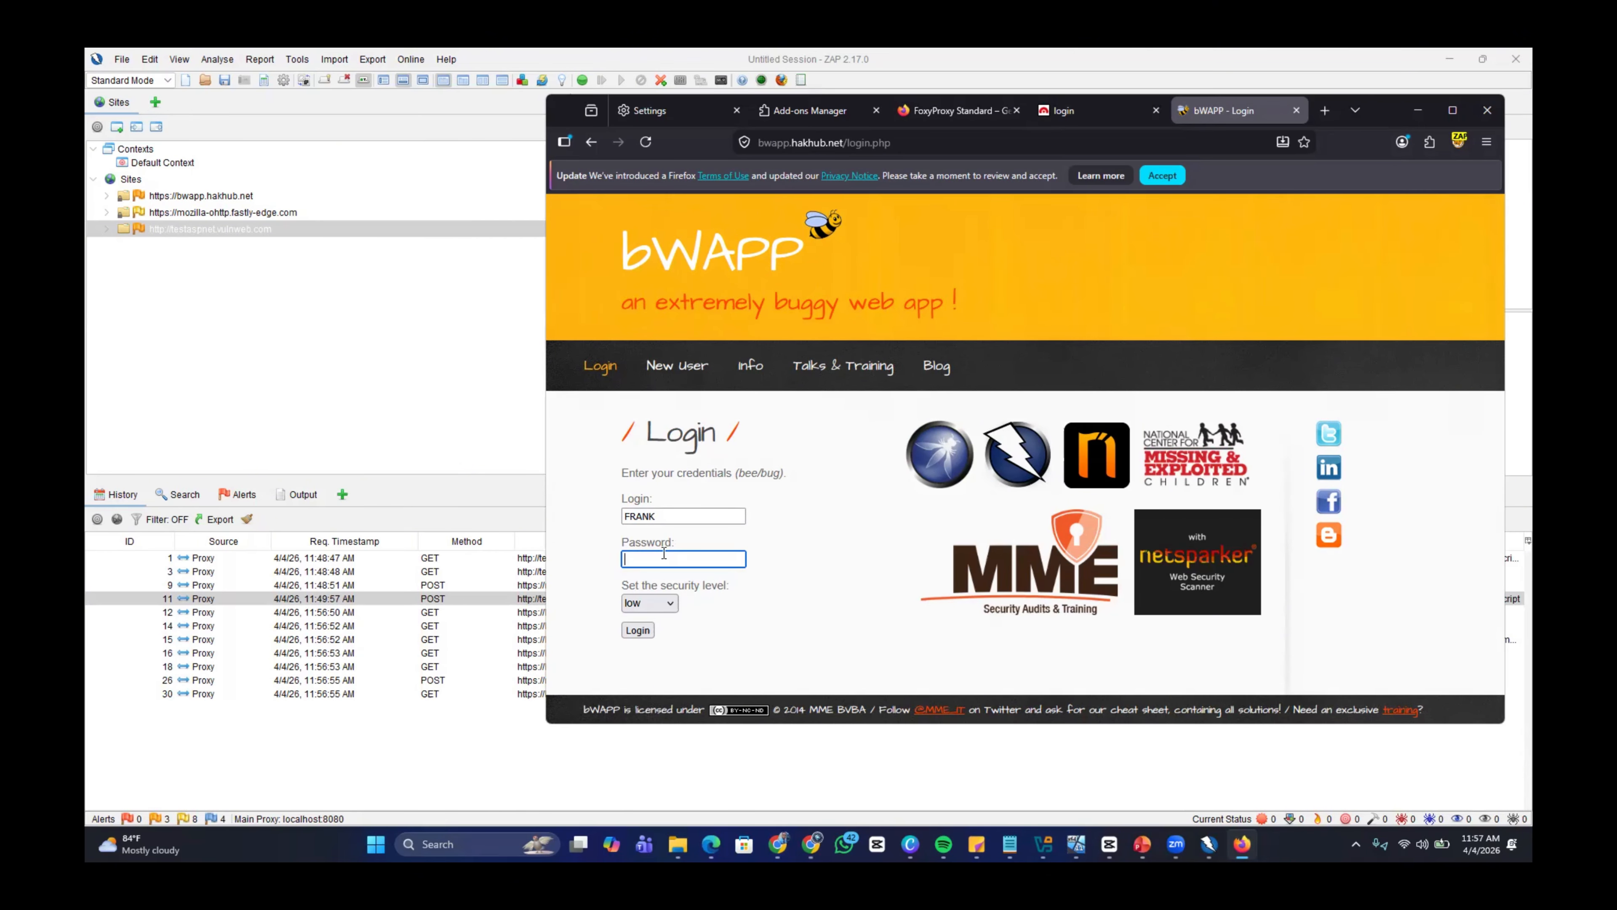
text(•••••••••••••••••)
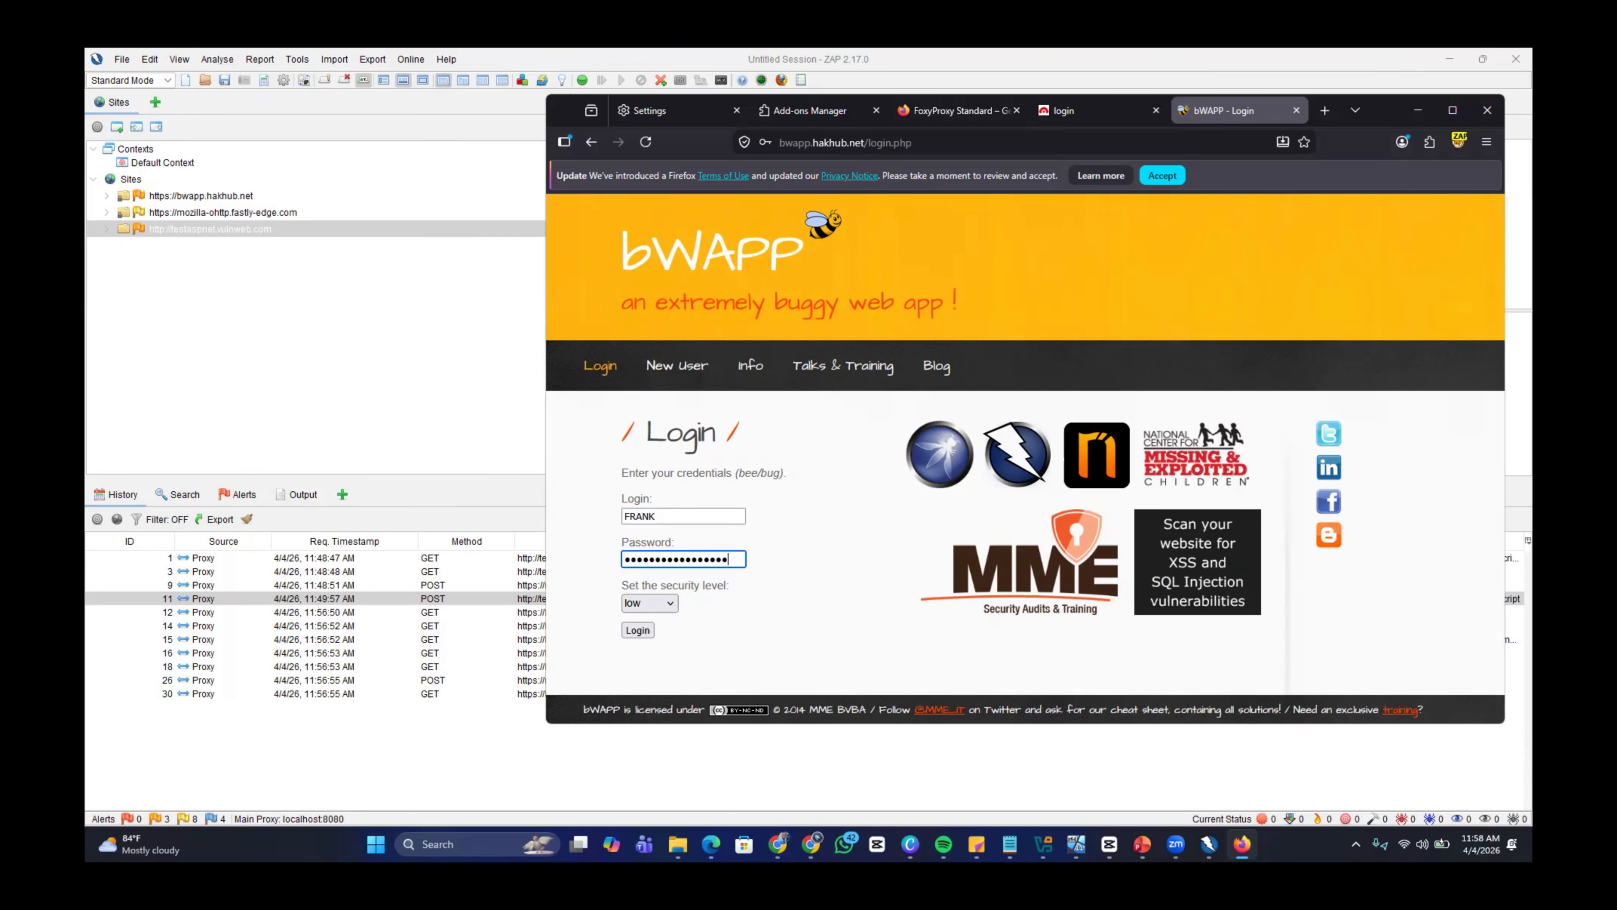
Set the bWAPP security level to high and submit the login, declining to save the password
click(677, 609)
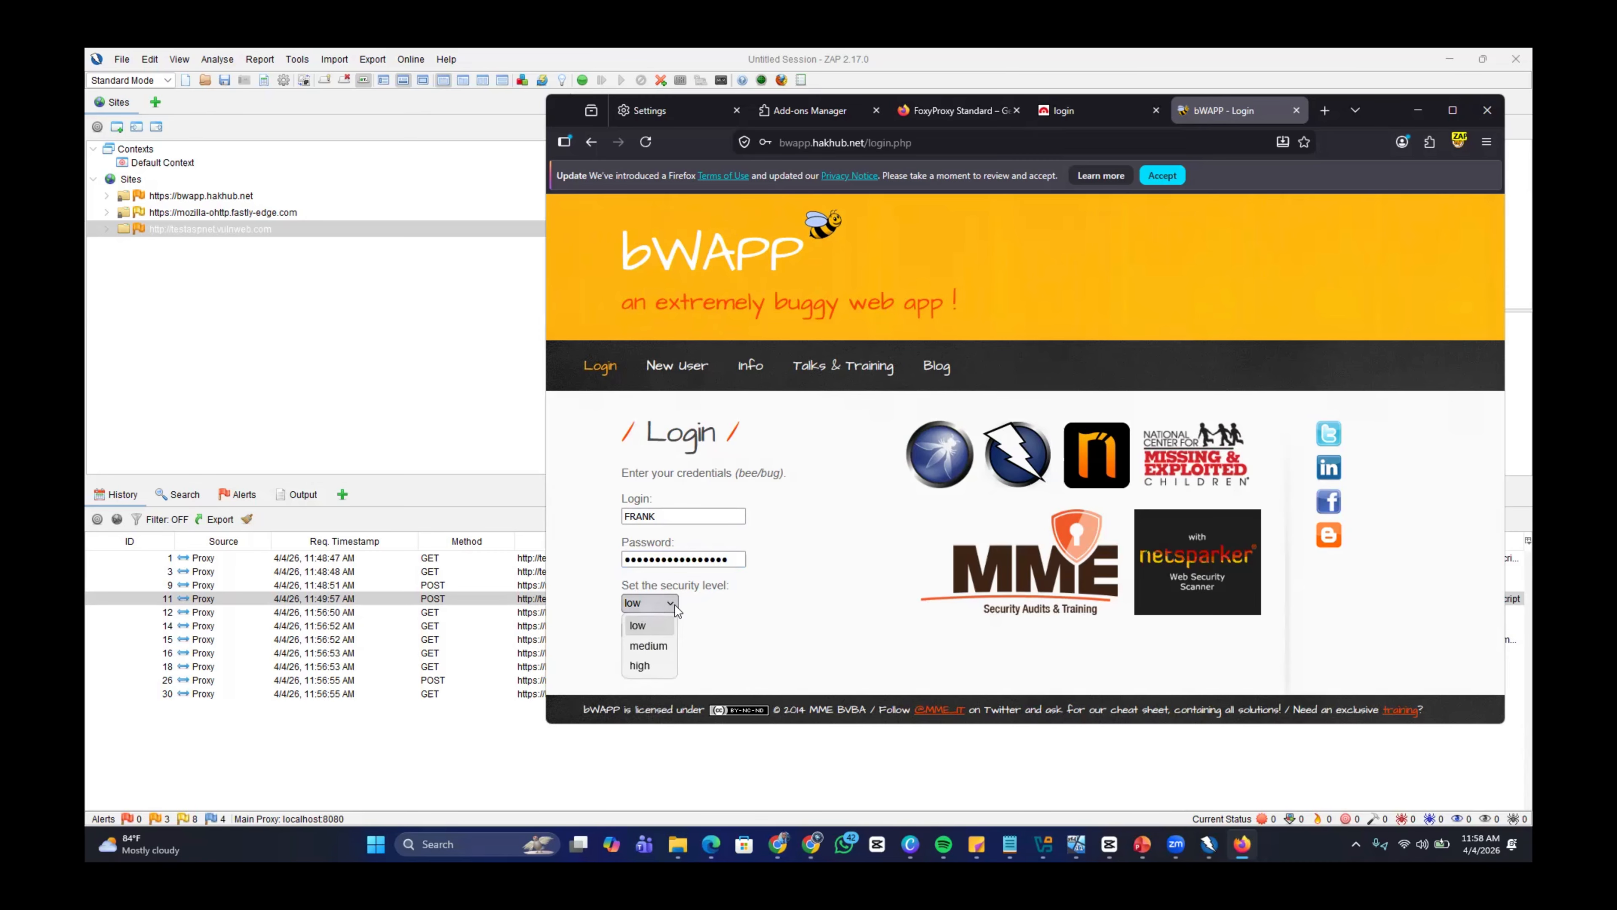
click(667, 627)
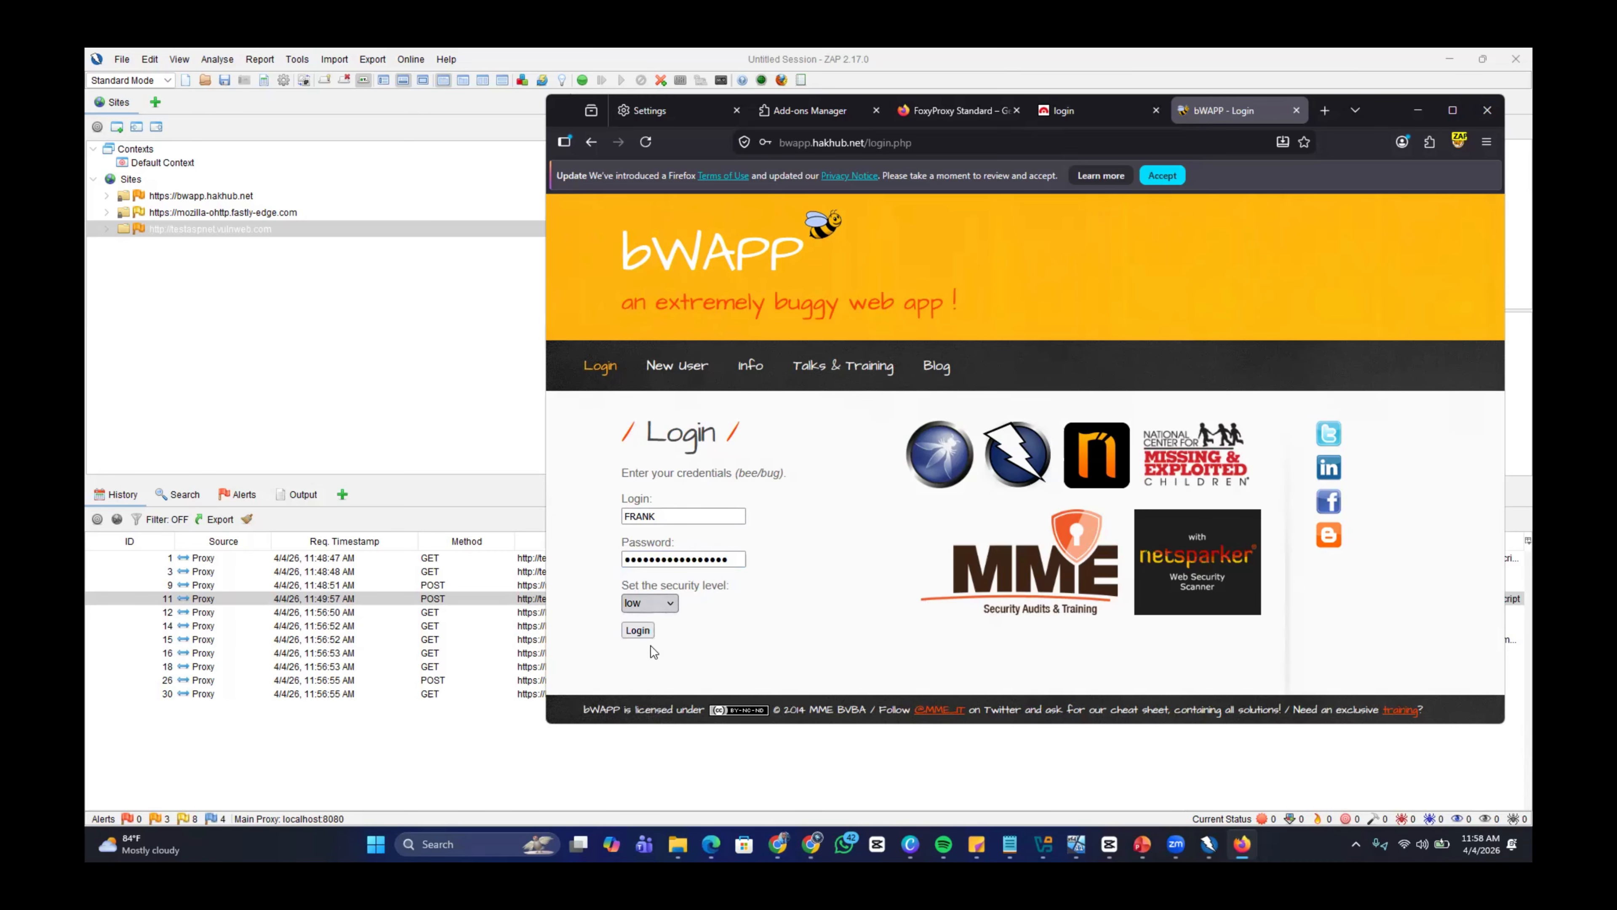
click(664, 611)
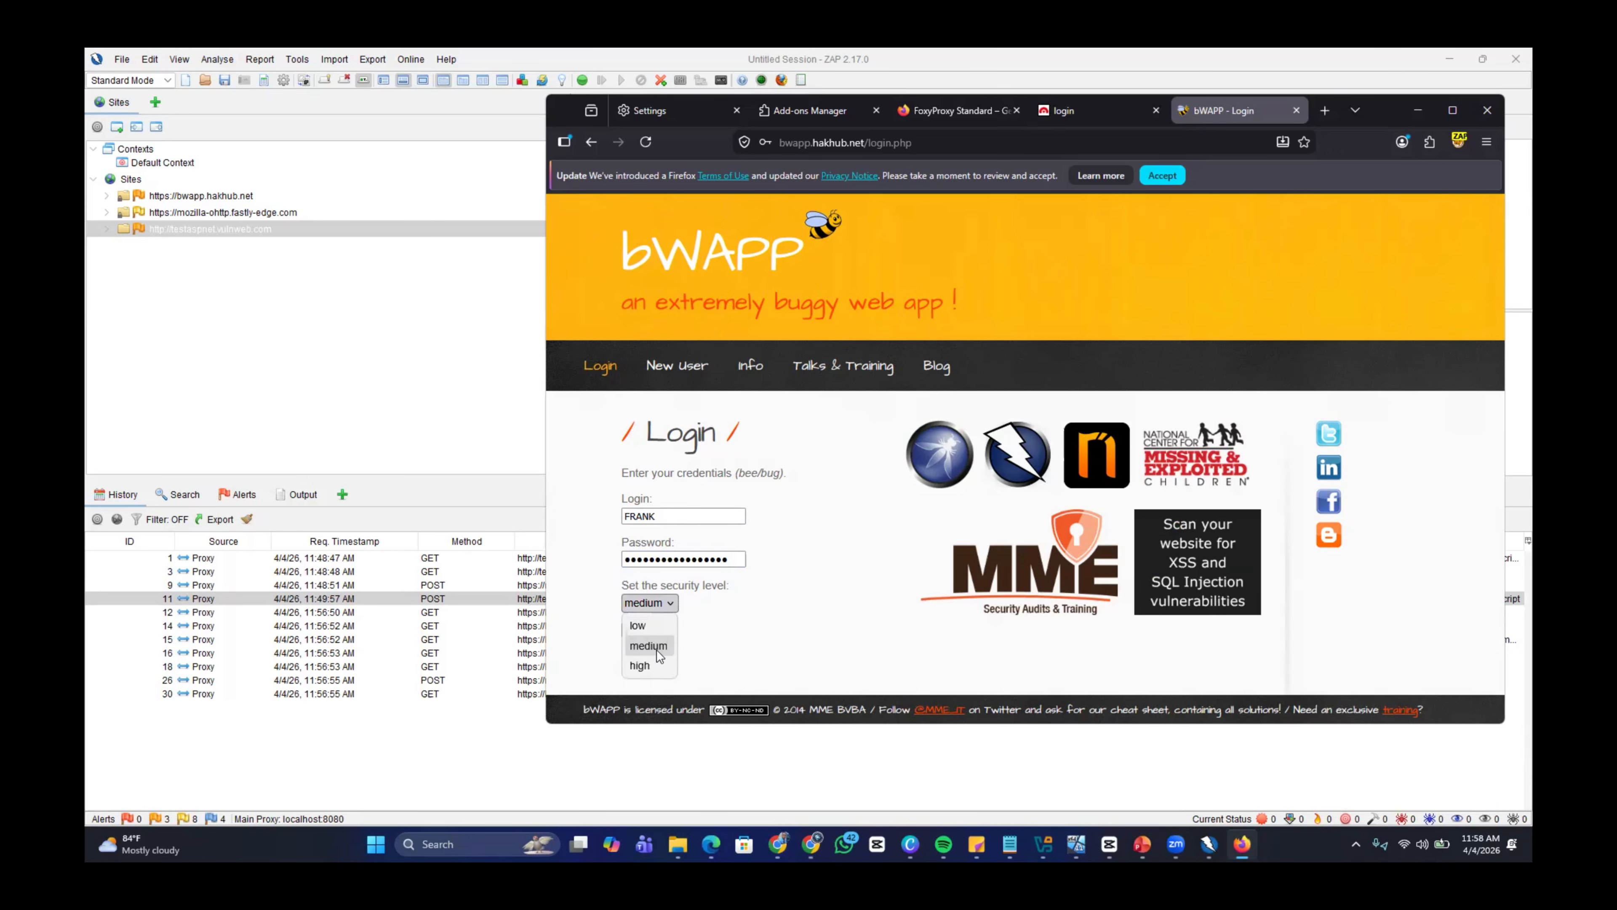
click(644, 672)
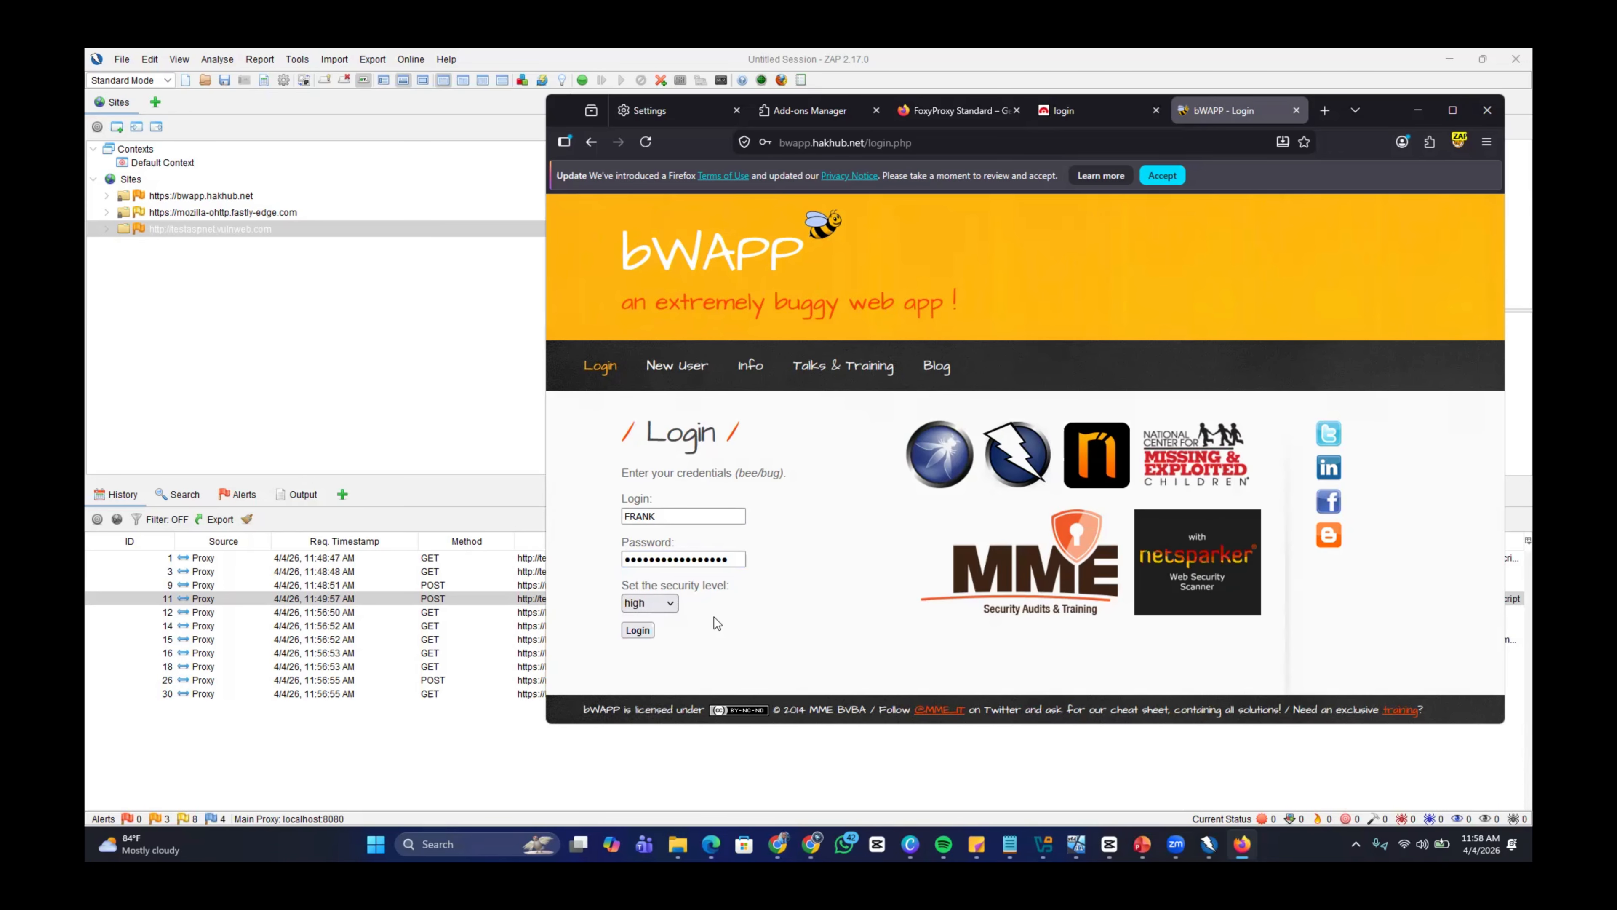
click(636, 632)
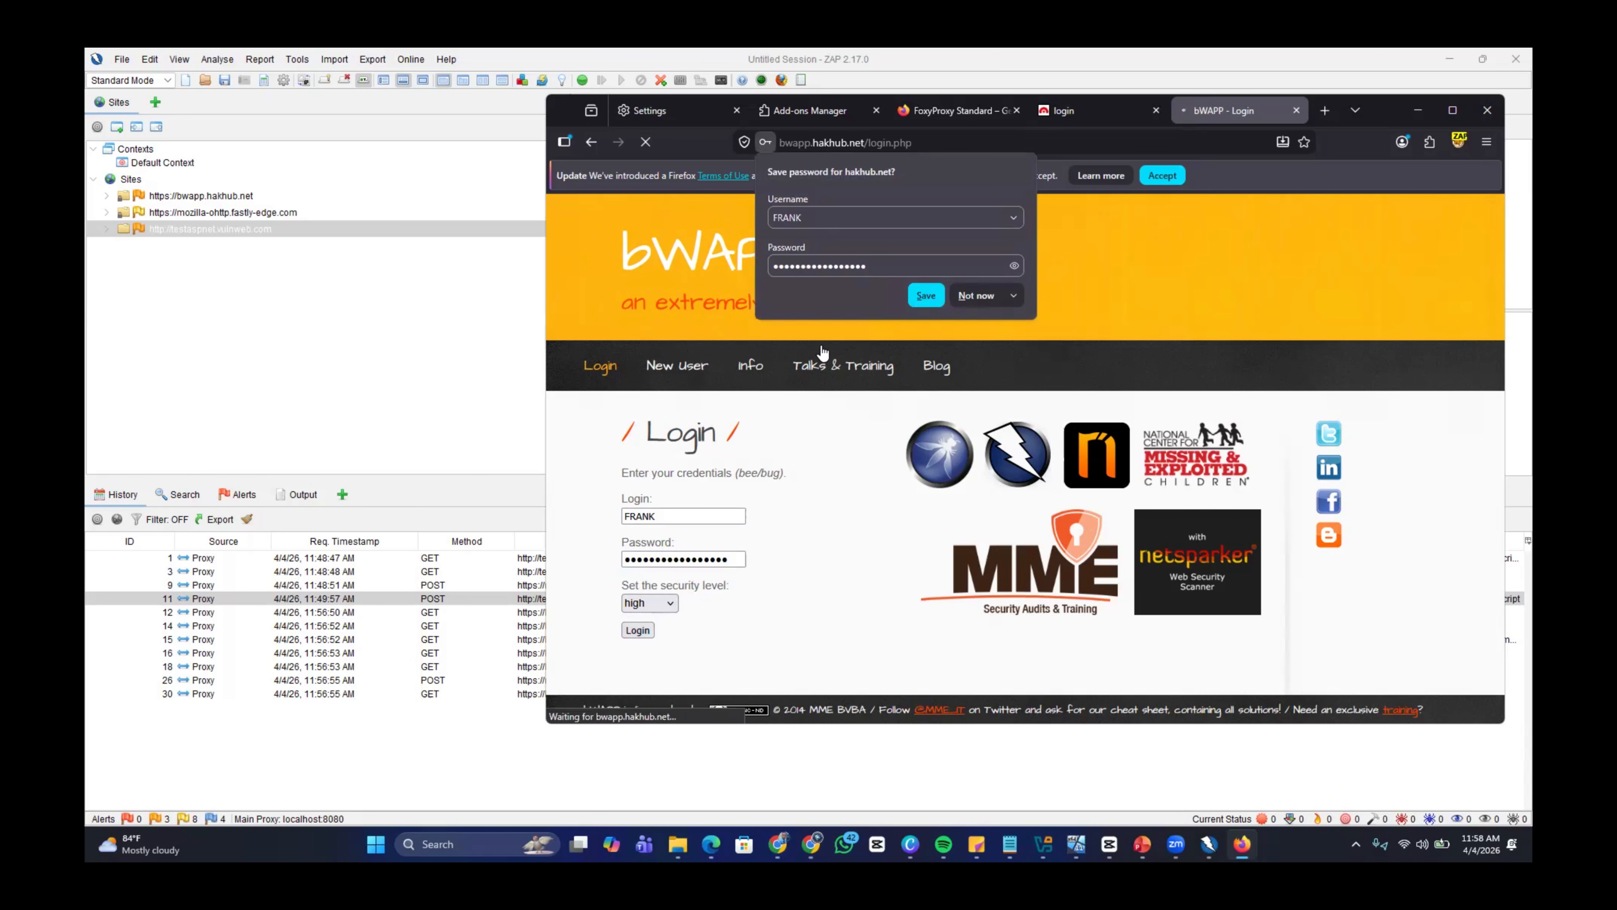
click(976, 296)
Switch to ZAP and find the captured POST to bwapp.hakhub.net/login.php in the History
click(388, 718)
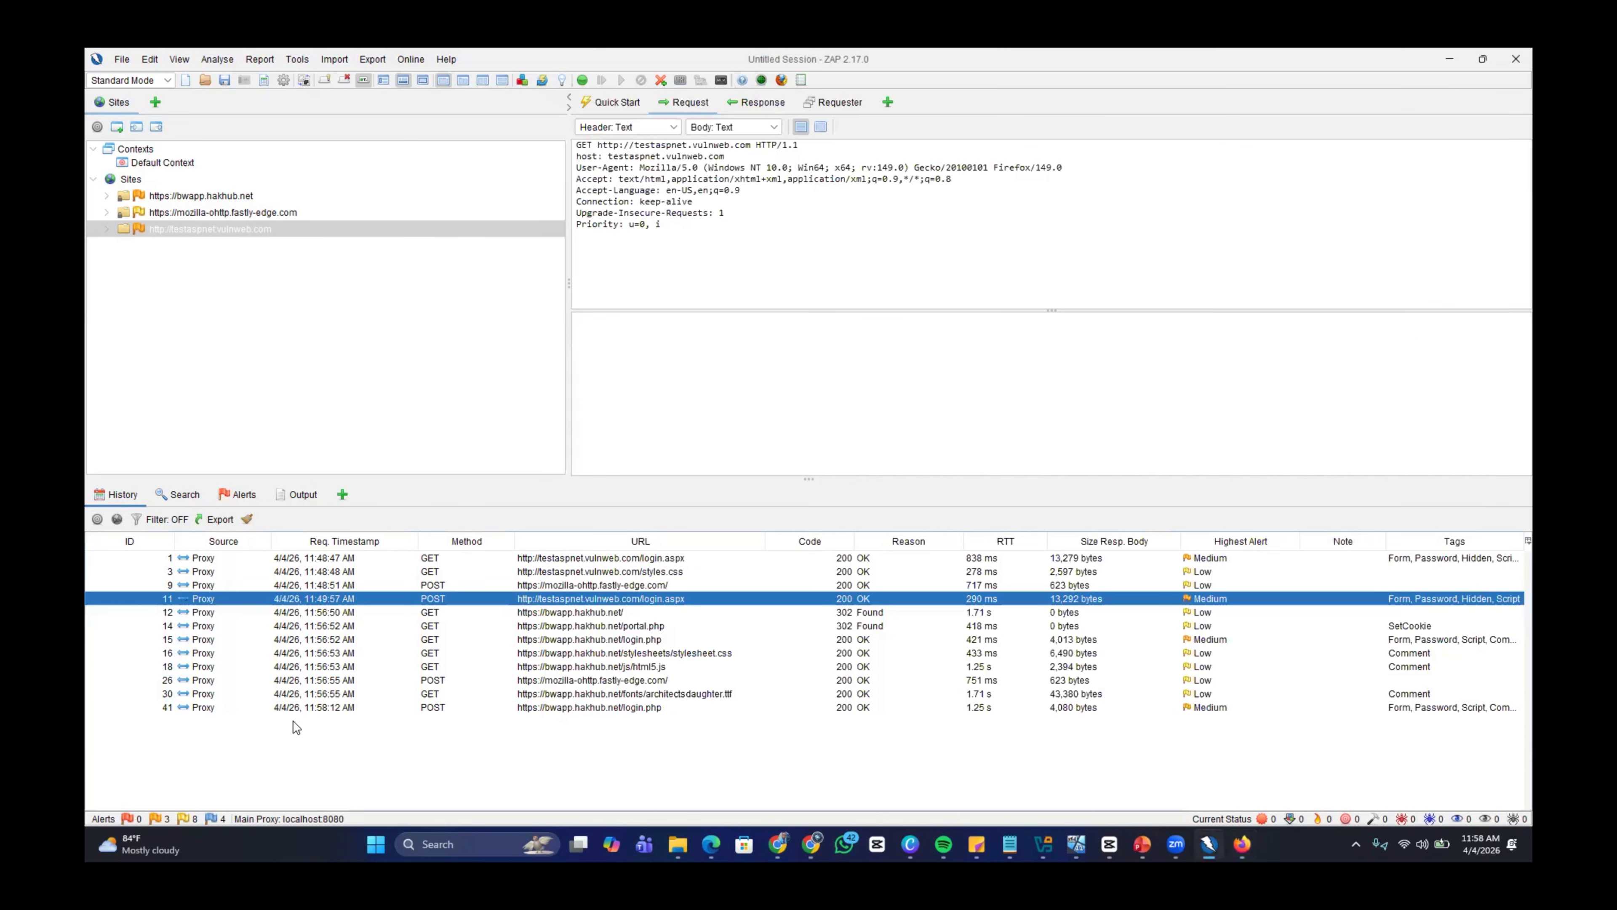
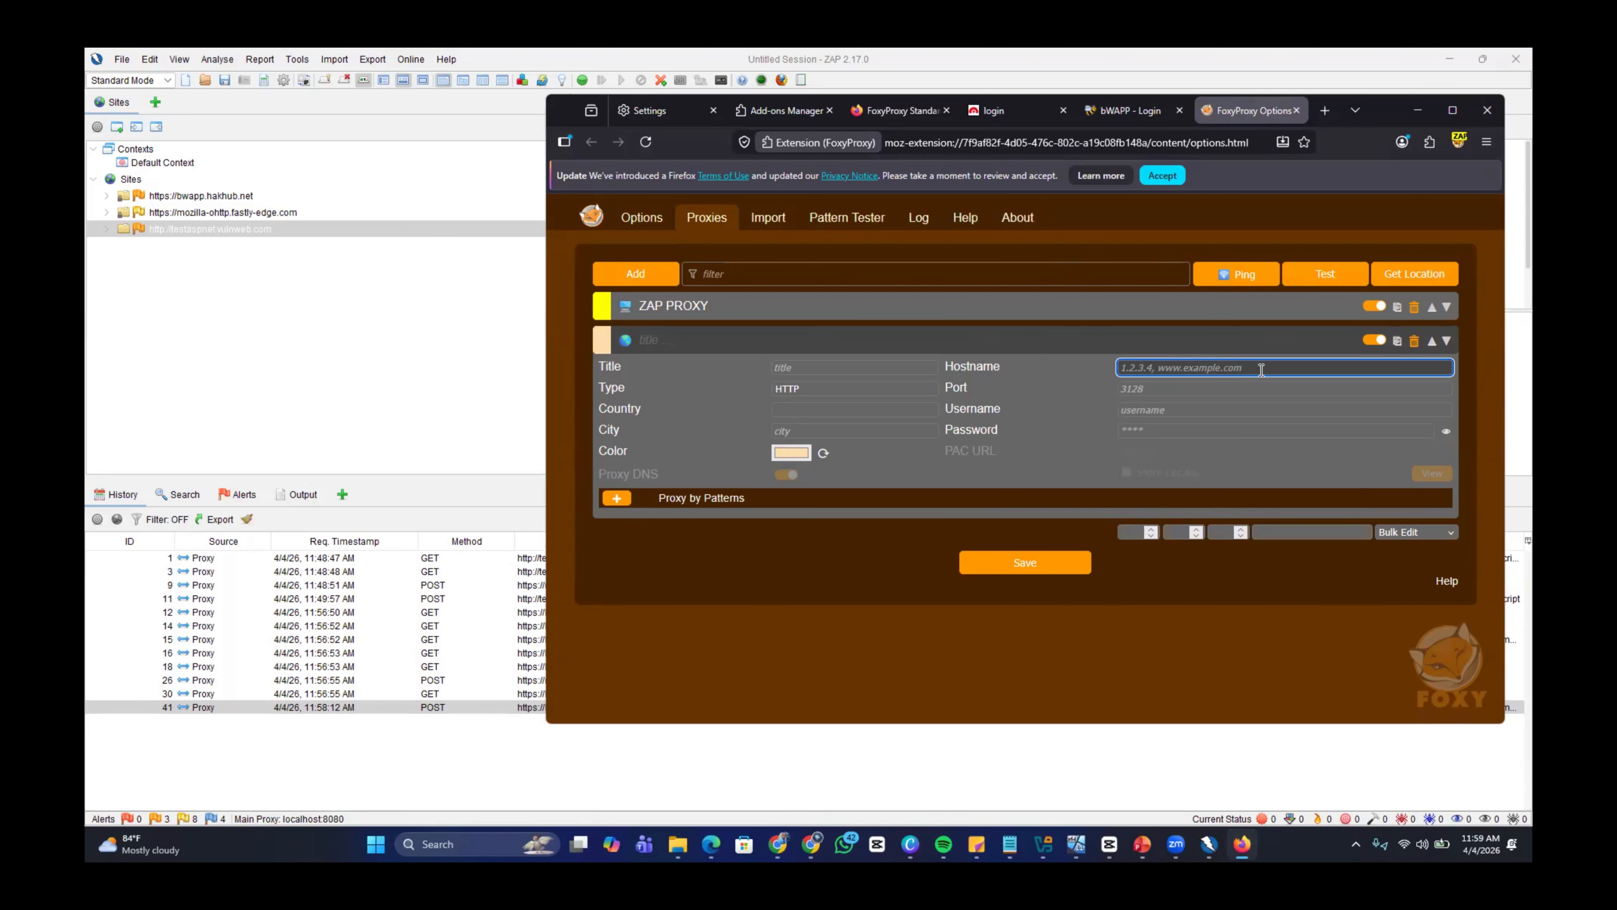
Close the FoxyProxy options page in Firefox without saving the blank proxy entry
key(ctrl+w)
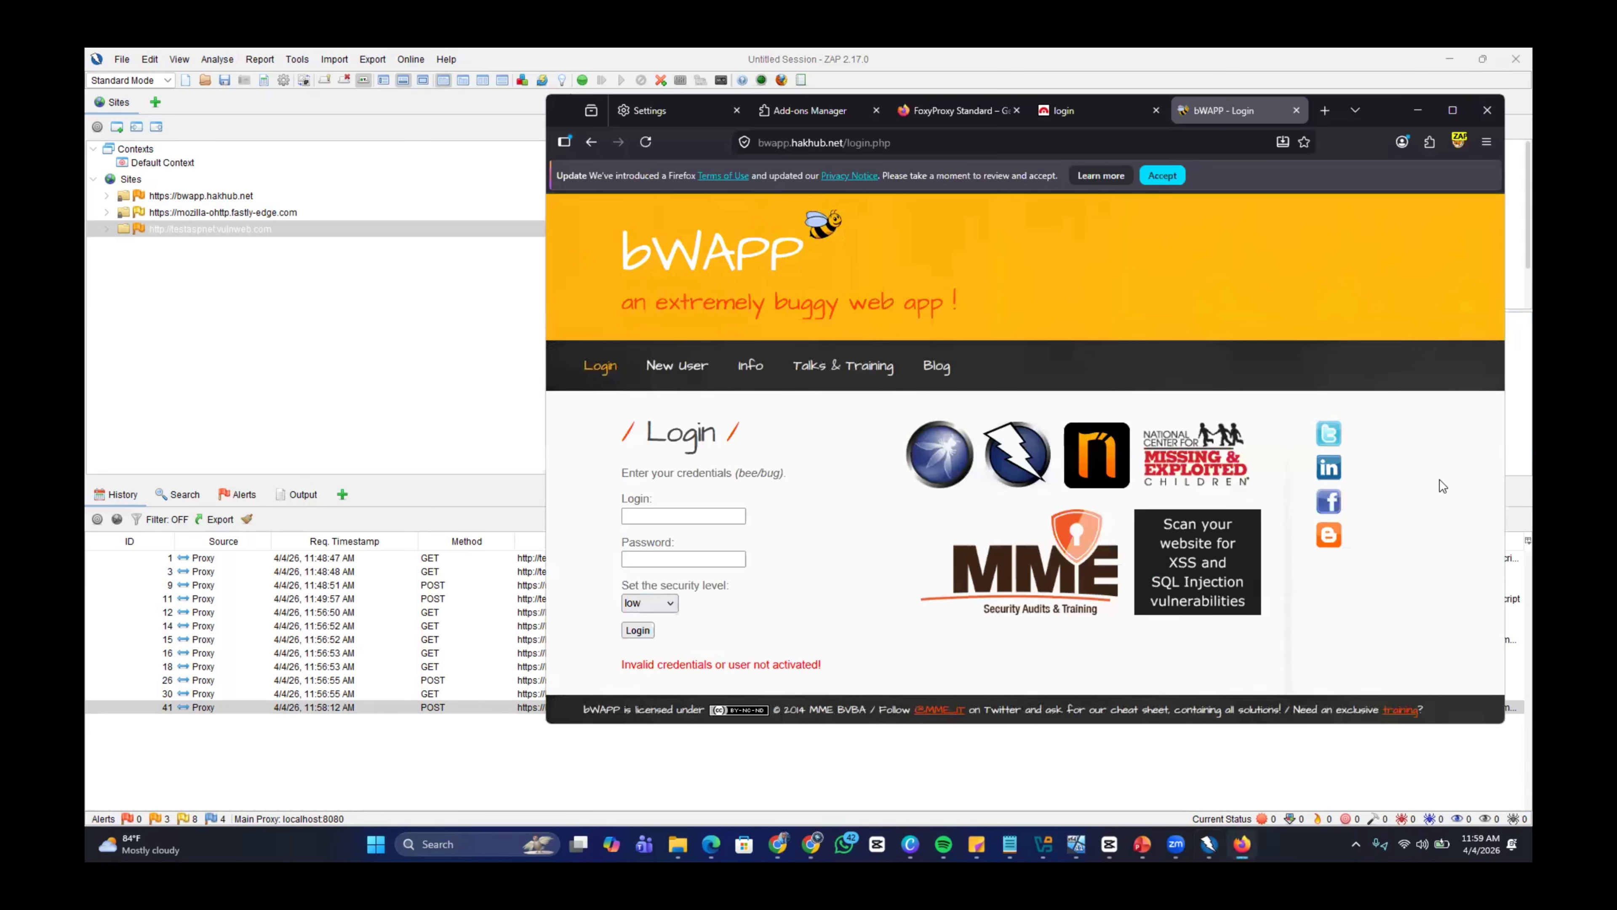
Open FoxyProxy's proxy list from the extension in Firefox and add a blank HTTP proxy entry, ready for its hostname
click(1458, 142)
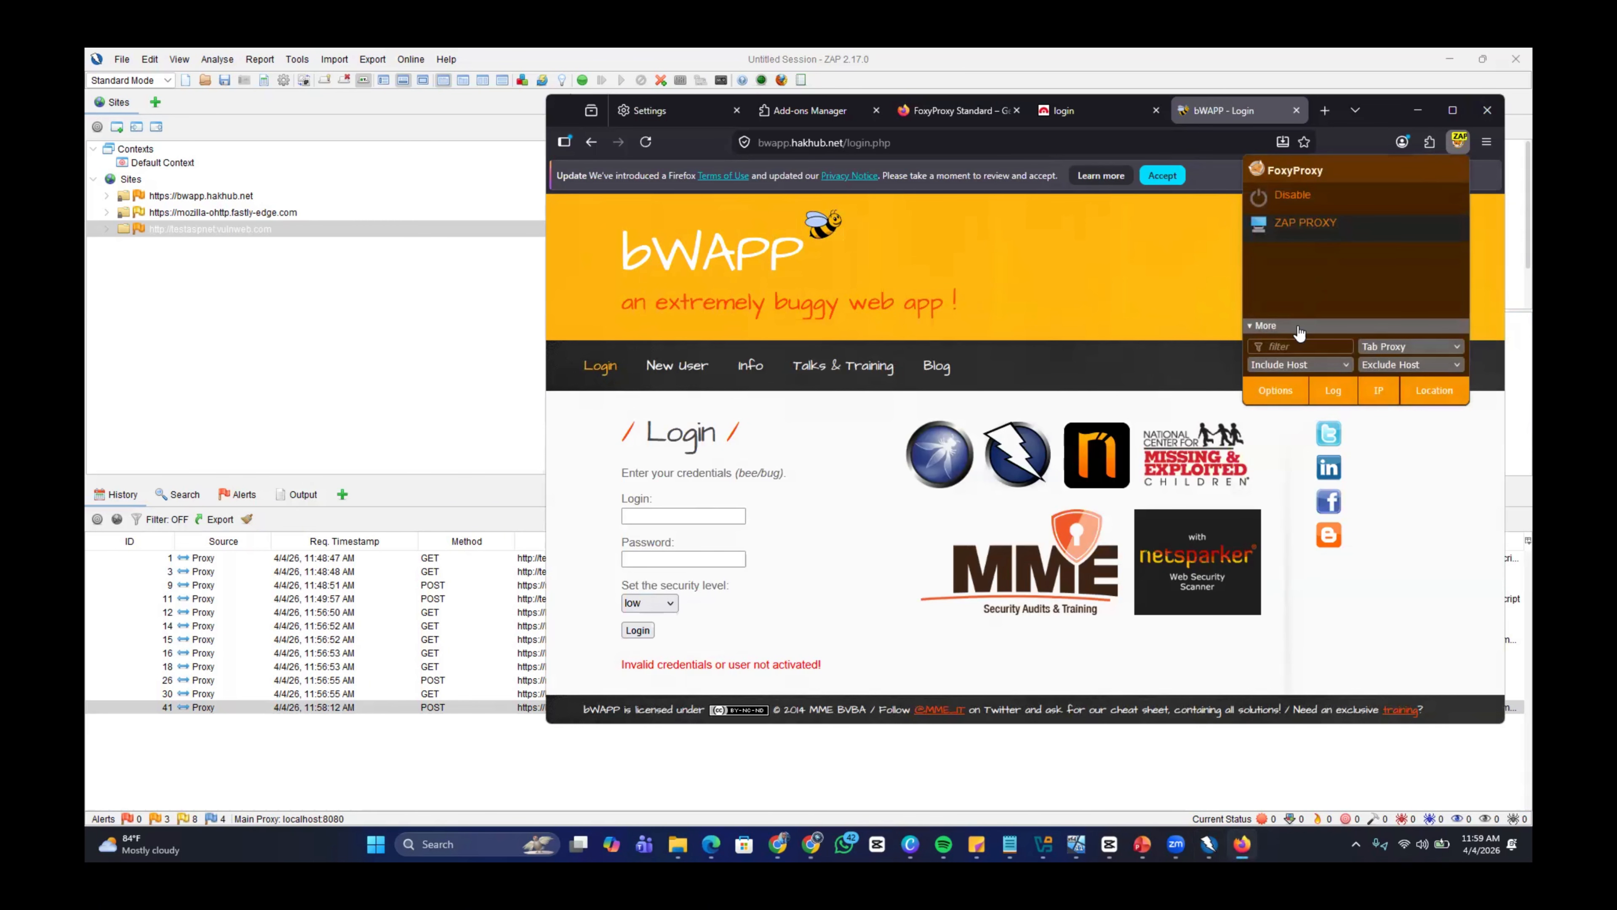
click(1275, 390)
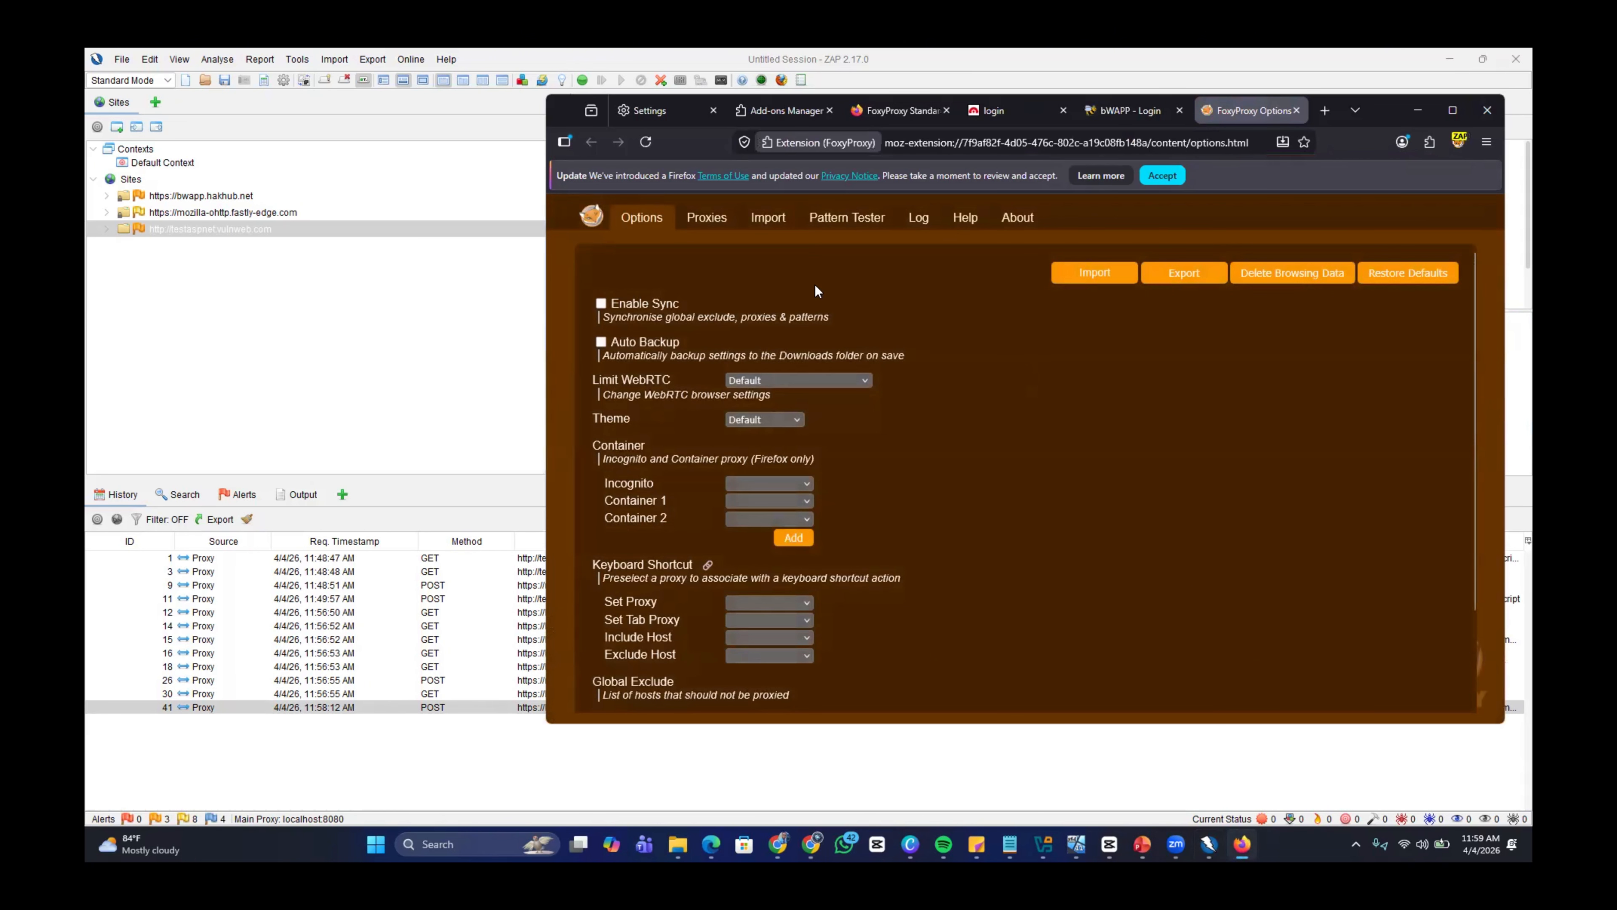
click(707, 219)
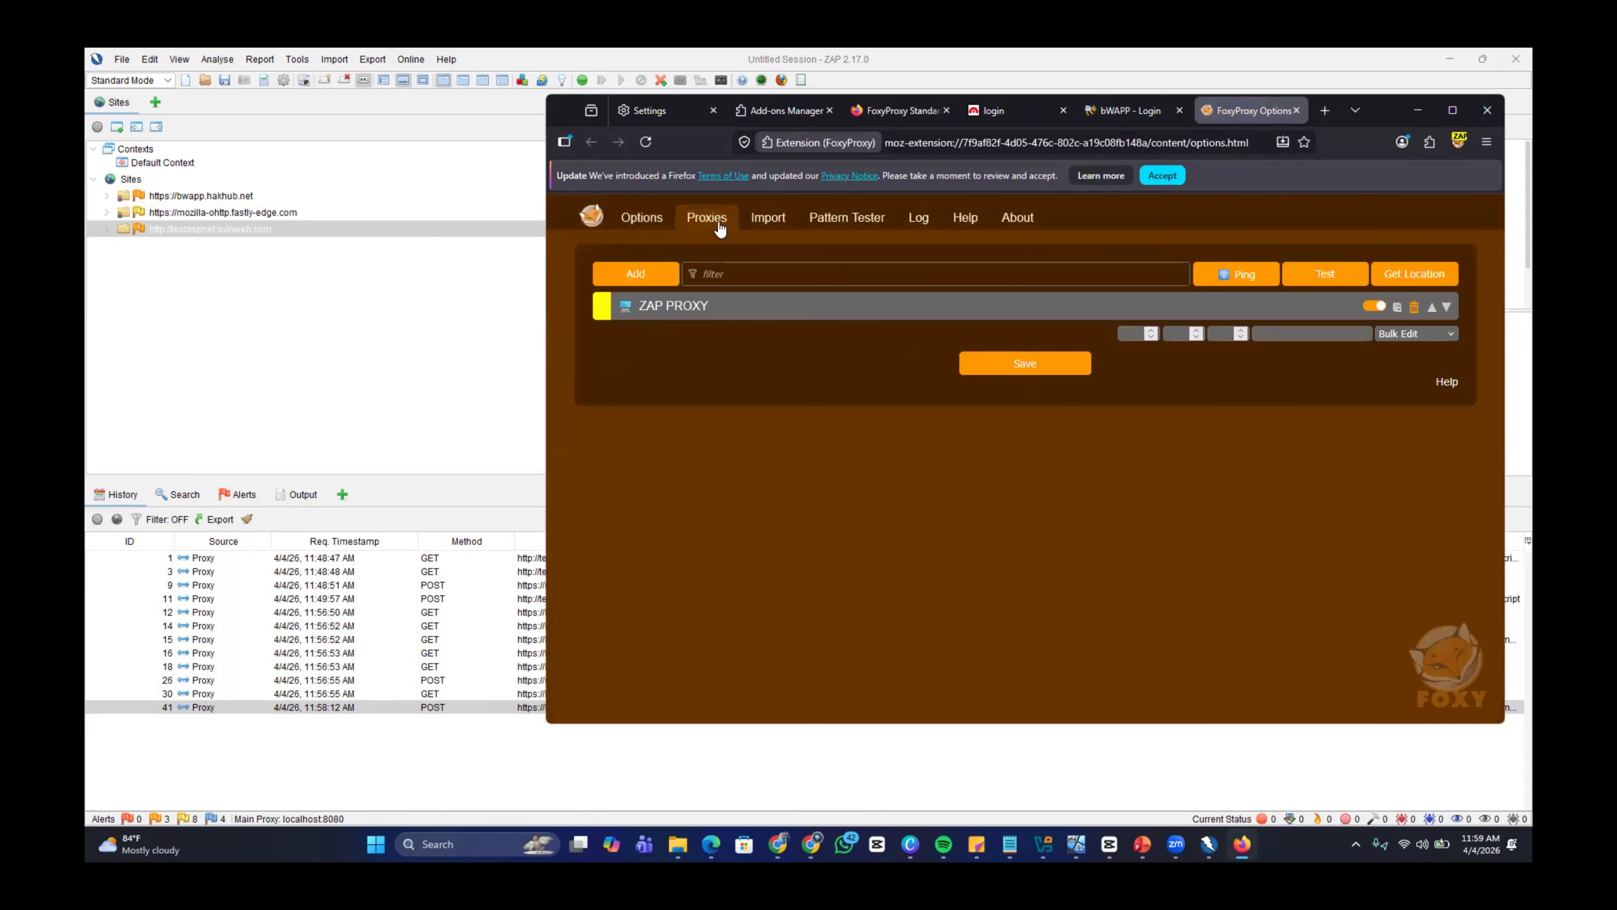
click(649, 280)
click(1178, 368)
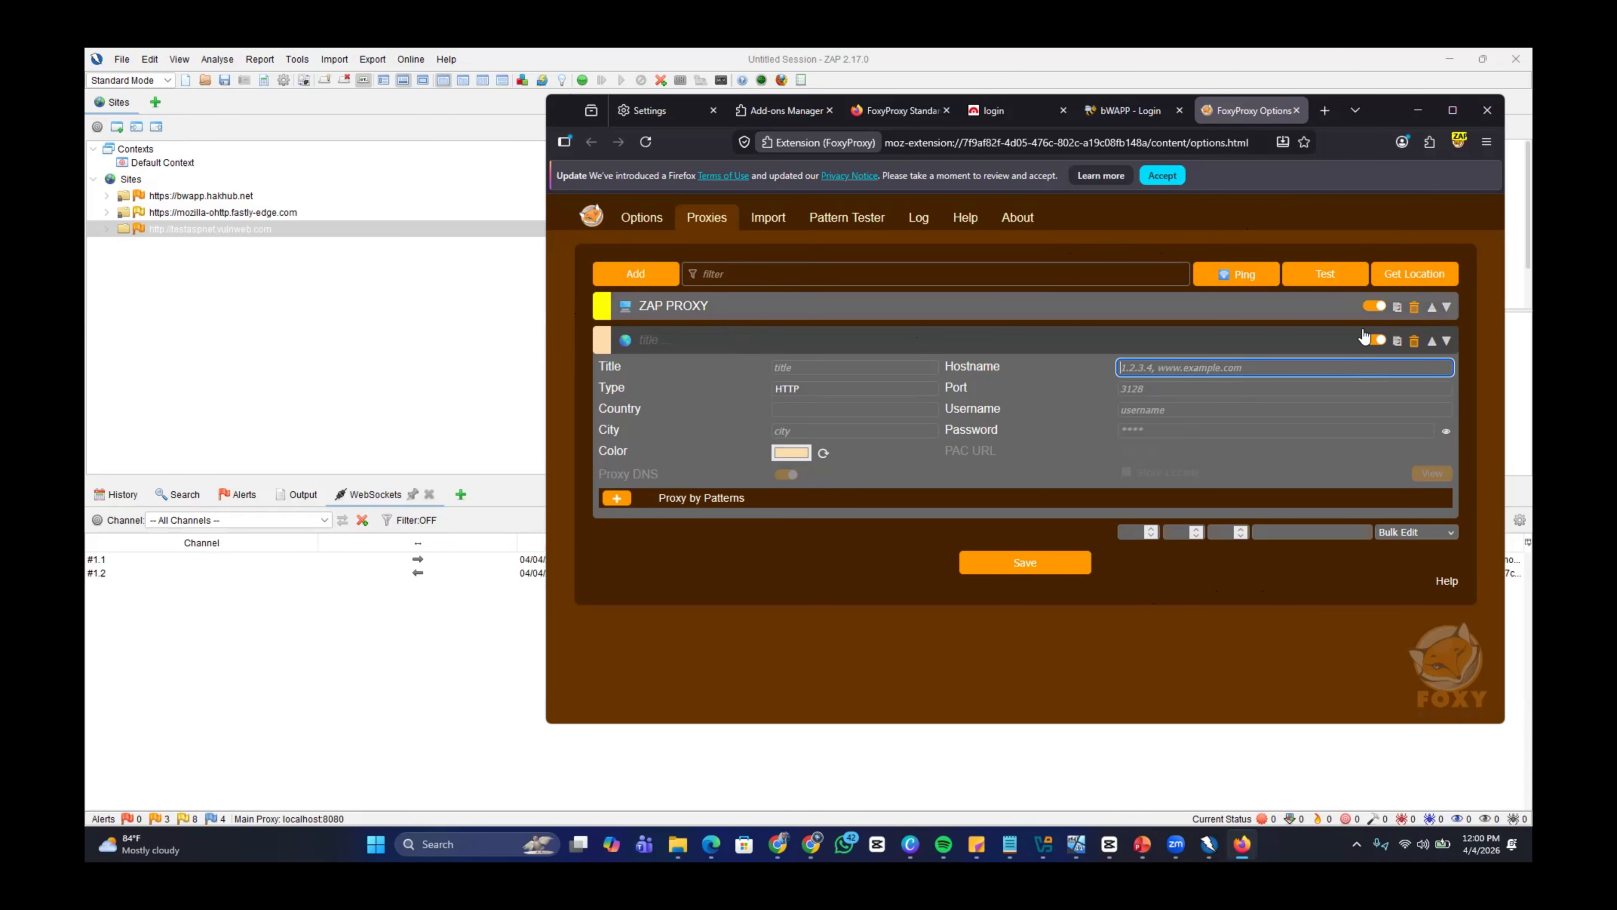
Compare the bWAPP and testaspnet.vulnweb.com login pages in Firefox with the captured login request in ZAP
click(361, 291)
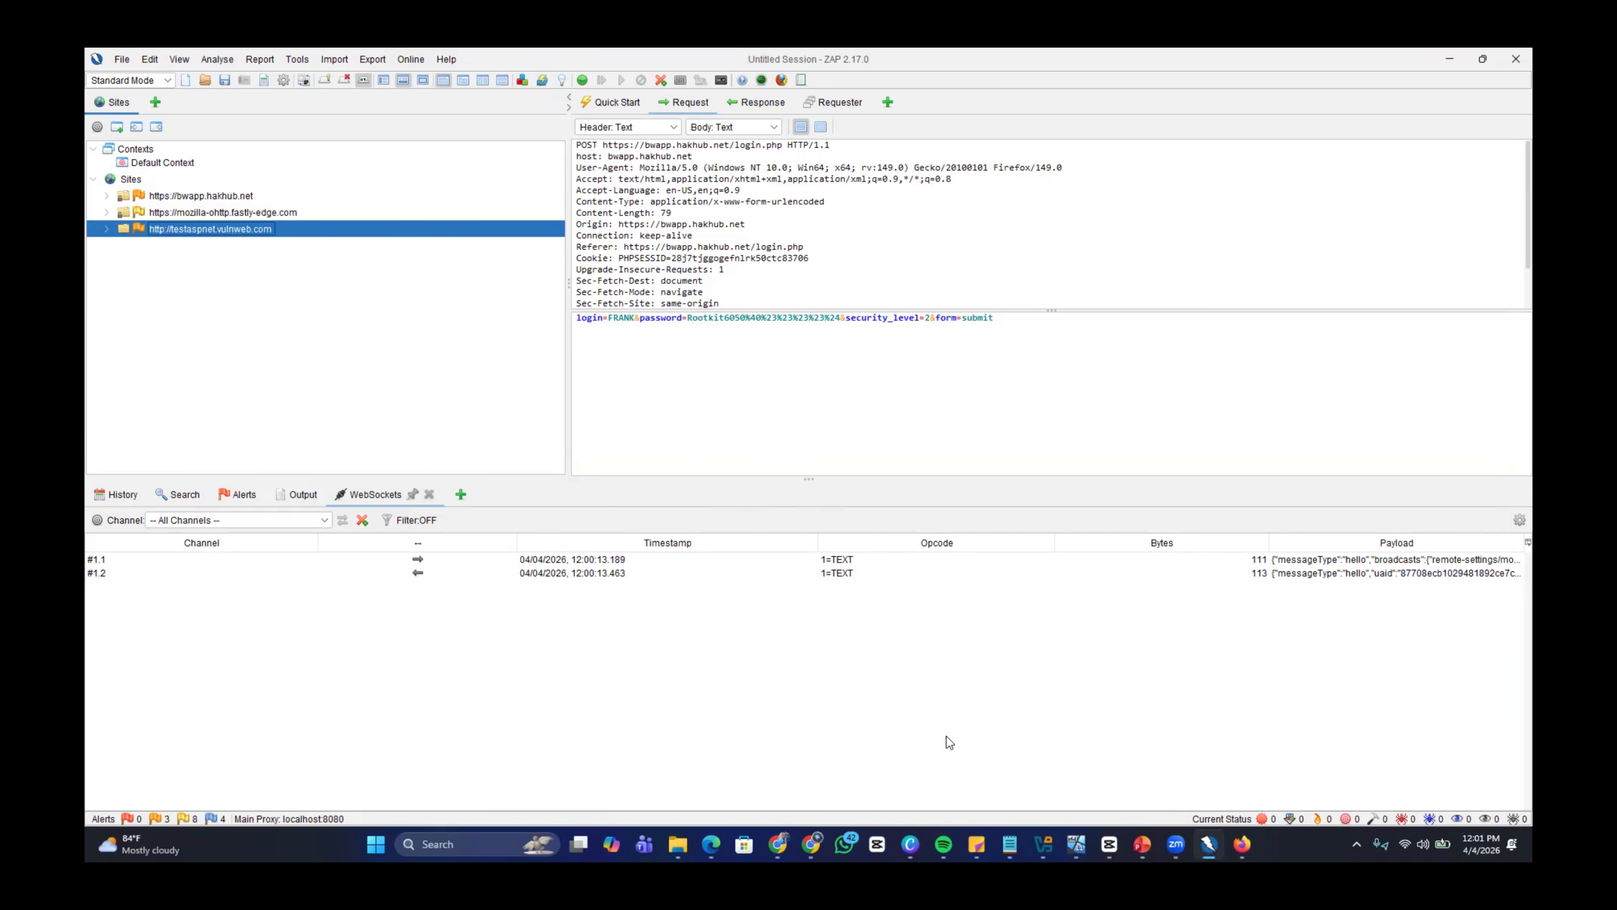
click(1242, 844)
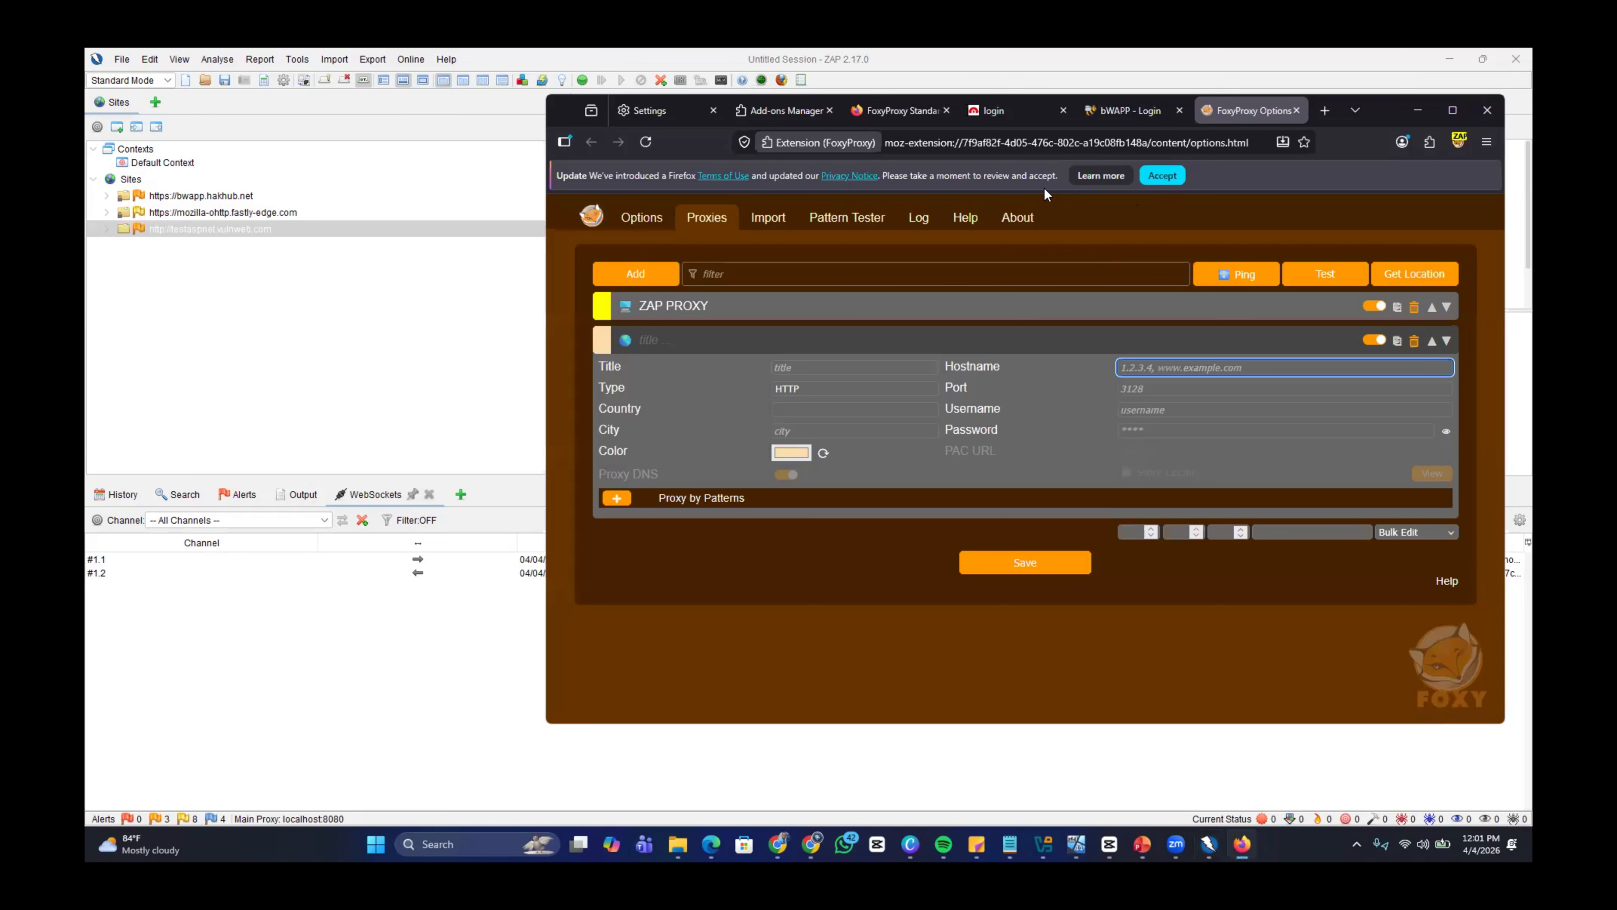
key(ctrl+shift+Tab)
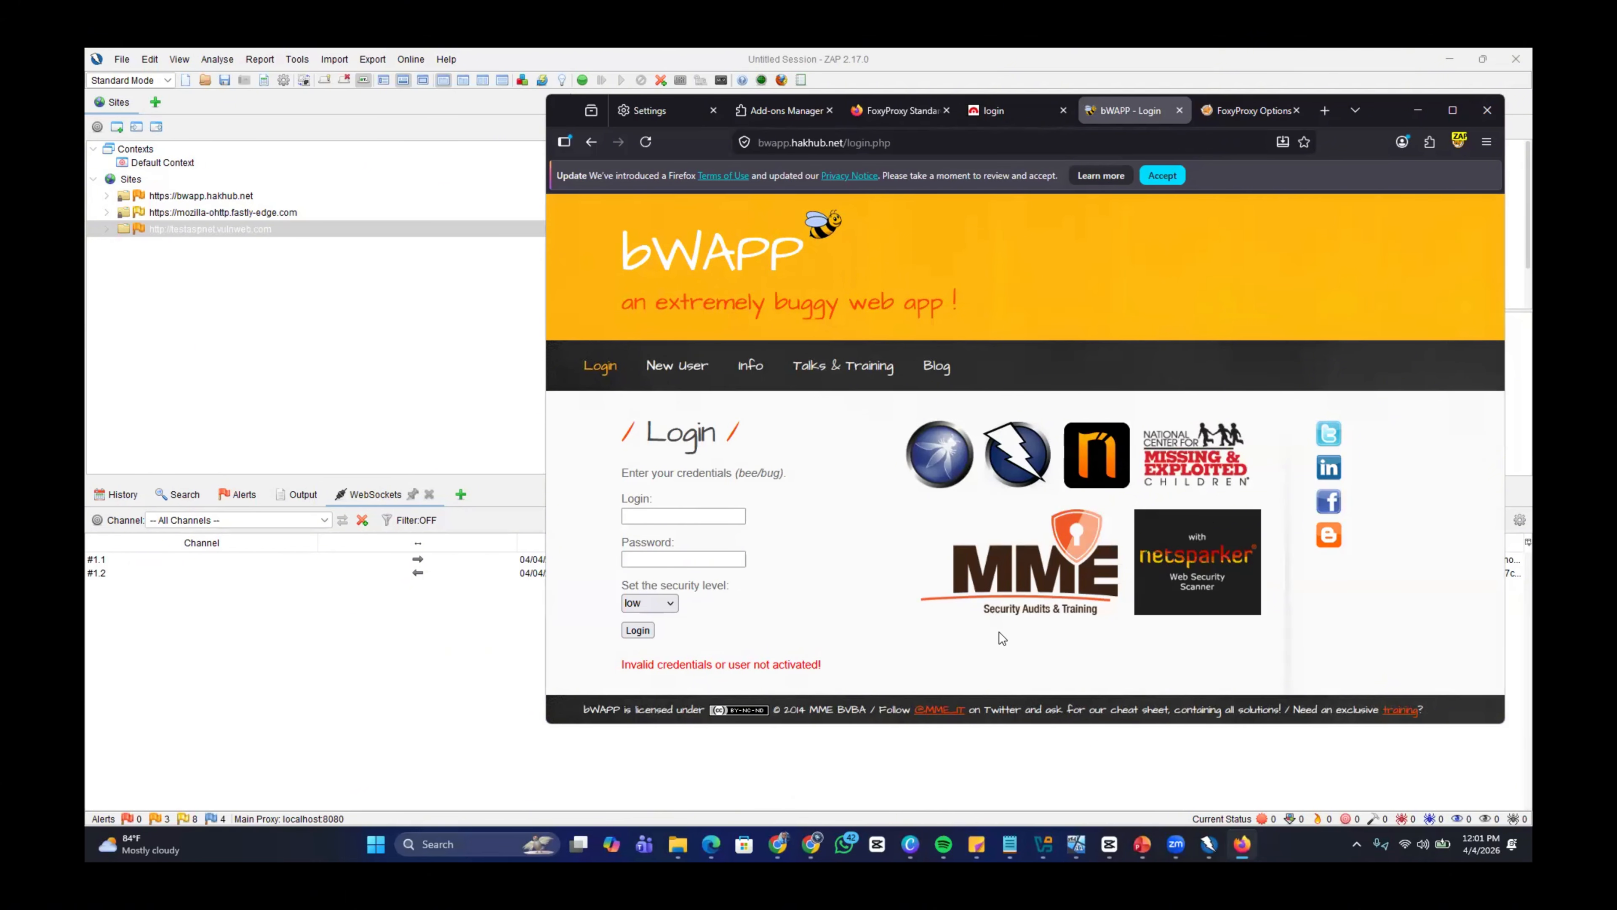
click(977, 113)
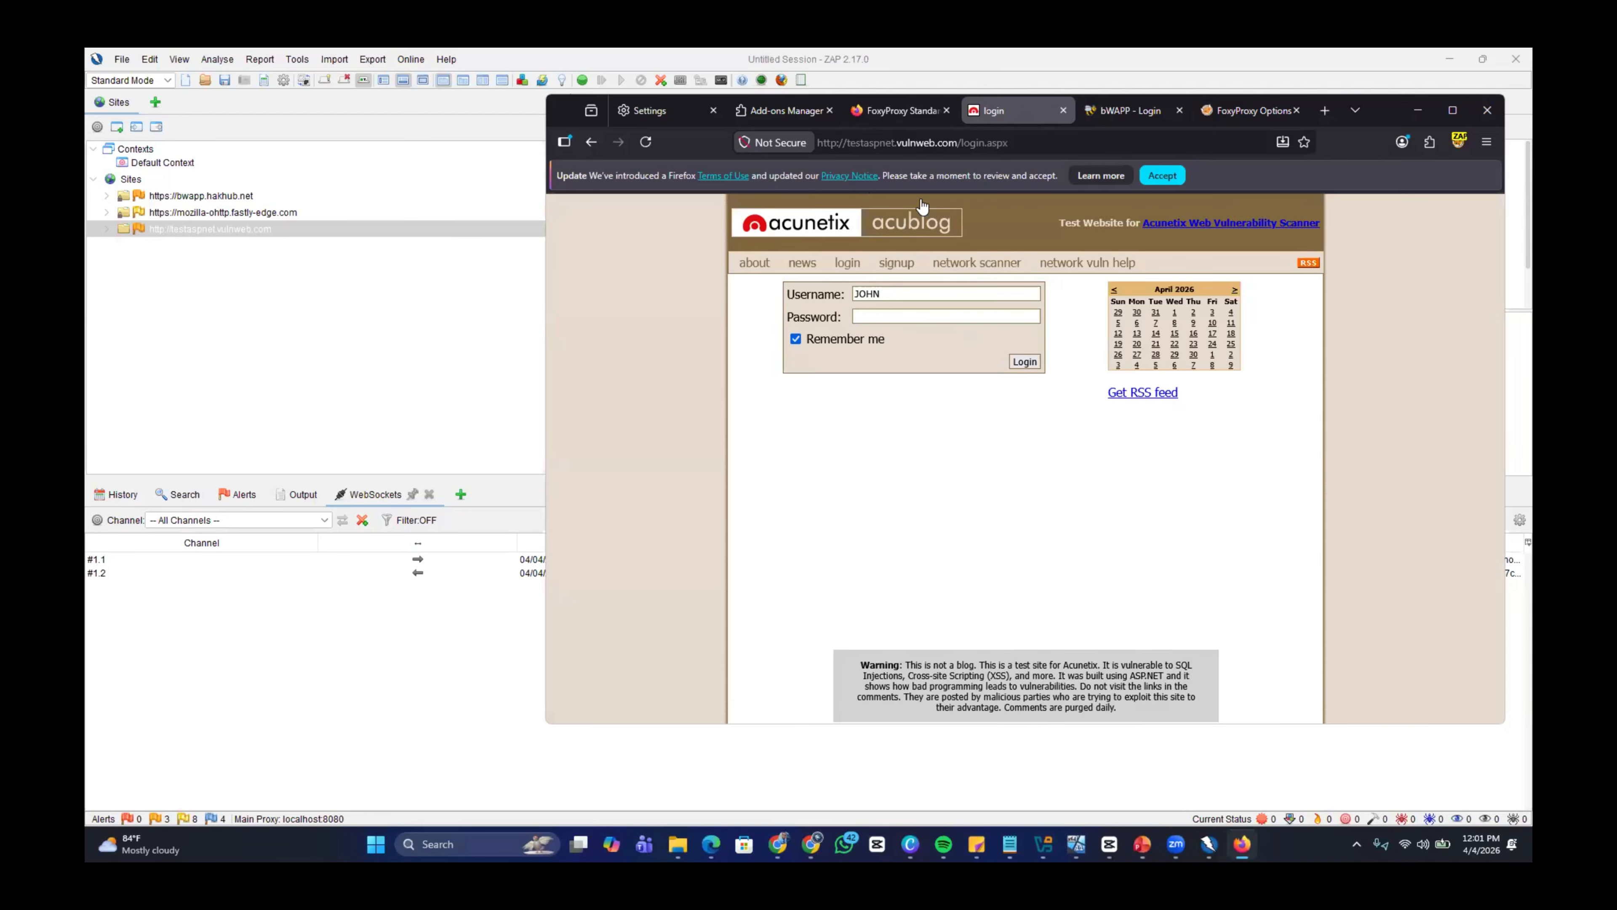
click(1136, 114)
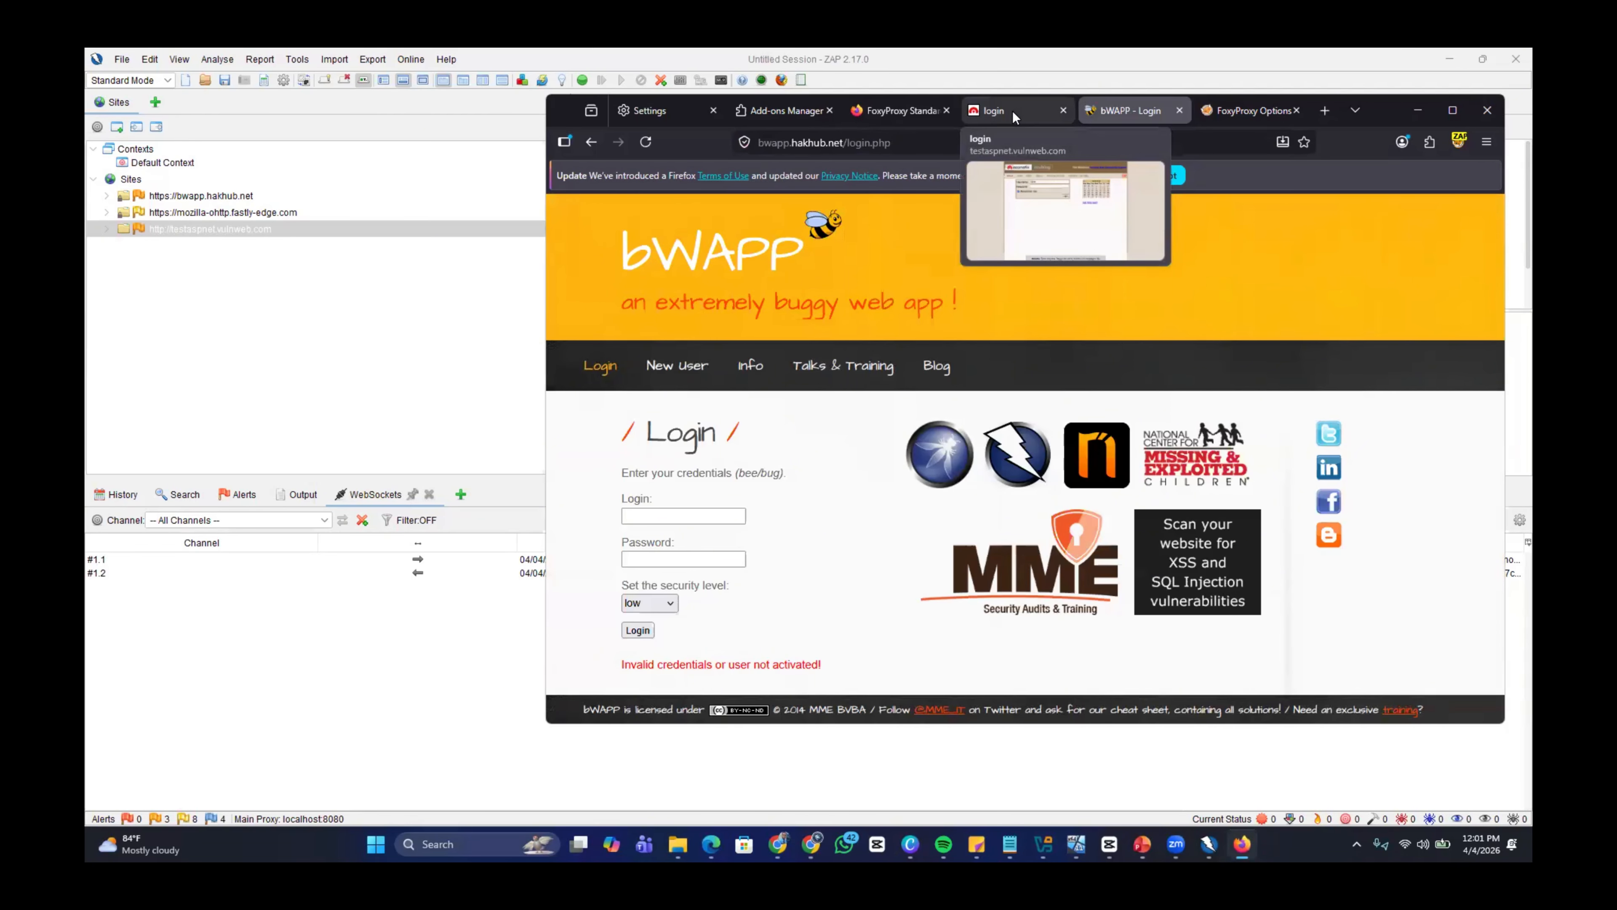
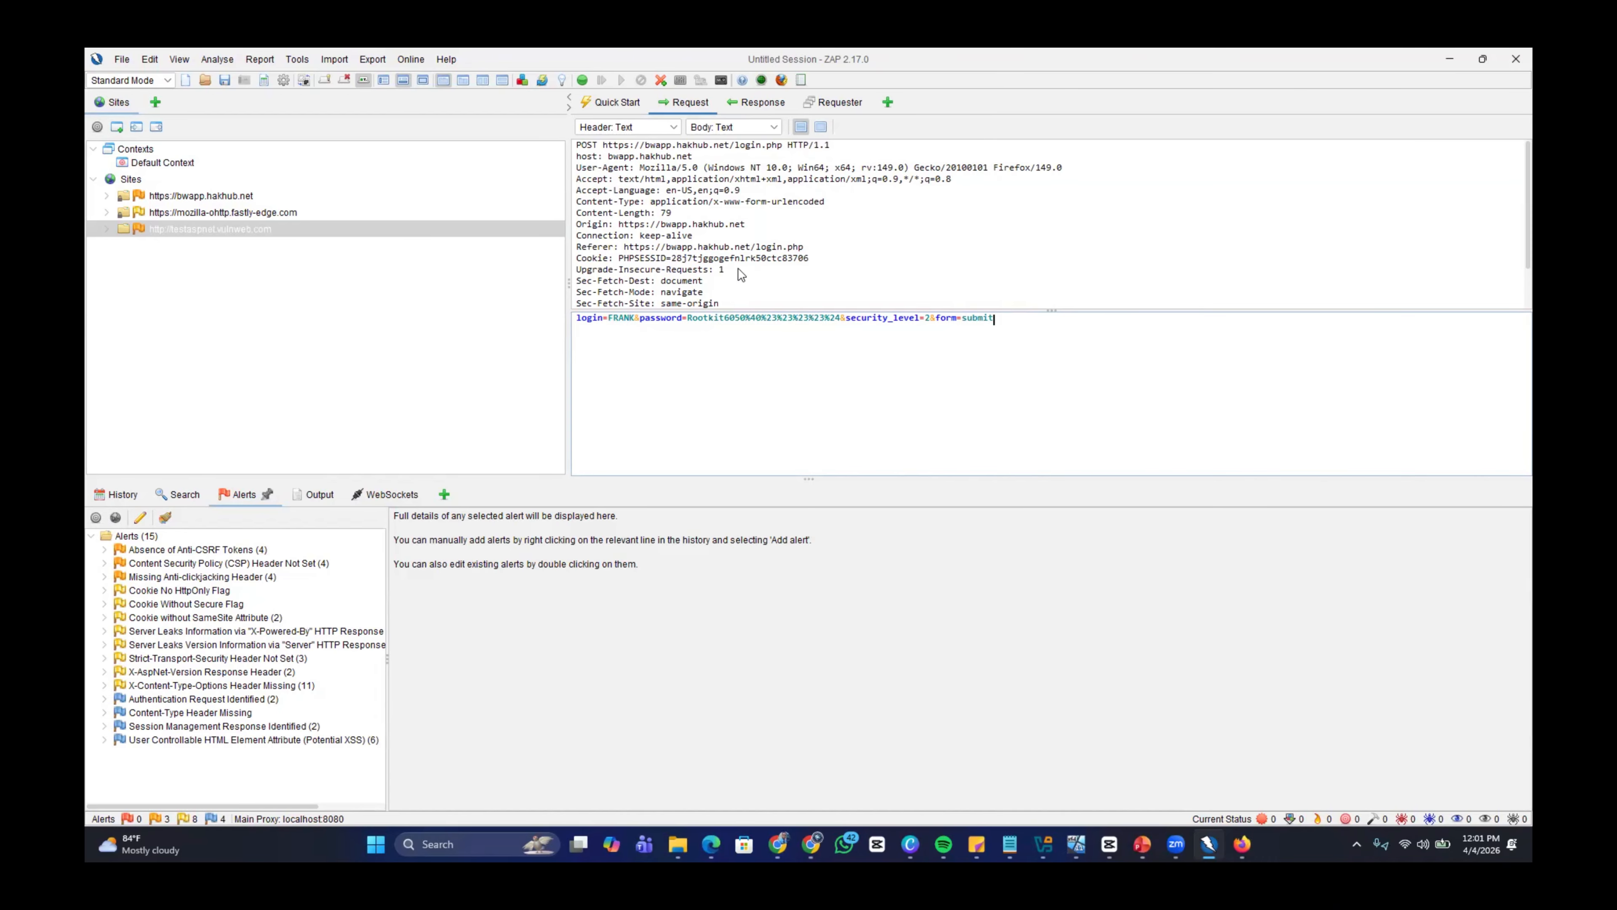
click(621, 102)
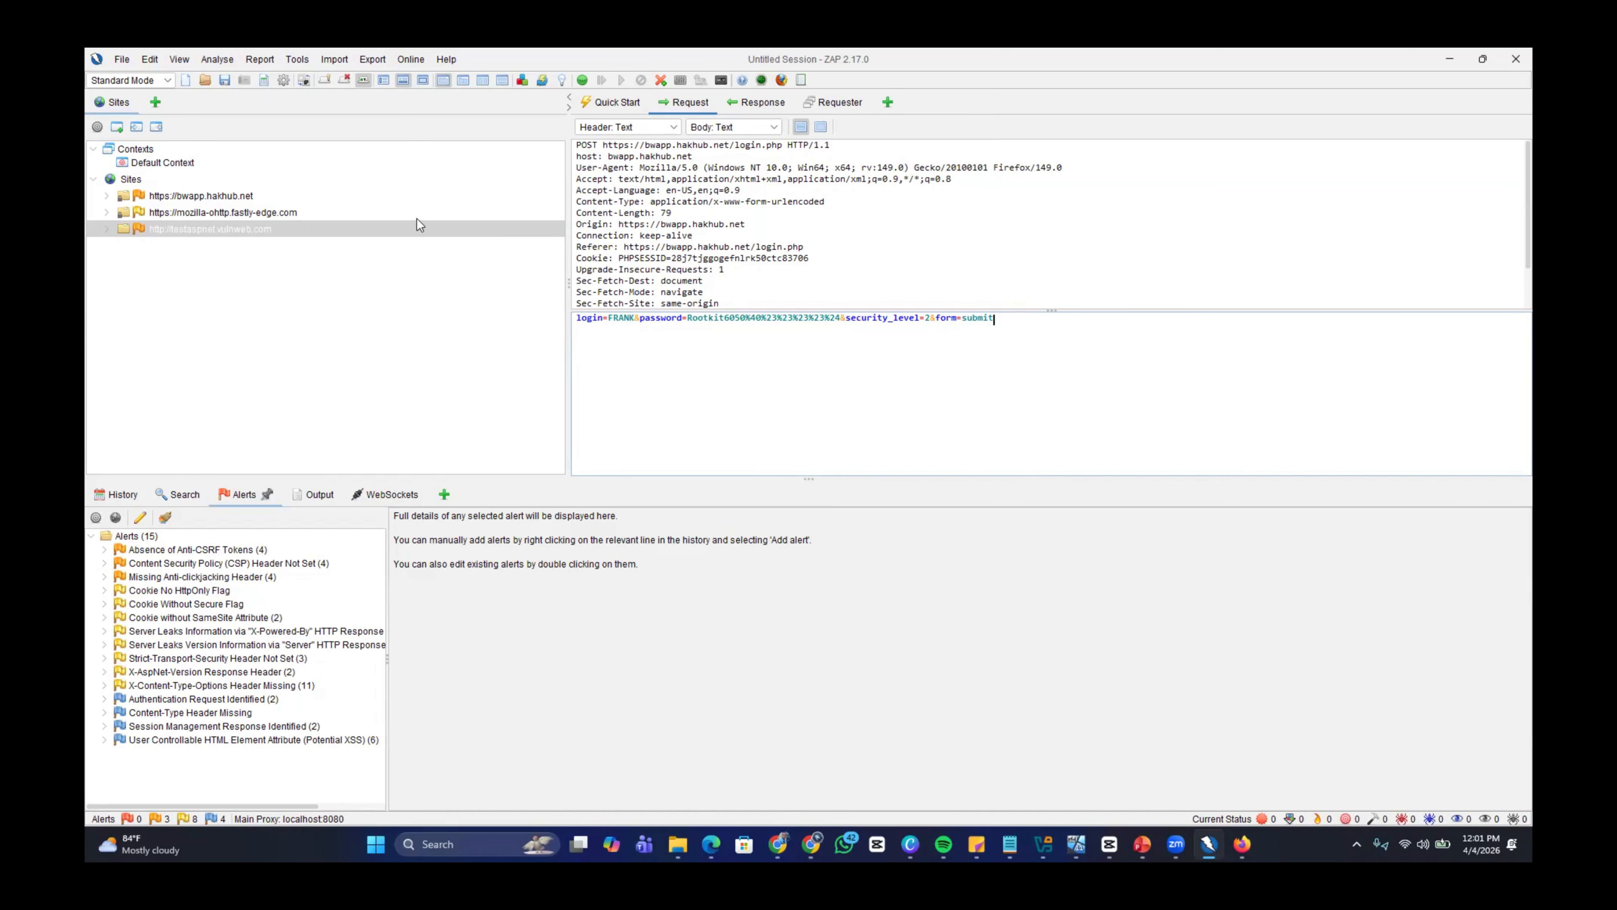